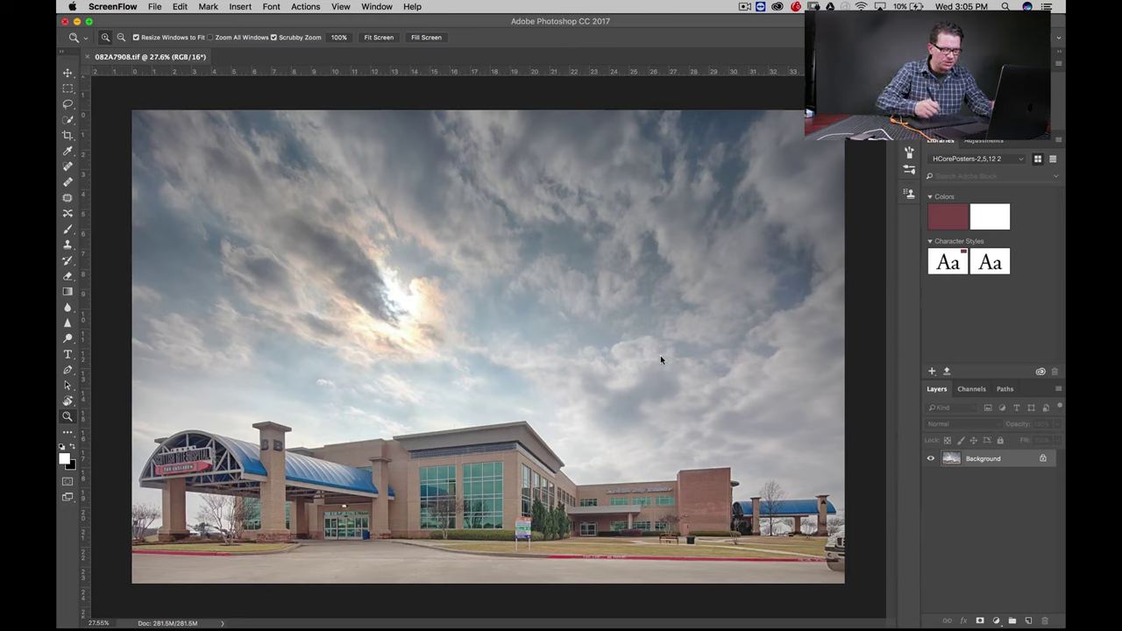
Add an empty layer and set up an 80 px bright red brush for markup.
{"action": "left_click", "coordinate": [1030, 623]}
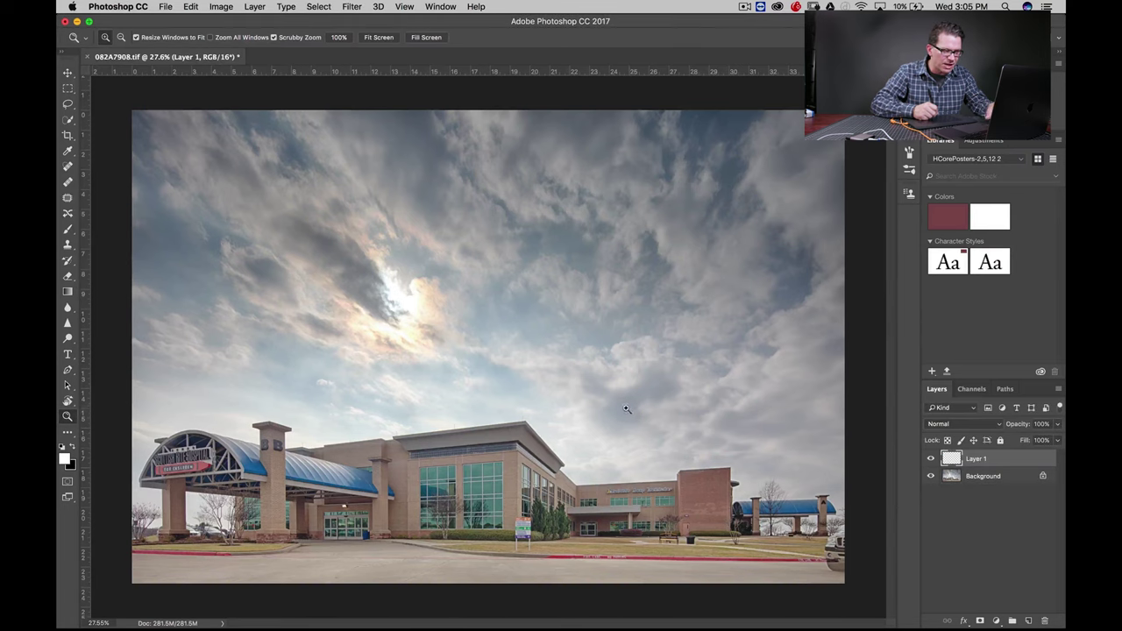
{"action": "key", "text": "b"}
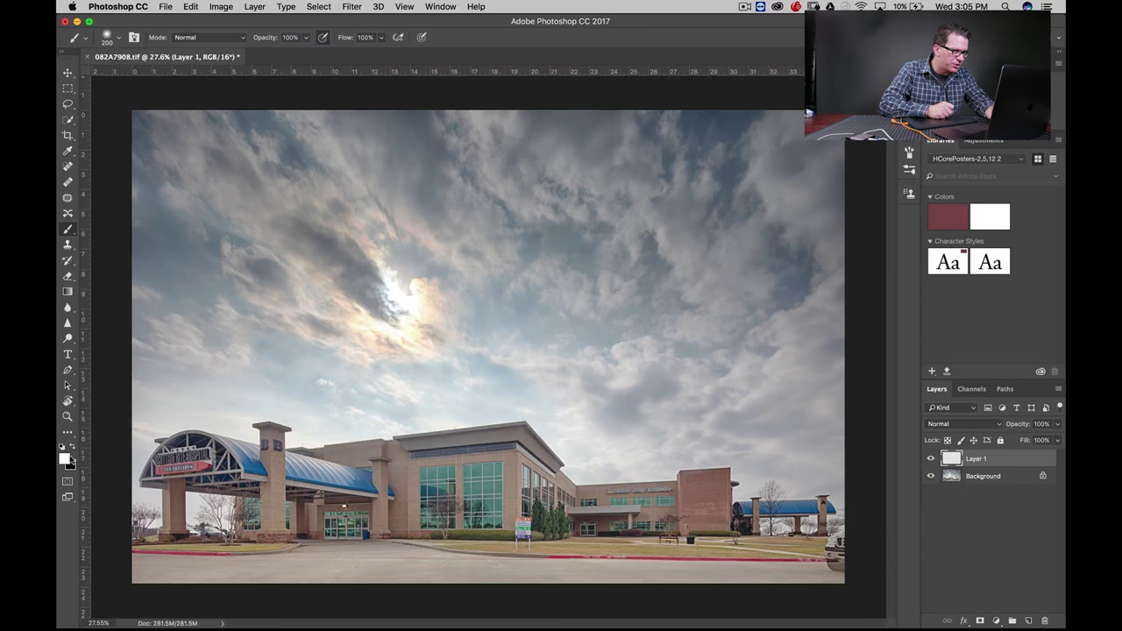
{"action": "left_click", "coordinate": [65, 458]}
{"action": "left_click", "coordinate": [552, 219]}
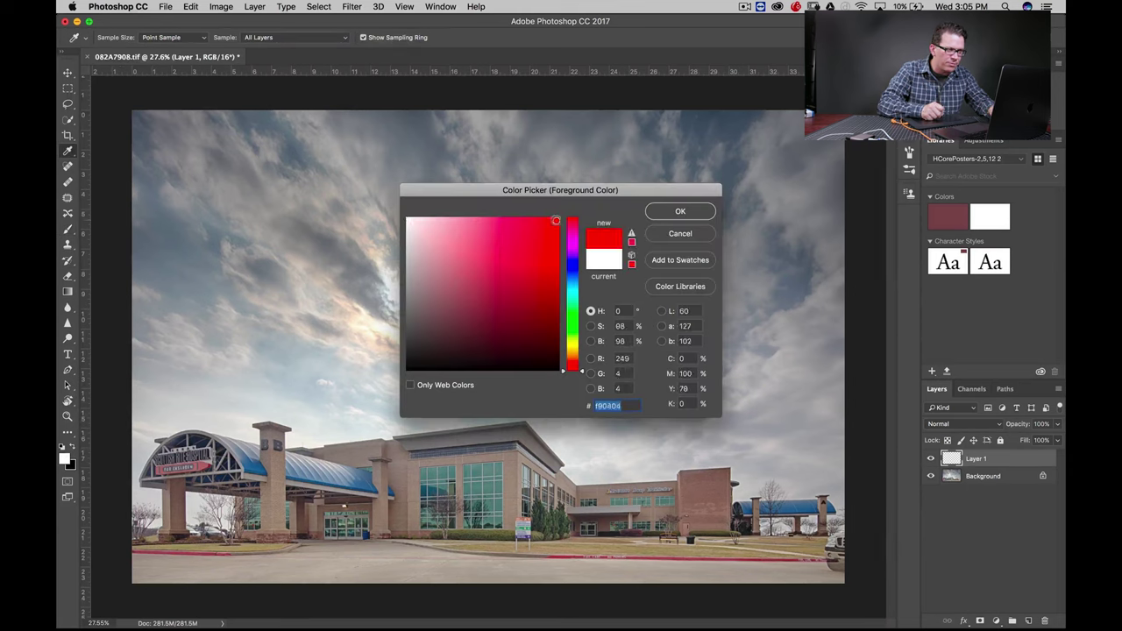
{"action": "left_click", "coordinate": [680, 214]}
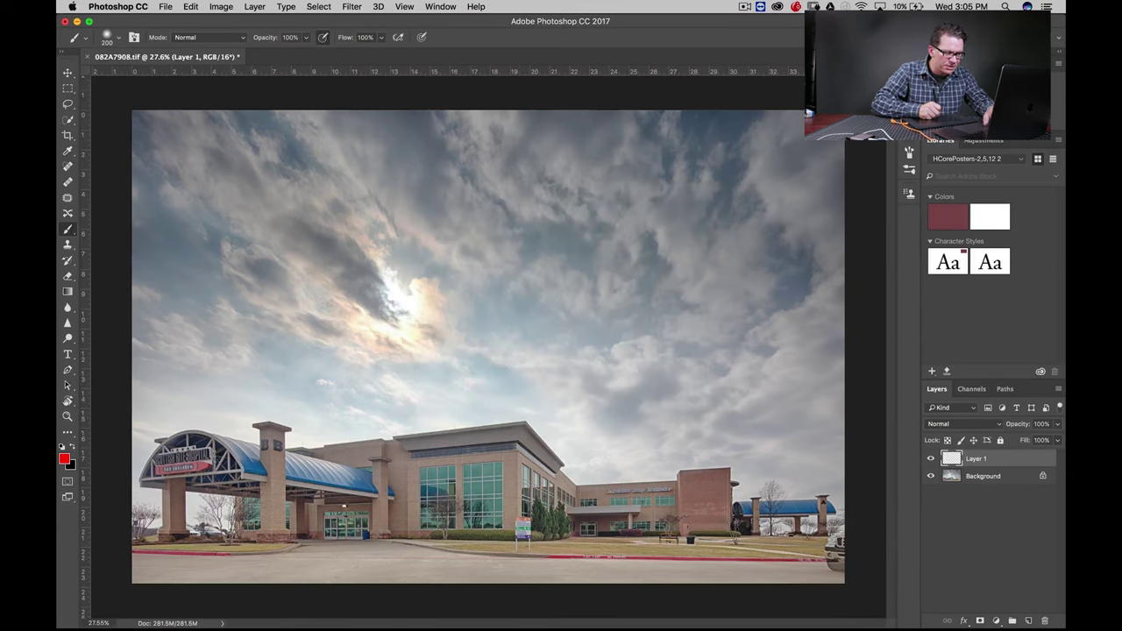
{"action": "key", "text": "bracketleft"}
{"action": "key", "text": "bracketleft"}
{"action": "key", "text": "bracketleft"}
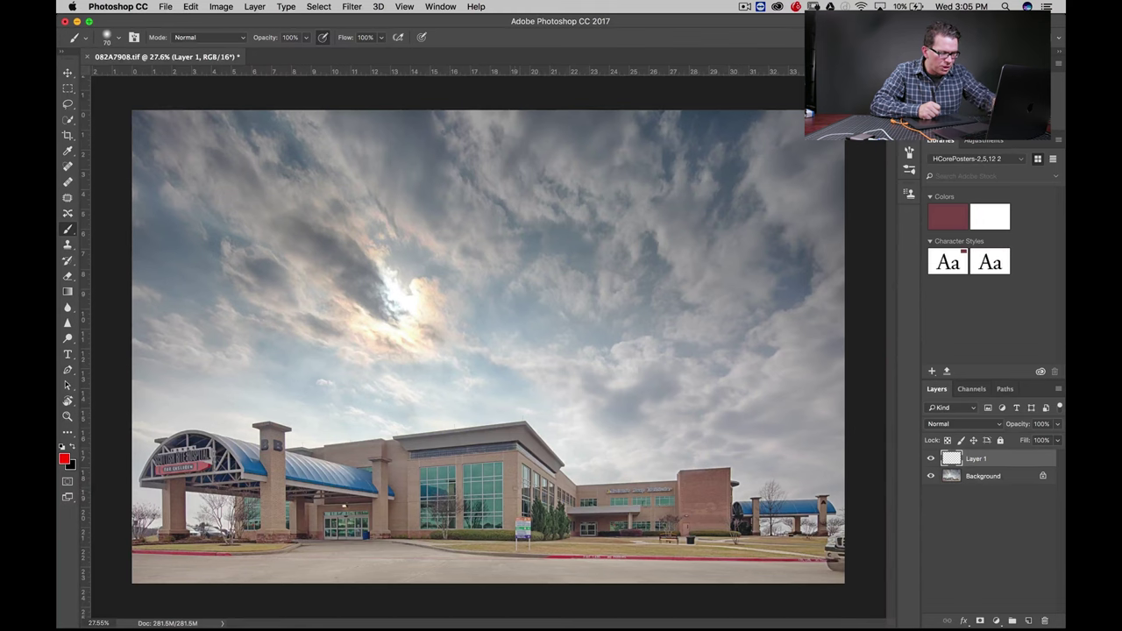
Mark the entrance sign, truck and curb lettering in red, then delete the markup layer.
{"action": "key", "text": "z"}
{"action": "left_click", "coordinate": [526, 521]}
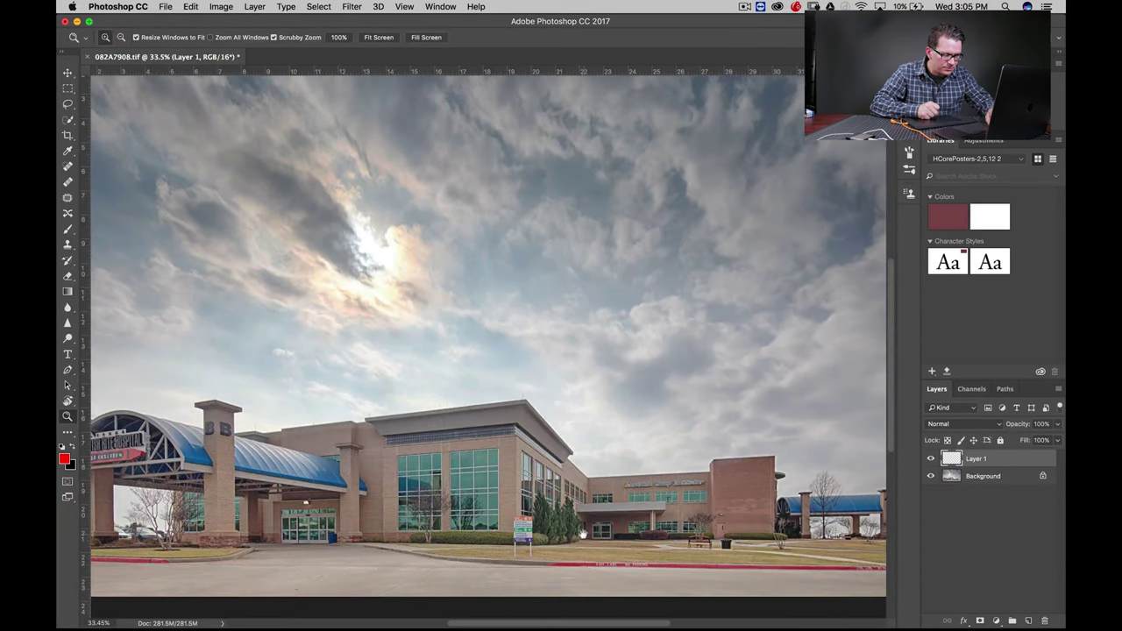
{"action": "scroll", "coordinate": [578, 530], "scroll_direction": "down", "scroll_amount": 5}
{"action": "scroll", "coordinate": [579, 531], "scroll_direction": "right", "scroll_amount": 3}
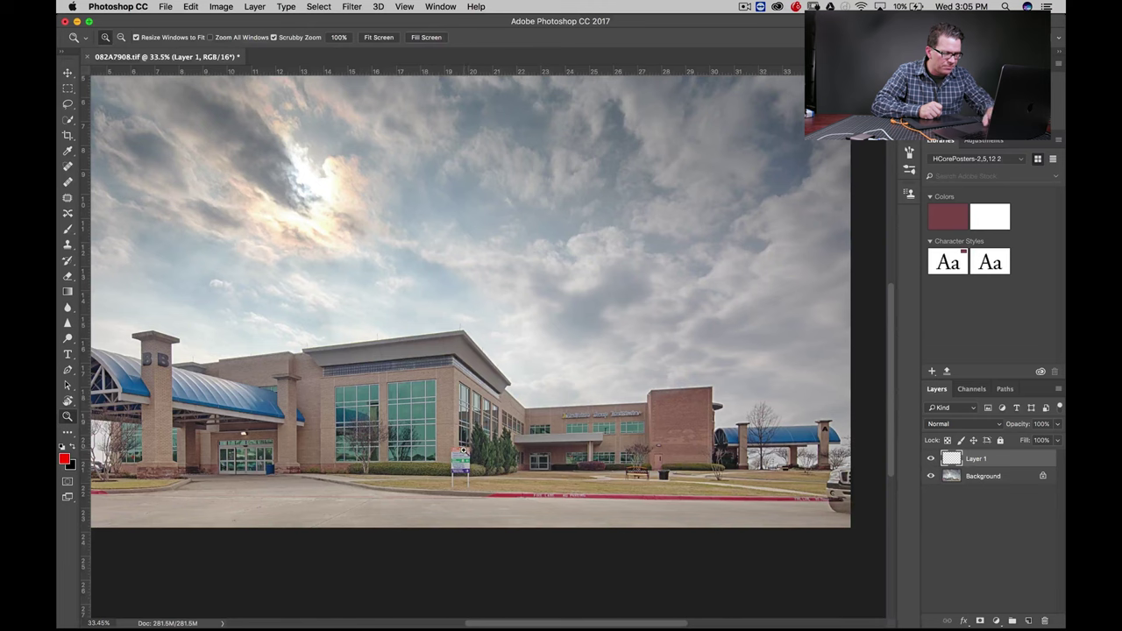
{"action": "key", "text": "b"}
{"action": "left_click_drag", "start_coordinate": [463, 440], "coordinate": [487, 451]}
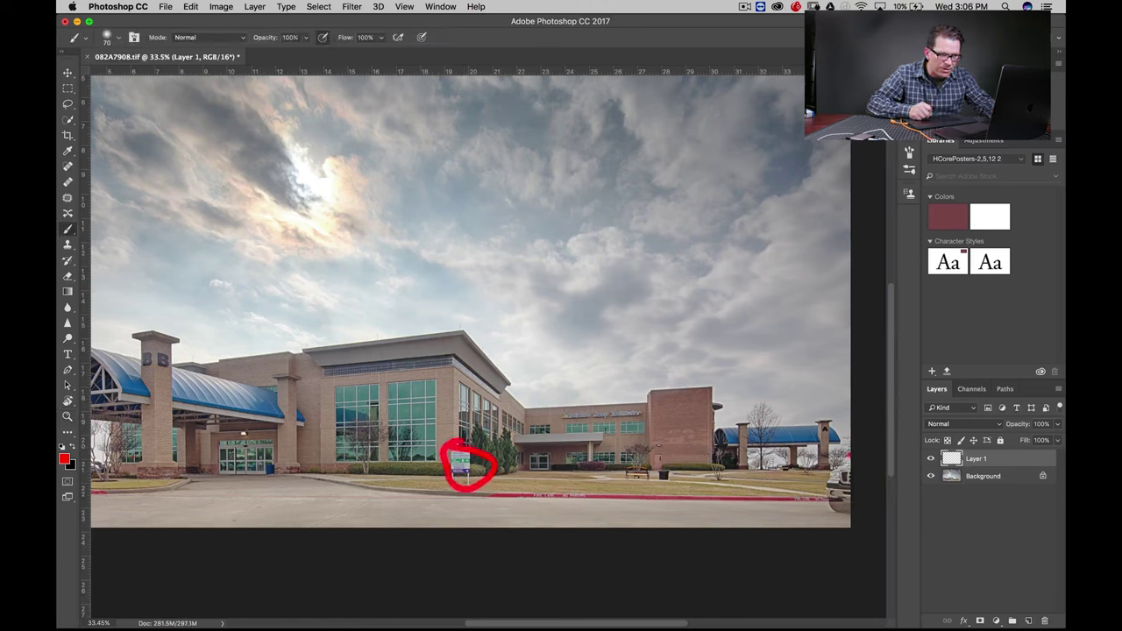
{"action": "left_click_drag", "start_coordinate": [821, 481], "coordinate": [838, 517]}
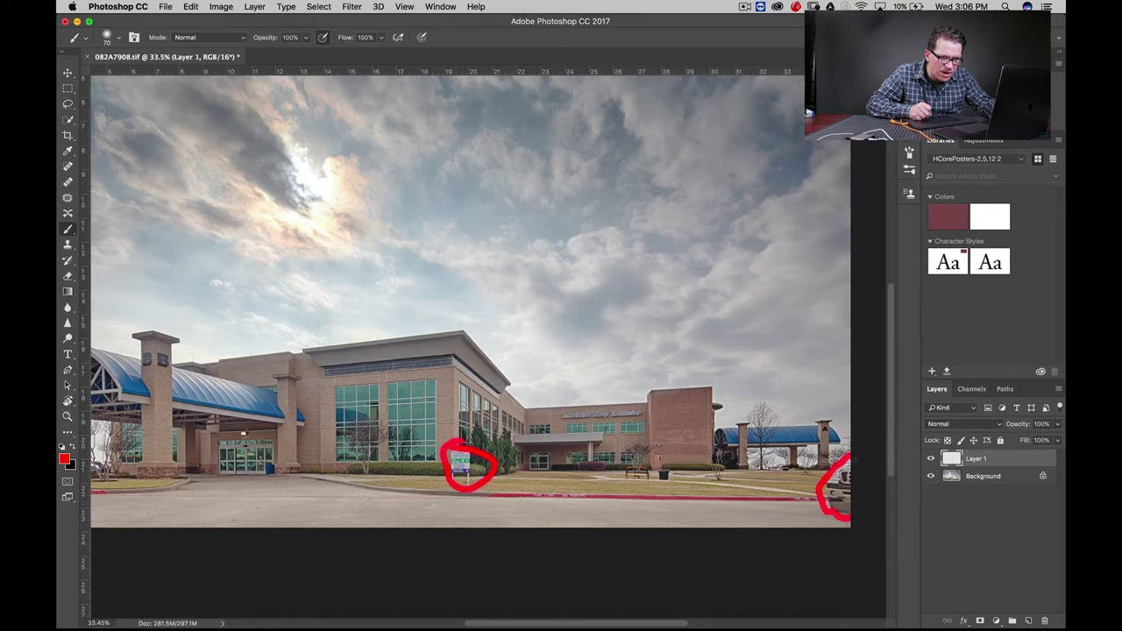
{"action": "left_click_drag", "start_coordinate": [804, 457], "coordinate": [838, 462]}
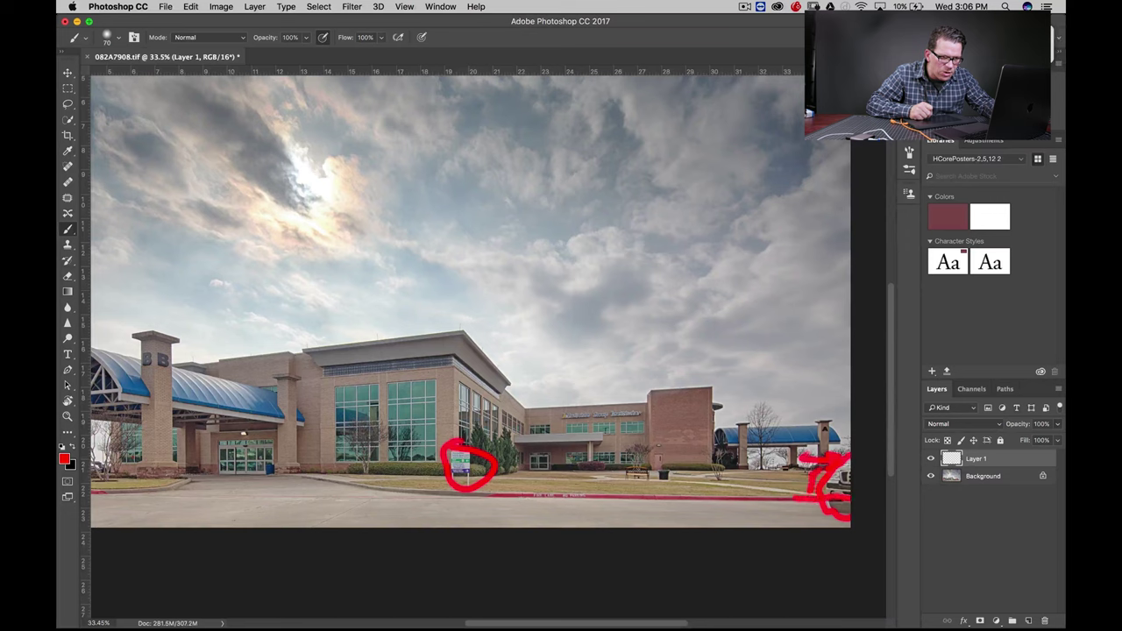
{"action": "left_click_drag", "start_coordinate": [840, 518], "coordinate": [770, 511]}
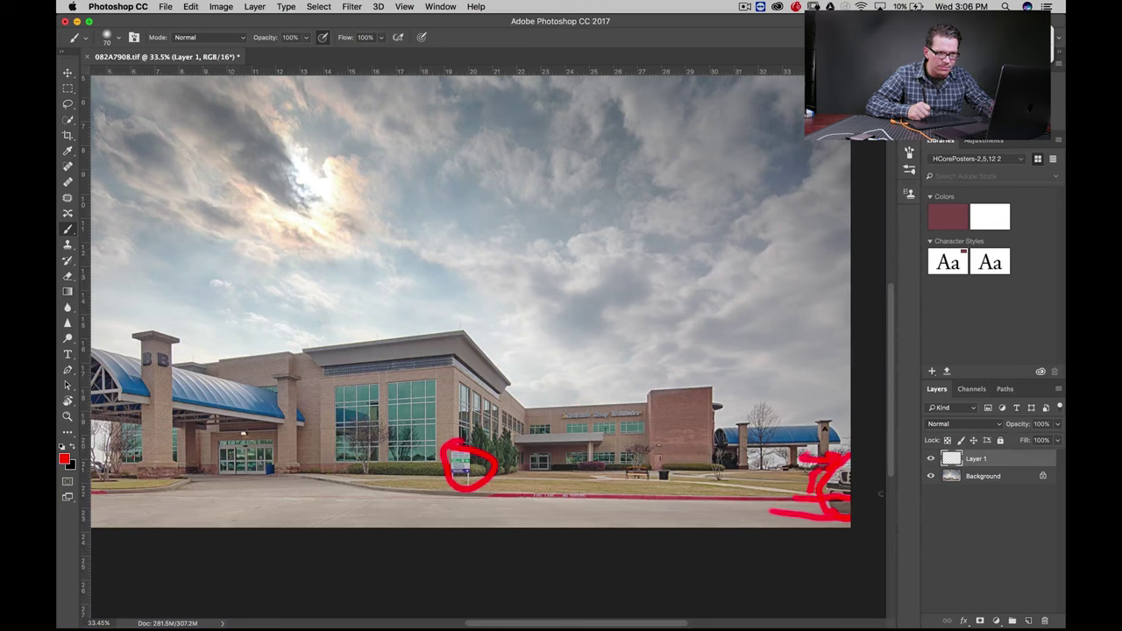
{"action": "left_click_drag", "start_coordinate": [991, 460], "coordinate": [1044, 619]}
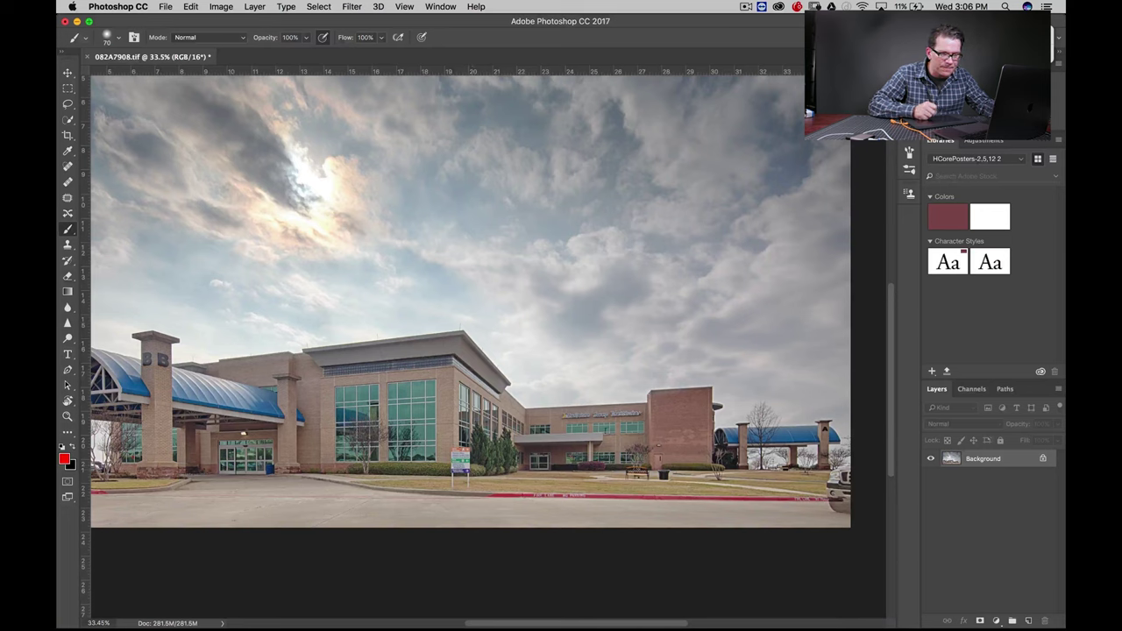
Zoom out to the whole photo, then zoom to about 144% on the truck and curb.
{"action": "key", "text": "z"}
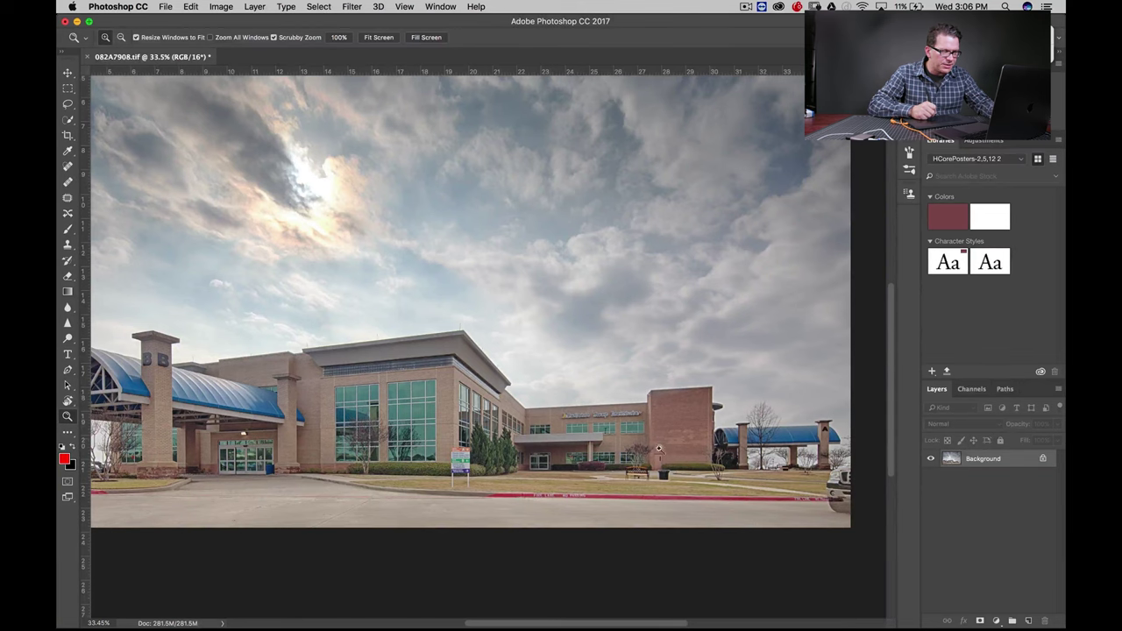
{"action": "left_click_drag", "start_coordinate": [643, 441], "coordinate": [633, 446]}
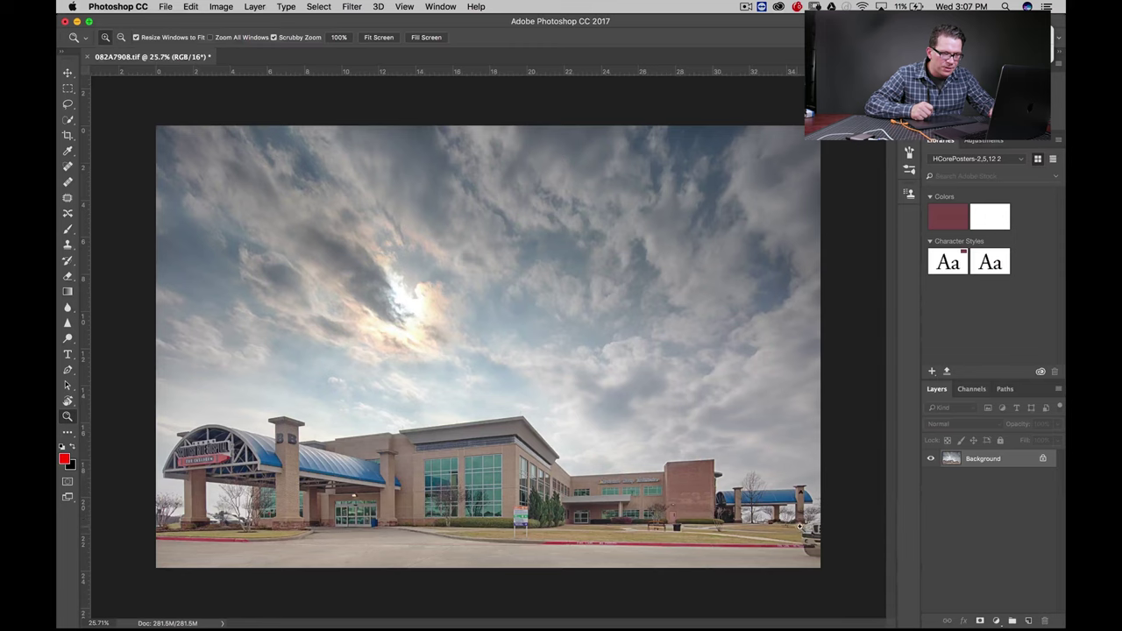
{"action": "mouse_move", "coordinate": [796, 523]}
{"action": "left_mouse_down"}
{"action": "mouse_move", "coordinate": [809, 527]}
{"action": "mouse_move", "coordinate": [694, 394]}
{"action": "left_mouse_up"}
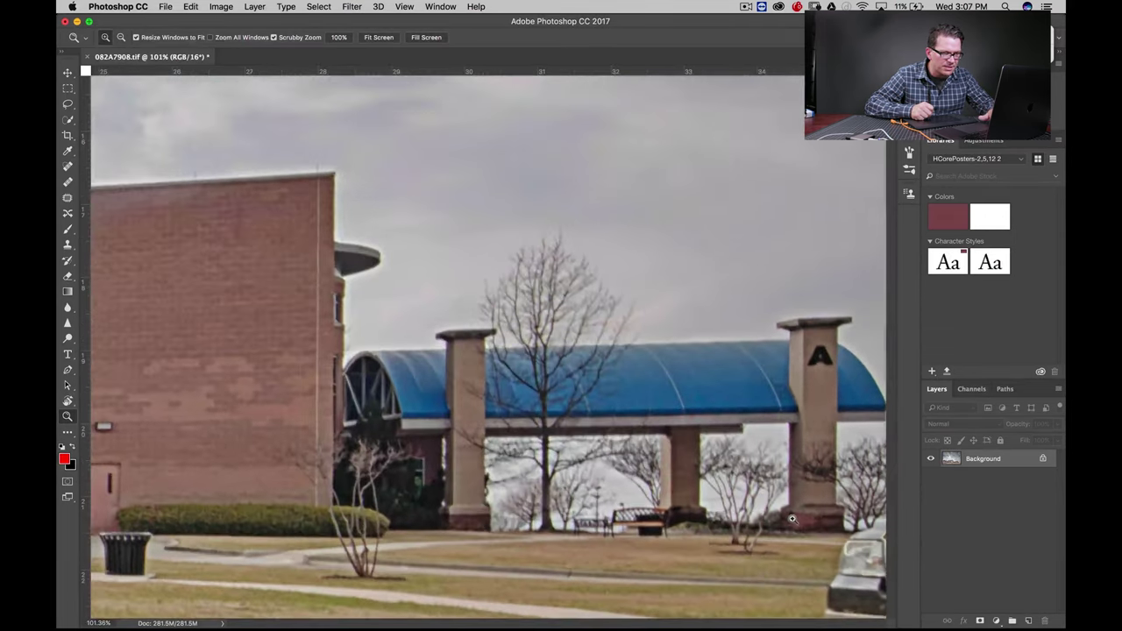
{"action": "scroll", "coordinate": [694, 395], "scroll_direction": "down", "scroll_amount": 3}
{"action": "scroll", "coordinate": [695, 394], "scroll_direction": "right", "scroll_amount": 2}
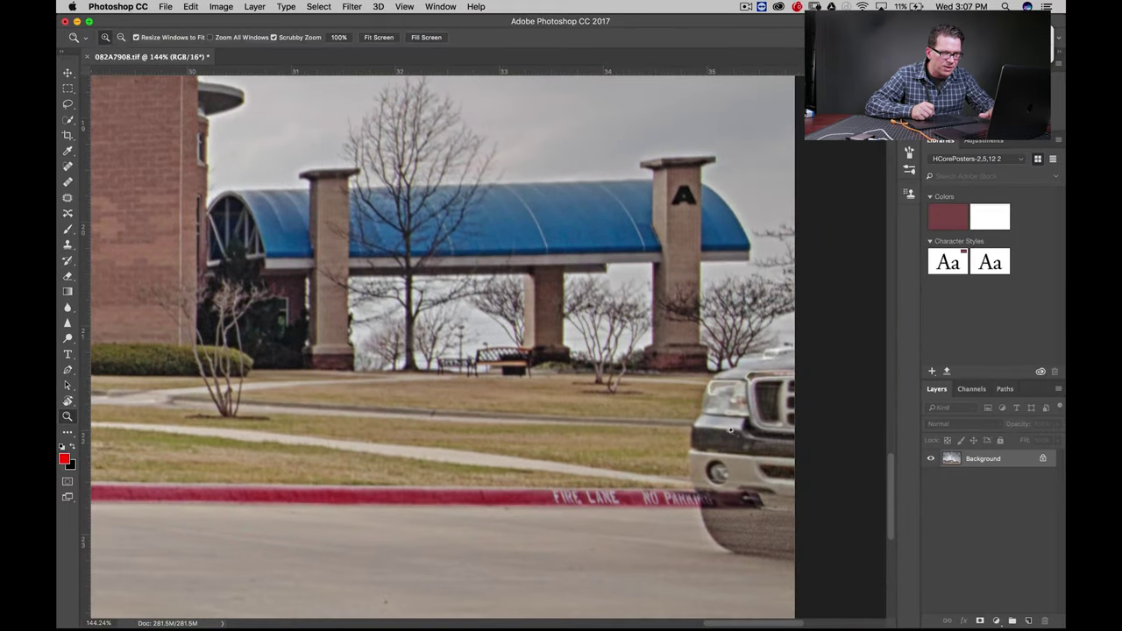
{"action": "scroll", "coordinate": [728, 420], "scroll_direction": "down", "scroll_amount": 2}
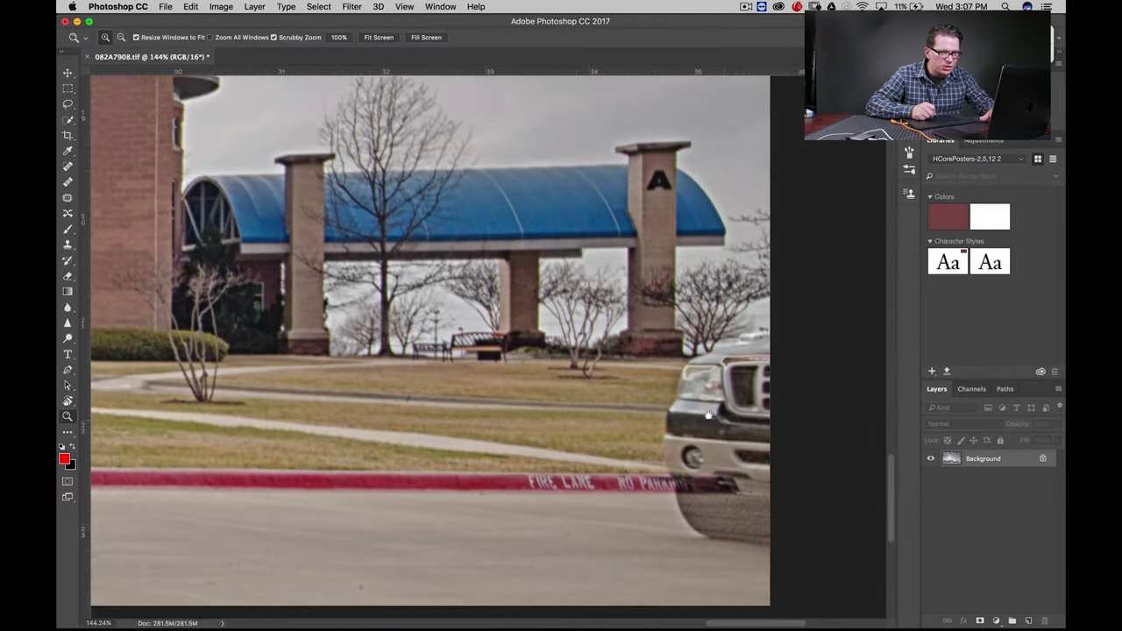
{"action": "scroll", "coordinate": [723, 408], "scroll_direction": "right", "scroll_amount": 3}
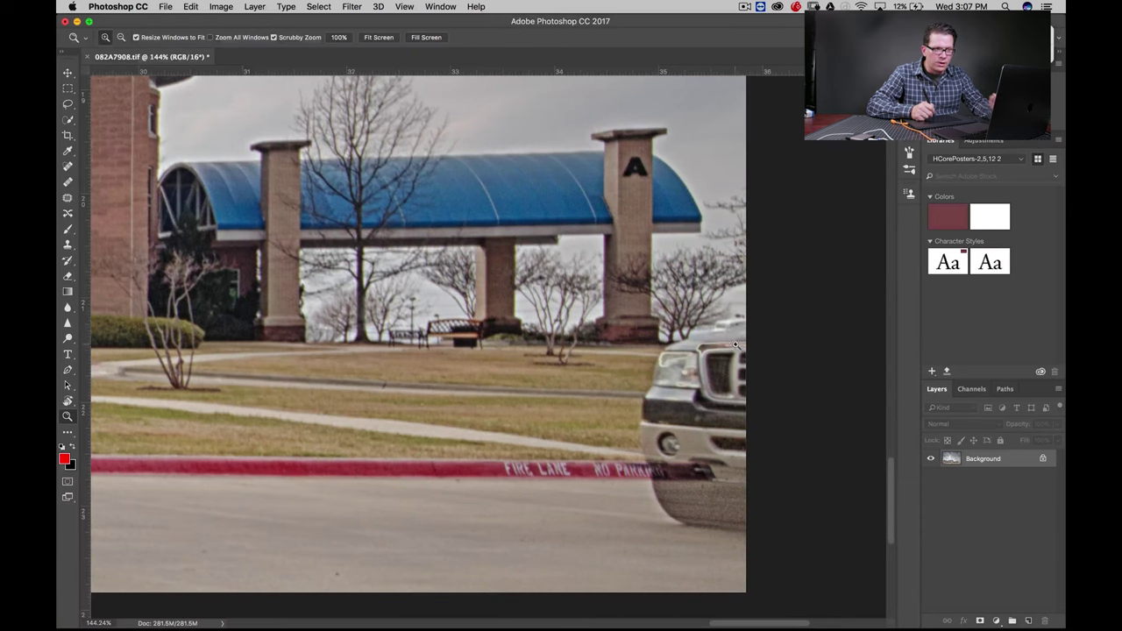
Add two new layers and name the top one 'guide'.
{"action": "left_click", "coordinate": [1029, 620]}
{"action": "left_click_drag", "start_coordinate": [623, 412], "coordinate": [584, 323]}
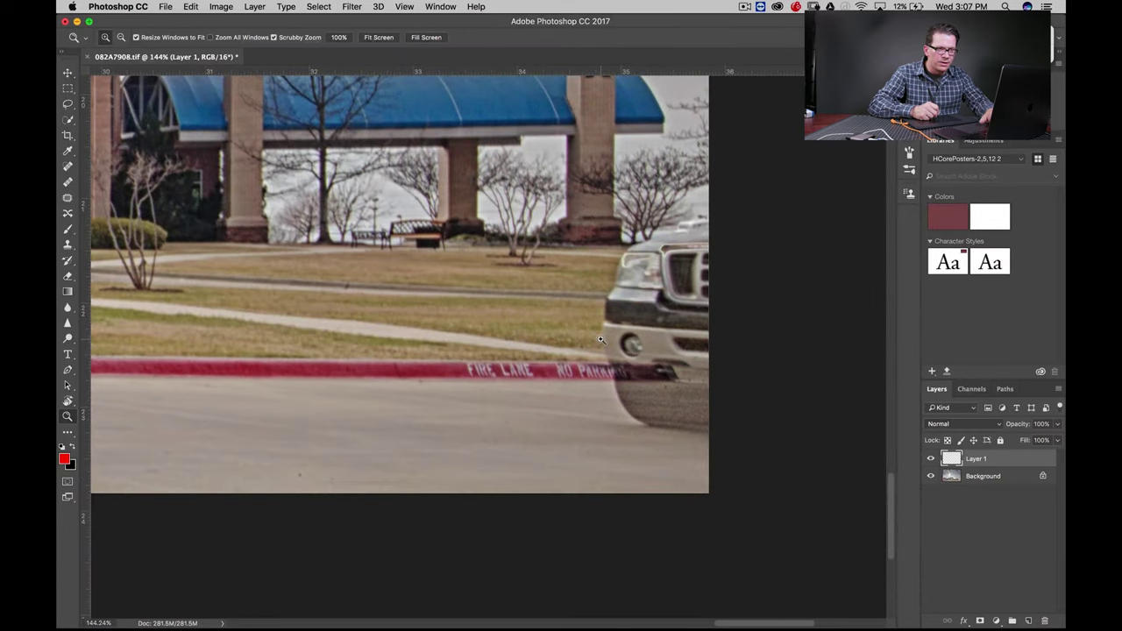
{"action": "left_click", "coordinate": [1029, 620]}
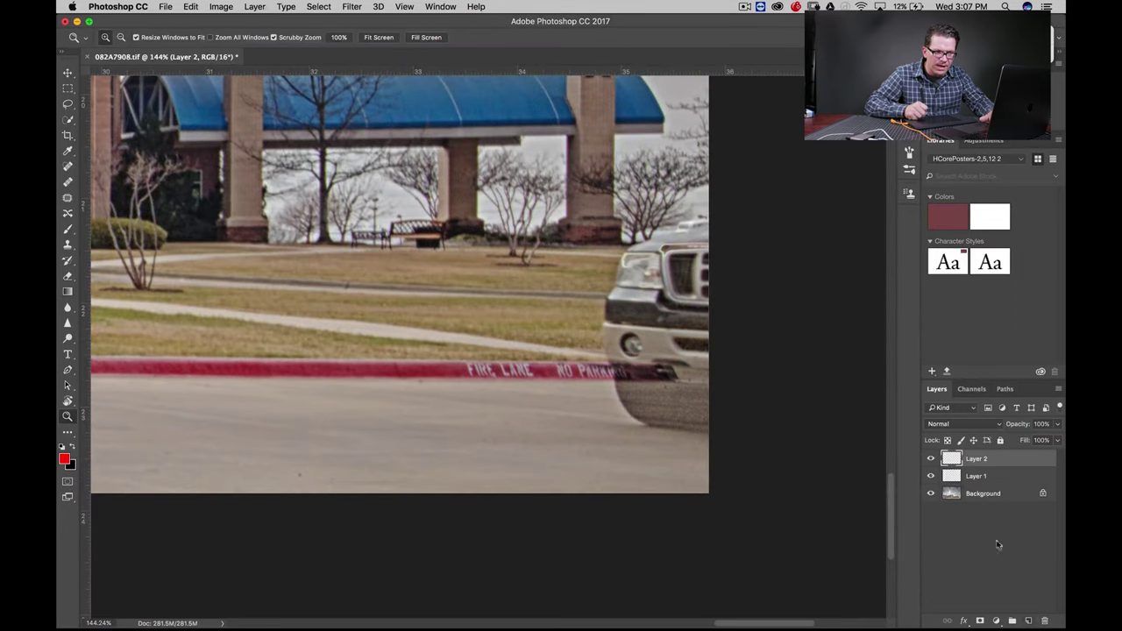
{"action": "key", "text": "l"}
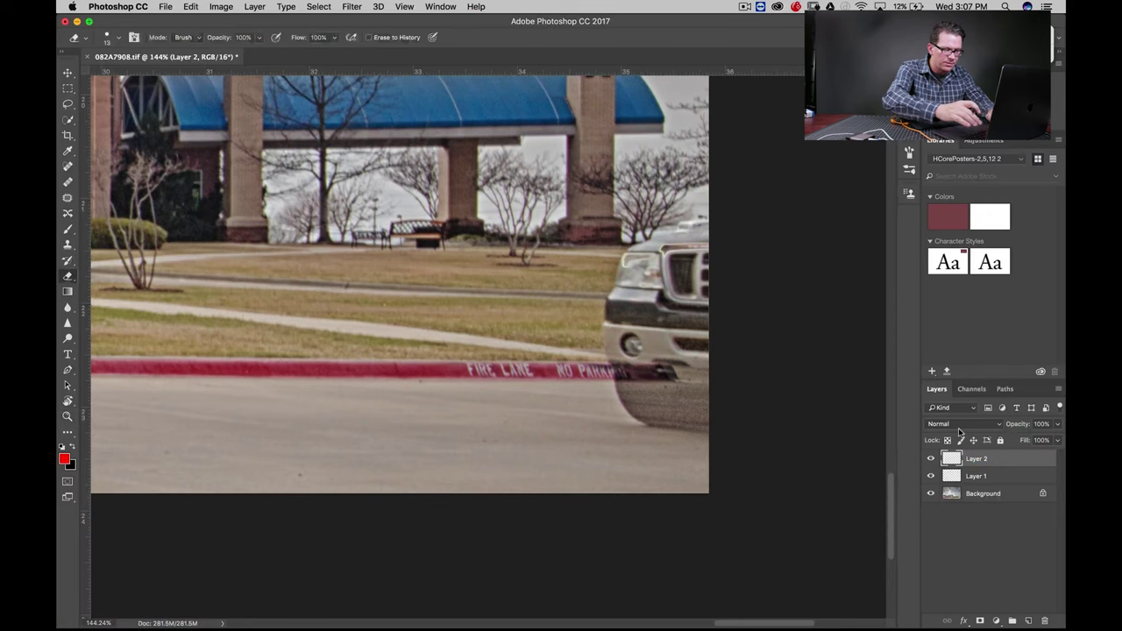
{"action": "key", "text": "x"}
{"action": "double_click", "coordinate": [976, 460]}
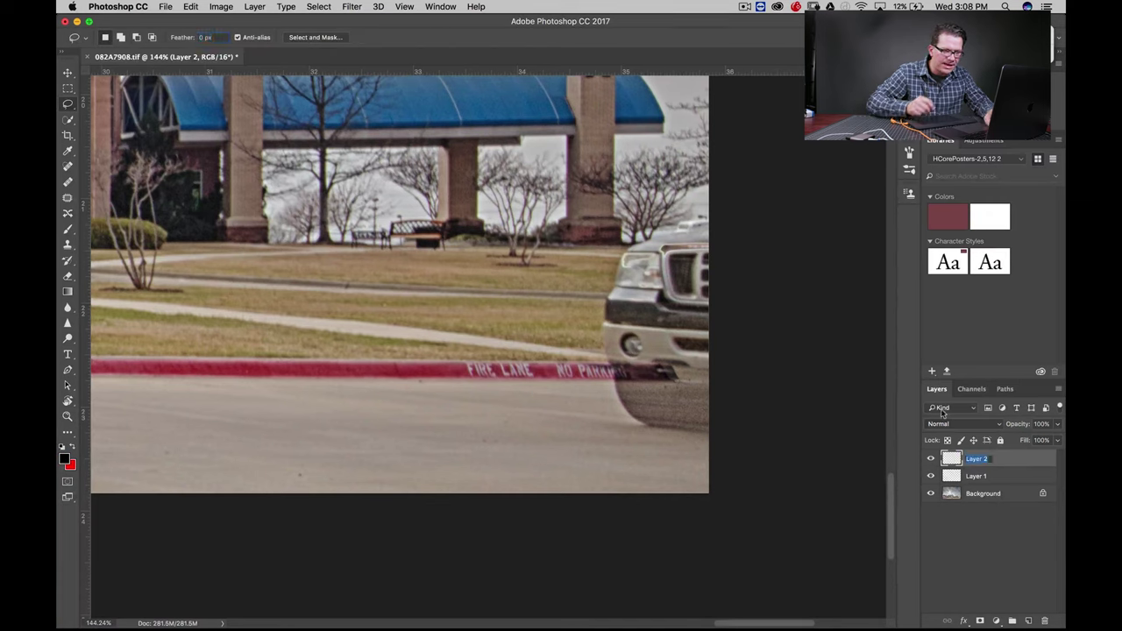
{"action": "type", "text": "guide"}
{"action": "key", "text": "Return"}
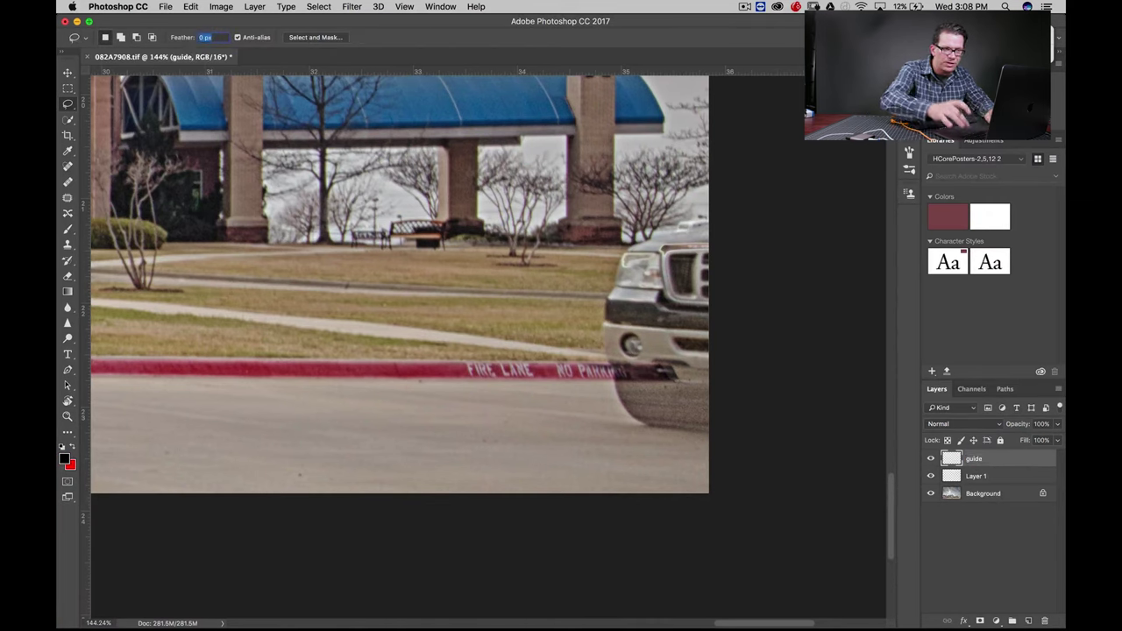
Dismiss the invalid 1 px feather entry and paint a 30 px stroke along the curb.
{"action": "type", "text": "1"}
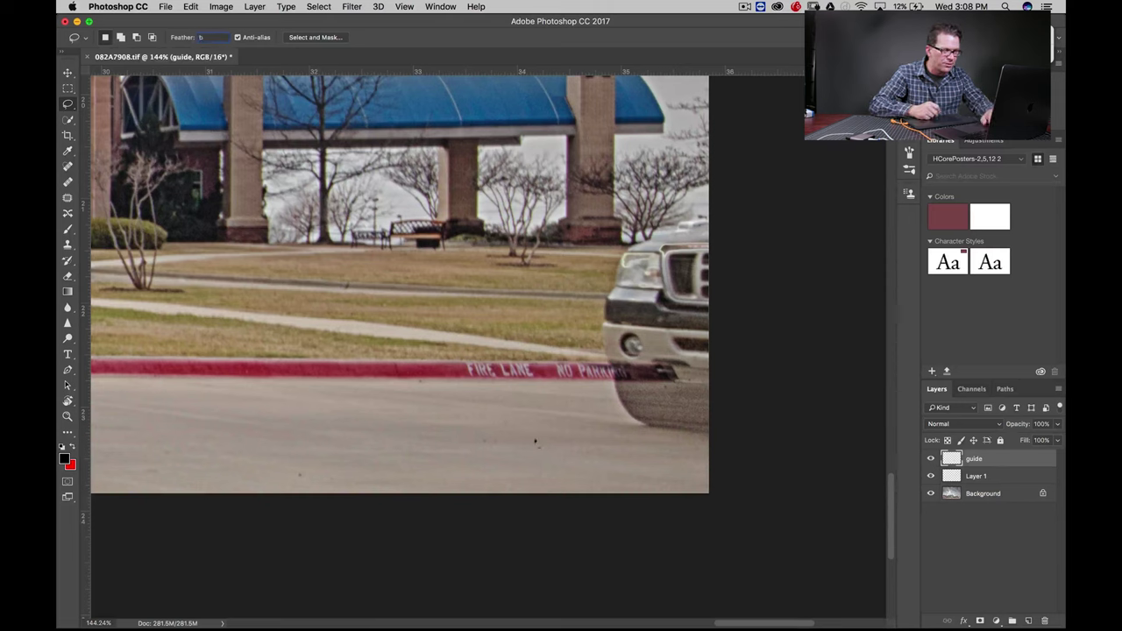
{"action": "key", "text": "Return"}
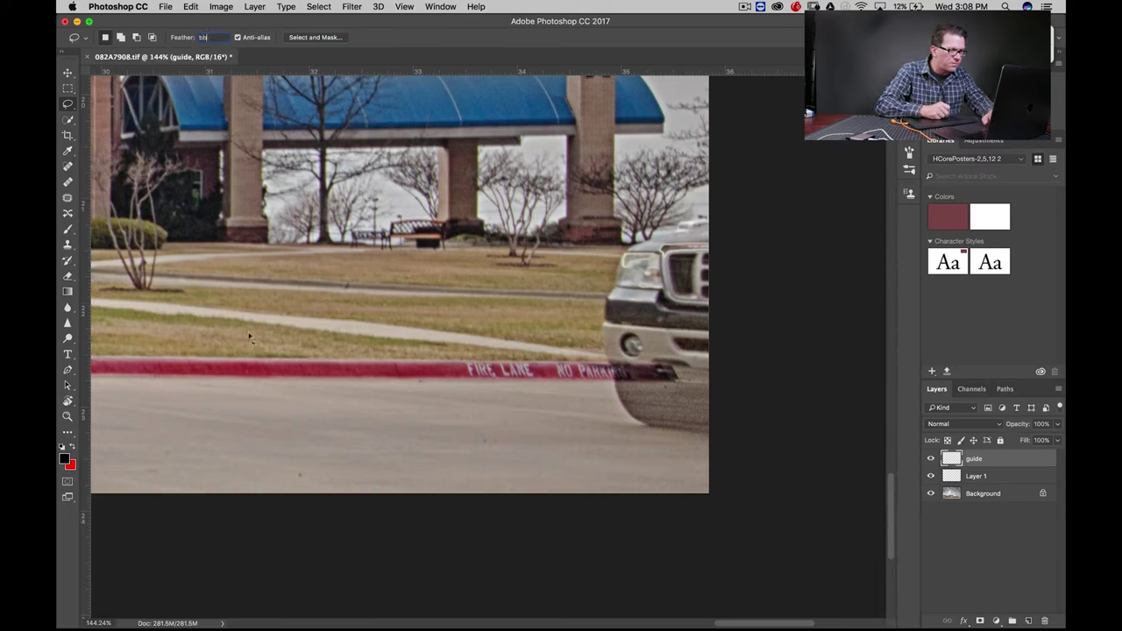
{"action": "key", "text": "Return"}
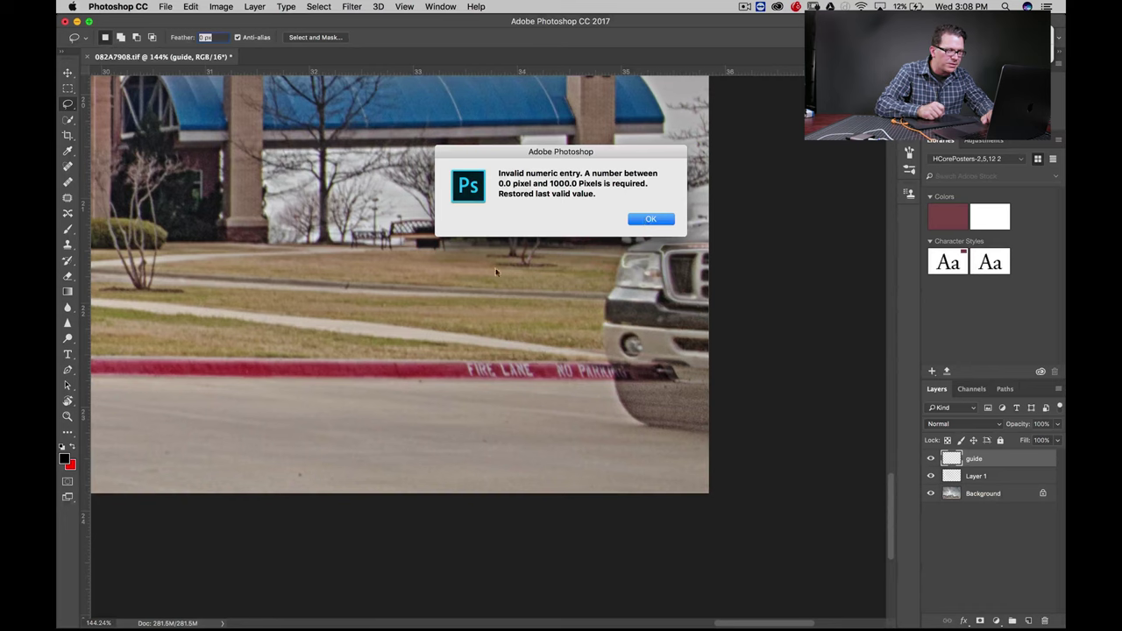
{"action": "left_click", "coordinate": [647, 220]}
{"action": "key", "text": "b"}
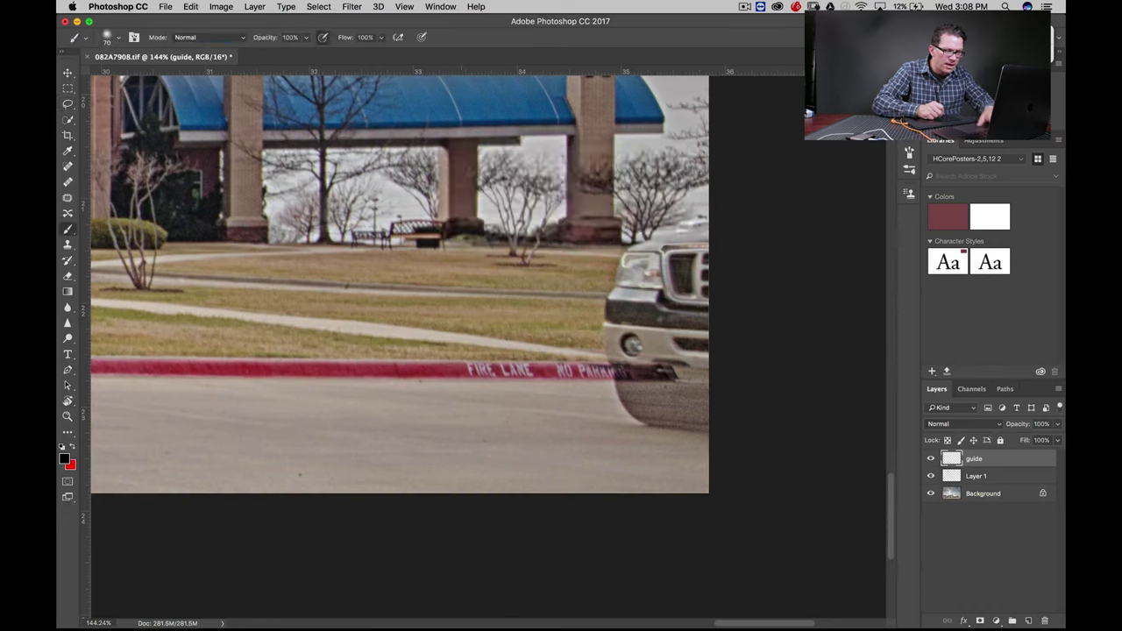
{"action": "key", "text": "bracketleft"}
{"action": "key", "text": "bracketleft"}
{"action": "key", "text": "bracketleft"}
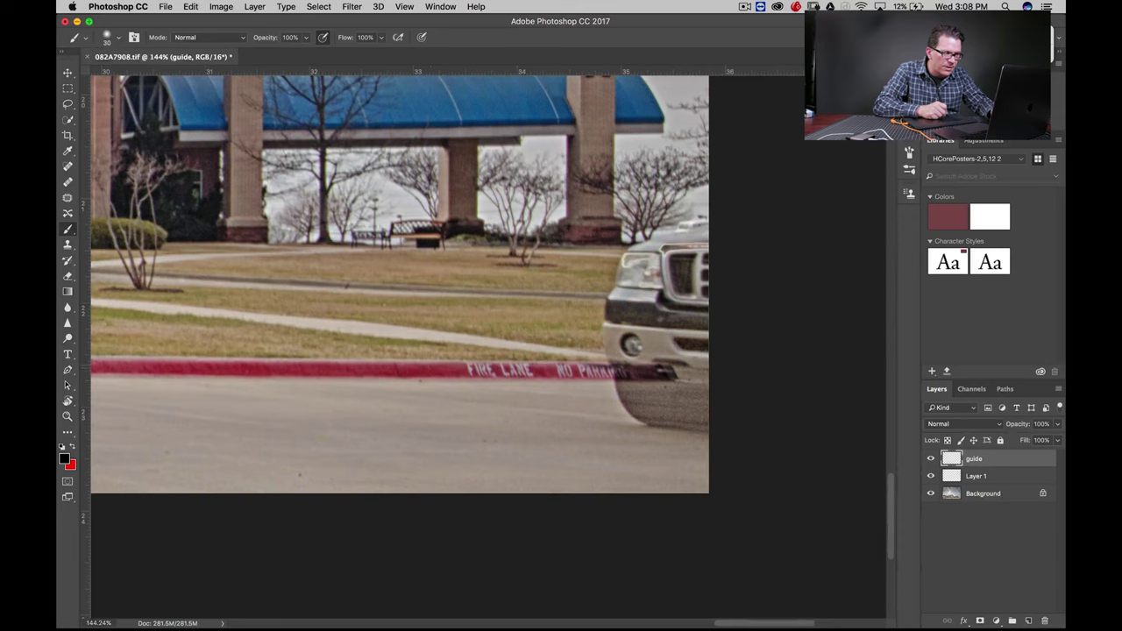
{"action": "left_click_drag", "start_coordinate": [473, 371], "coordinate": [706, 370]}
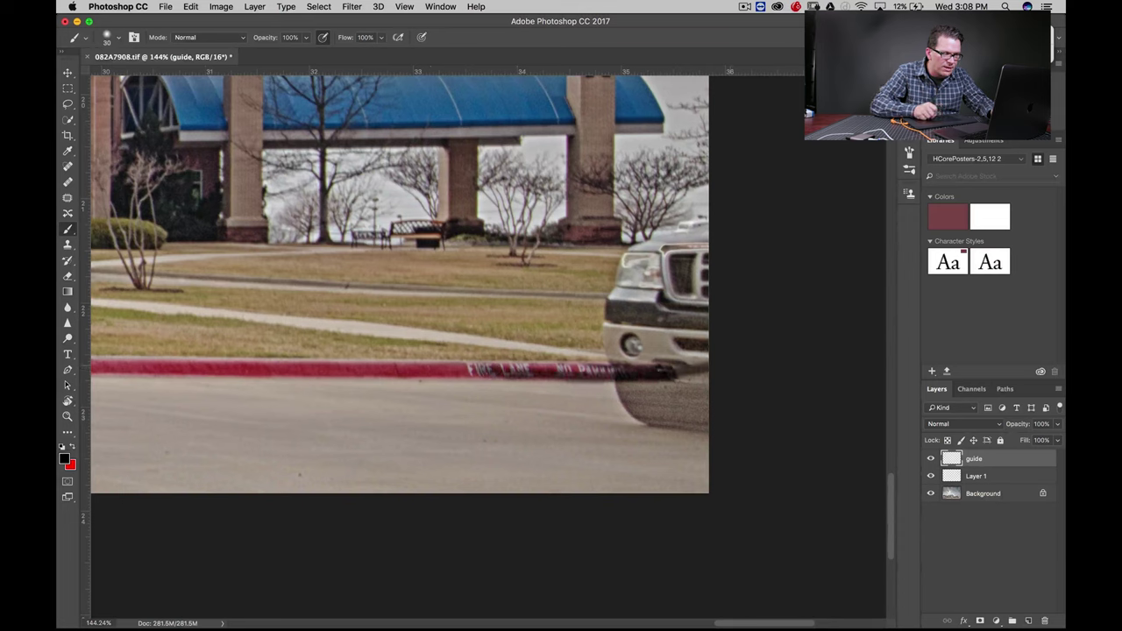
Paint red guide strokes along the lettered curb and across the road below it.
{"action": "left_click", "coordinate": [75, 448]}
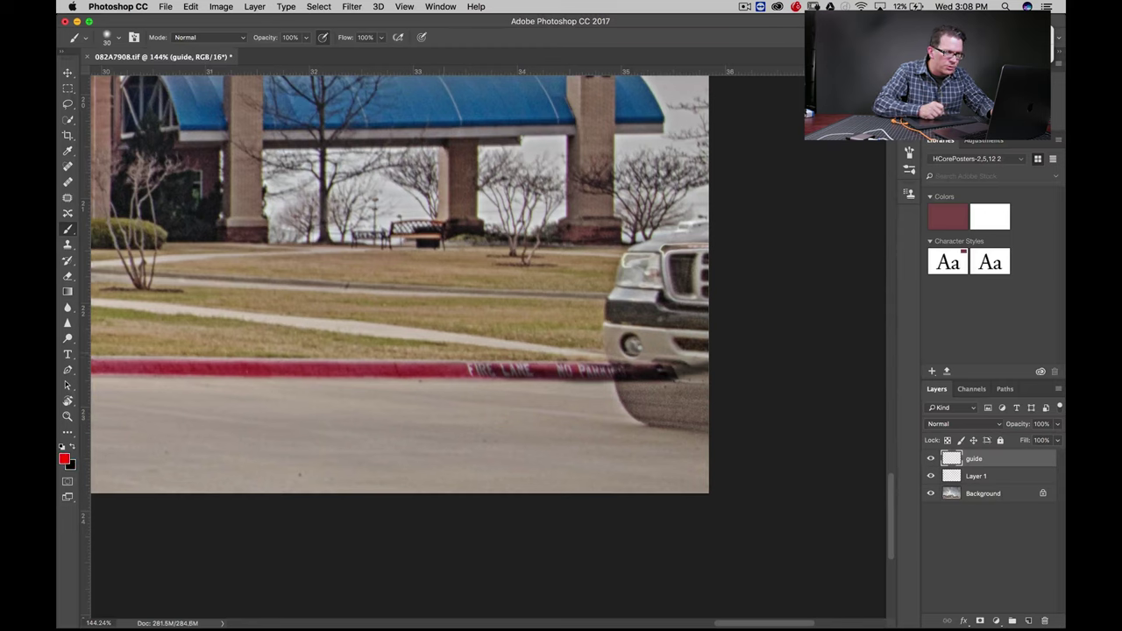
{"action": "left_click_drag", "start_coordinate": [474, 372], "coordinate": [750, 378]}
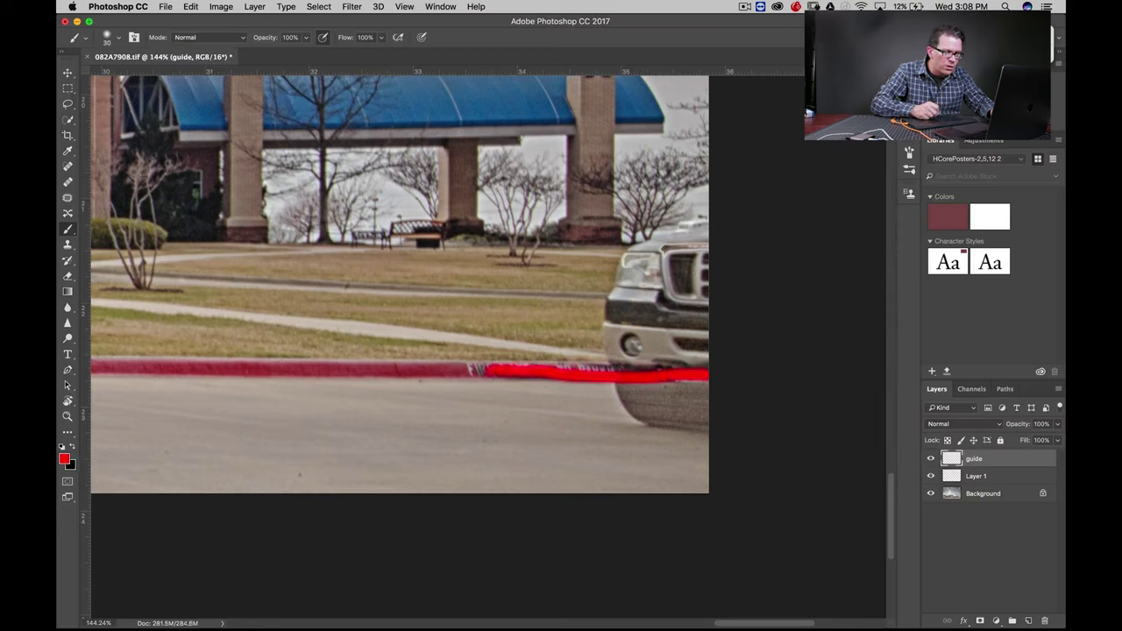
{"action": "left_click_drag", "start_coordinate": [438, 386], "coordinate": [489, 489]}
{"action": "left_click_drag", "start_coordinate": [452, 429], "coordinate": [708, 445]}
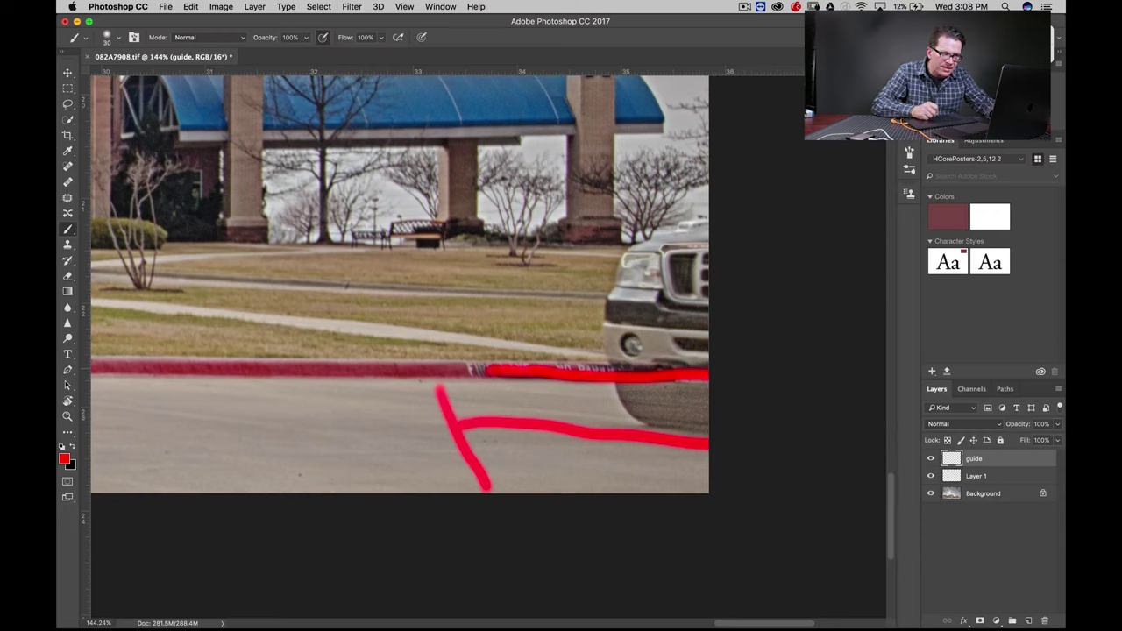
Mark the truck's bumper, grille and top with red strokes, then hide the guide layer.
{"action": "left_click_drag", "start_coordinate": [575, 318], "coordinate": [709, 326]}
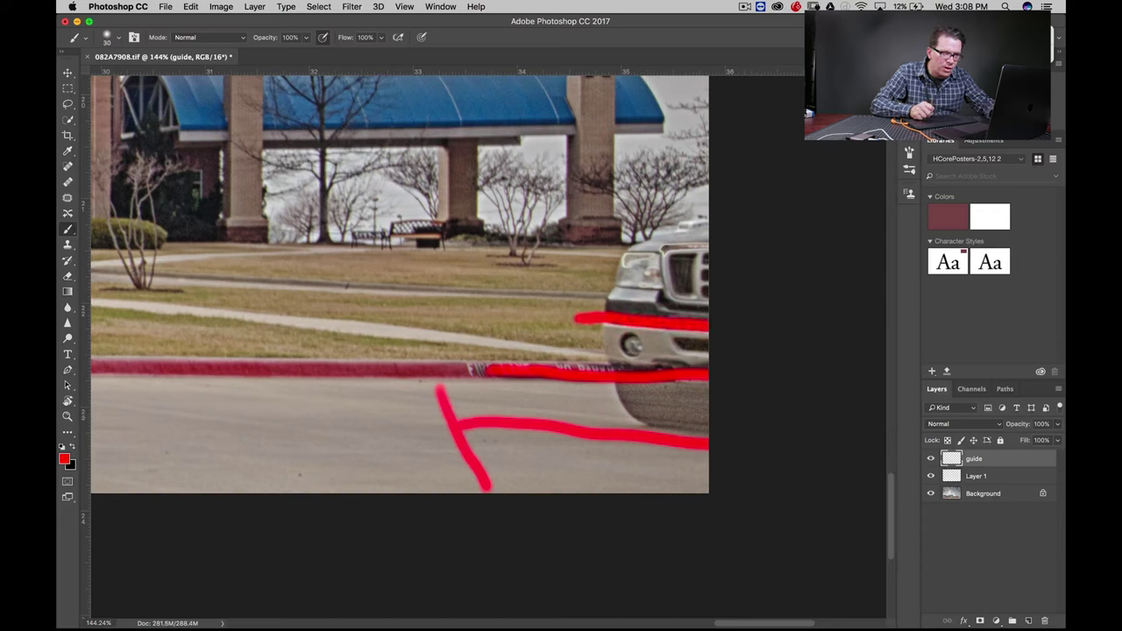
{"action": "left_click_drag", "start_coordinate": [549, 344], "coordinate": [657, 372]}
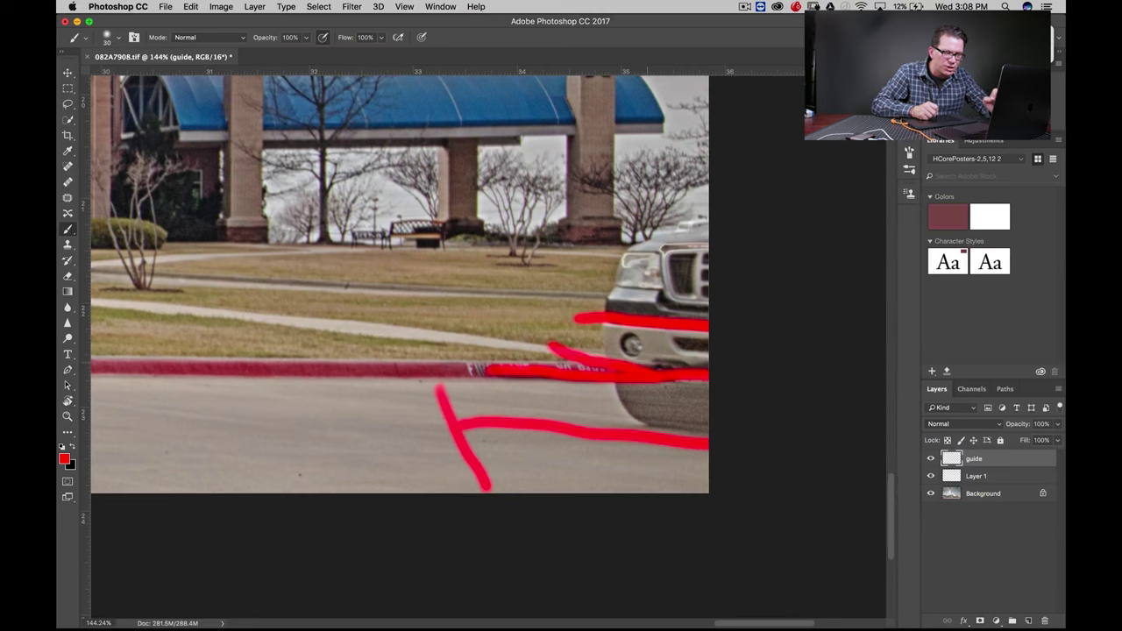
{"action": "left_click_drag", "start_coordinate": [583, 294], "coordinate": [709, 305]}
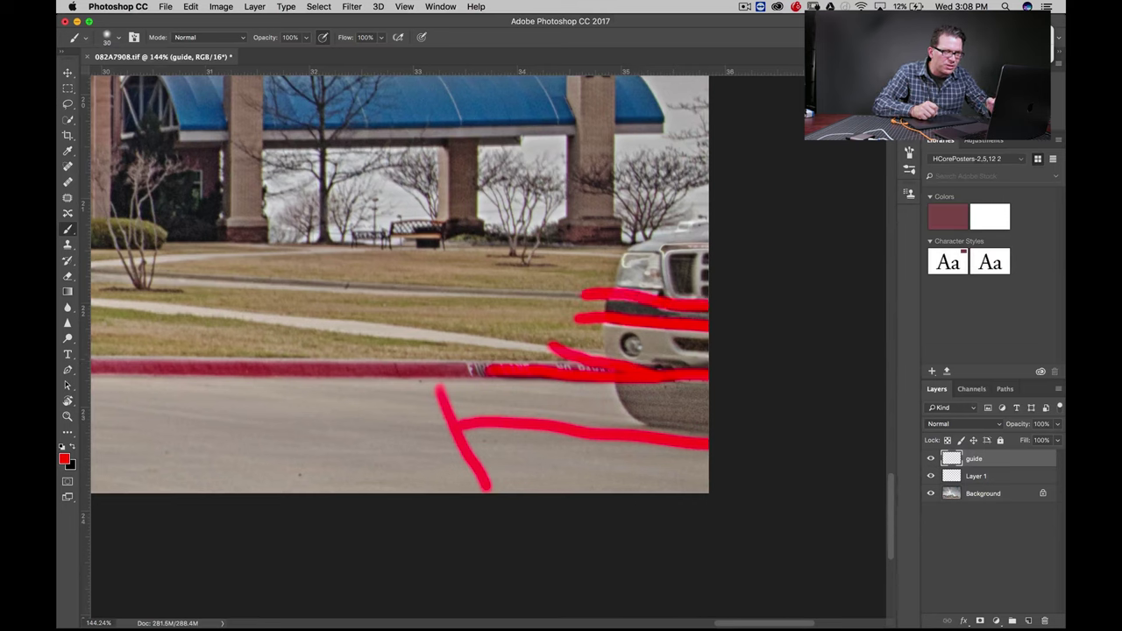
{"action": "left_click_drag", "start_coordinate": [588, 272], "coordinate": [708, 276]}
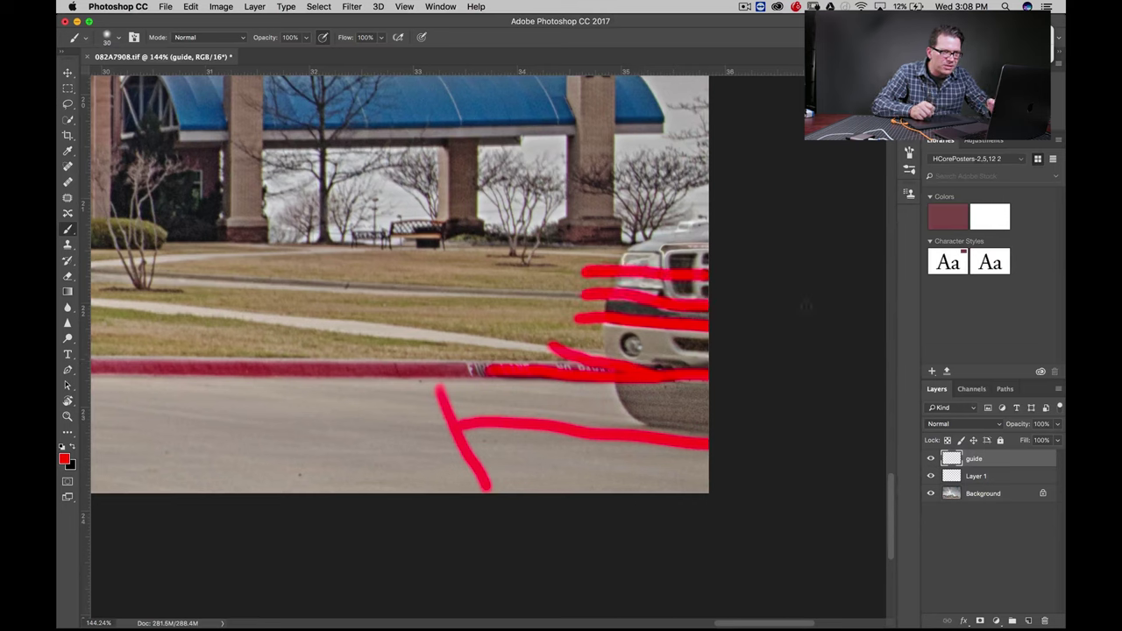
{"action": "left_click_drag", "start_coordinate": [603, 256], "coordinate": [708, 258]}
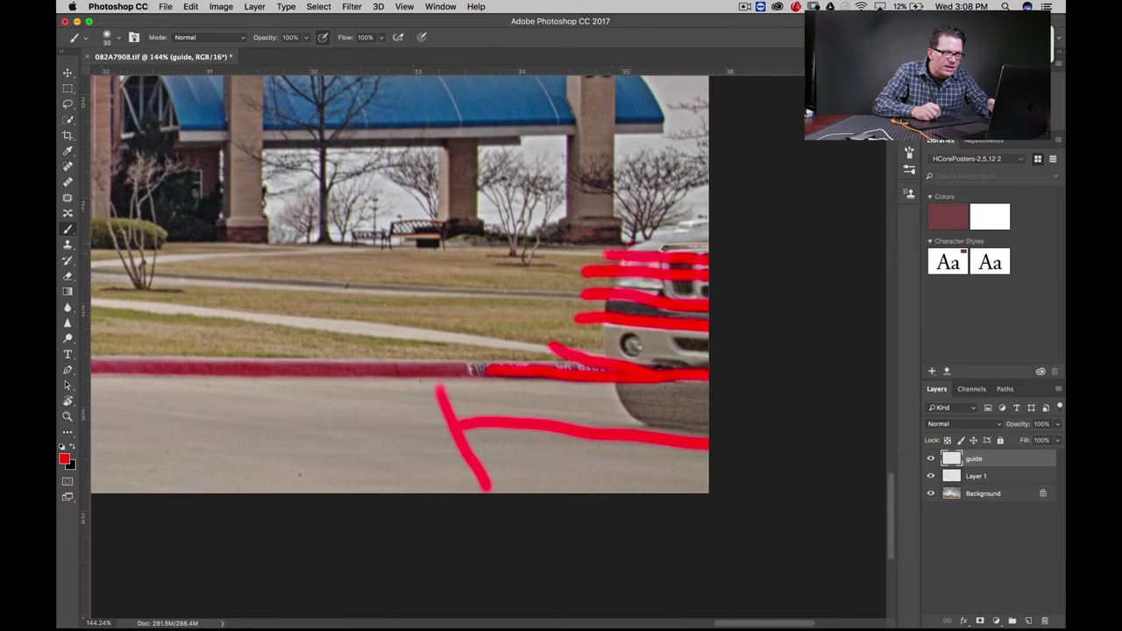
{"action": "left_click_drag", "start_coordinate": [625, 246], "coordinate": [716, 247]}
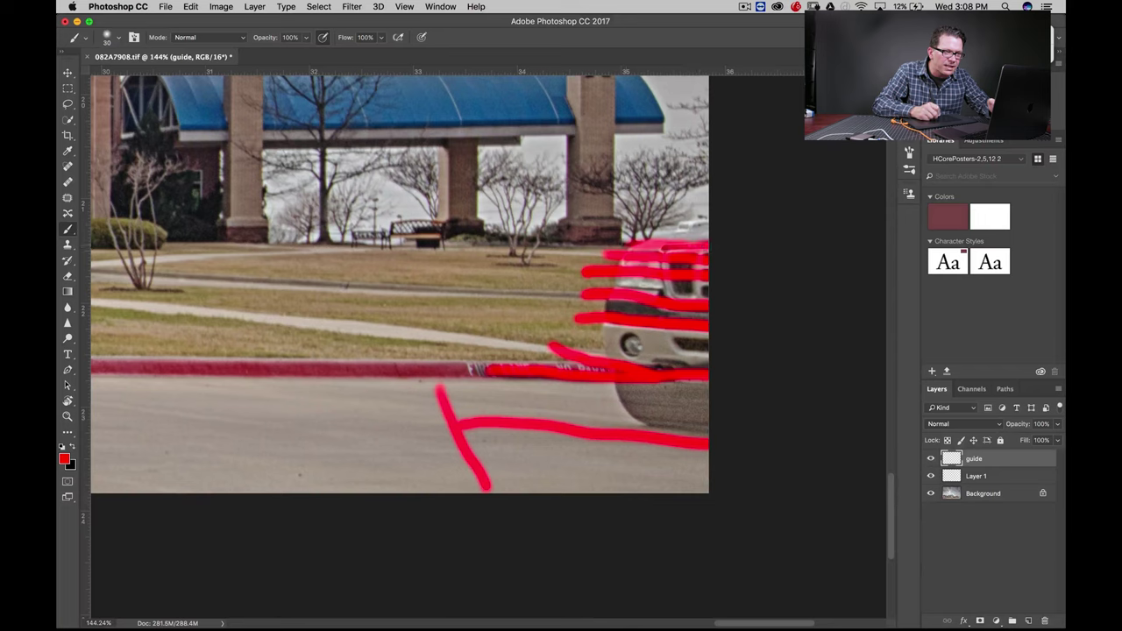
{"action": "left_click_drag", "start_coordinate": [622, 242], "coordinate": [722, 235]}
{"action": "mouse_move", "coordinate": [693, 113]}
{"action": "left_mouse_down"}
{"action": "mouse_move", "coordinate": [684, 206]}
{"action": "mouse_move", "coordinate": [708, 207]}
{"action": "left_mouse_up"}
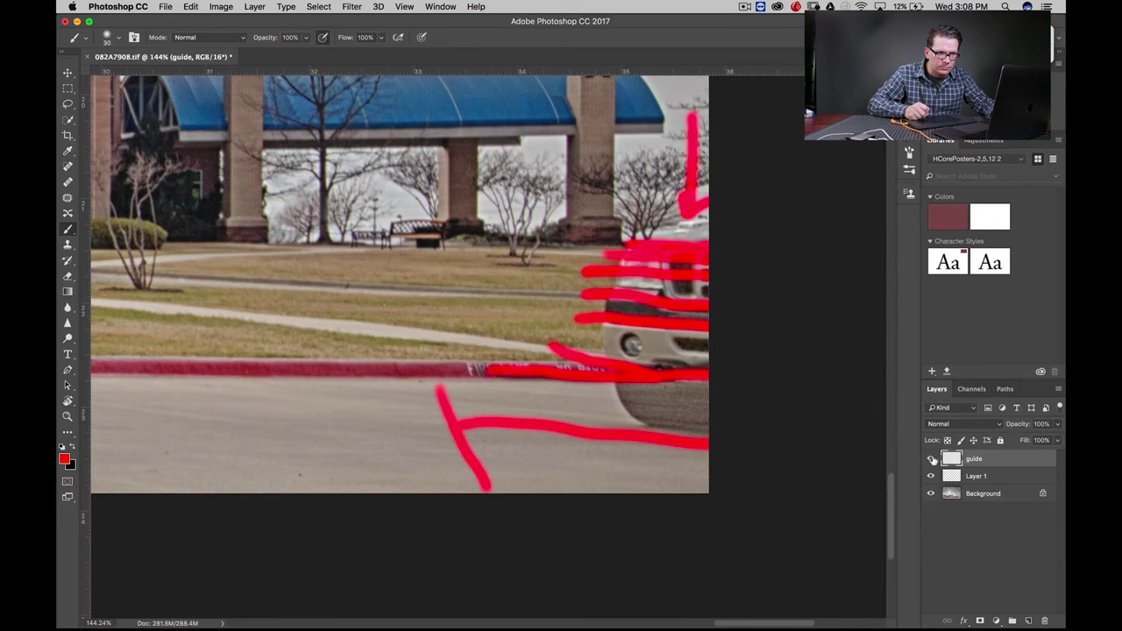
{"action": "left_click", "coordinate": [931, 458]}
Zoom out, switch to Clone Stamp, and rename Layer 1 to 'Clone'.
{"action": "key", "text": "z"}
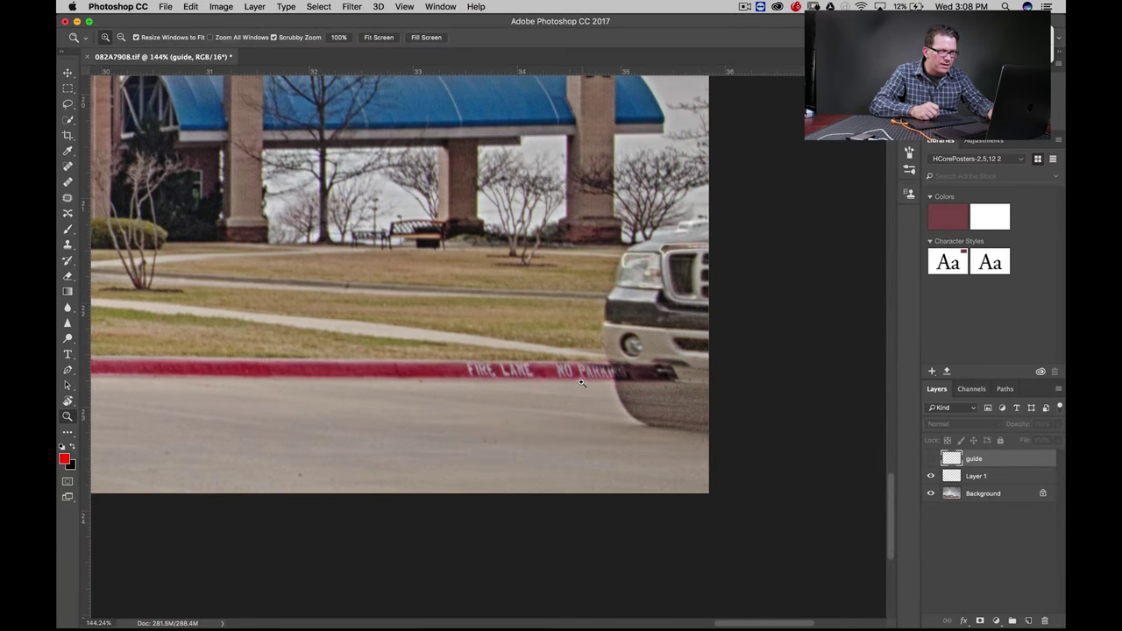
{"action": "left_click", "coordinate": [581, 382], "text": "alt"}
{"action": "key", "text": "s"}
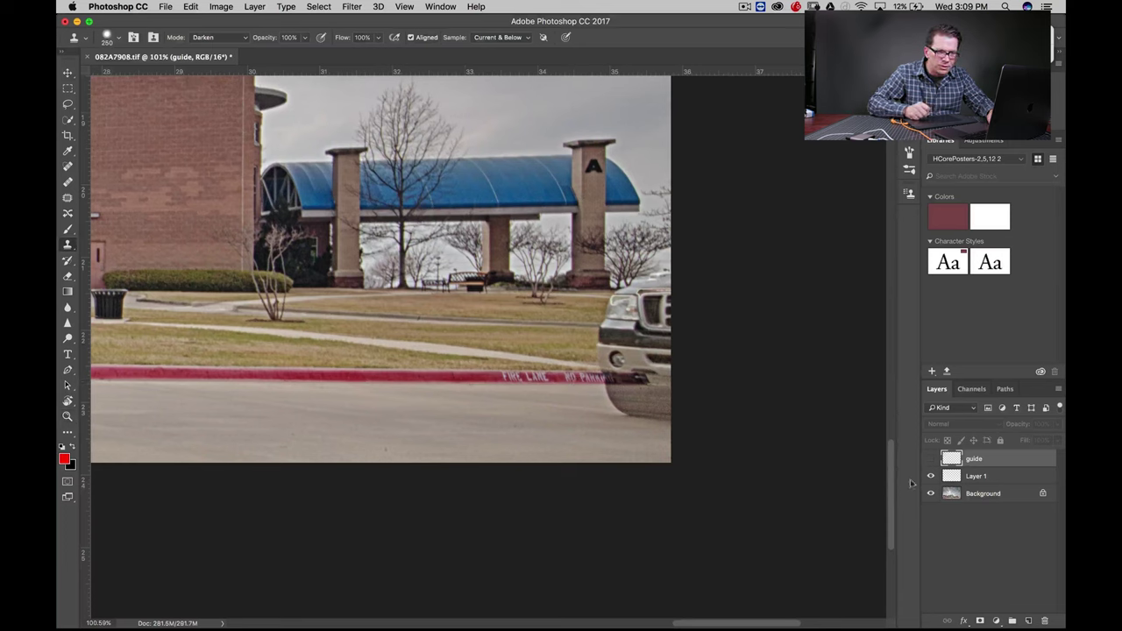
{"action": "left_click", "coordinate": [969, 477]}
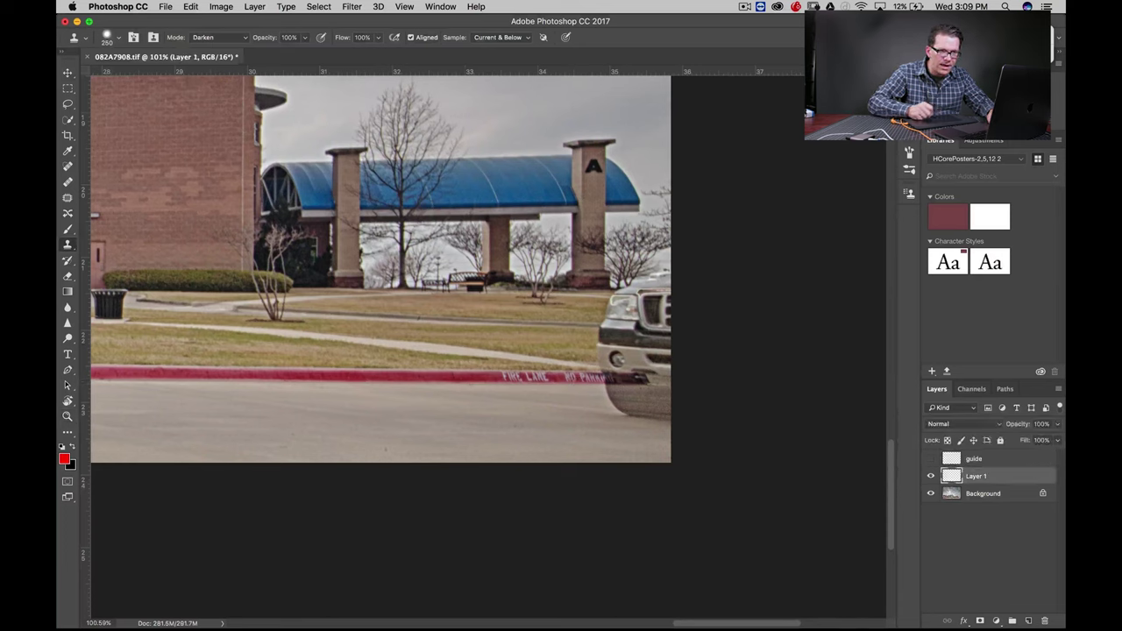
{"action": "double_click", "coordinate": [977, 476]}
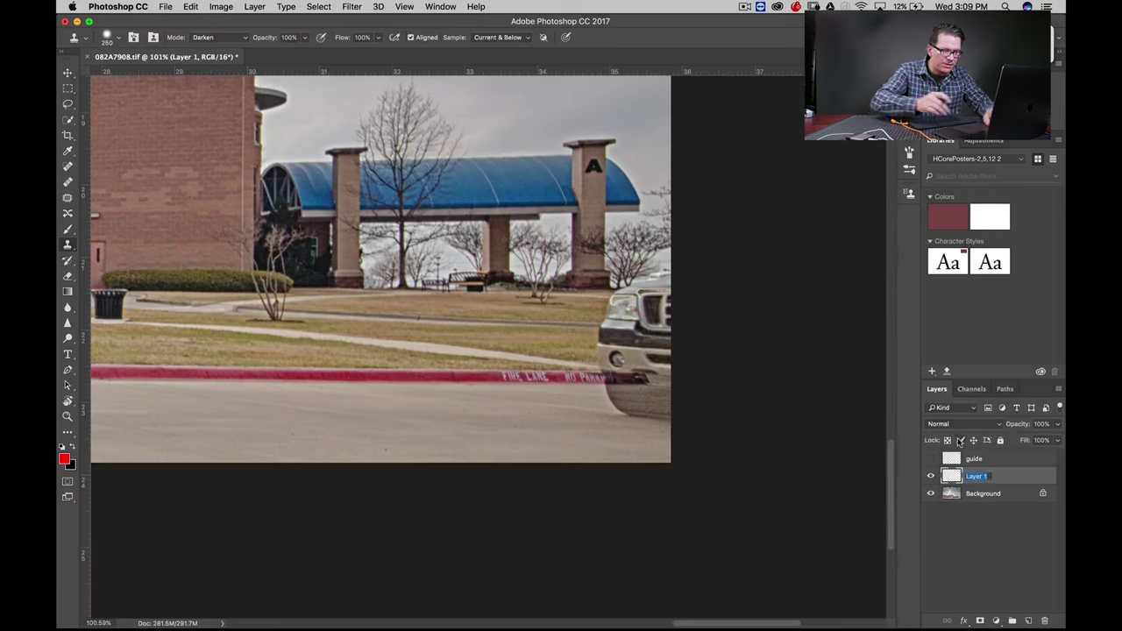
{"action": "type", "text": "Clone"}
{"action": "key", "text": "Return"}
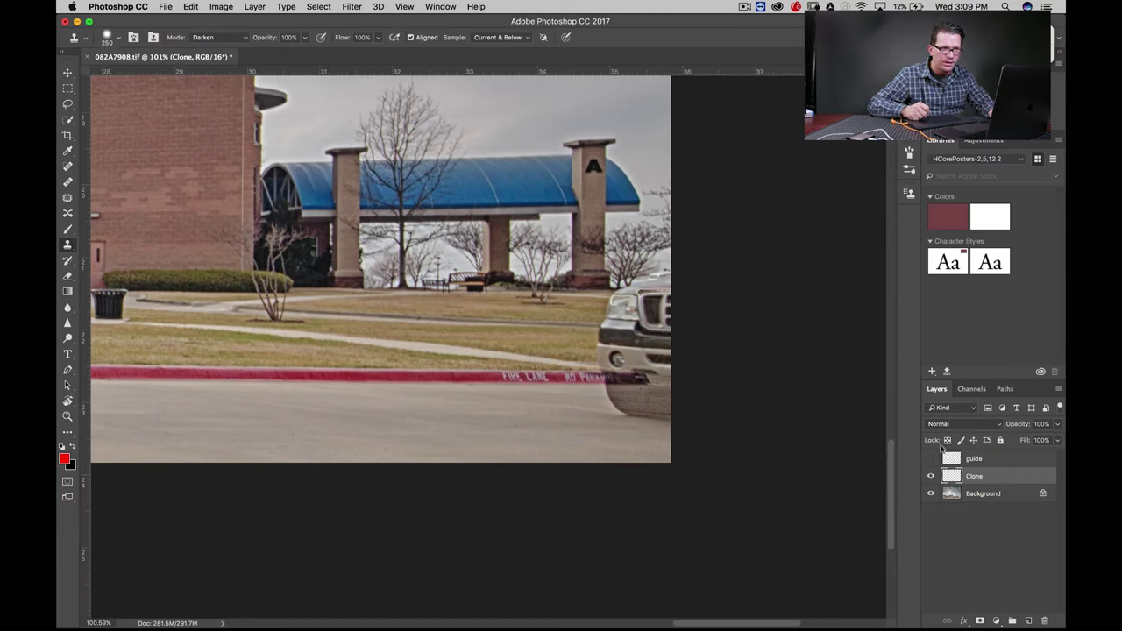
Set Clone Stamp sampling to Current & Below with a 70 px brush.
{"action": "left_click", "coordinate": [526, 39]}
{"action": "left_click", "coordinate": [524, 40]}
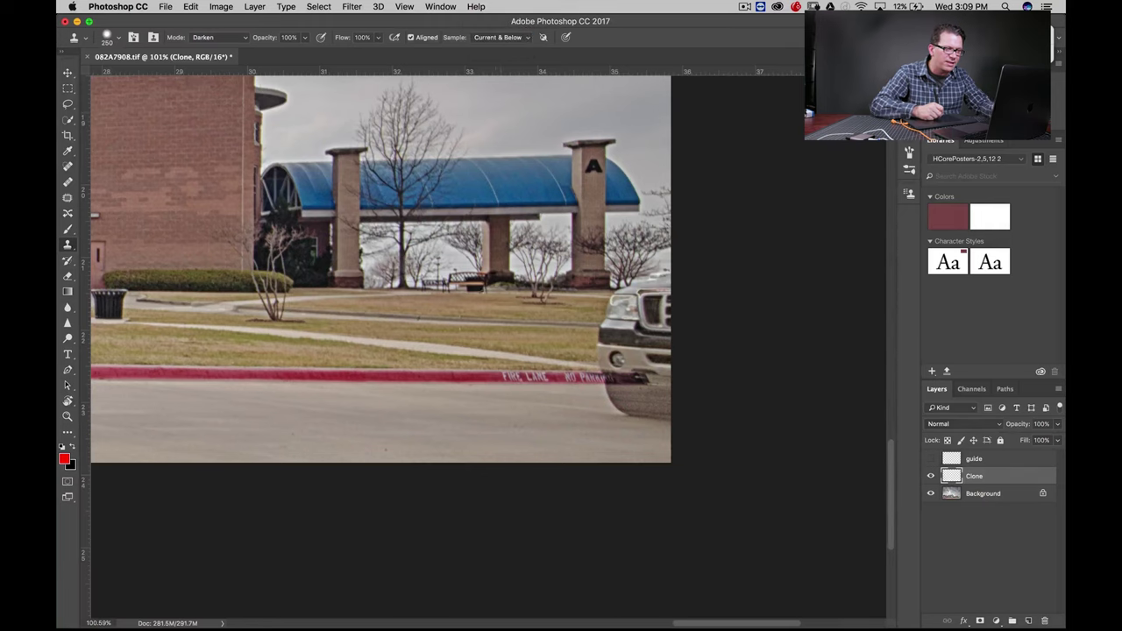
{"action": "key", "text": "bracketleft"}
{"action": "key", "text": "bracketleft"}
{"action": "key", "text": "bracketleft"}
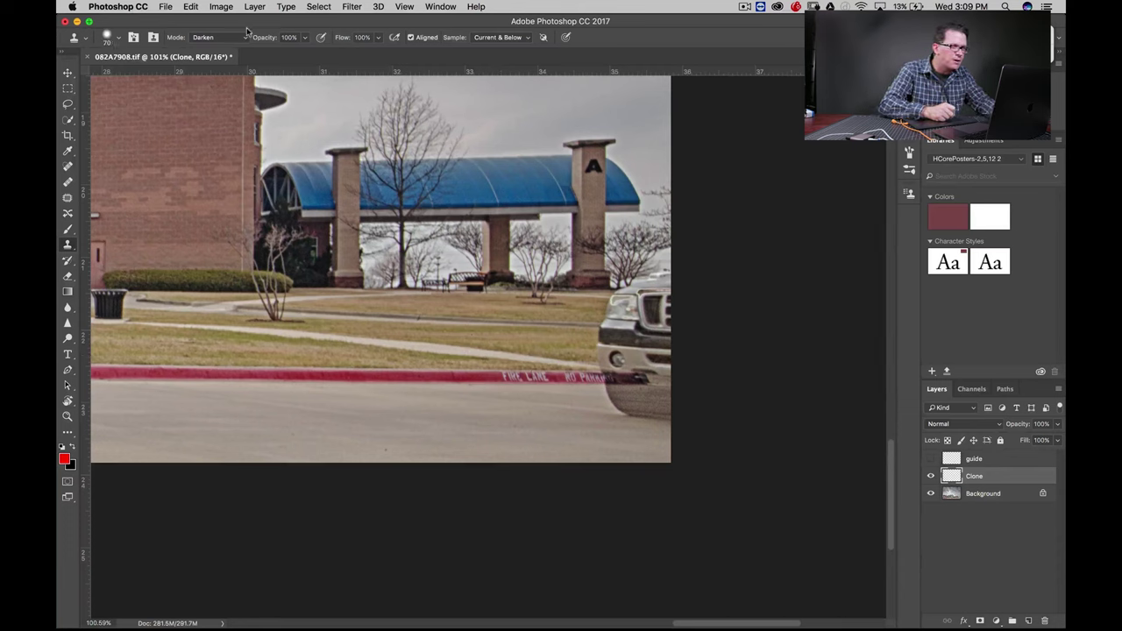
Change the clone blend mode from Darken to Normal and bring up the brush preset settings.
{"action": "left_click", "coordinate": [248, 37]}
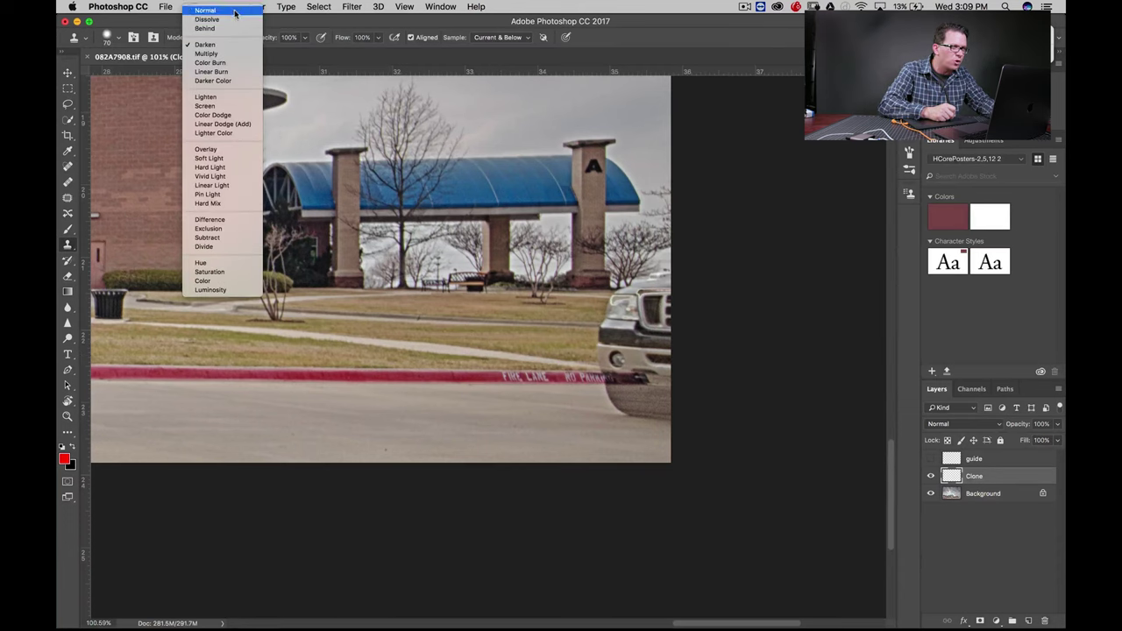
{"action": "left_click", "coordinate": [235, 16]}
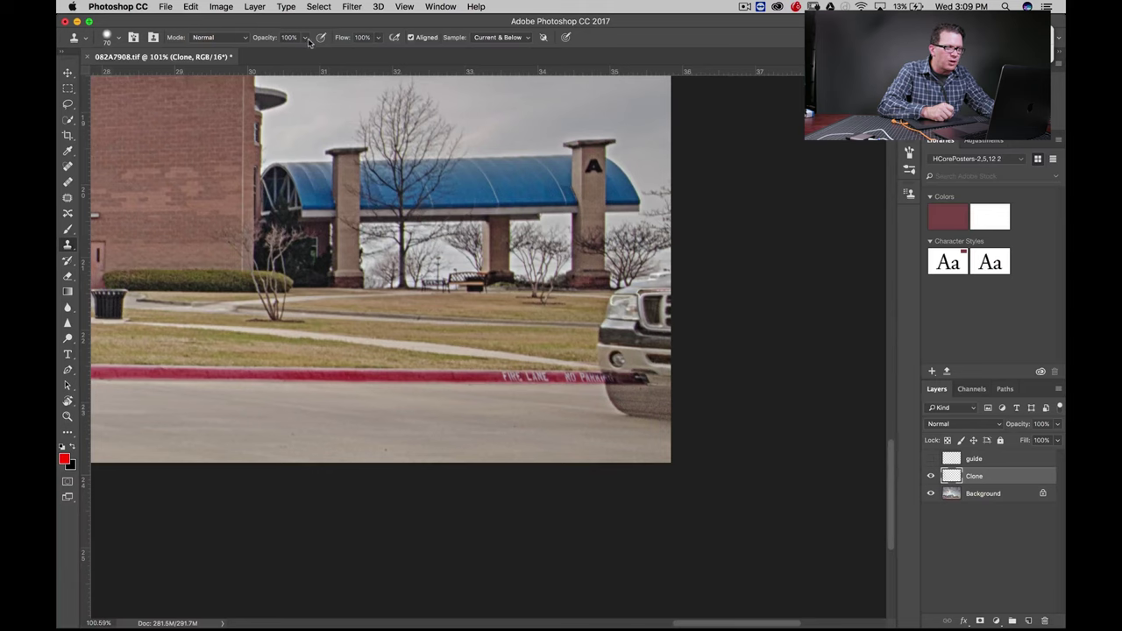
{"action": "left_click", "coordinate": [120, 41]}
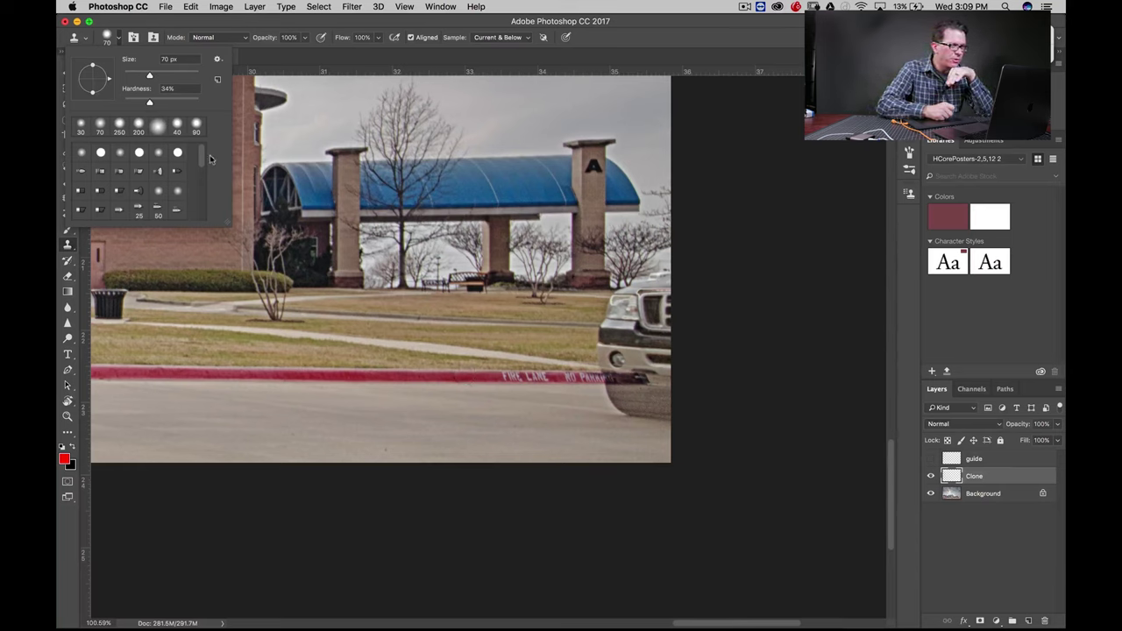
With a fully hard round tip, clone road texture over the truck's lower front and under-bumper shadow.
{"action": "left_click", "coordinate": [101, 153]}
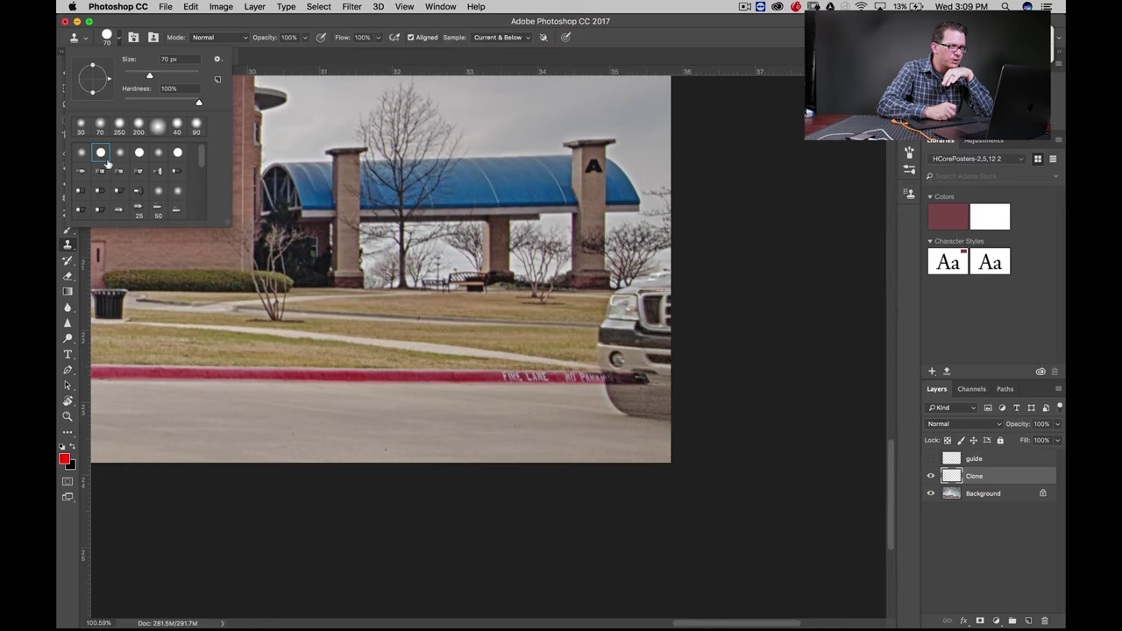
{"action": "left_click", "coordinate": [589, 420]}
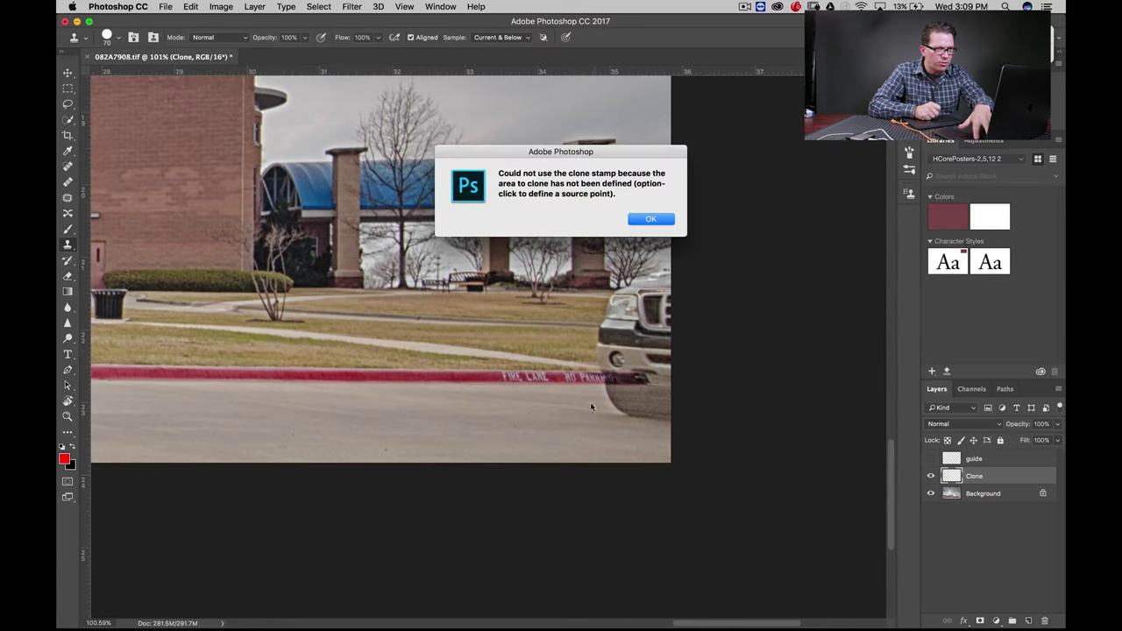
{"action": "key", "text": "Return"}
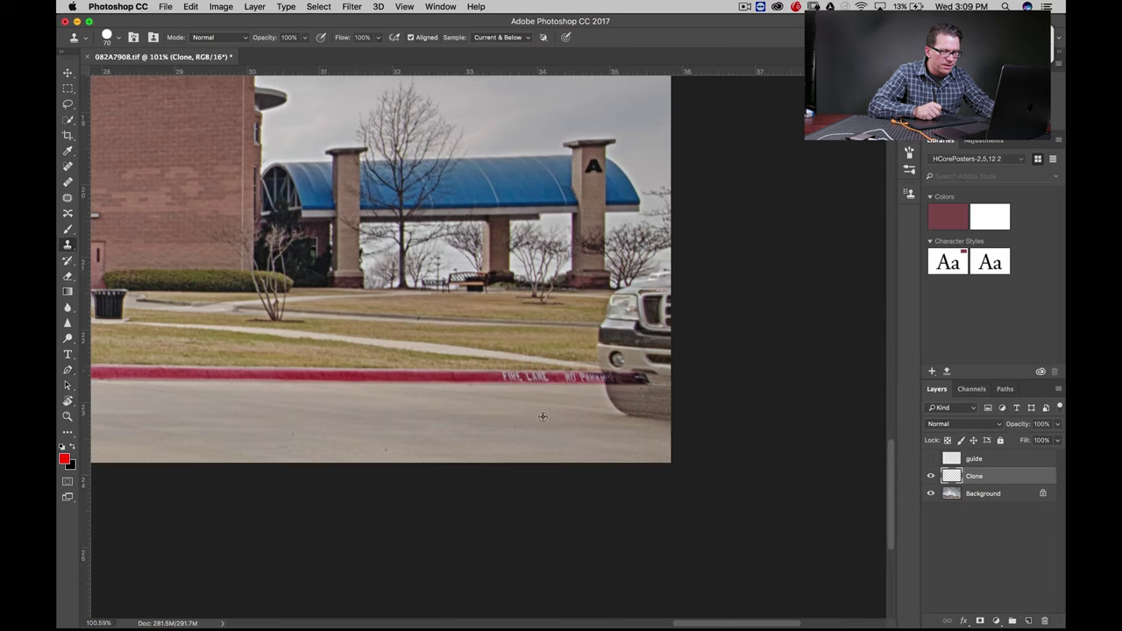
{"action": "mouse_move", "coordinate": [618, 415]}
{"action": "left_mouse_down"}
{"action": "mouse_move", "coordinate": [629, 415]}
{"action": "mouse_move", "coordinate": [615, 392]}
{"action": "mouse_move", "coordinate": [666, 419]}
{"action": "left_mouse_up"}
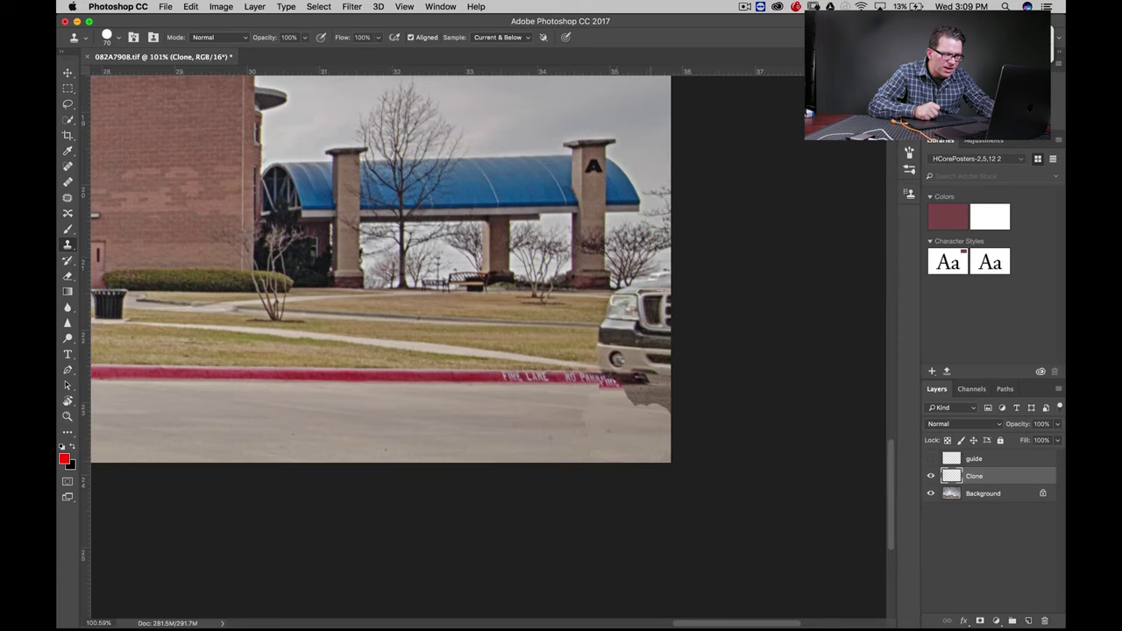
{"action": "left_click_drag", "start_coordinate": [667, 405], "coordinate": [629, 392]}
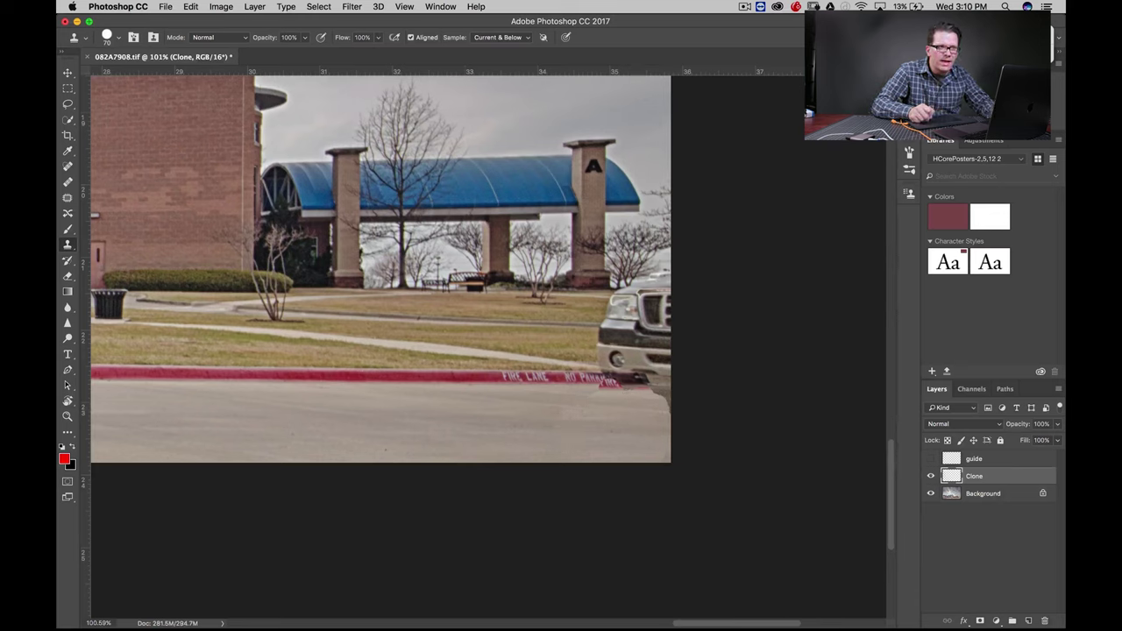
Revert the History to the state before the truck cloning.
{"action": "key", "text": "F5"}
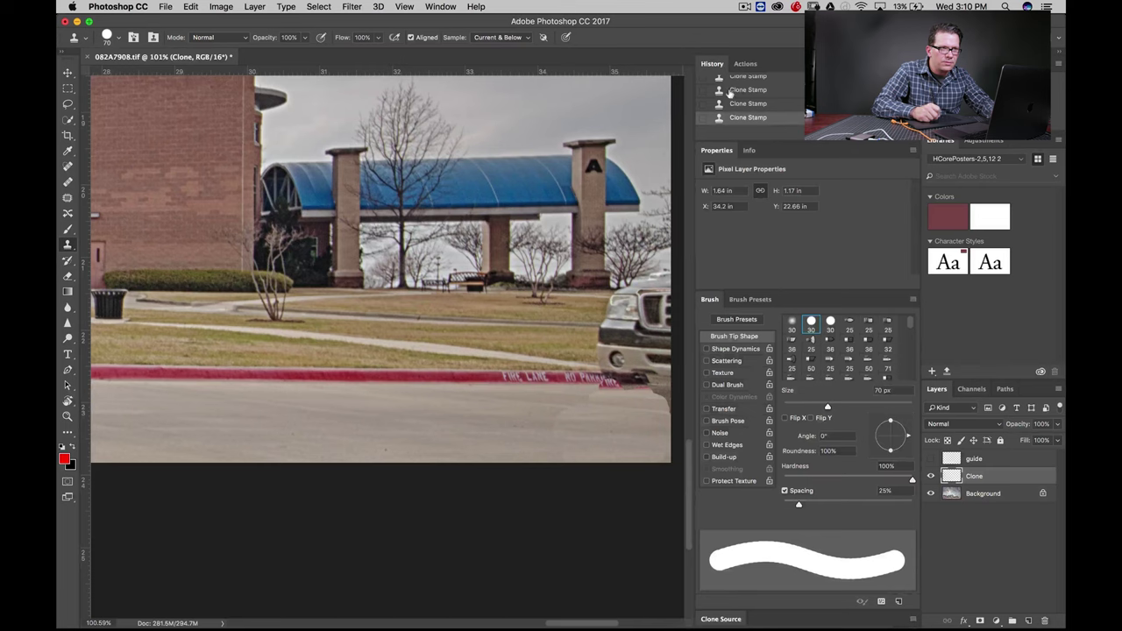
{"action": "scroll", "coordinate": [756, 105], "scroll_direction": "up", "scroll_amount": 2}
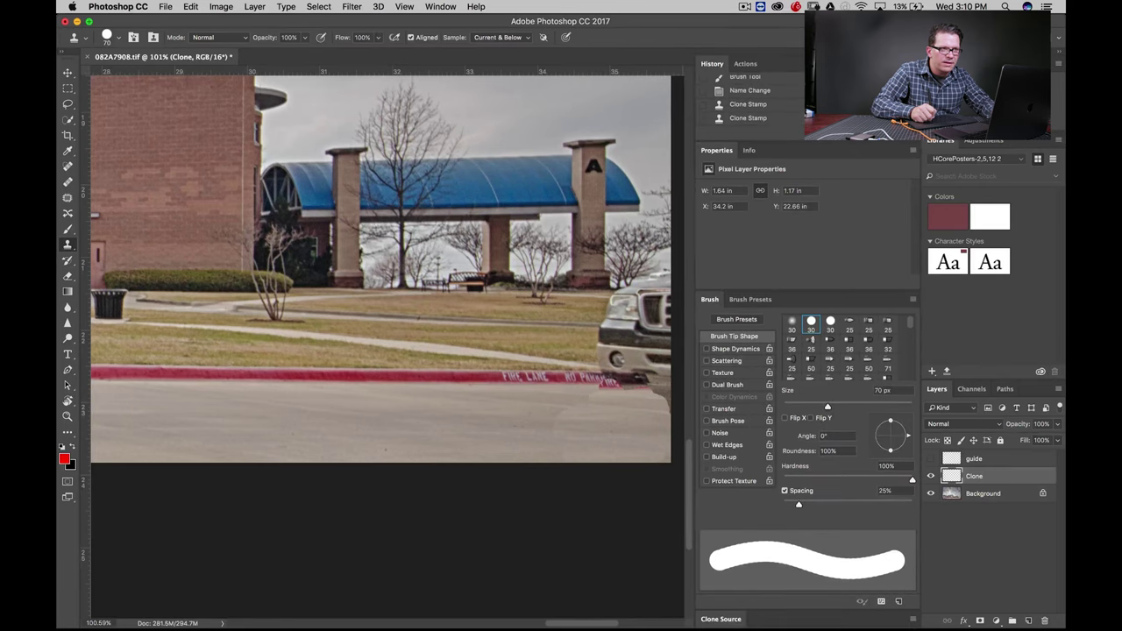
{"action": "left_click", "coordinate": [756, 92]}
{"action": "key", "text": "F5"}
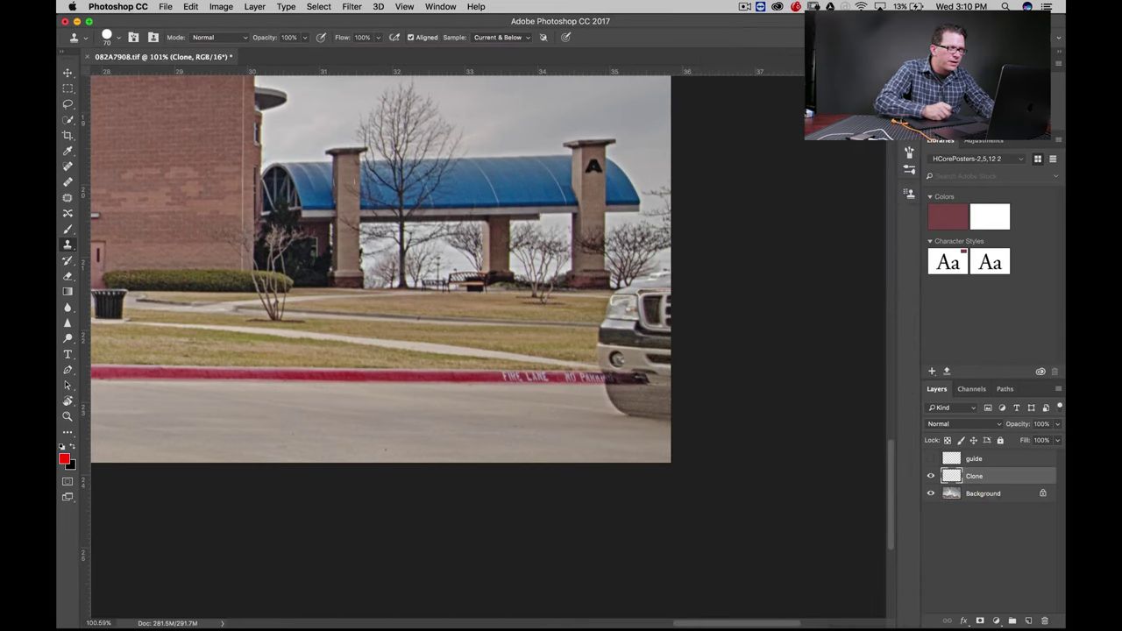
Choose the soft 70 px brush tip and lower its hardness to about 10%.
{"action": "left_click", "coordinate": [120, 38]}
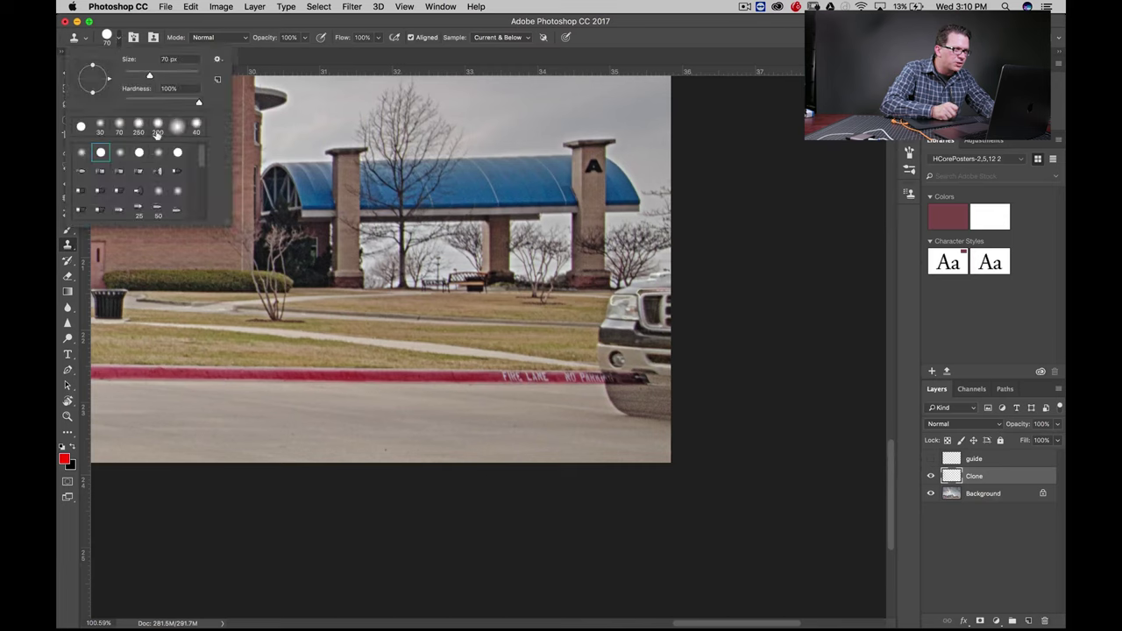
{"action": "left_click", "coordinate": [125, 127]}
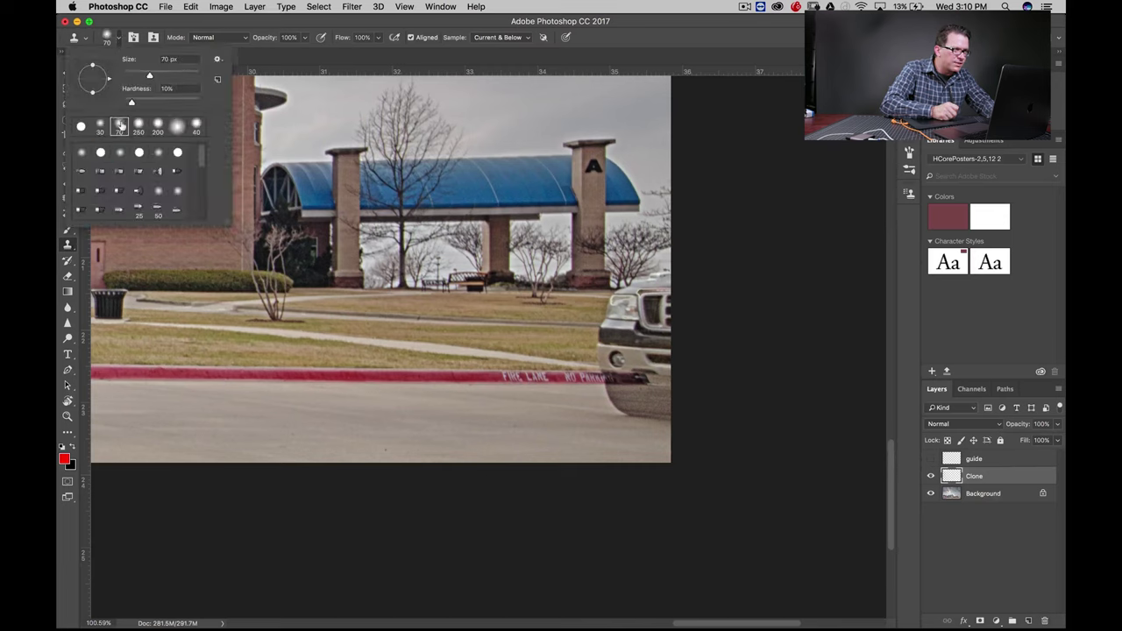
{"action": "left_click_drag", "start_coordinate": [133, 102], "coordinate": [131, 102]}
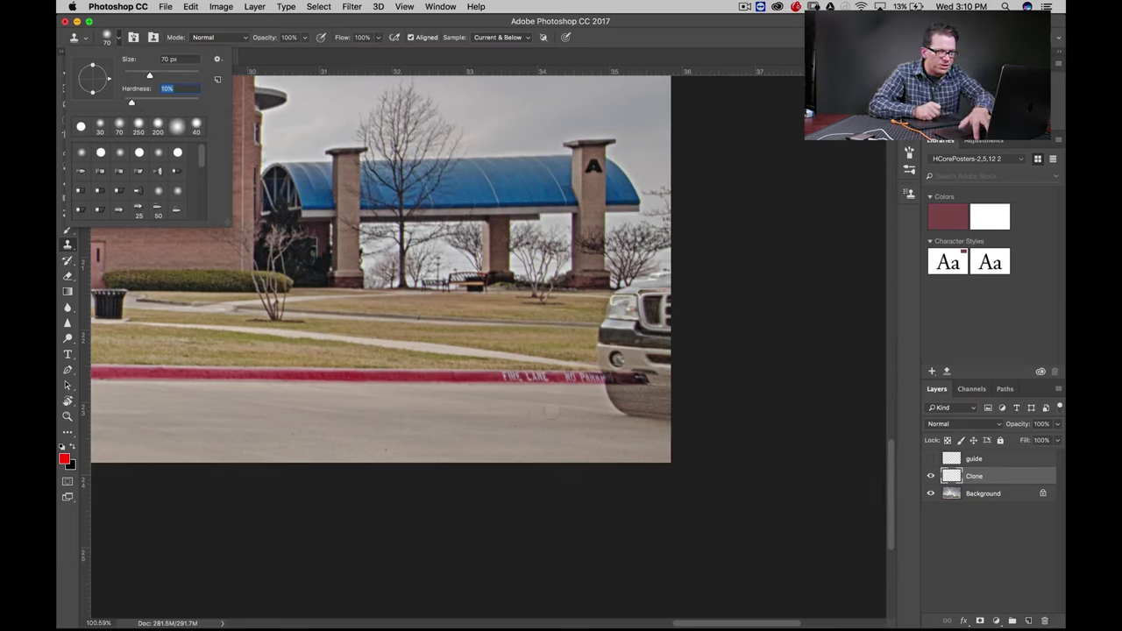
Clone road over the dark tire area with a 150 px brush, then the remaining shadow at 100 px.
{"action": "key", "text": "Return"}
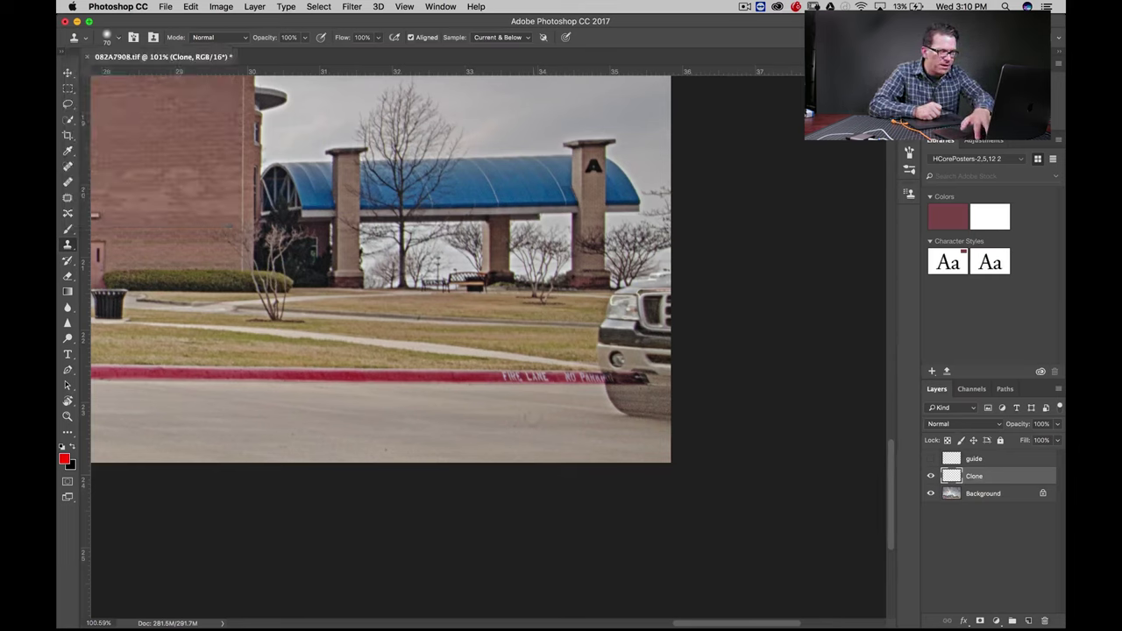
{"action": "key", "text": "bracketright"}
{"action": "key", "text": "bracketright"}
{"action": "key", "text": "bracketright"}
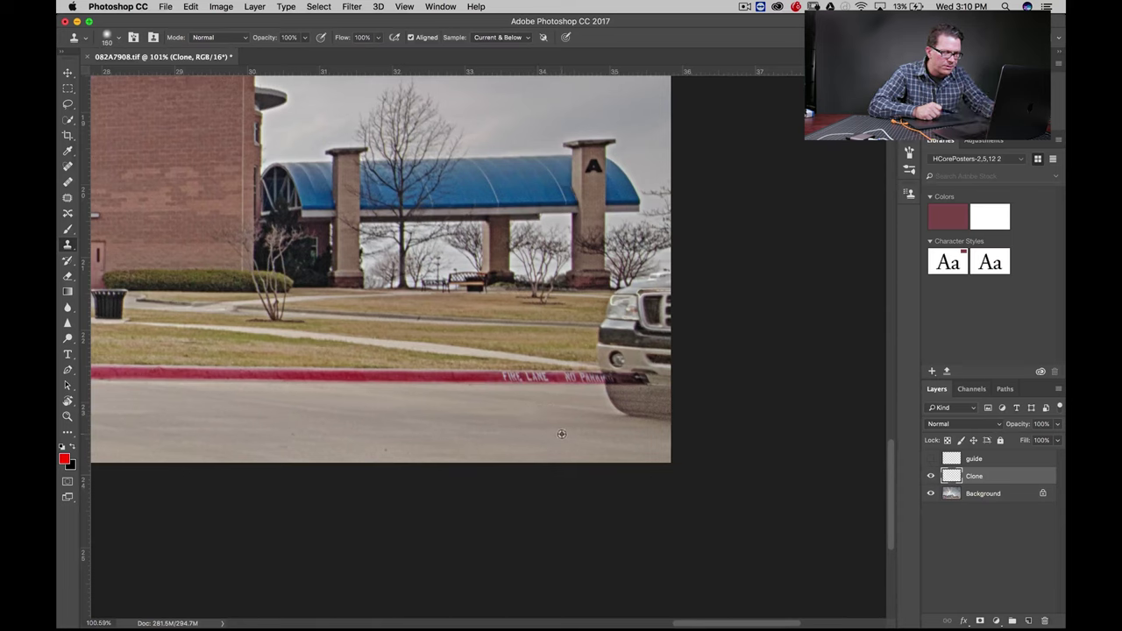
{"action": "mouse_move", "coordinate": [653, 414]}
{"action": "left_mouse_down"}
{"action": "mouse_move", "coordinate": [623, 407]}
{"action": "mouse_move", "coordinate": [657, 417]}
{"action": "mouse_move", "coordinate": [635, 424]}
{"action": "mouse_move", "coordinate": [622, 403]}
{"action": "mouse_move", "coordinate": [601, 423]}
{"action": "mouse_move", "coordinate": [600, 387]}
{"action": "left_mouse_up"}
{"action": "key", "text": "bracketleft"}
{"action": "key", "text": "bracketleft"}
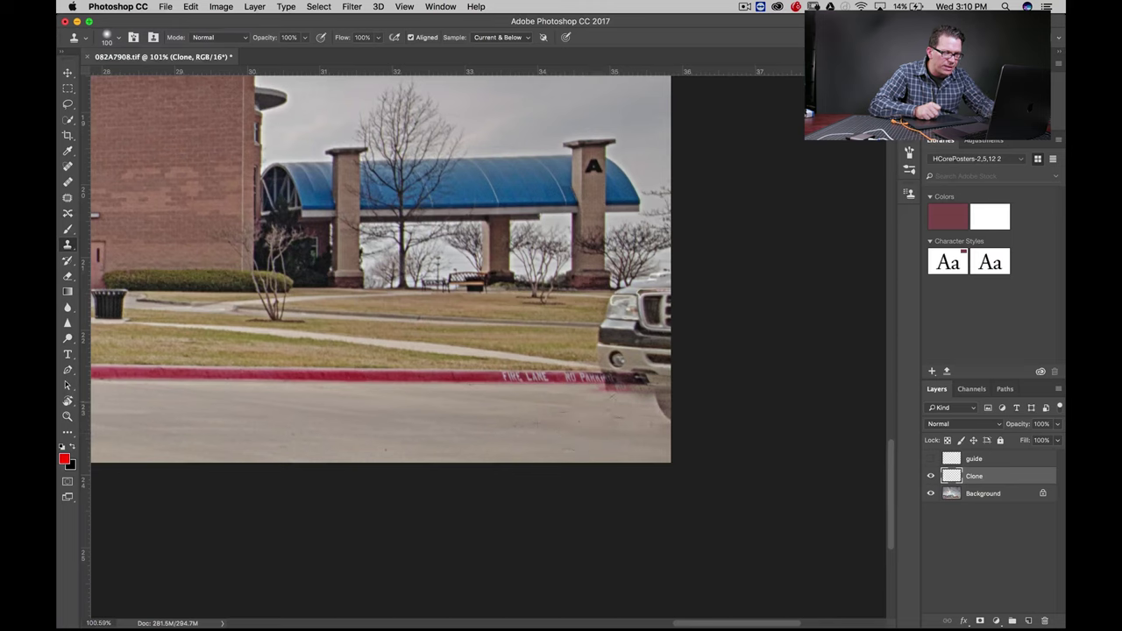
{"action": "left_click_drag", "start_coordinate": [603, 401], "coordinate": [664, 412]}
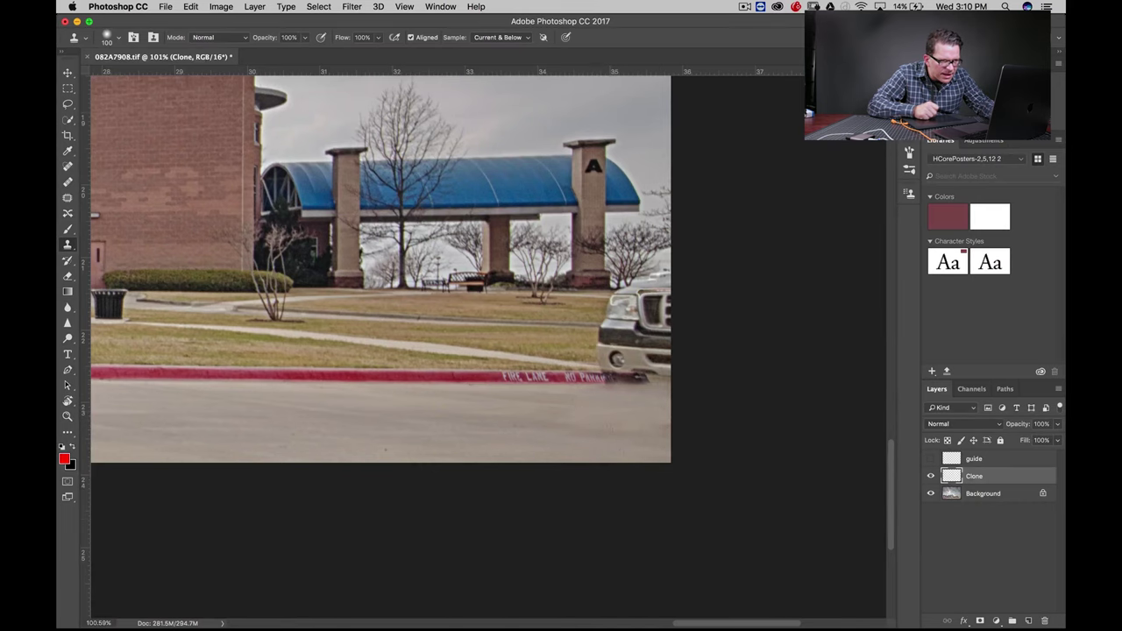
Zoom out to the whole photo, then zoom to 200% on the curb's right end and truck front.
{"action": "key", "text": "z"}
{"action": "left_click", "coordinate": [553, 443], "text": "alt"}
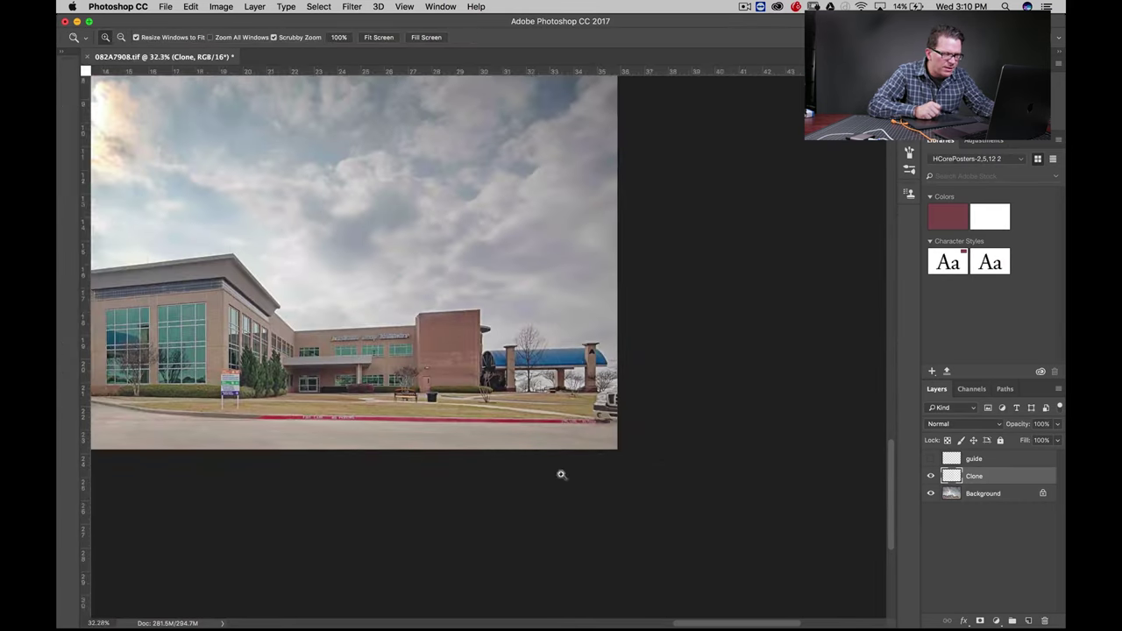
{"action": "mouse_move", "coordinate": [588, 436]}
{"action": "left_mouse_down"}
{"action": "mouse_move", "coordinate": [595, 458]}
{"action": "mouse_move", "coordinate": [605, 454]}
{"action": "left_mouse_up"}
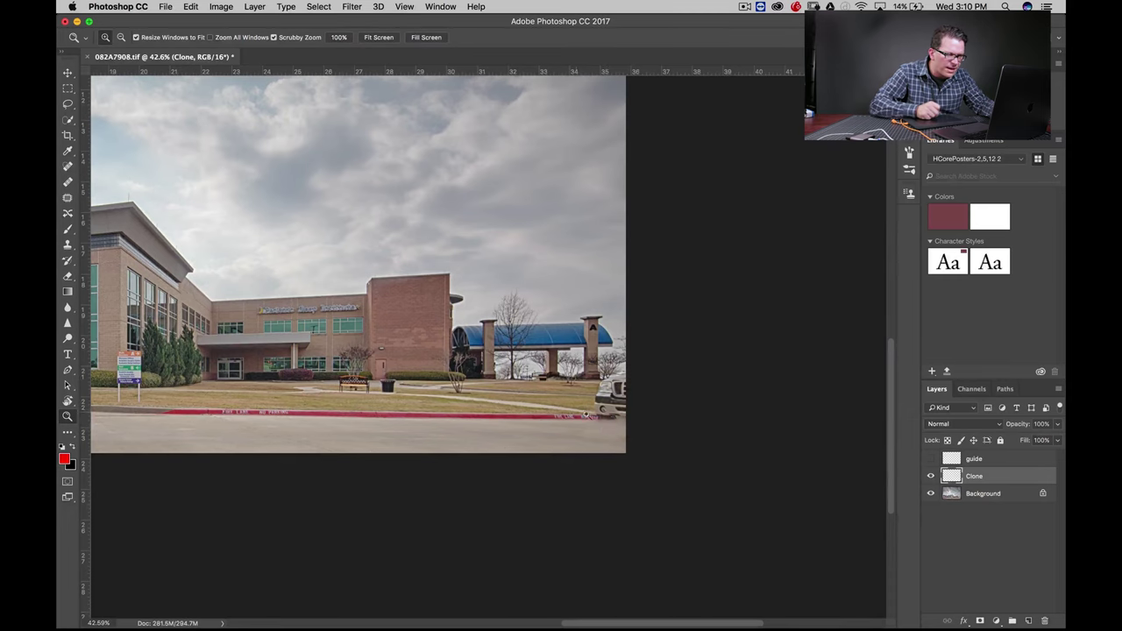
{"action": "left_click_drag", "start_coordinate": [606, 439], "coordinate": [658, 456]}
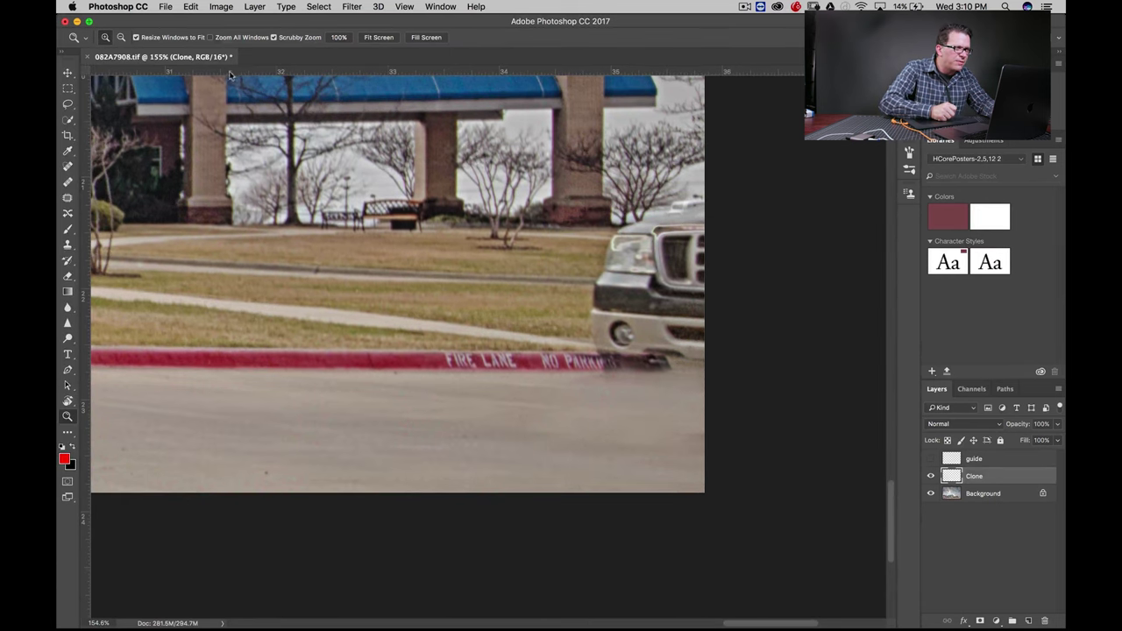
{"action": "left_click", "coordinate": [343, 413]}
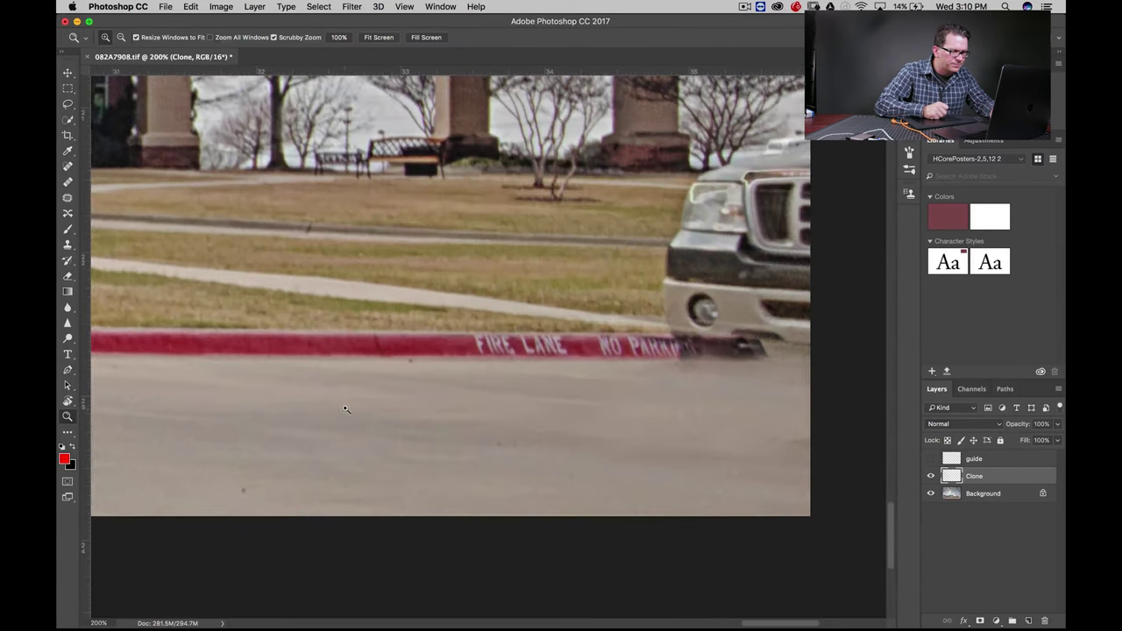
Set the Clone Stamp to 20% hardness and 80 px, centring the curb lettering in view.
{"action": "key", "text": "s"}
{"action": "left_click", "coordinate": [118, 38]}
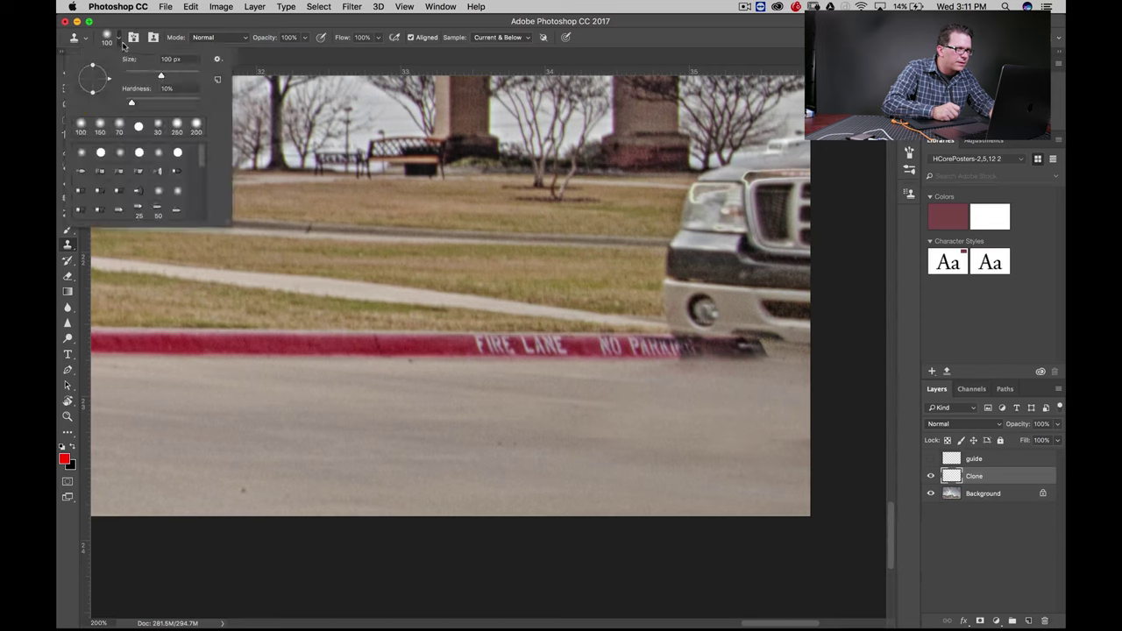
{"action": "left_click_drag", "start_coordinate": [134, 103], "coordinate": [146, 105]}
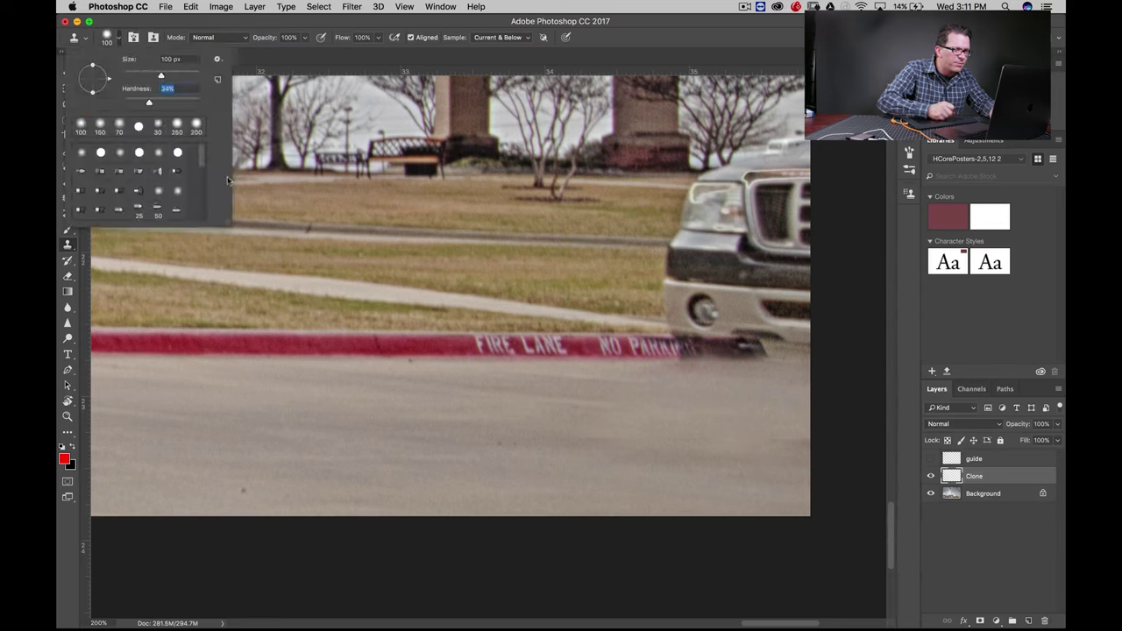
{"action": "left_click_drag", "start_coordinate": [408, 319], "coordinate": [497, 363]}
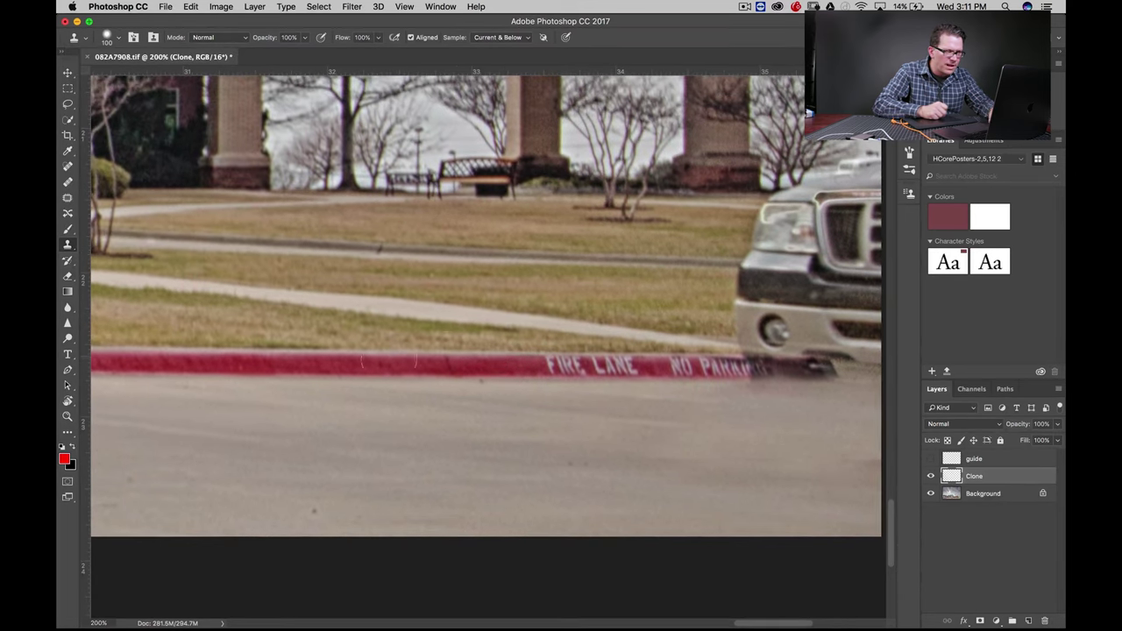
{"action": "key", "text": "bracketleft"}
{"action": "key", "text": "bracketleft"}
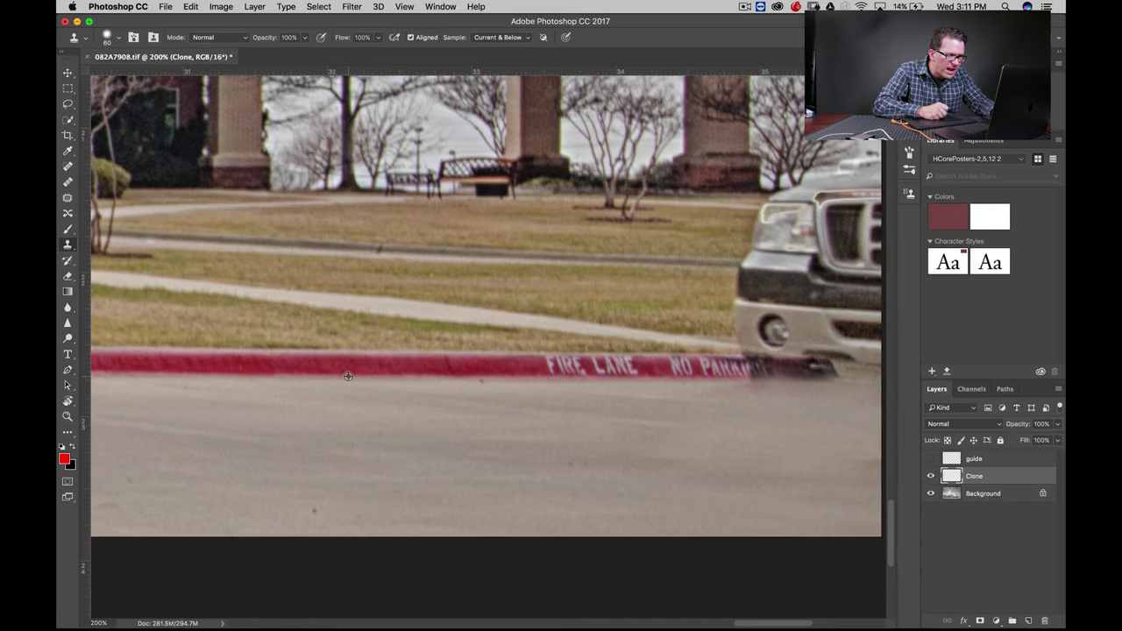
Clone clean red curb over the parking lettering up to the curb's end, undoing one bad stroke.
{"action": "left_click", "coordinate": [349, 375], "text": "alt"}
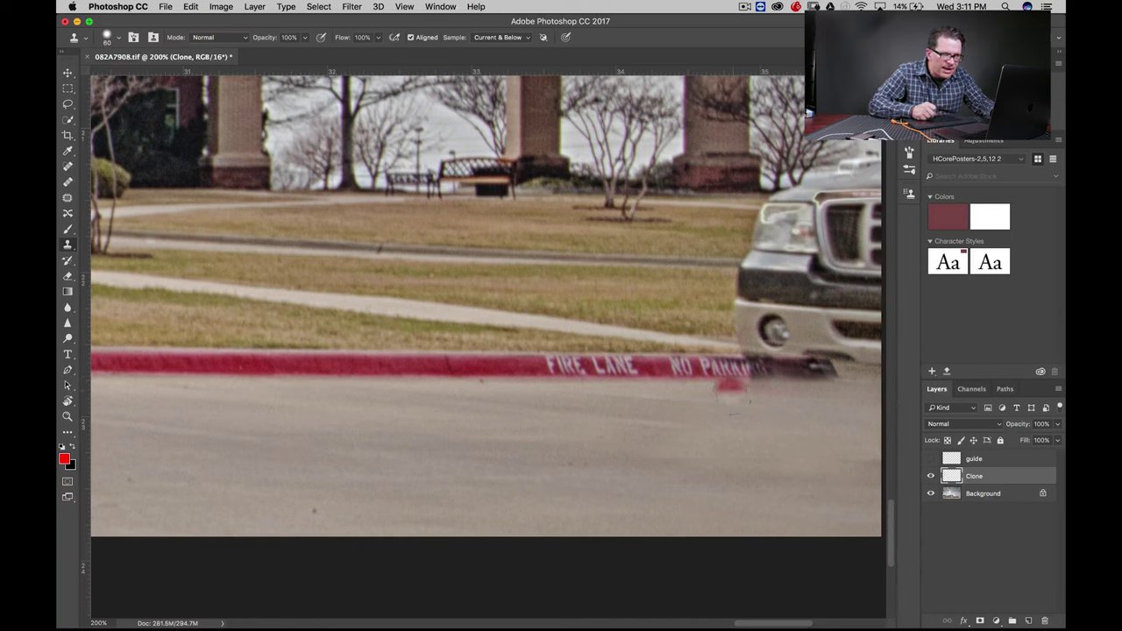
{"action": "left_click_drag", "start_coordinate": [747, 372], "coordinate": [701, 379]}
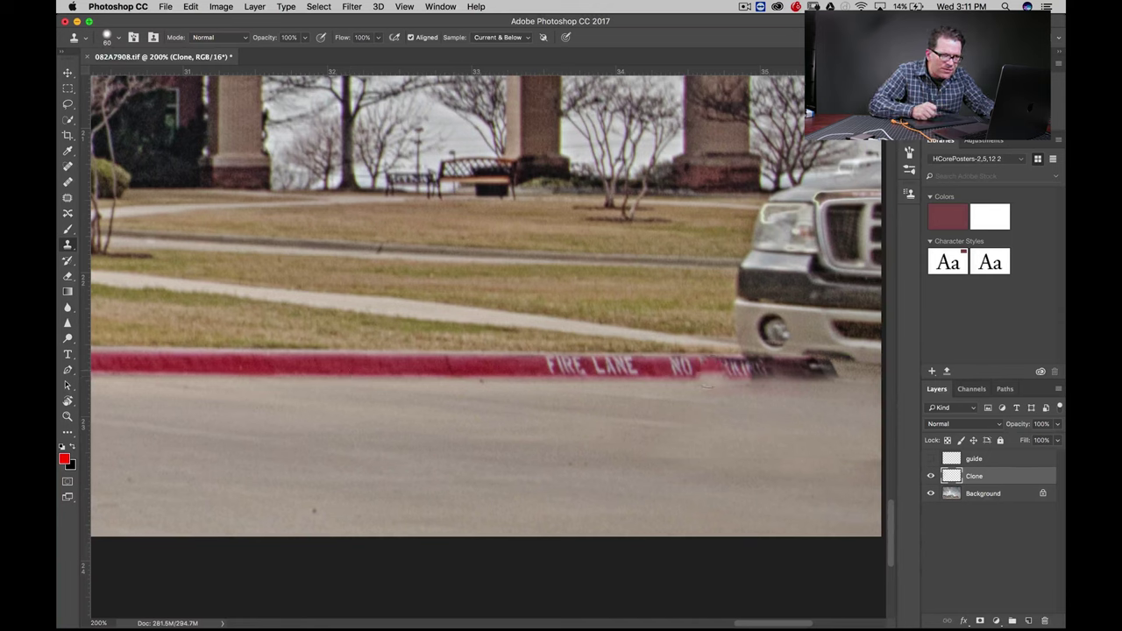
{"action": "key", "text": "ctrl+z"}
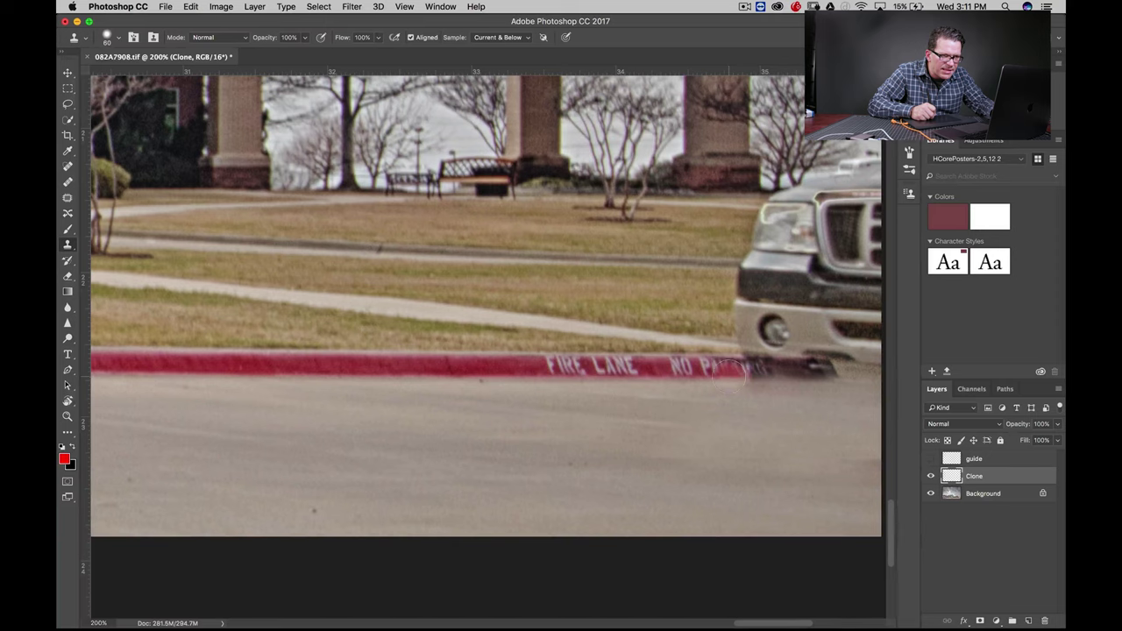
{"action": "left_click", "coordinate": [731, 372]}
{"action": "left_click", "coordinate": [733, 371]}
{"action": "left_click", "coordinate": [732, 369]}
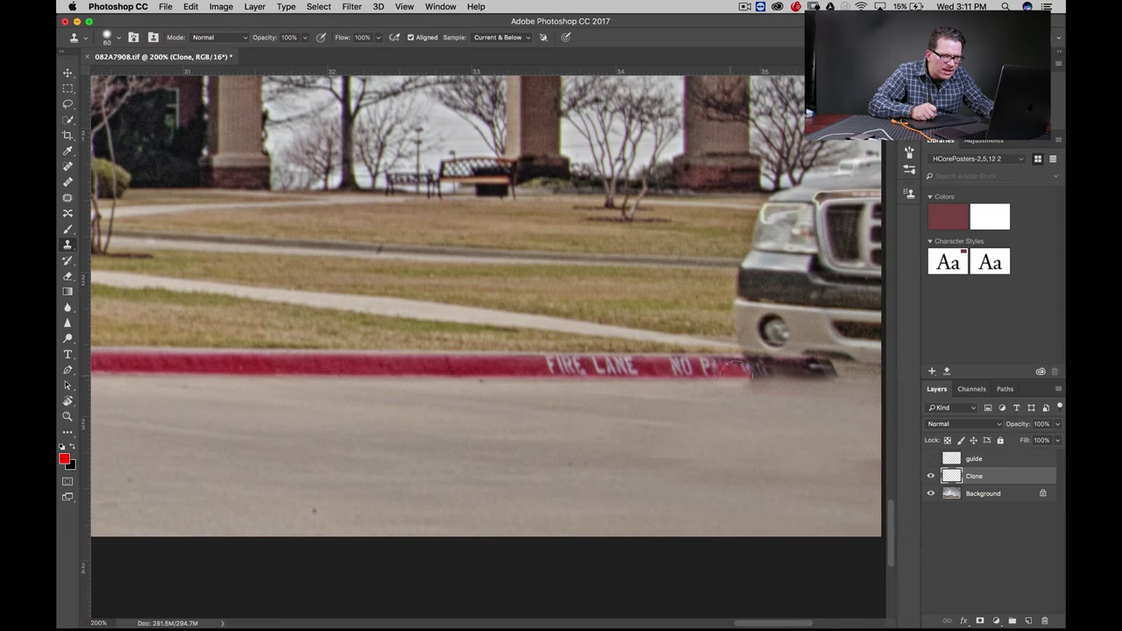
{"action": "mouse_move", "coordinate": [743, 368]}
{"action": "left_mouse_down"}
{"action": "mouse_move", "coordinate": [868, 369]}
{"action": "mouse_move", "coordinate": [842, 338]}
{"action": "mouse_move", "coordinate": [763, 338]}
{"action": "mouse_move", "coordinate": [741, 316]}
{"action": "mouse_move", "coordinate": [824, 322]}
{"action": "mouse_move", "coordinate": [881, 308]}
{"action": "mouse_move", "coordinate": [798, 302]}
{"action": "mouse_move", "coordinate": [754, 318]}
{"action": "mouse_move", "coordinate": [868, 329]}
{"action": "left_mouse_up"}
Clone grass over the truck's lower bumper and remove the faint leftover lettering beside NO.
{"action": "mouse_move", "coordinate": [781, 297]}
{"action": "left_mouse_down"}
{"action": "mouse_move", "coordinate": [737, 298]}
{"action": "mouse_move", "coordinate": [772, 277]}
{"action": "mouse_move", "coordinate": [877, 294]}
{"action": "left_mouse_up"}
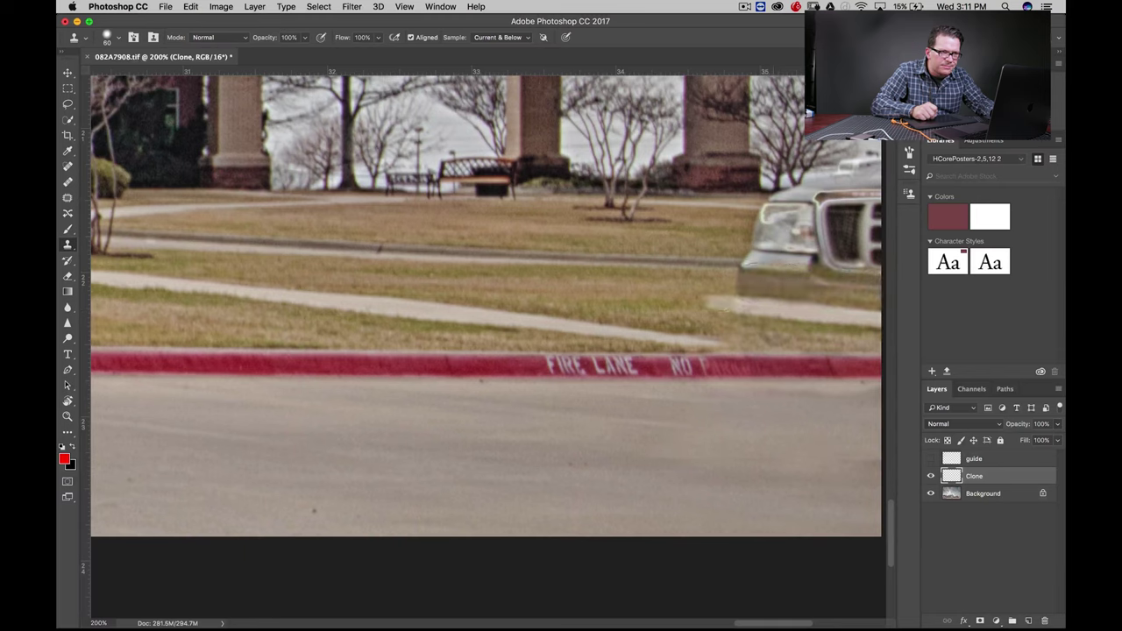
{"action": "left_click_drag", "start_coordinate": [745, 304], "coordinate": [842, 313]}
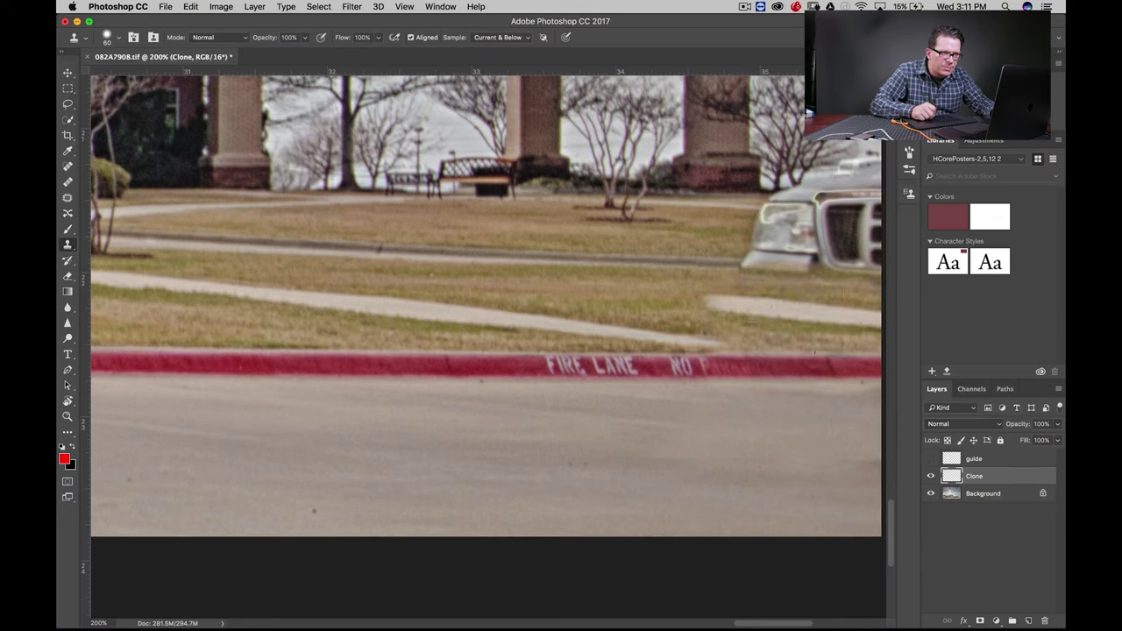
{"action": "left_click_drag", "start_coordinate": [691, 365], "coordinate": [705, 366]}
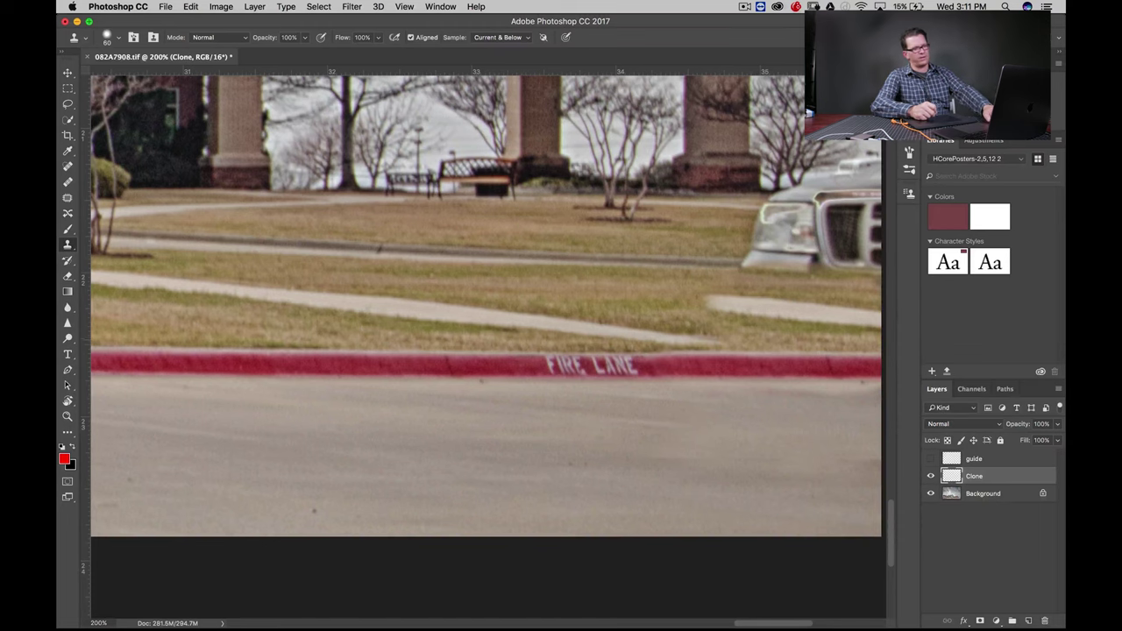
Zoom out slightly to review the curb and lower the Clone Stamp brush hardness a little.
{"action": "key", "text": "z"}
{"action": "mouse_move", "coordinate": [680, 375]}
{"action": "left_mouse_down"}
{"action": "mouse_move", "coordinate": [651, 374]}
{"action": "mouse_move", "coordinate": [684, 374]}
{"action": "left_mouse_up"}
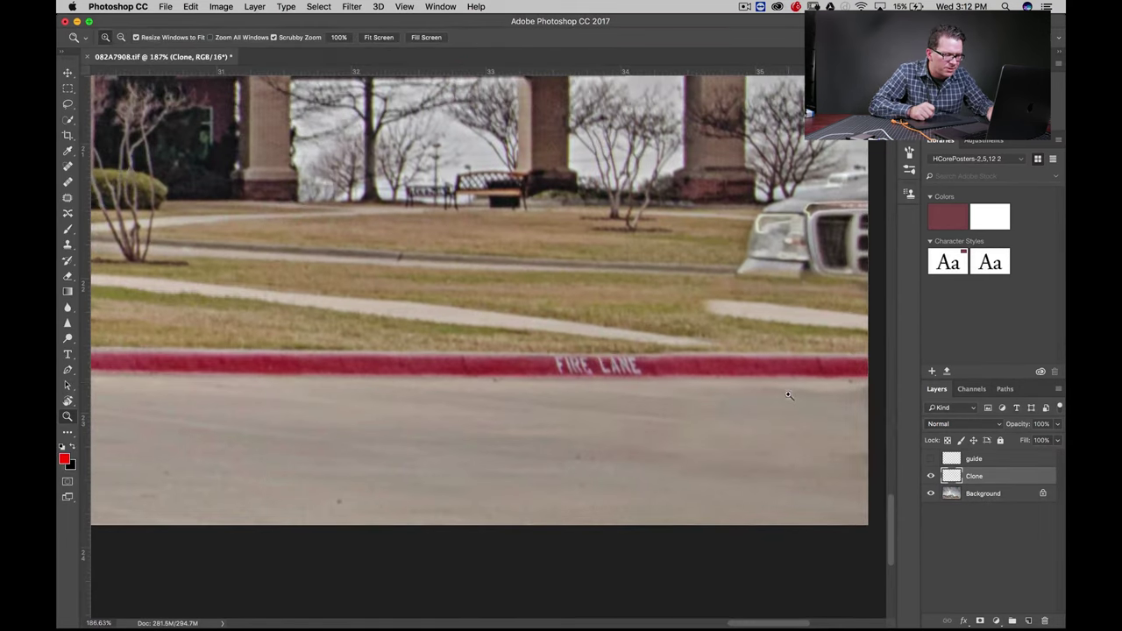
{"action": "key", "text": "s"}
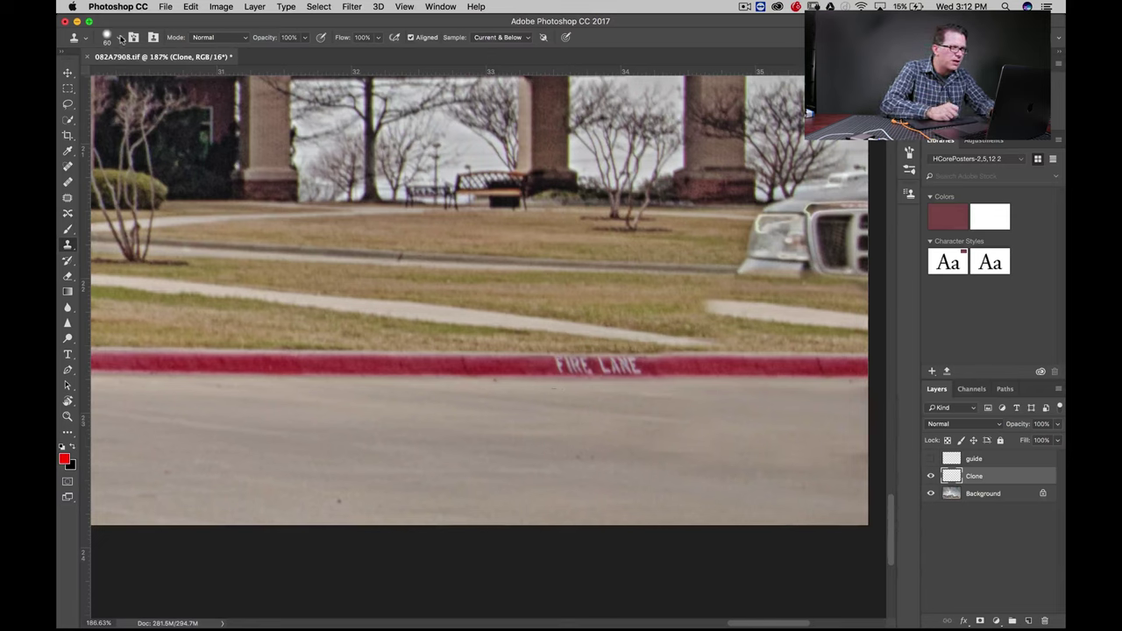
{"action": "left_click", "coordinate": [122, 40]}
{"action": "left_click_drag", "start_coordinate": [148, 101], "coordinate": [142, 102]}
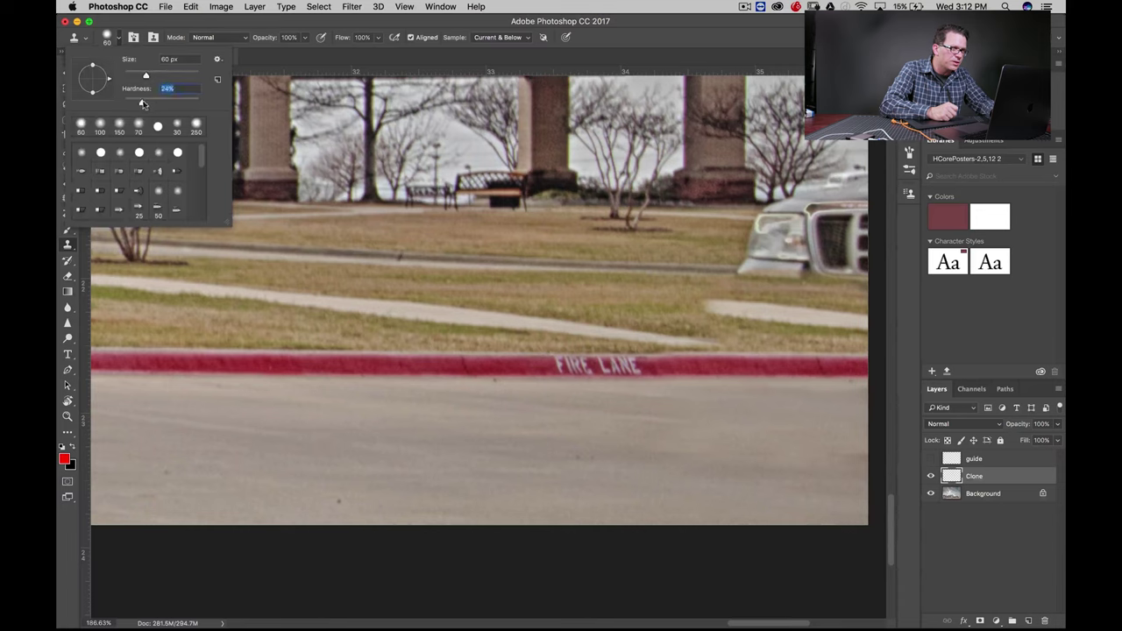
{"action": "left_click", "coordinate": [599, 296]}
Clone grass over the right sidewalk strip, then extend the sidewalk's right end with a smaller brush.
{"action": "left_click_drag", "start_coordinate": [750, 313], "coordinate": [794, 315]}
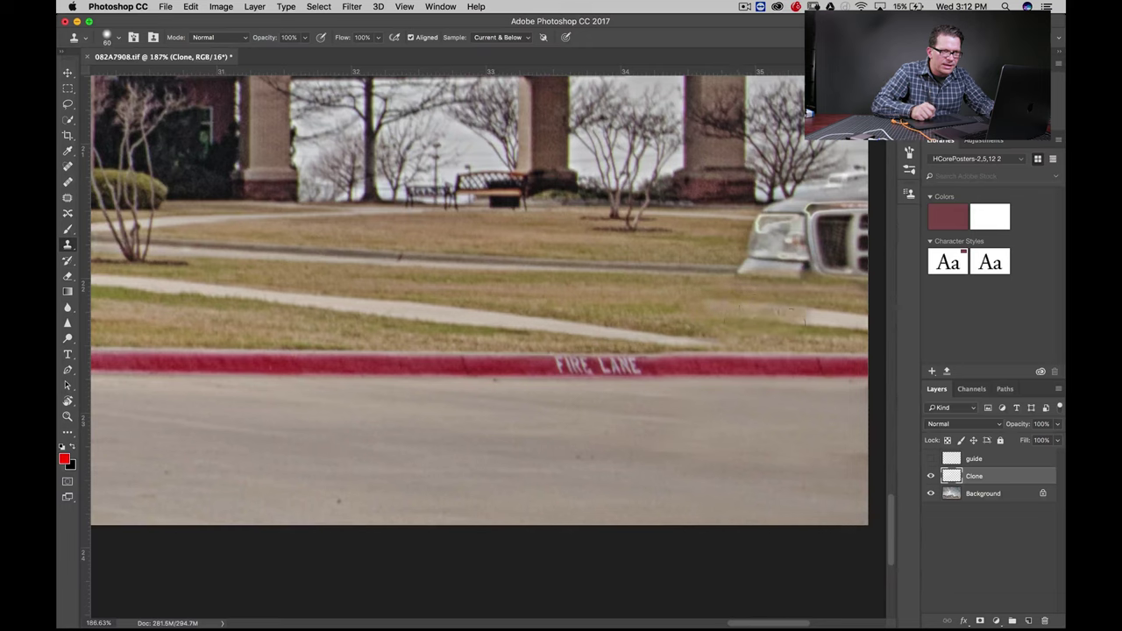
{"action": "mouse_move", "coordinate": [780, 315]}
{"action": "left_mouse_down"}
{"action": "mouse_move", "coordinate": [806, 314]}
{"action": "mouse_move", "coordinate": [846, 335]}
{"action": "left_mouse_up"}
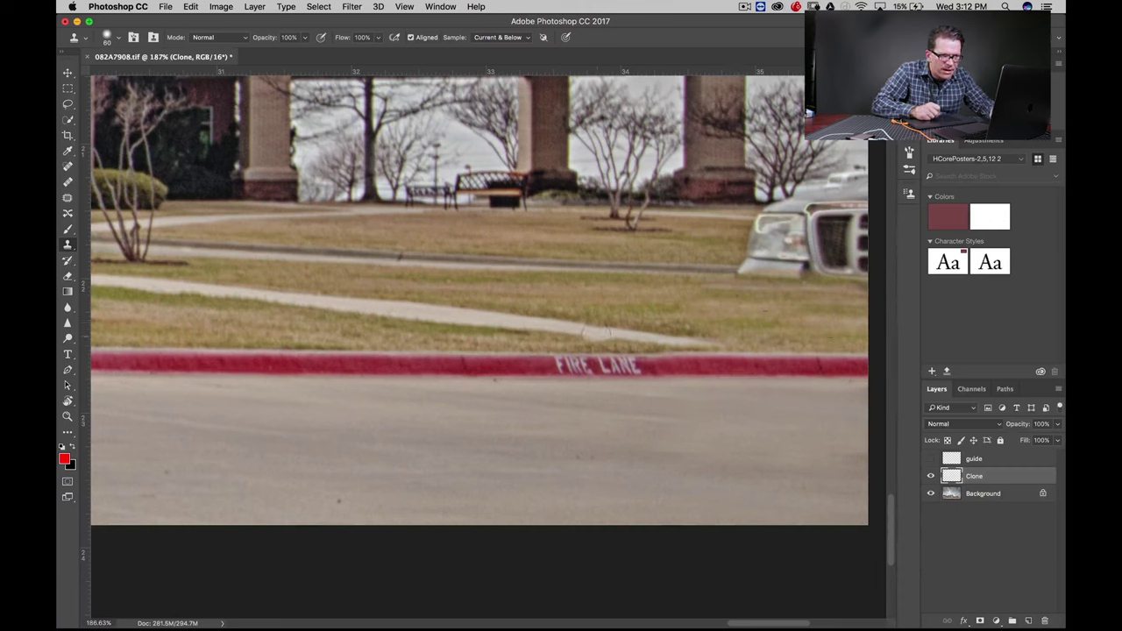
{"action": "left_click_drag", "start_coordinate": [605, 331], "coordinate": [592, 327]}
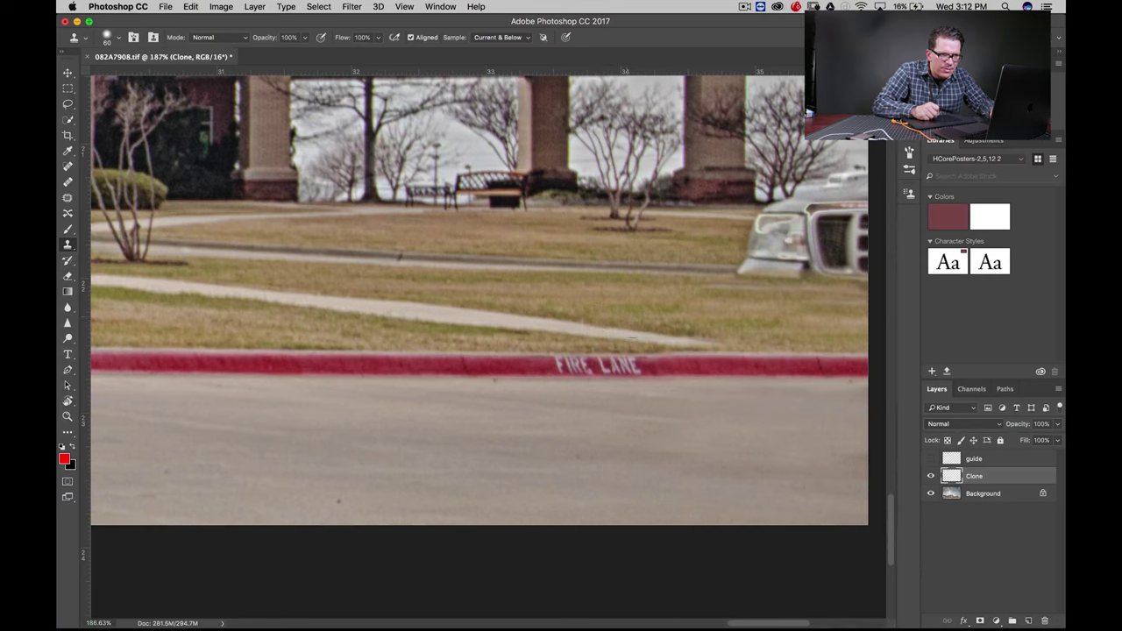
{"action": "left_click_drag", "start_coordinate": [701, 338], "coordinate": [688, 342]}
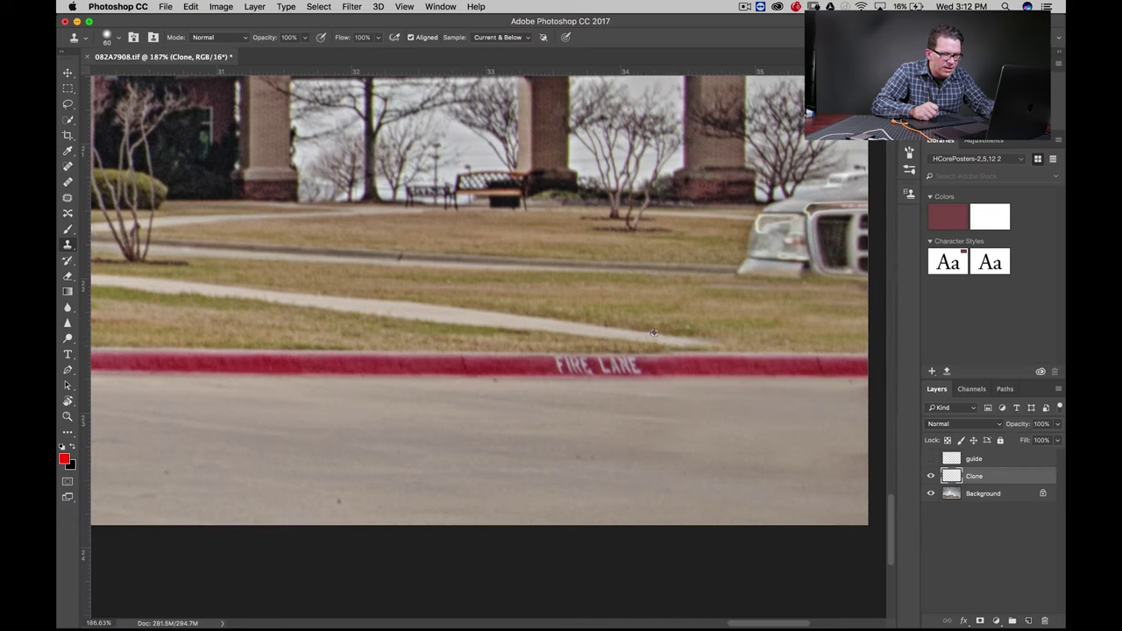
{"action": "key", "text": "bracketleft"}
{"action": "key", "text": "bracketleft"}
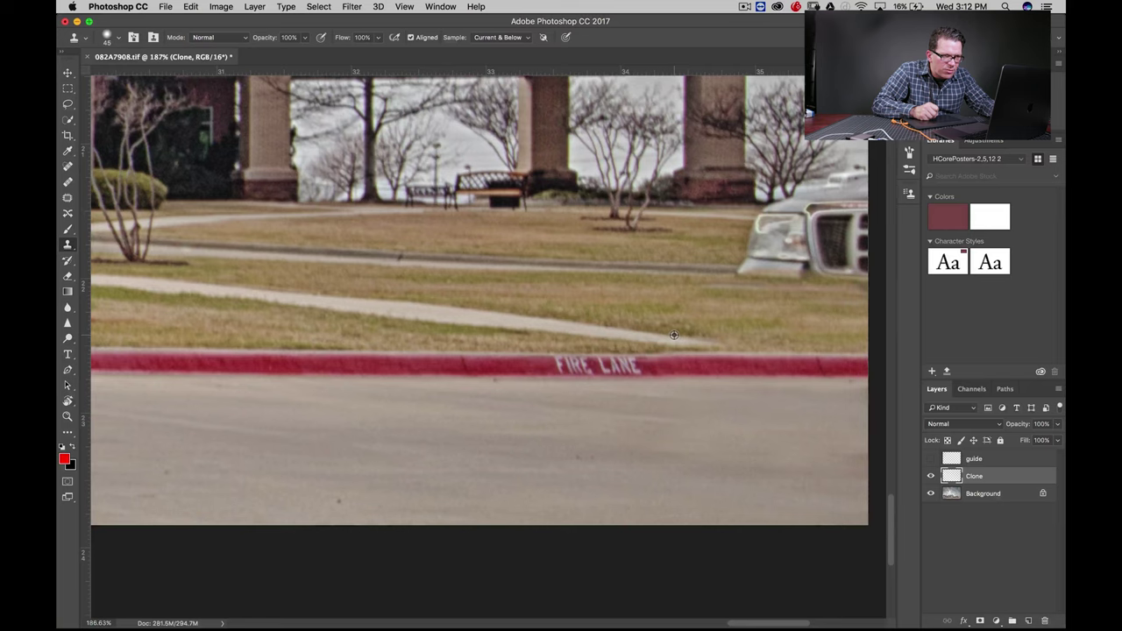
{"action": "left_click_drag", "start_coordinate": [676, 341], "coordinate": [725, 344]}
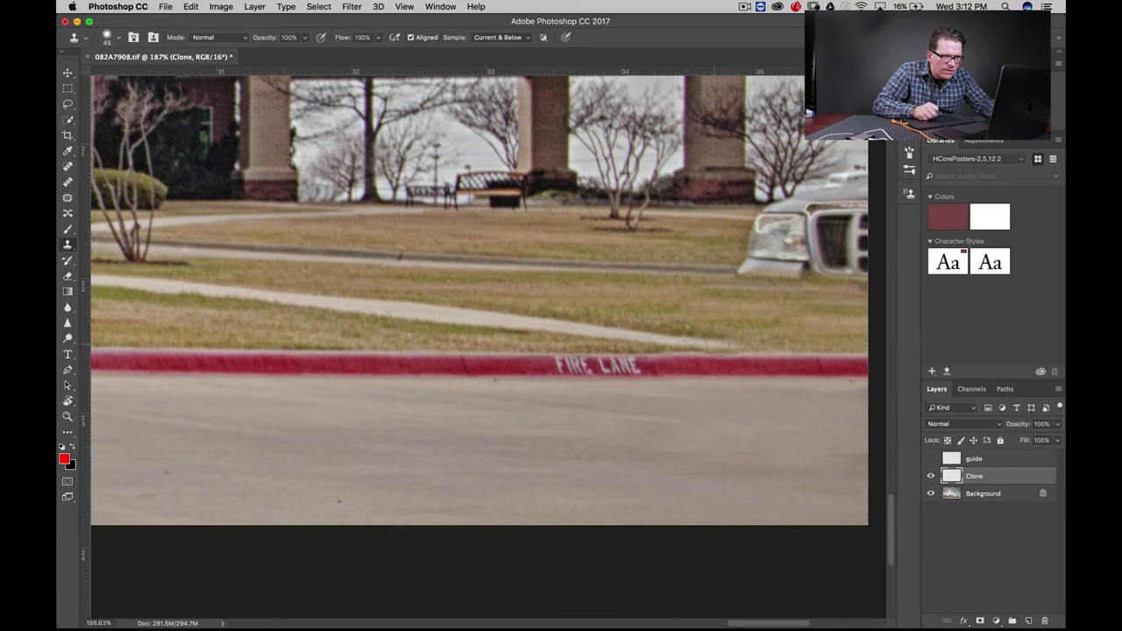
Zoom out to the whole building, then zoom in on the truck's front at about 358%.
{"action": "left_click", "coordinate": [560, 442], "text": "alt"}
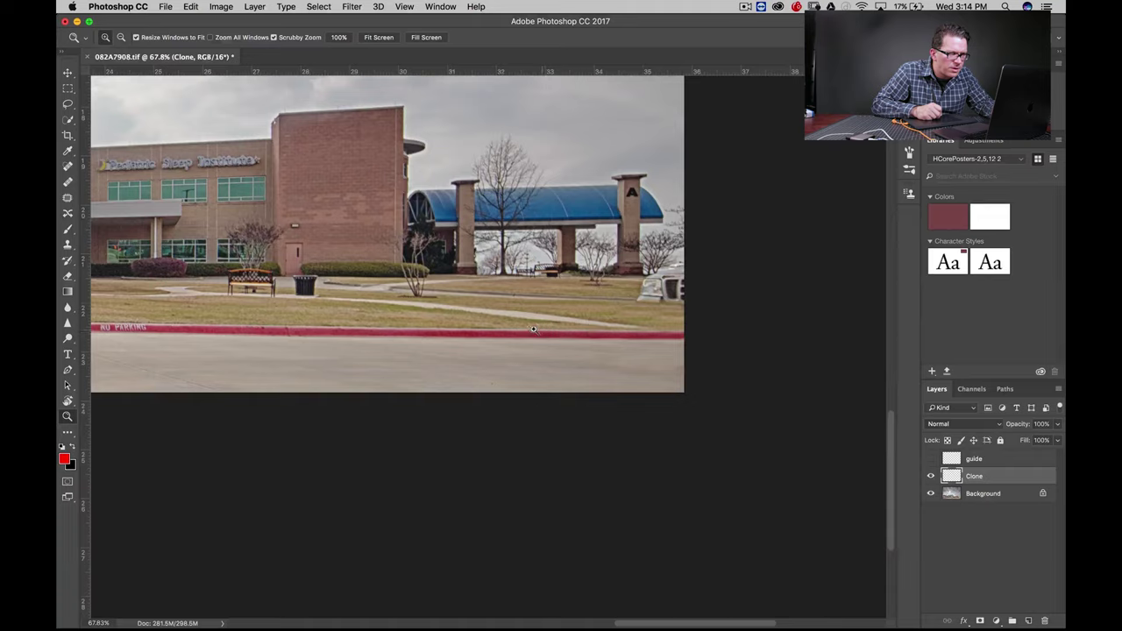
{"action": "left_click_drag", "start_coordinate": [534, 329], "coordinate": [509, 318]}
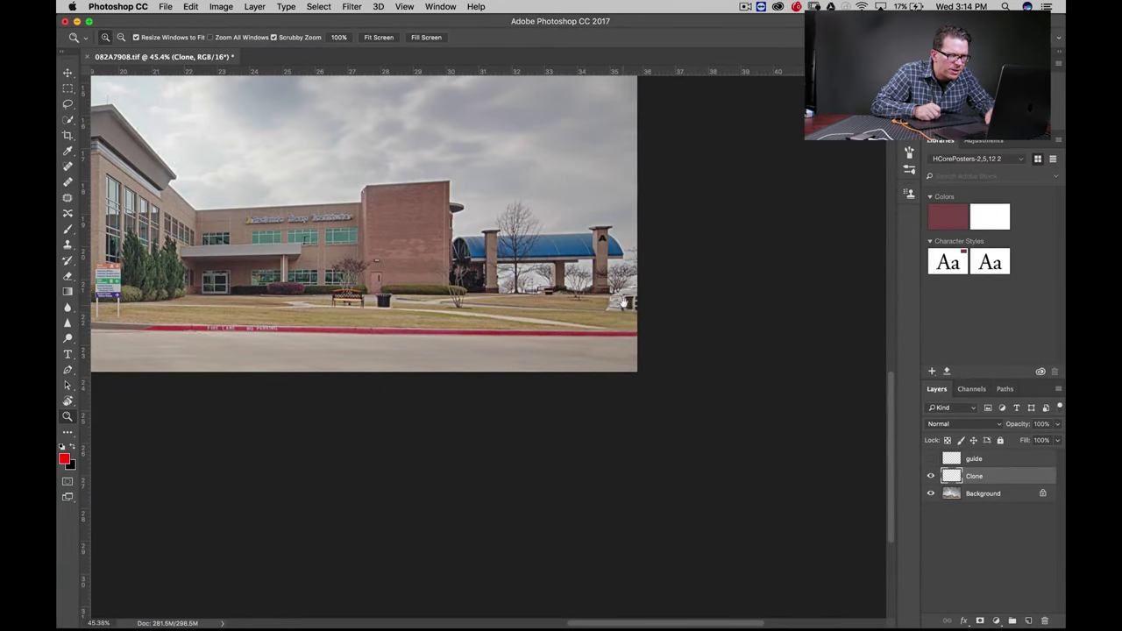
{"action": "mouse_move", "coordinate": [625, 302]}
{"action": "left_mouse_down"}
{"action": "mouse_move", "coordinate": [648, 446]}
{"action": "mouse_move", "coordinate": [636, 453]}
{"action": "left_mouse_up"}
{"action": "mouse_move", "coordinate": [536, 503]}
{"action": "left_mouse_down"}
{"action": "mouse_move", "coordinate": [554, 459]}
{"action": "mouse_move", "coordinate": [551, 491]}
{"action": "left_mouse_up"}
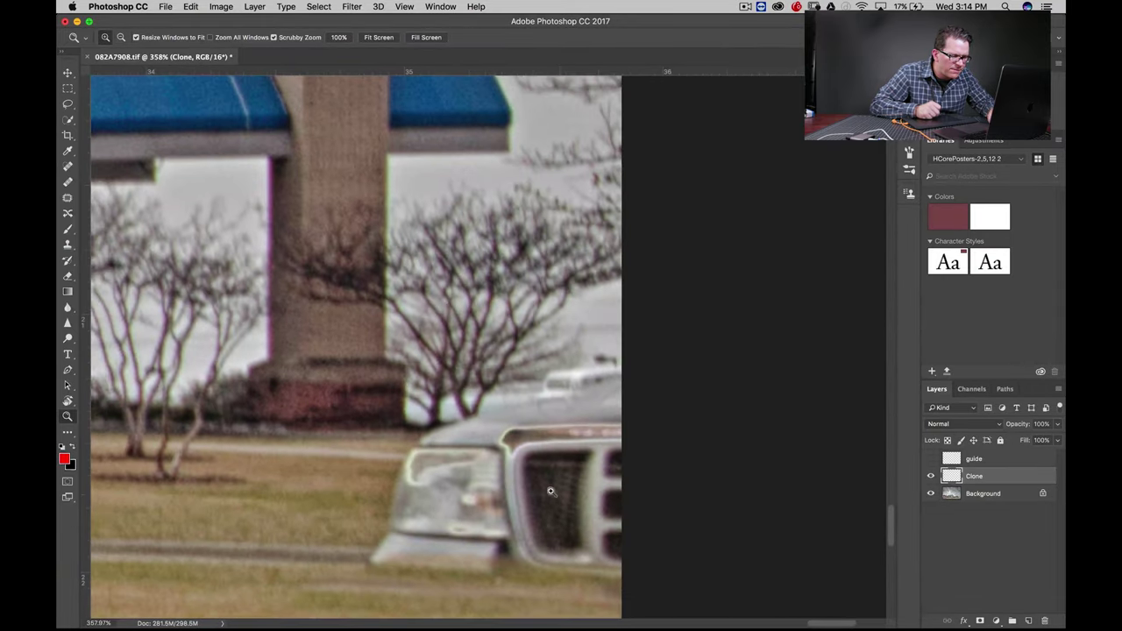
{"action": "scroll", "coordinate": [551, 496], "scroll_direction": "down", "scroll_amount": 2}
{"action": "scroll", "coordinate": [556, 451], "scroll_direction": "down", "scroll_amount": 1}
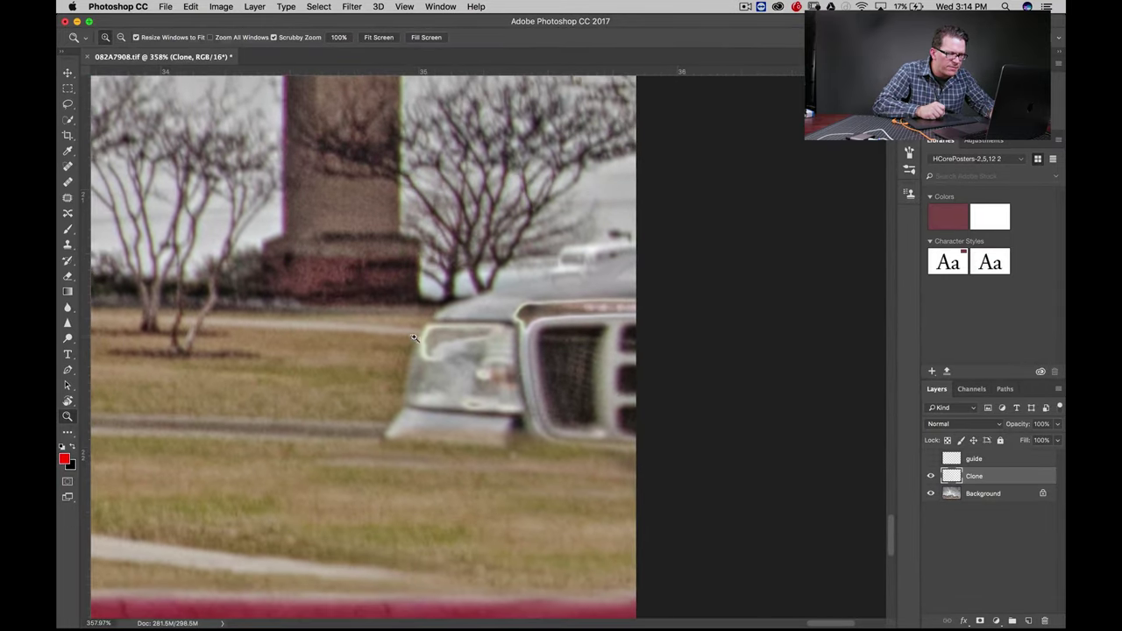
Lasso a selection around the truck's front and headlight, revealing the grass below.
{"action": "key", "text": "l"}
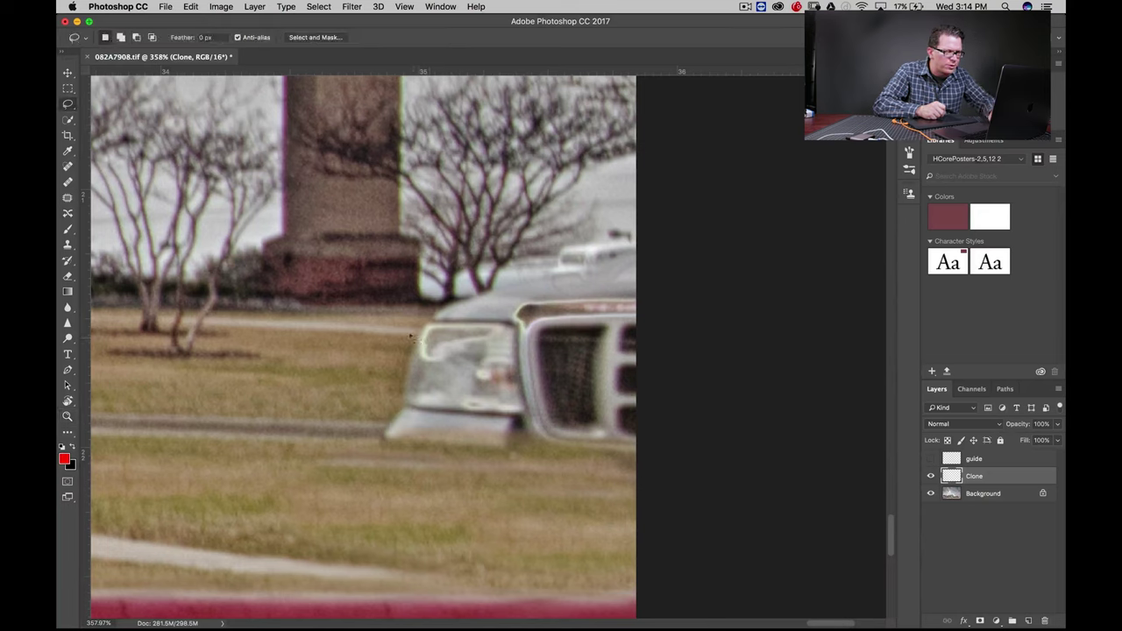
{"action": "mouse_move", "coordinate": [471, 329]}
{"action": "left_mouse_down"}
{"action": "mouse_move", "coordinate": [672, 339]}
{"action": "mouse_move", "coordinate": [669, 471]}
{"action": "mouse_move", "coordinate": [584, 490]}
{"action": "left_mouse_up"}
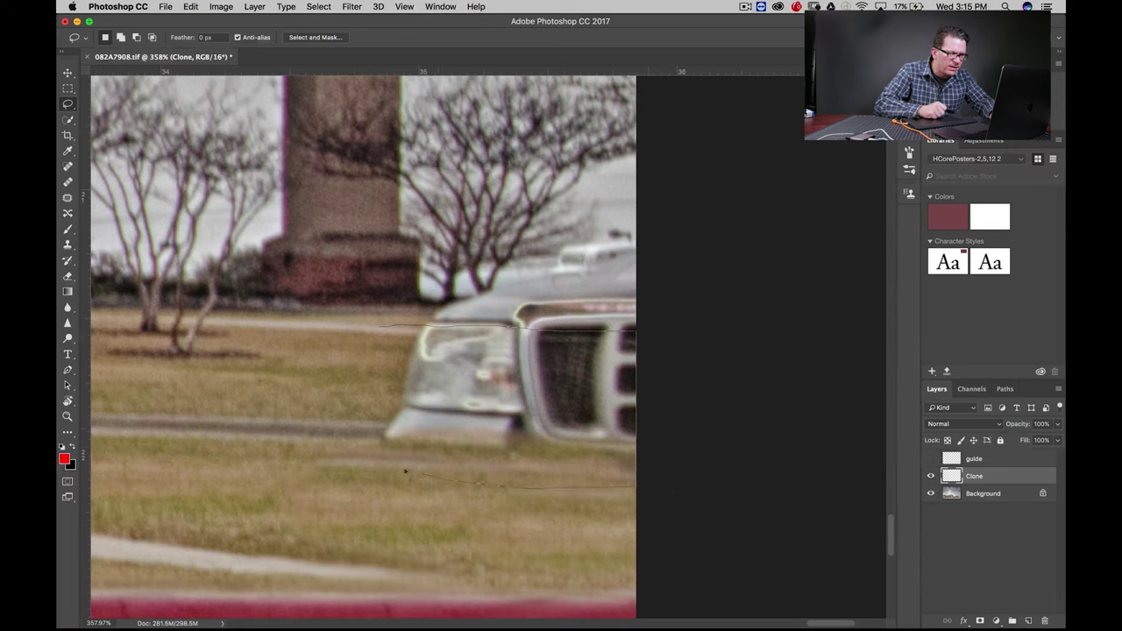
{"action": "left_click_drag", "start_coordinate": [374, 348], "coordinate": [377, 329]}
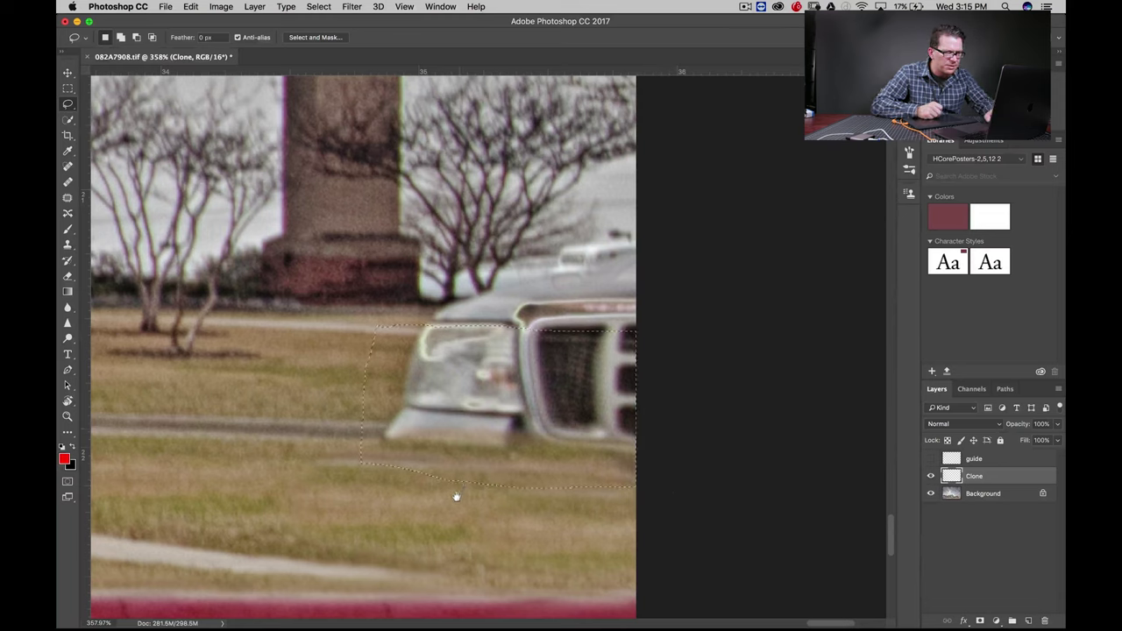
{"action": "left_click_drag", "start_coordinate": [456, 493], "coordinate": [625, 363]}
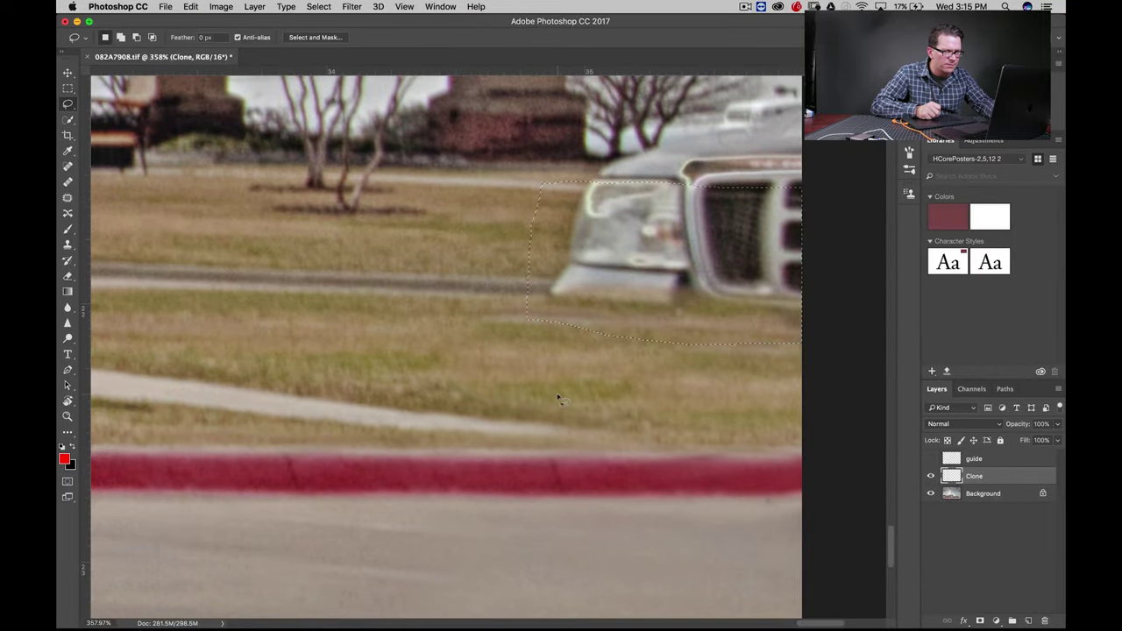
Clone grass over the bumper, headlight and dark patches, deselect, and dab the remaining grey blotch.
{"action": "key", "text": "s"}
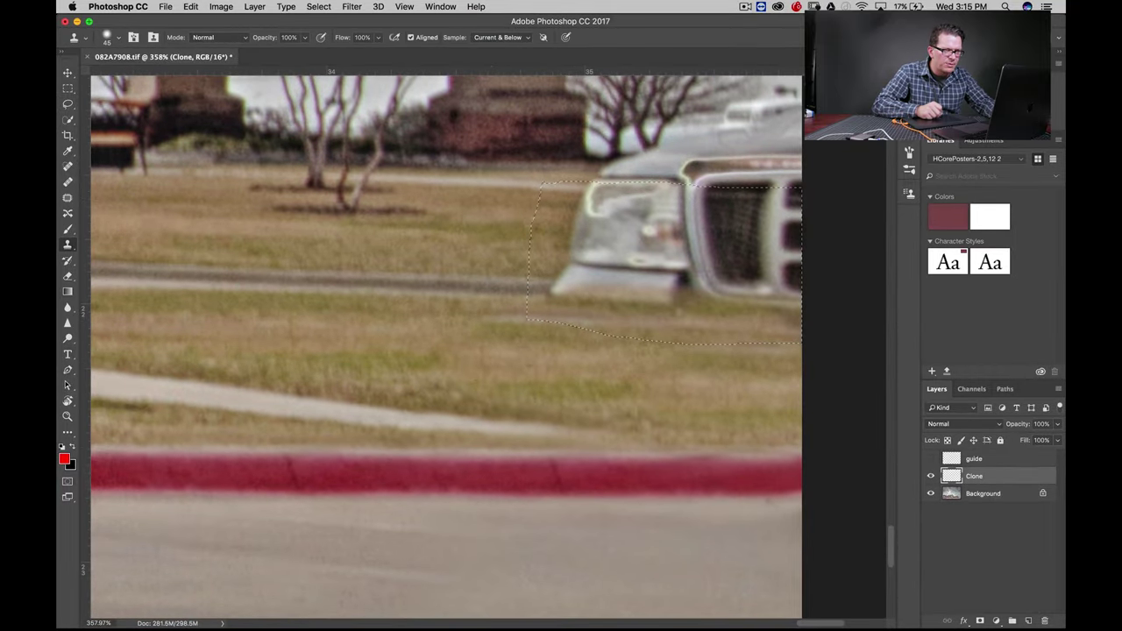
{"action": "mouse_move", "coordinate": [568, 275]}
{"action": "left_mouse_down"}
{"action": "mouse_move", "coordinate": [598, 263]}
{"action": "mouse_move", "coordinate": [671, 285]}
{"action": "mouse_move", "coordinate": [789, 277]}
{"action": "mouse_move", "coordinate": [754, 230]}
{"action": "mouse_move", "coordinate": [776, 201]}
{"action": "mouse_move", "coordinate": [701, 210]}
{"action": "mouse_move", "coordinate": [561, 188]}
{"action": "mouse_move", "coordinate": [557, 230]}
{"action": "mouse_move", "coordinate": [636, 241]}
{"action": "mouse_move", "coordinate": [664, 226]}
{"action": "left_mouse_up"}
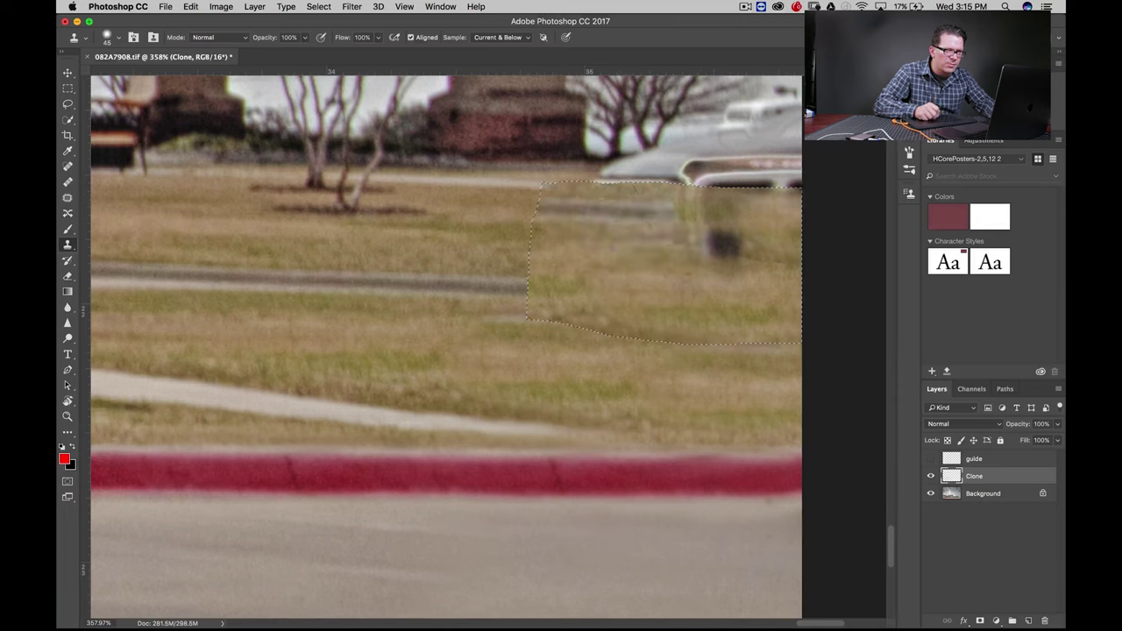
{"action": "mouse_move", "coordinate": [724, 250]}
{"action": "left_mouse_down"}
{"action": "mouse_move", "coordinate": [667, 206]}
{"action": "mouse_move", "coordinate": [536, 223]}
{"action": "left_mouse_up"}
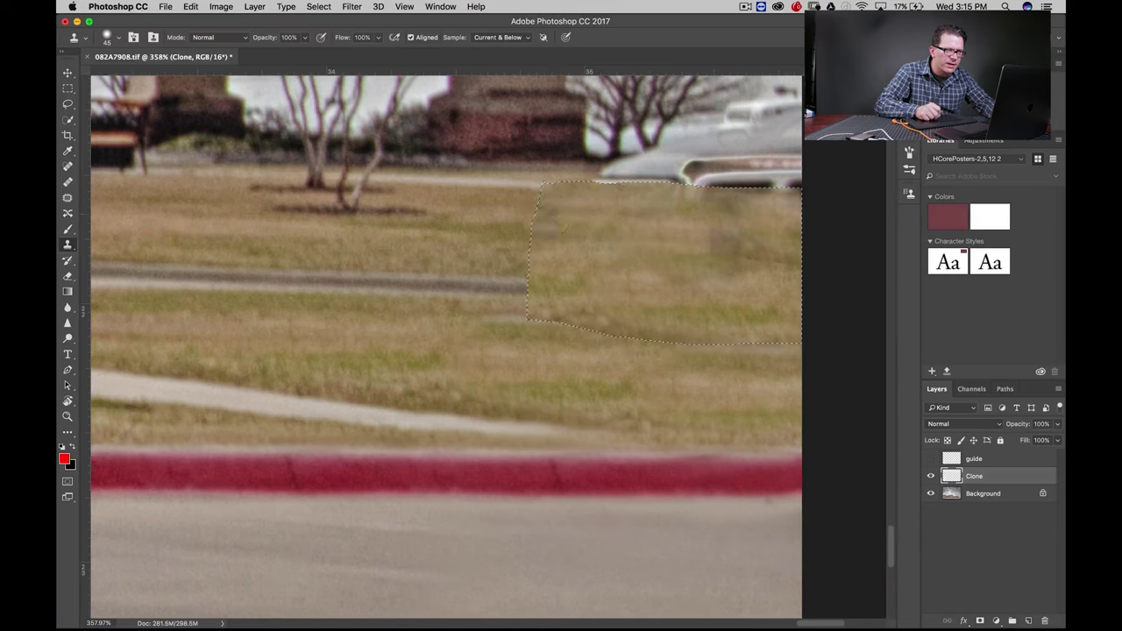
{"action": "mouse_move", "coordinate": [712, 198]}
{"action": "left_mouse_down"}
{"action": "mouse_move", "coordinate": [770, 210]}
{"action": "mouse_move", "coordinate": [759, 250]}
{"action": "mouse_move", "coordinate": [722, 285]}
{"action": "left_mouse_up"}
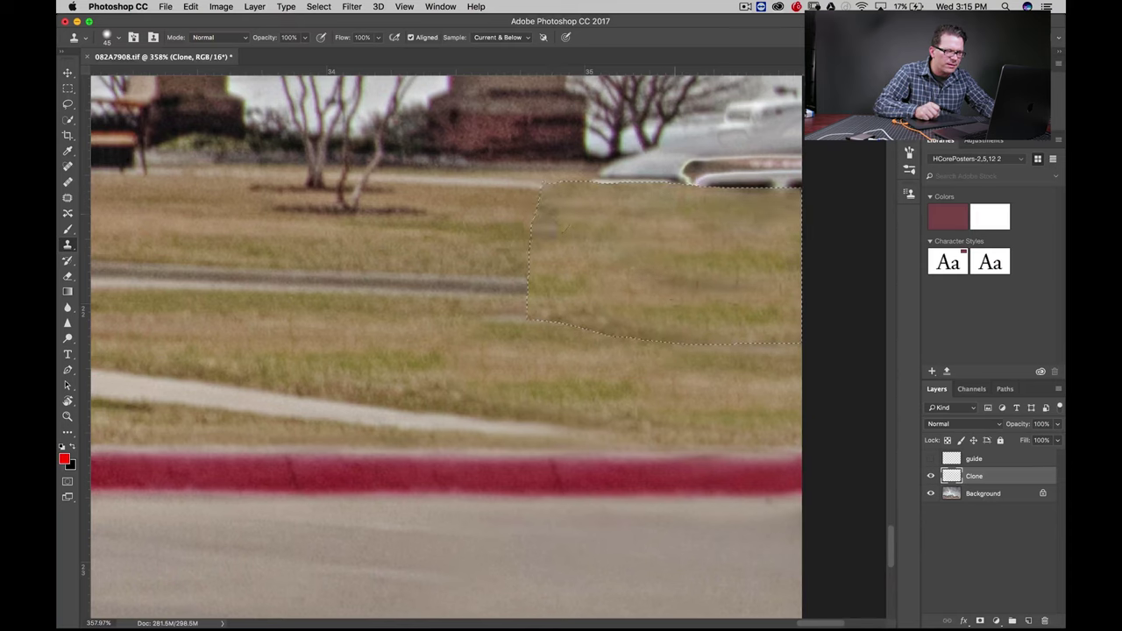
{"action": "key", "text": "ctrl+d"}
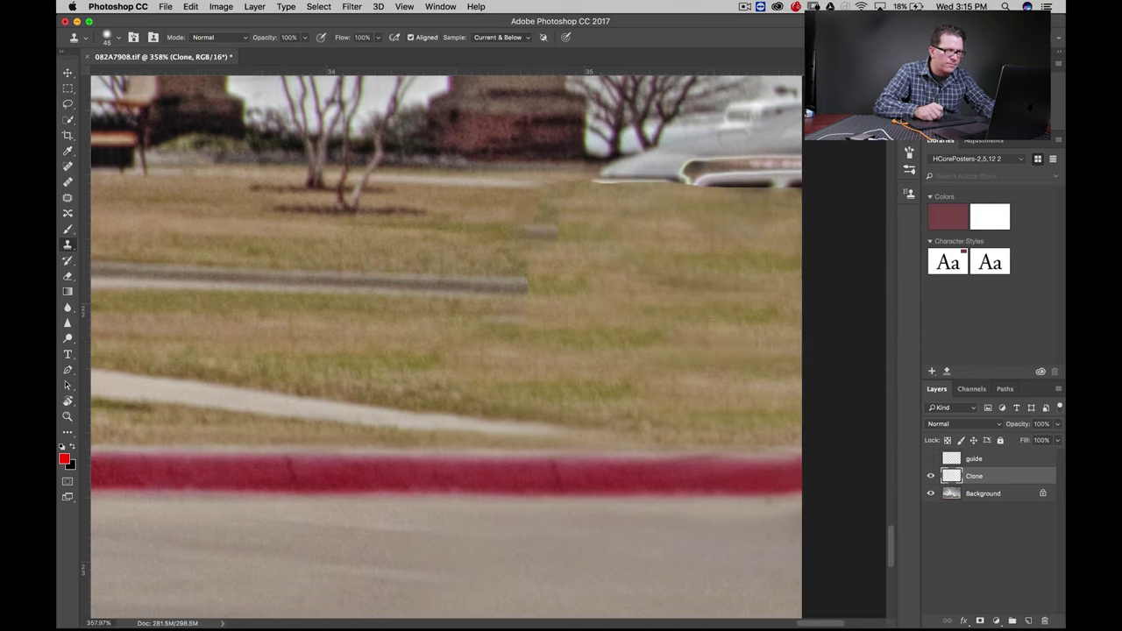
{"action": "left_click", "coordinate": [545, 229]}
Dab the grey stripe's cut-off end into the grass and zoom out to review the patch.
{"action": "left_click", "coordinate": [526, 281]}
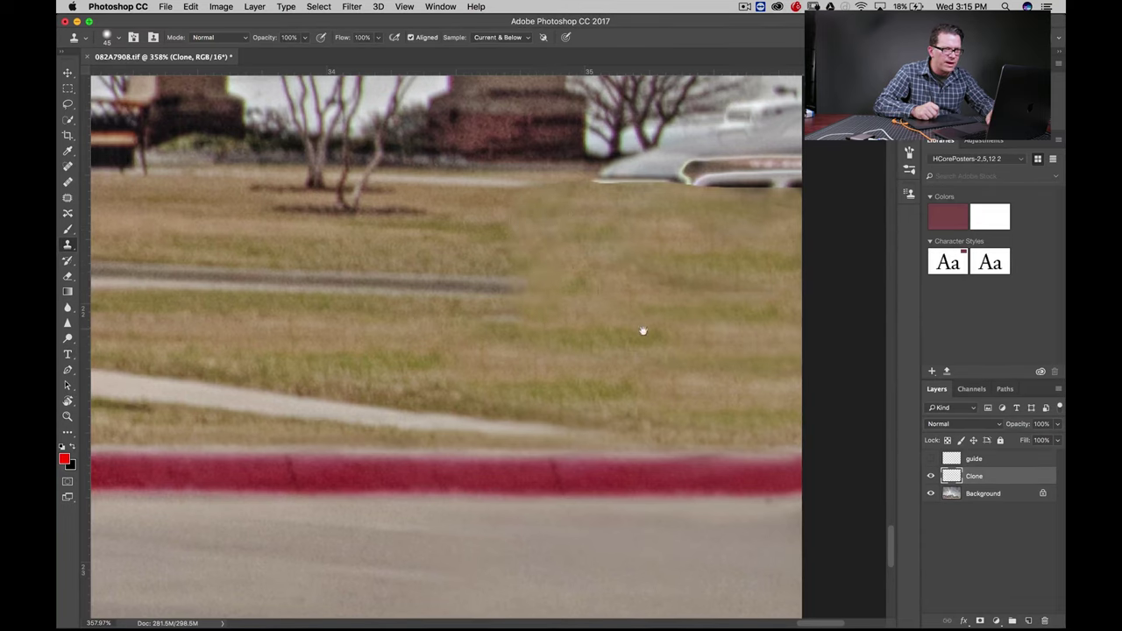
{"action": "key", "text": "z"}
{"action": "left_click_drag", "start_coordinate": [631, 344], "coordinate": [545, 320]}
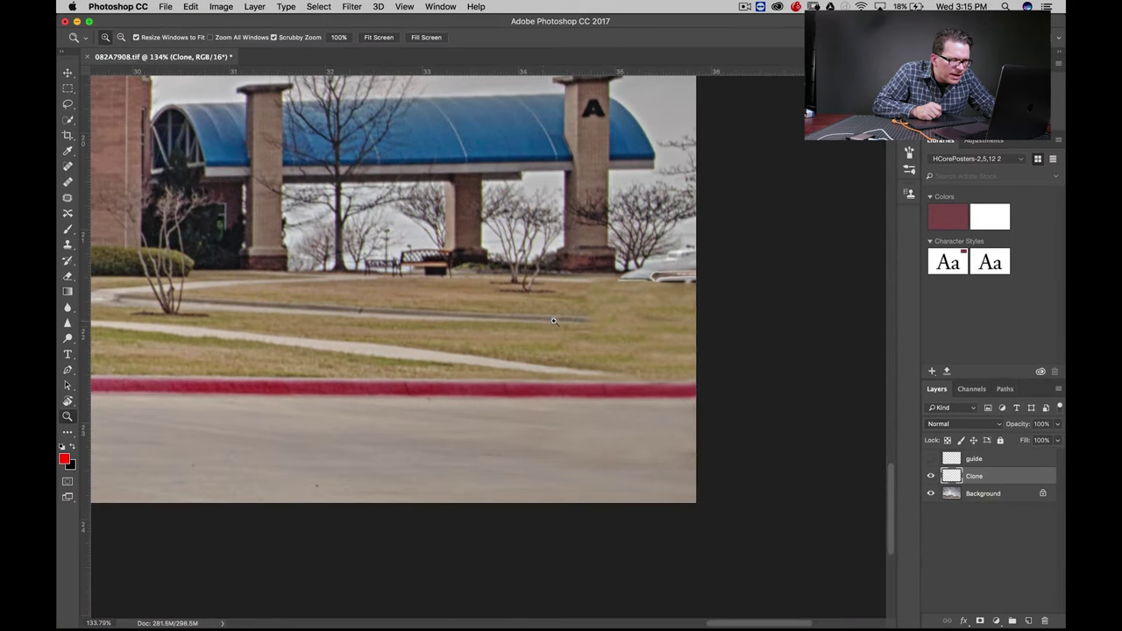
{"action": "mouse_move", "coordinate": [626, 318]}
{"action": "left_mouse_down"}
{"action": "mouse_move", "coordinate": [651, 324]}
{"action": "mouse_move", "coordinate": [638, 321]}
{"action": "left_mouse_up"}
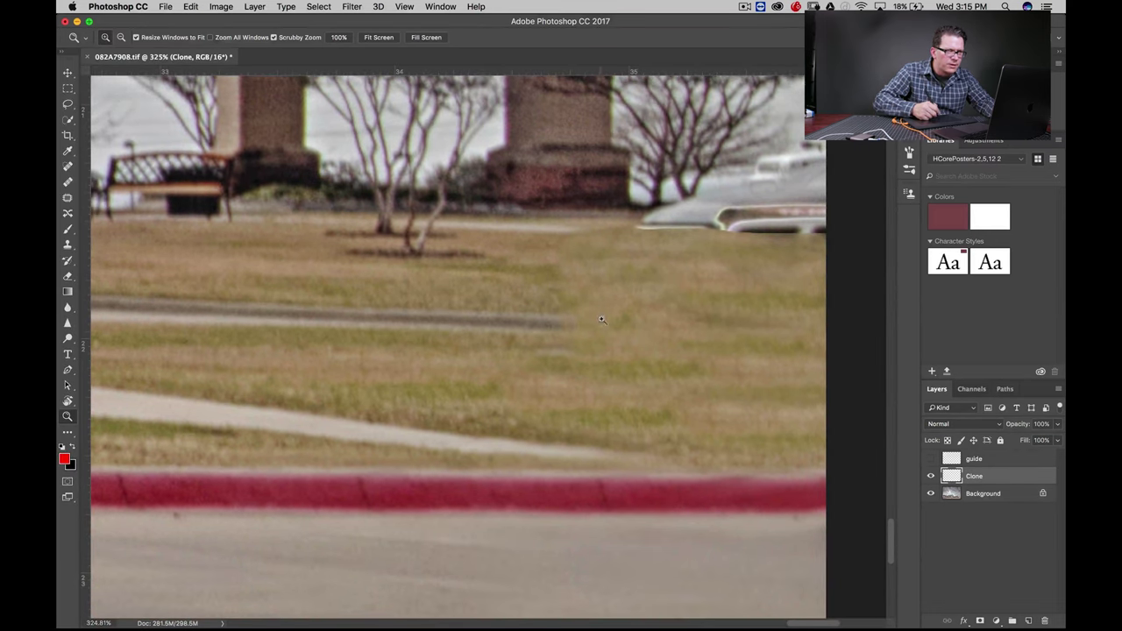
{"action": "scroll", "coordinate": [684, 318], "scroll_direction": "left", "scroll_amount": 1}
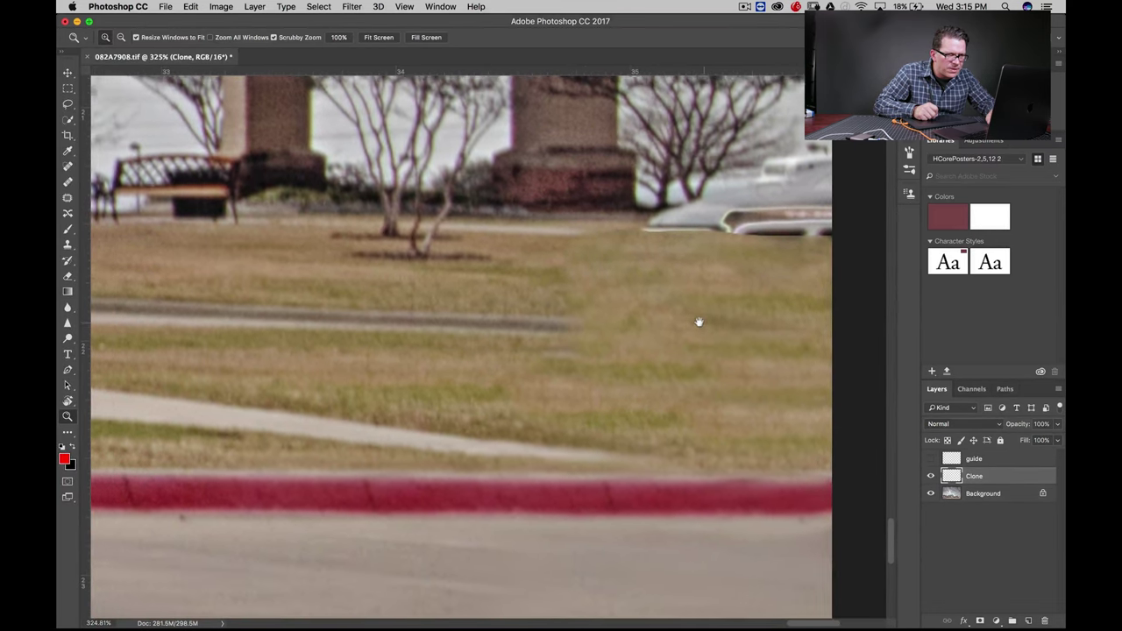
{"action": "left_click_drag", "start_coordinate": [690, 326], "coordinate": [669, 325]}
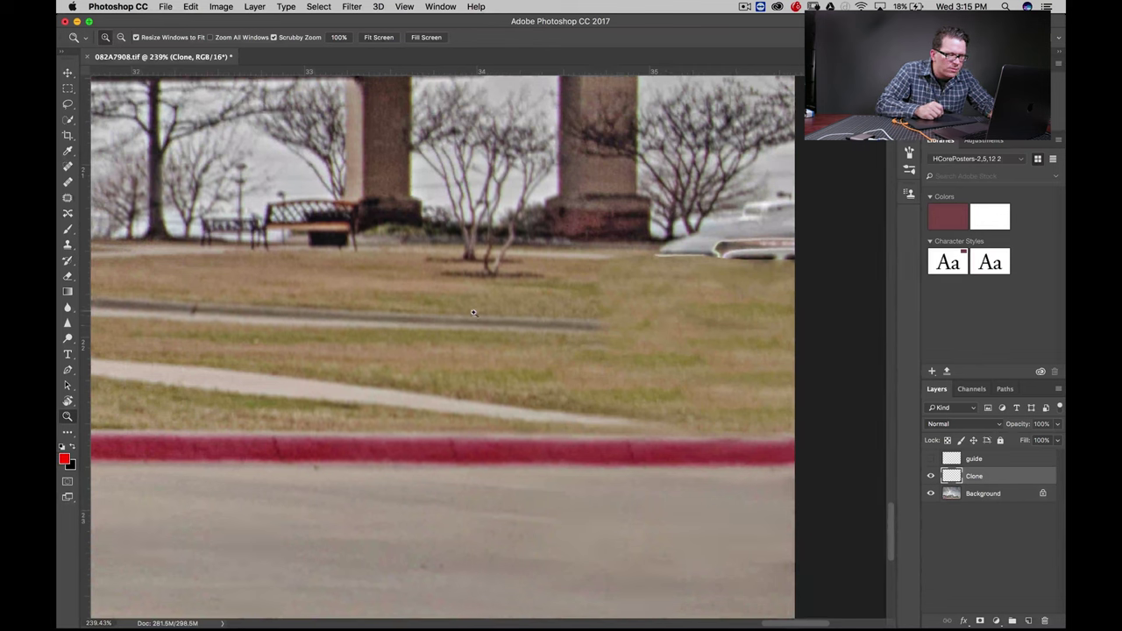
{"action": "left_click", "coordinate": [68, 119]}
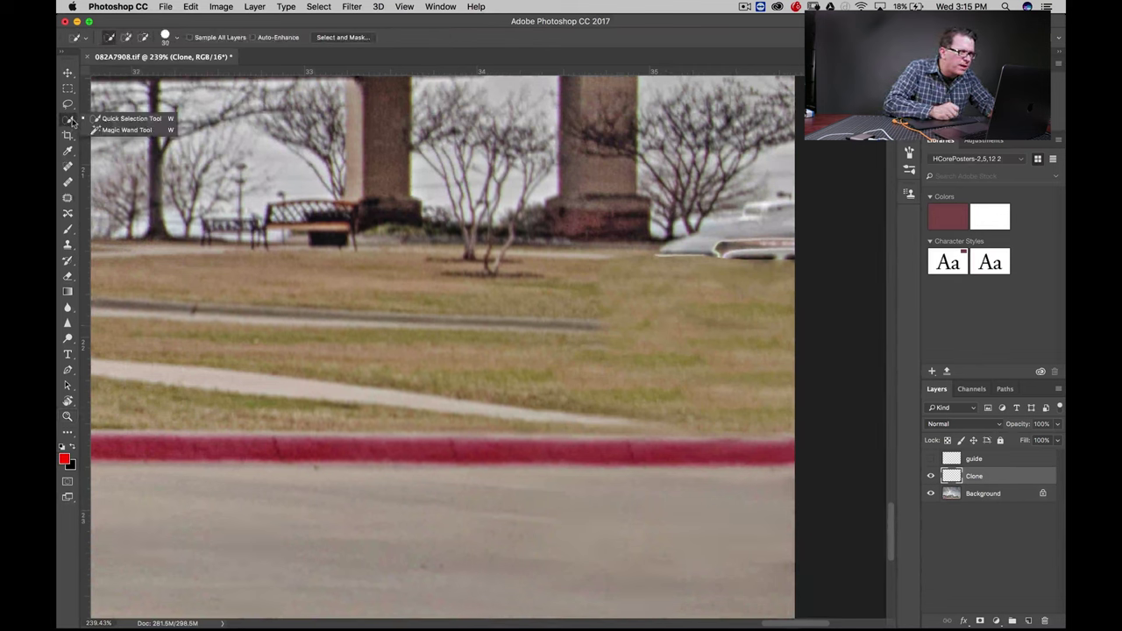
Clone the grey stripe into a thin polygonal strip reaching the photo's right edge, then deselect.
{"action": "left_click", "coordinate": [67, 103]}
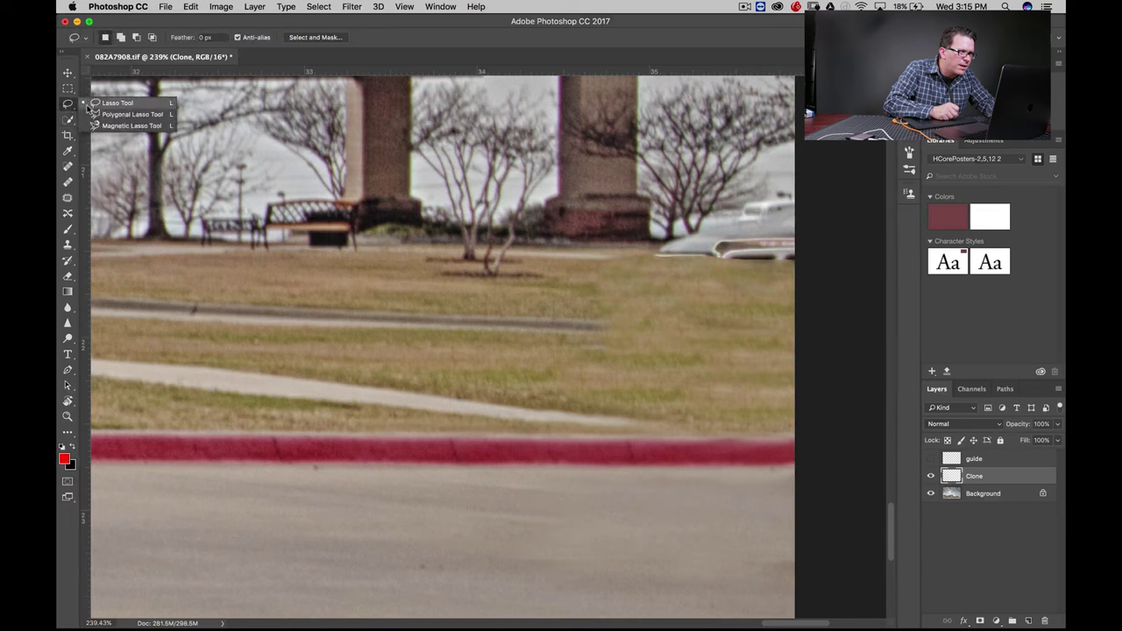
{"action": "left_click", "coordinate": [119, 115]}
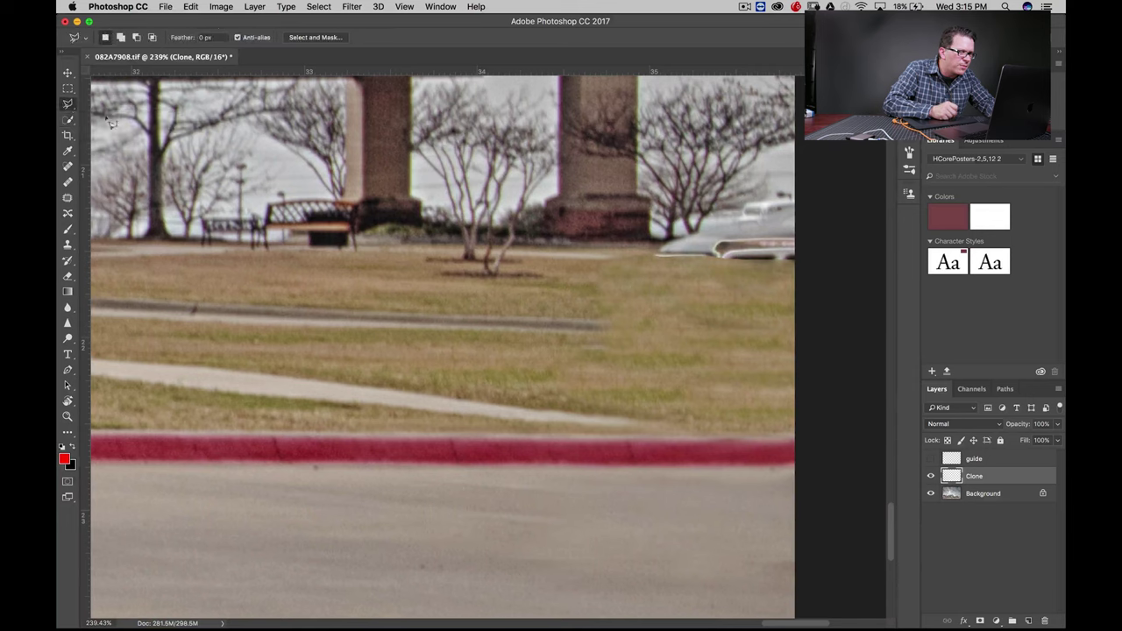
{"action": "left_click", "coordinate": [468, 317]}
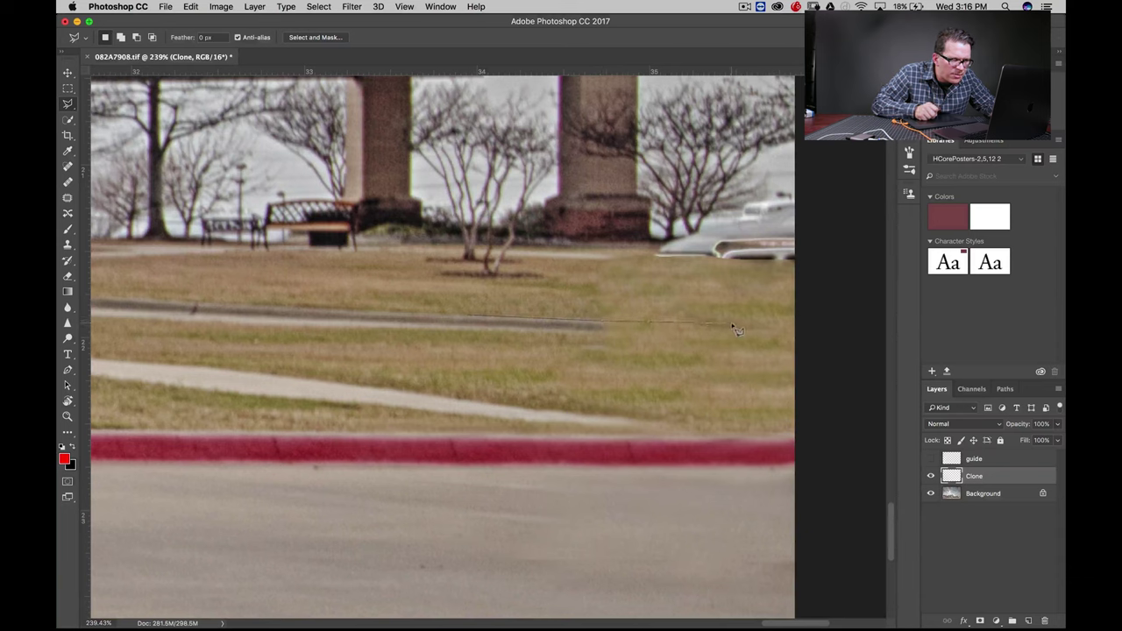
{"action": "left_click", "coordinate": [806, 324]}
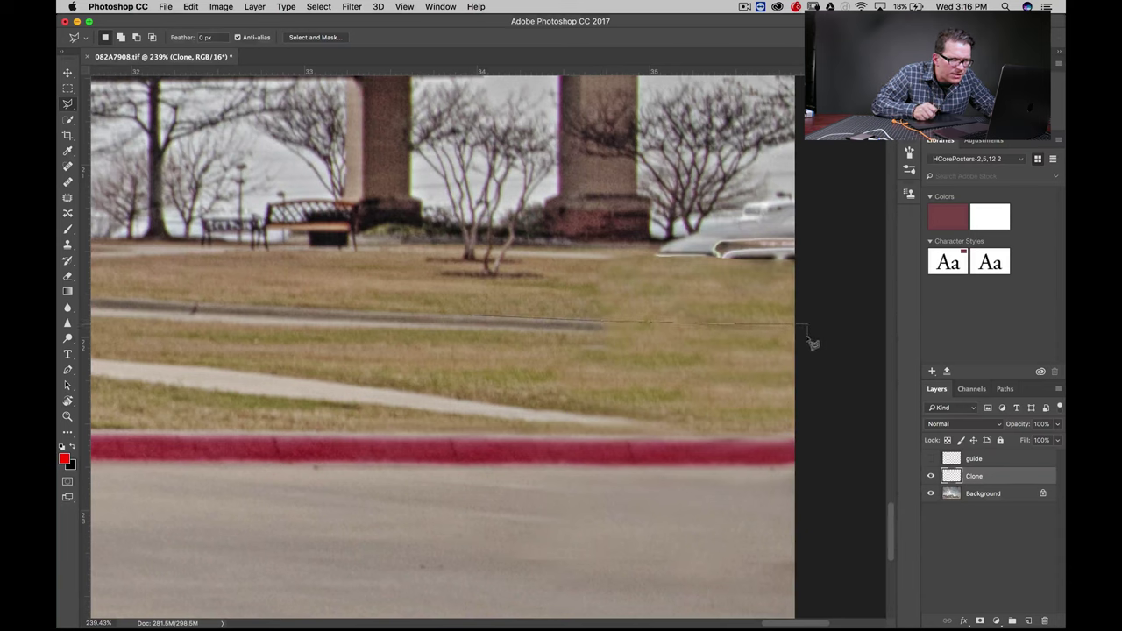
{"action": "left_click", "coordinate": [808, 338]}
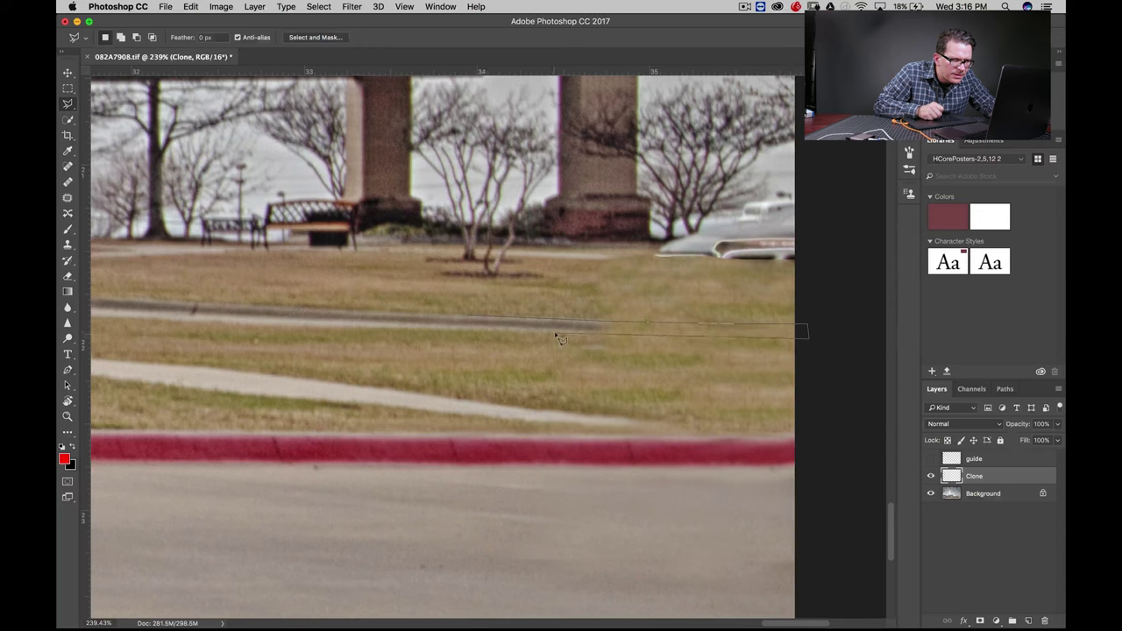
{"action": "double_click", "coordinate": [480, 331]}
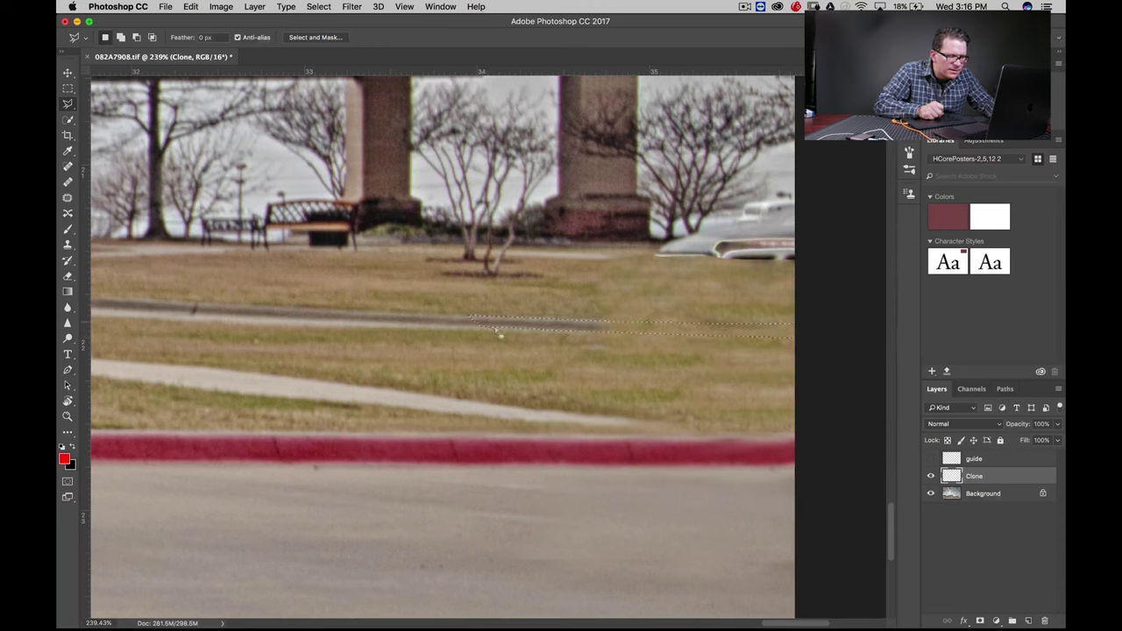
{"action": "key", "text": "s"}
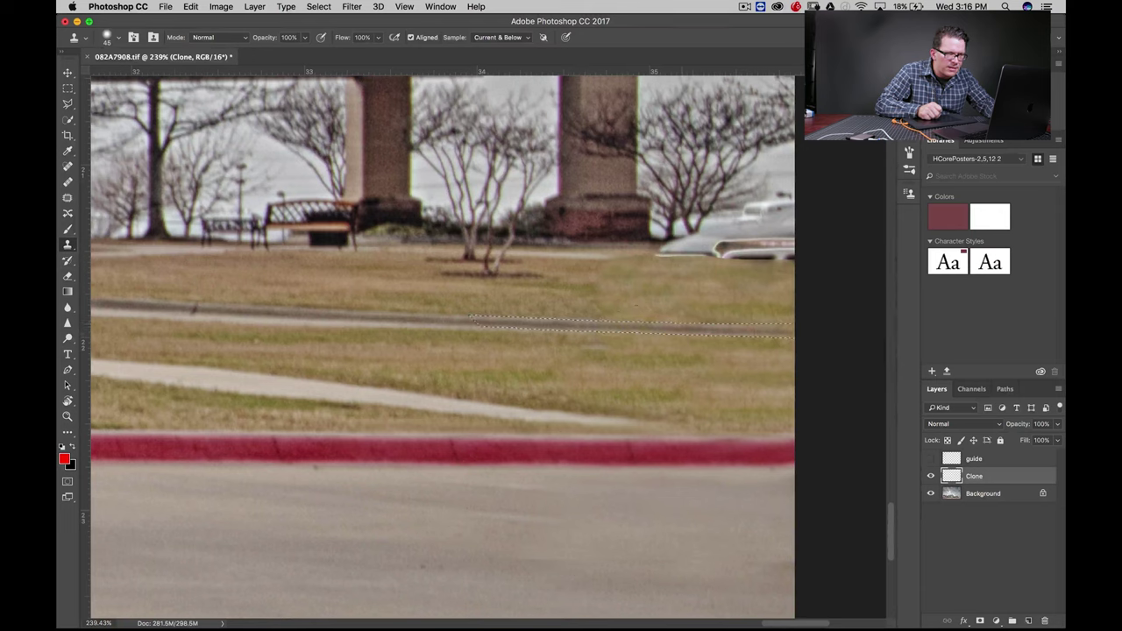
{"action": "key", "text": "ctrl+d"}
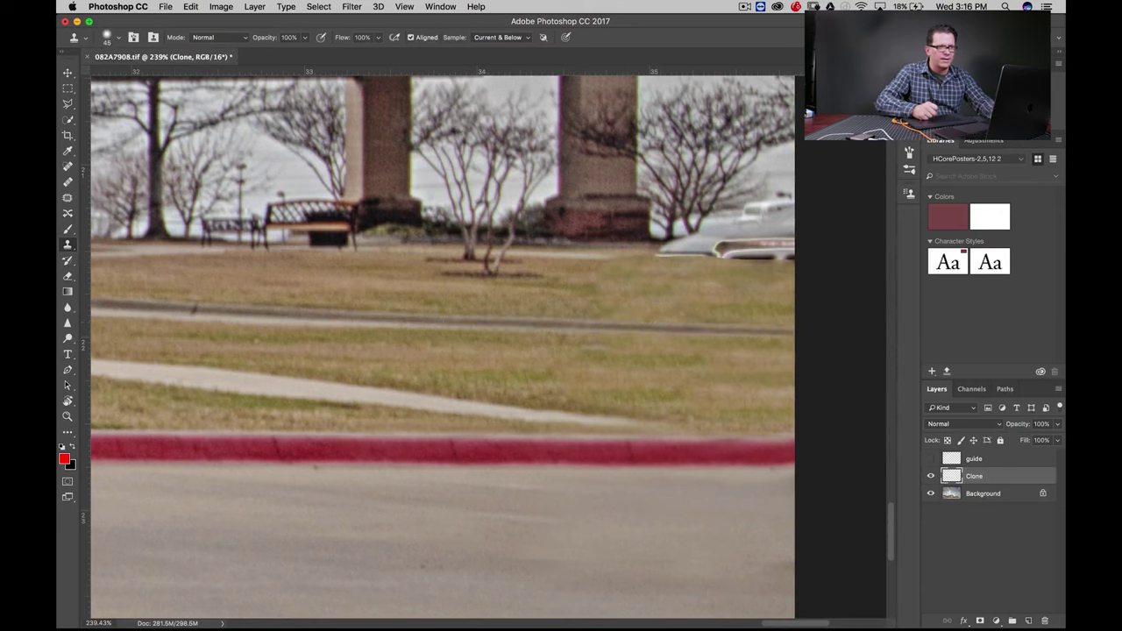
Zoom onto the pavilion and lawn and set the clone brush to 45 px with 36% hardness.
{"action": "key", "text": "z"}
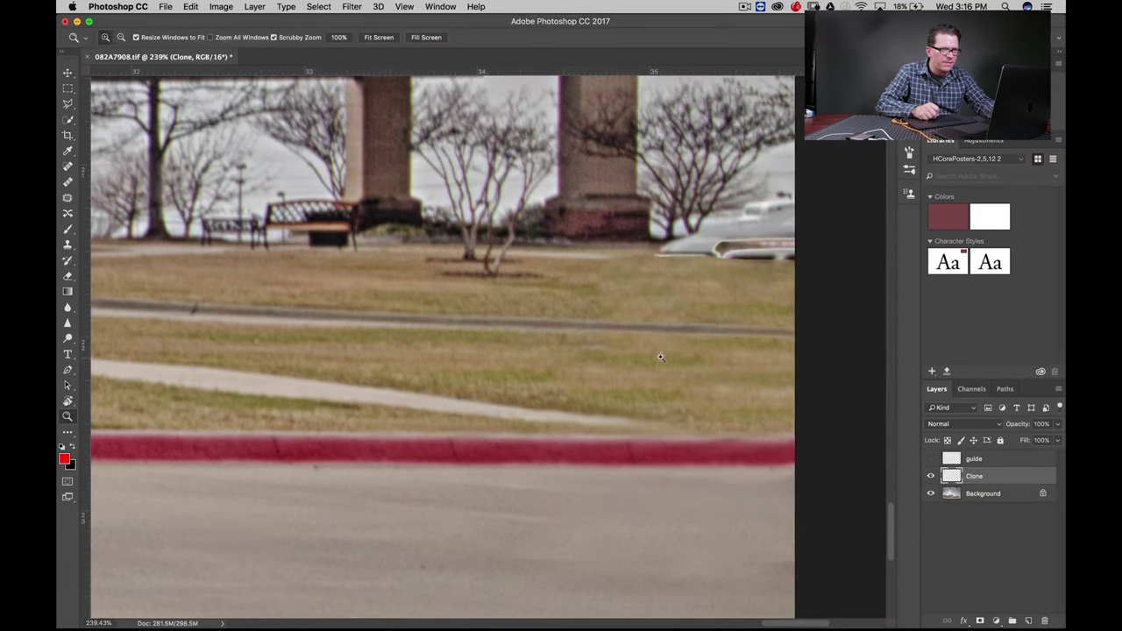
{"action": "left_click", "coordinate": [656, 377], "text": "alt"}
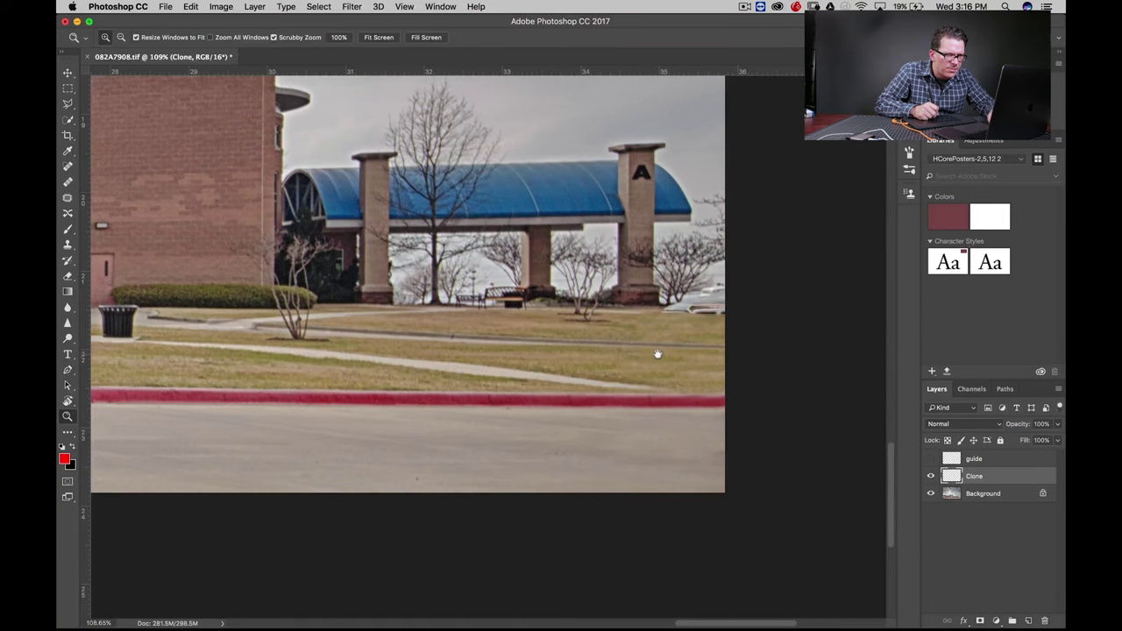
{"action": "mouse_move", "coordinate": [657, 354]}
{"action": "left_mouse_down"}
{"action": "mouse_move", "coordinate": [686, 393]}
{"action": "mouse_move", "coordinate": [710, 399]}
{"action": "left_mouse_up"}
{"action": "key", "text": "s"}
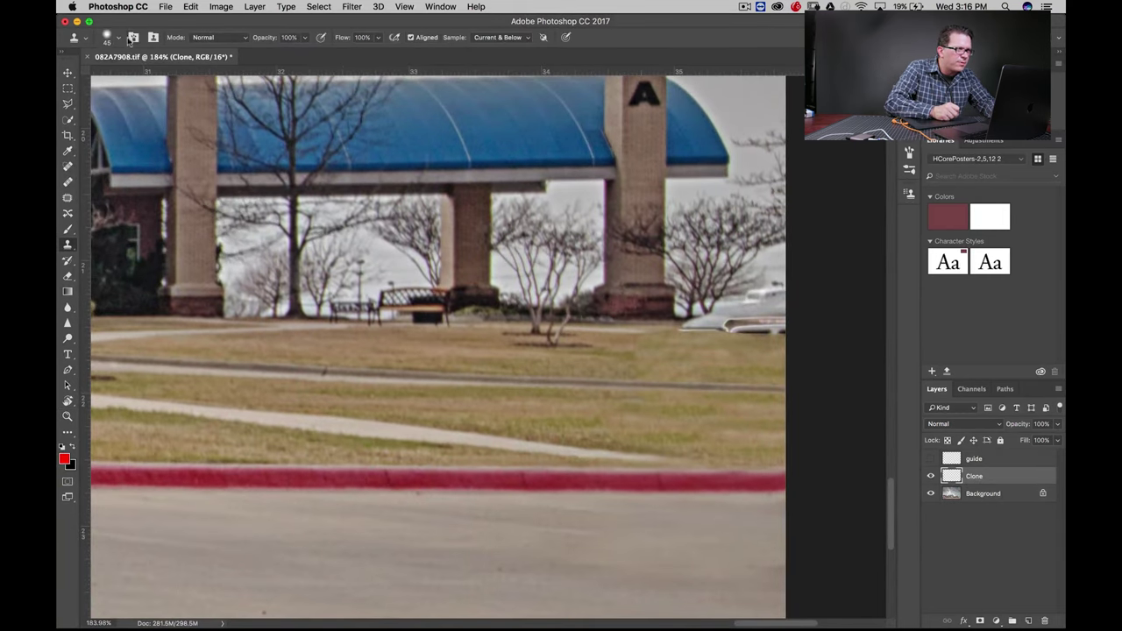
{"action": "left_click", "coordinate": [119, 40]}
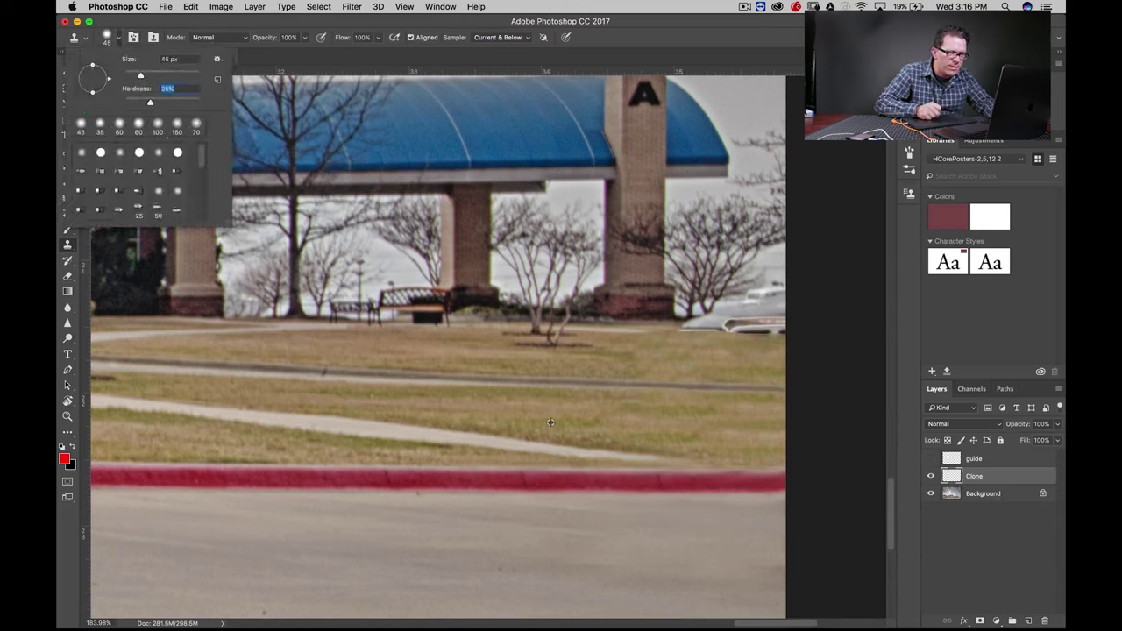
{"action": "key", "text": "Return"}
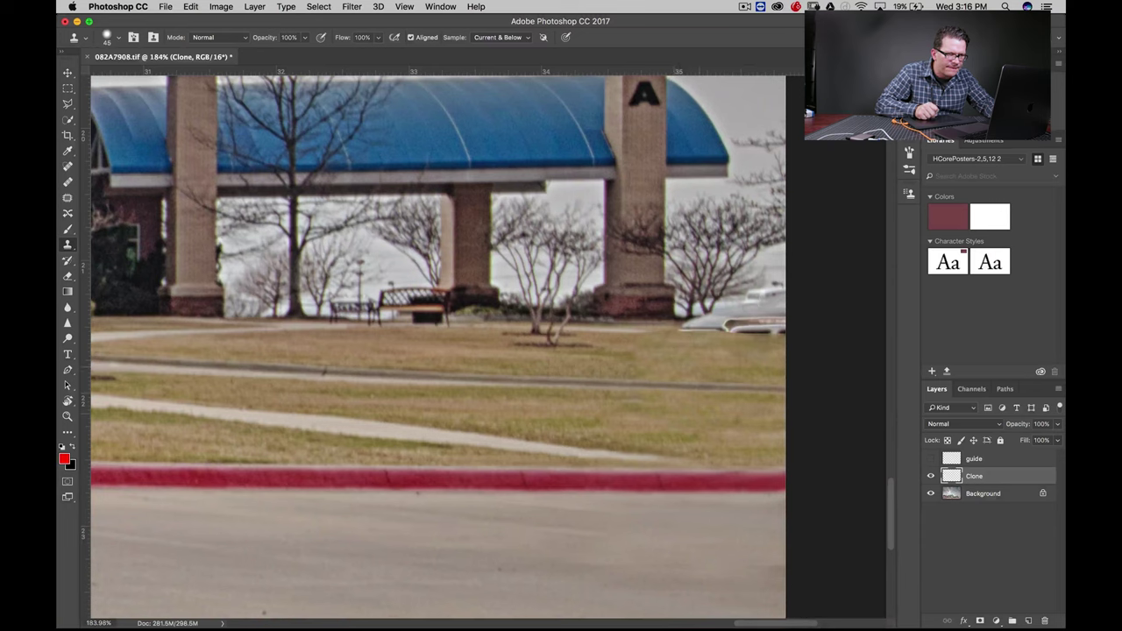
Bring the right pillar and the car behind it into close view.
{"action": "key", "text": "c"}
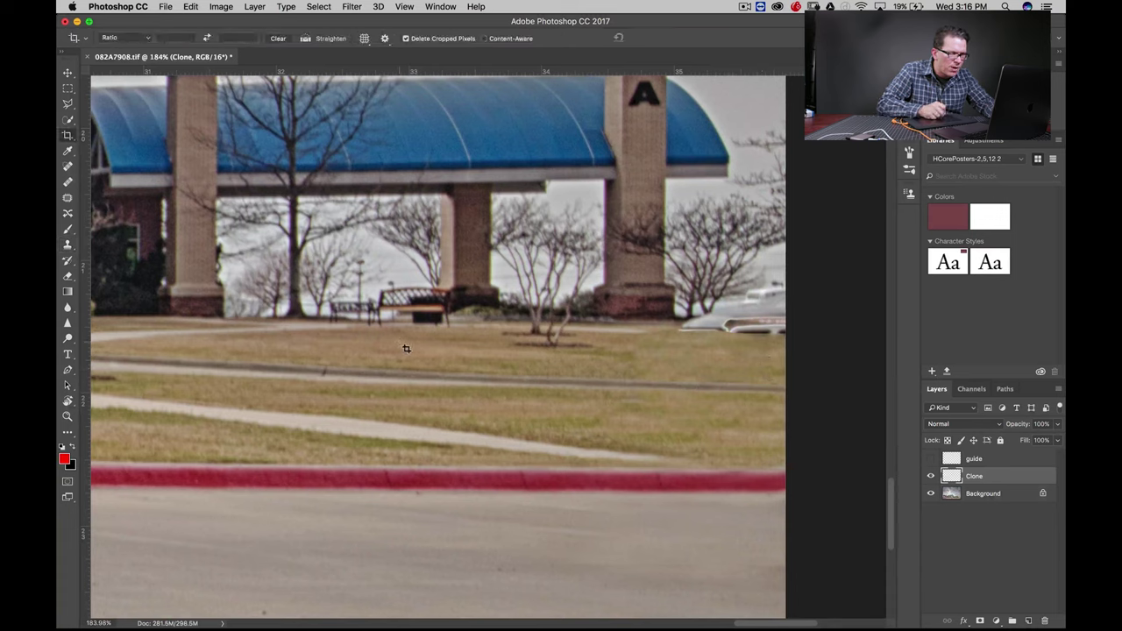
{"action": "key", "text": "s"}
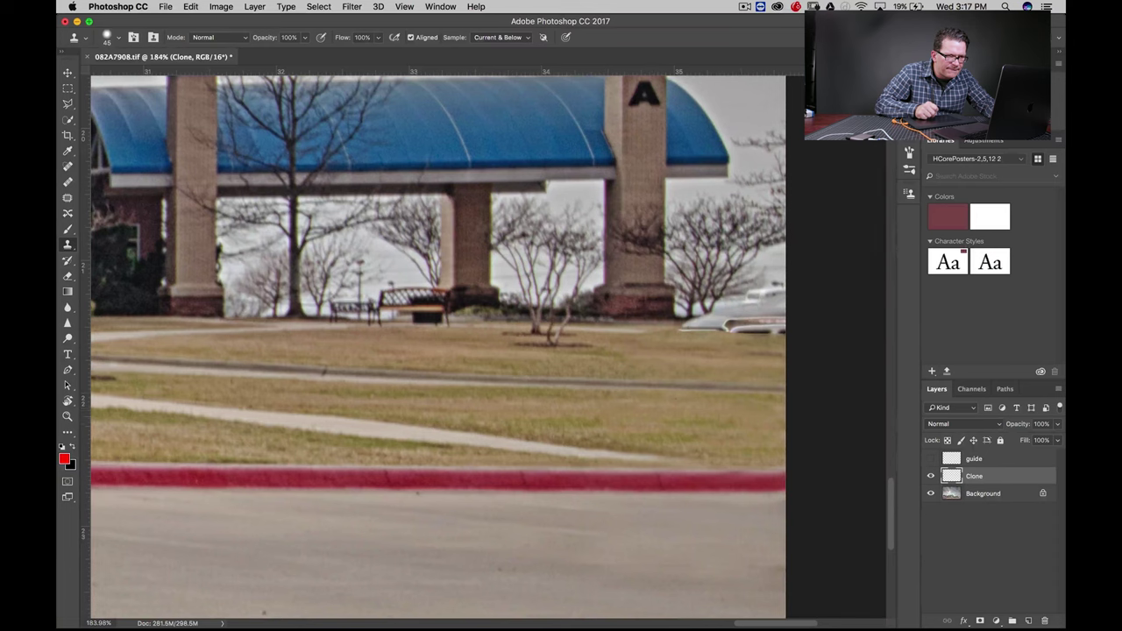
{"action": "mouse_move", "coordinate": [727, 359]}
{"action": "left_mouse_down"}
{"action": "mouse_move", "coordinate": [654, 395]}
{"action": "mouse_move", "coordinate": [625, 432]}
{"action": "left_mouse_up"}
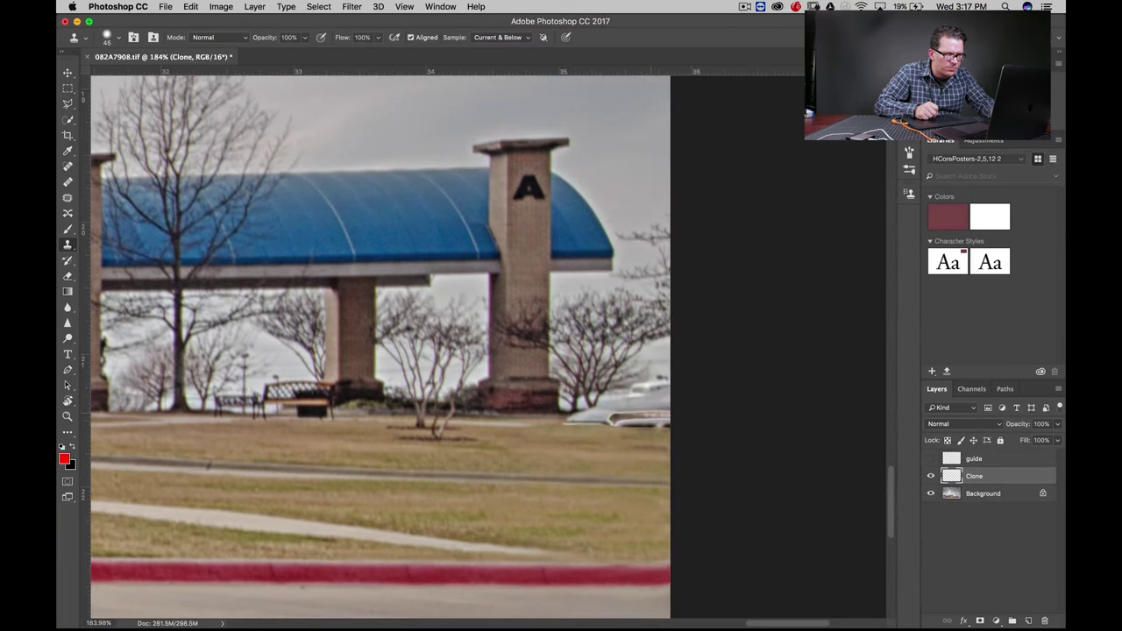
{"action": "key", "text": "z"}
{"action": "mouse_move", "coordinate": [618, 410]}
{"action": "left_mouse_down"}
{"action": "mouse_move", "coordinate": [662, 423]}
{"action": "mouse_move", "coordinate": [468, 461]}
{"action": "left_mouse_up"}
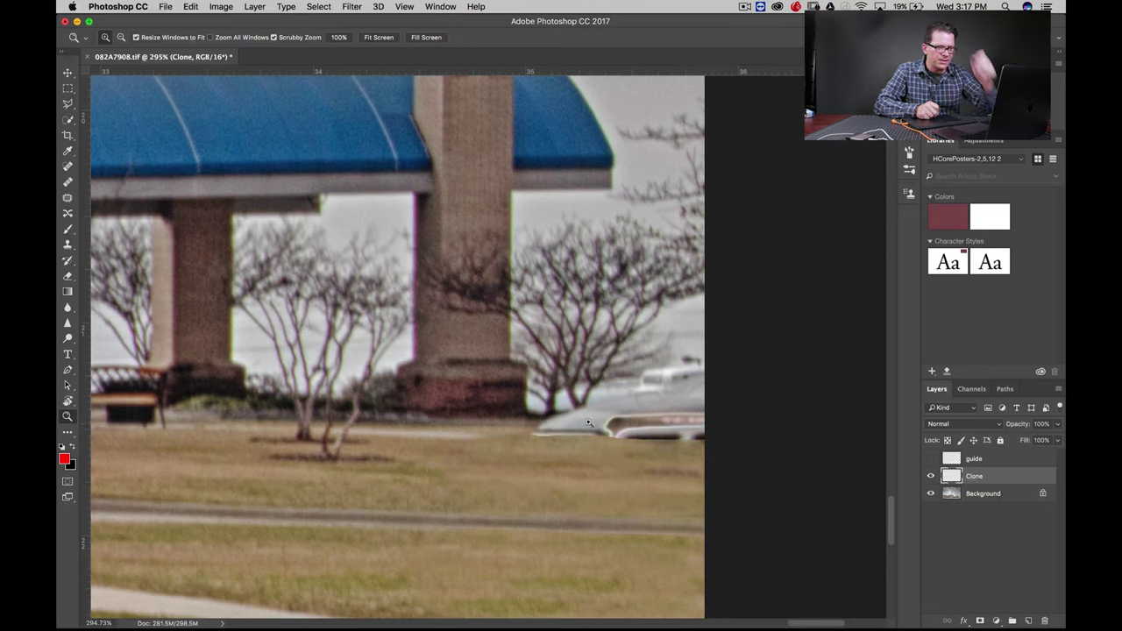
Marquee the car bumper strip beside the pillar, clone grass over it, and deselect.
{"action": "key", "text": "m"}
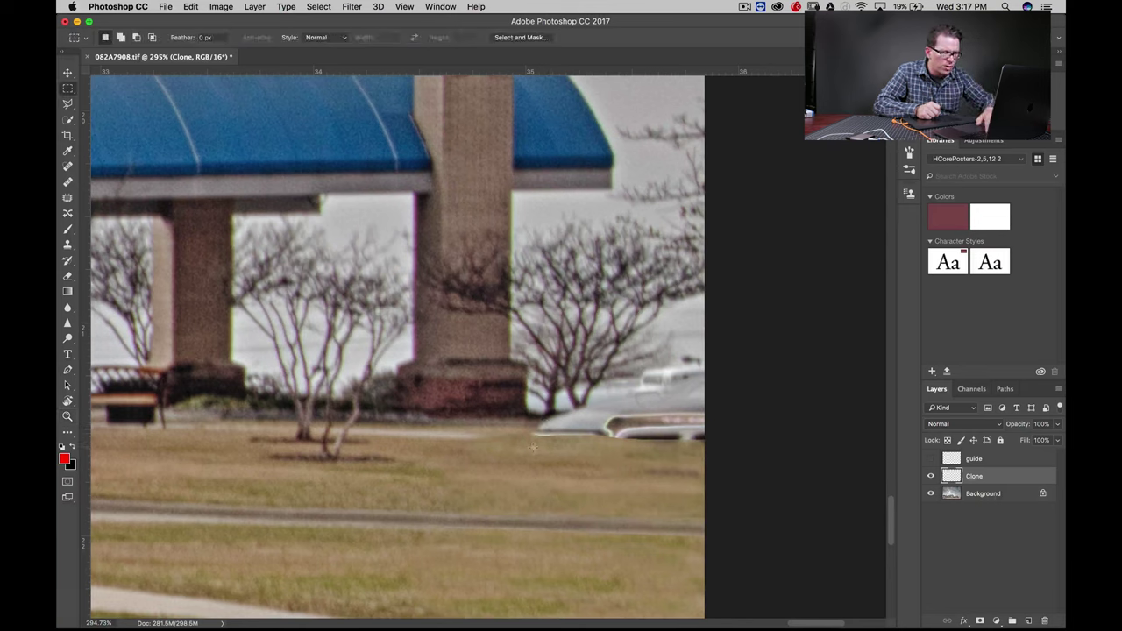
{"action": "left_click_drag", "start_coordinate": [528, 447], "coordinate": [742, 429]}
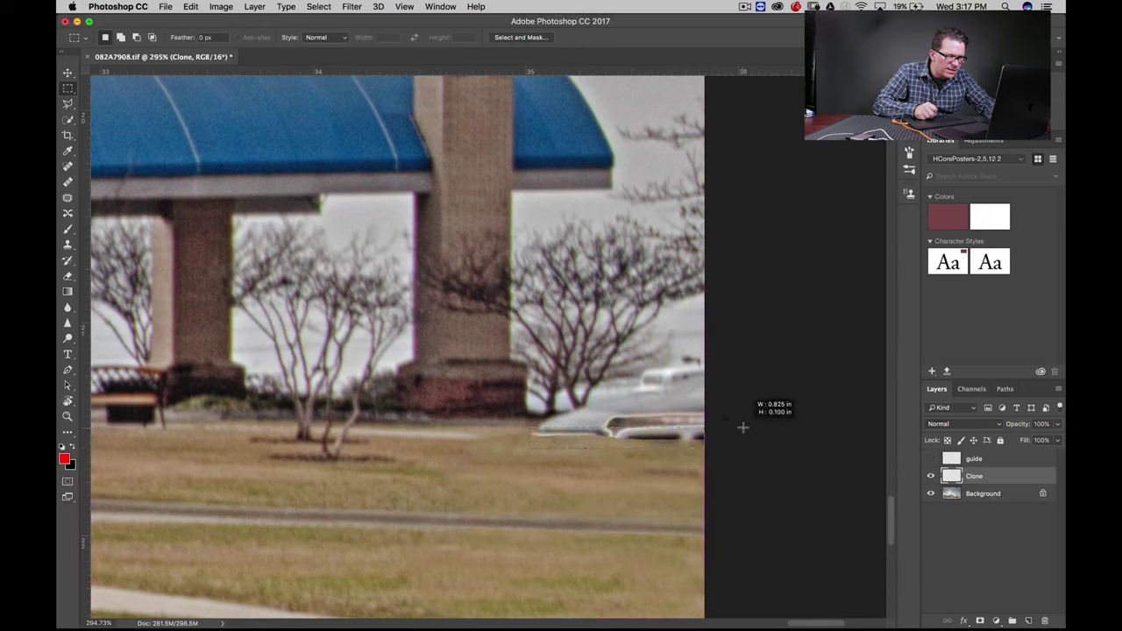
{"action": "left_click_drag", "start_coordinate": [742, 429], "coordinate": [742, 427]}
{"action": "key", "text": "s"}
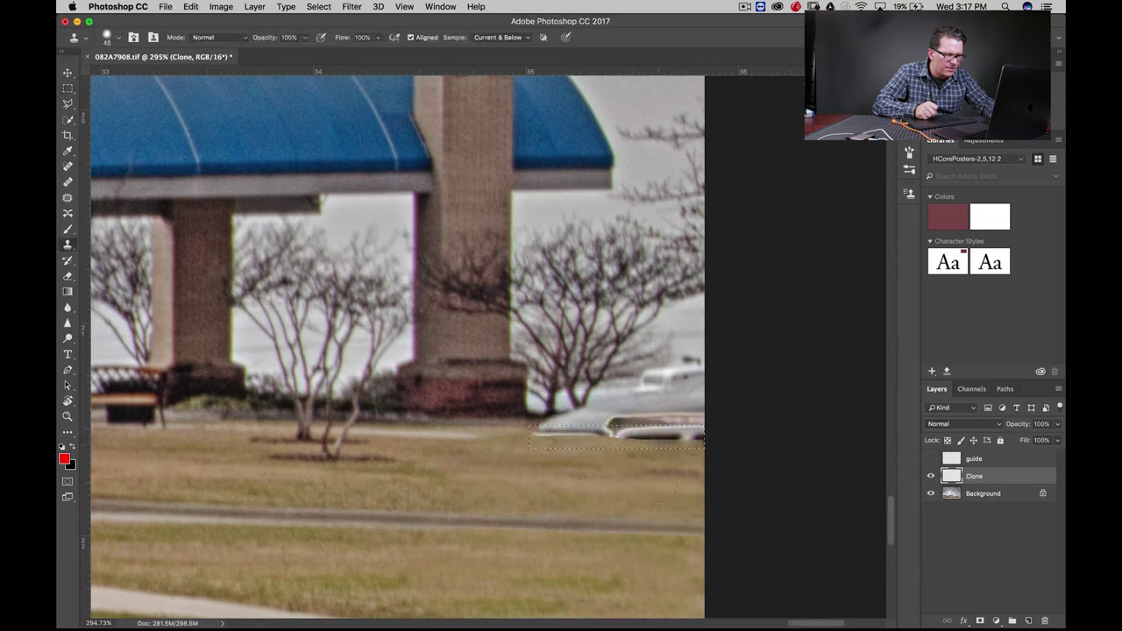
{"action": "left_click_drag", "start_coordinate": [645, 434], "coordinate": [700, 436]}
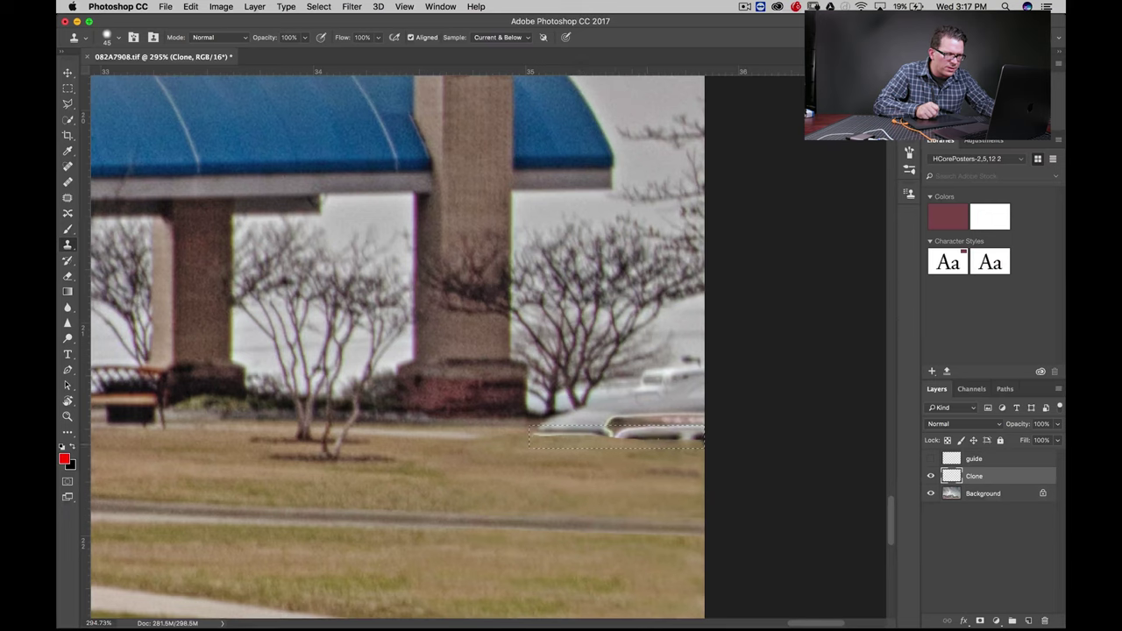
{"action": "left_click_drag", "start_coordinate": [593, 435], "coordinate": [534, 431]}
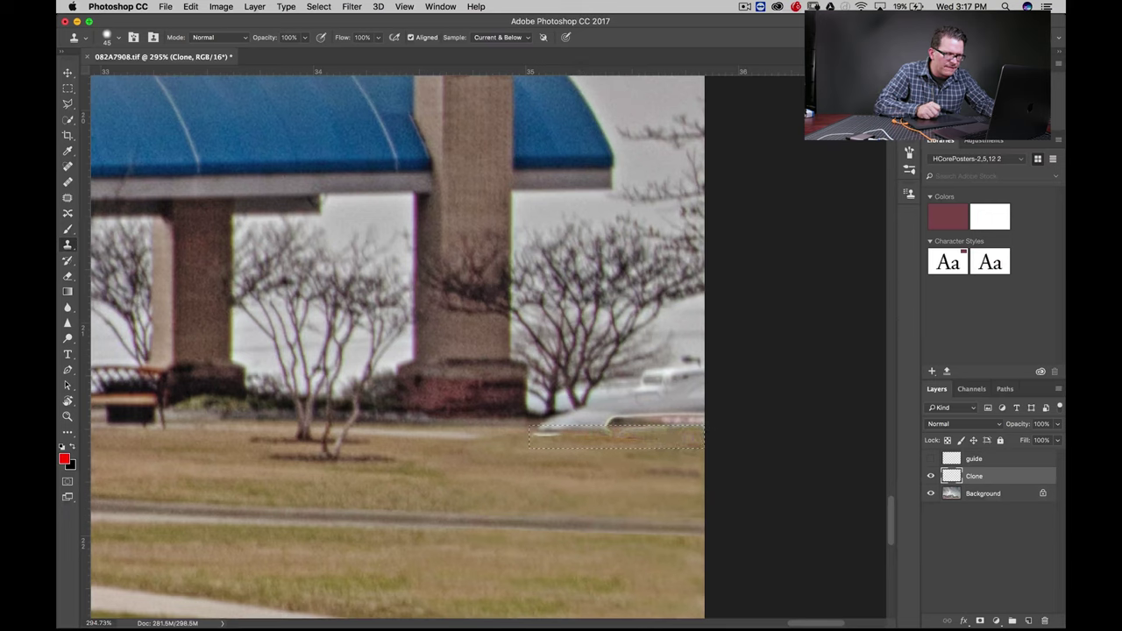
{"action": "key", "text": "ctrl+d"}
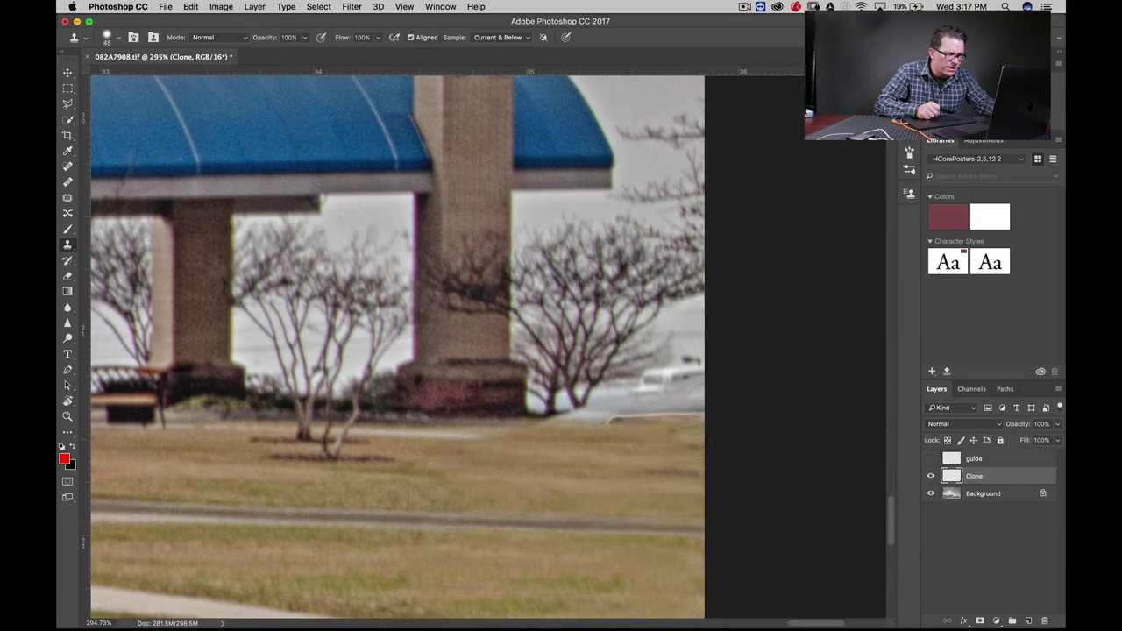
With a 15 px clone brush, continue the path edge line across the patch.
{"action": "key", "text": "bracketleft"}
{"action": "key", "text": "bracketleft"}
{"action": "key", "text": "bracketleft"}
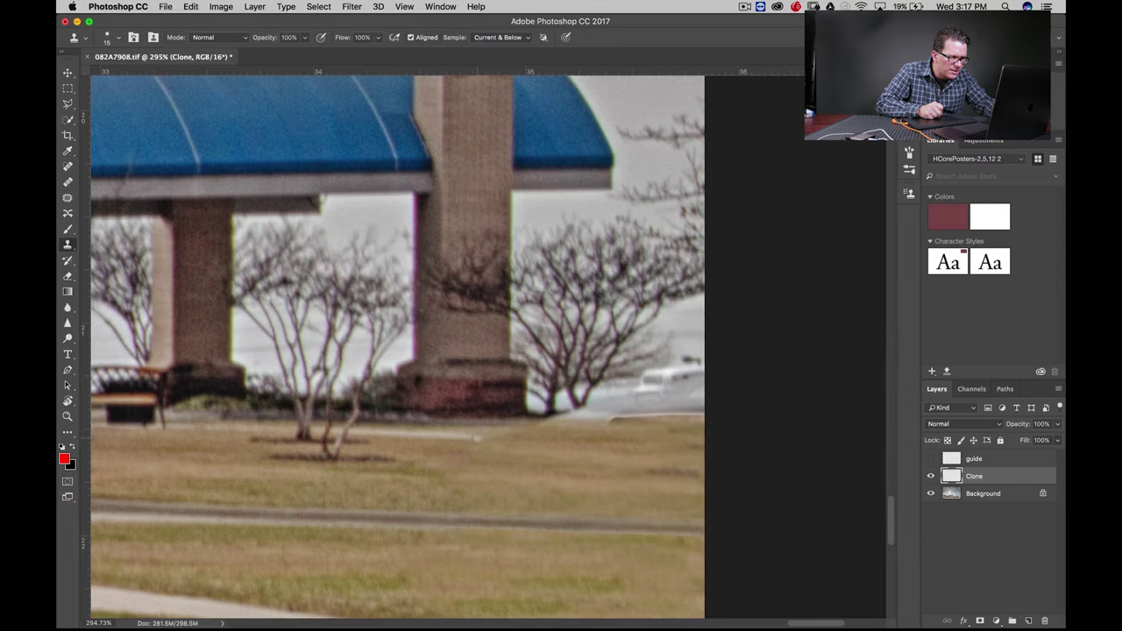
{"action": "left_click_drag", "start_coordinate": [505, 438], "coordinate": [586, 442]}
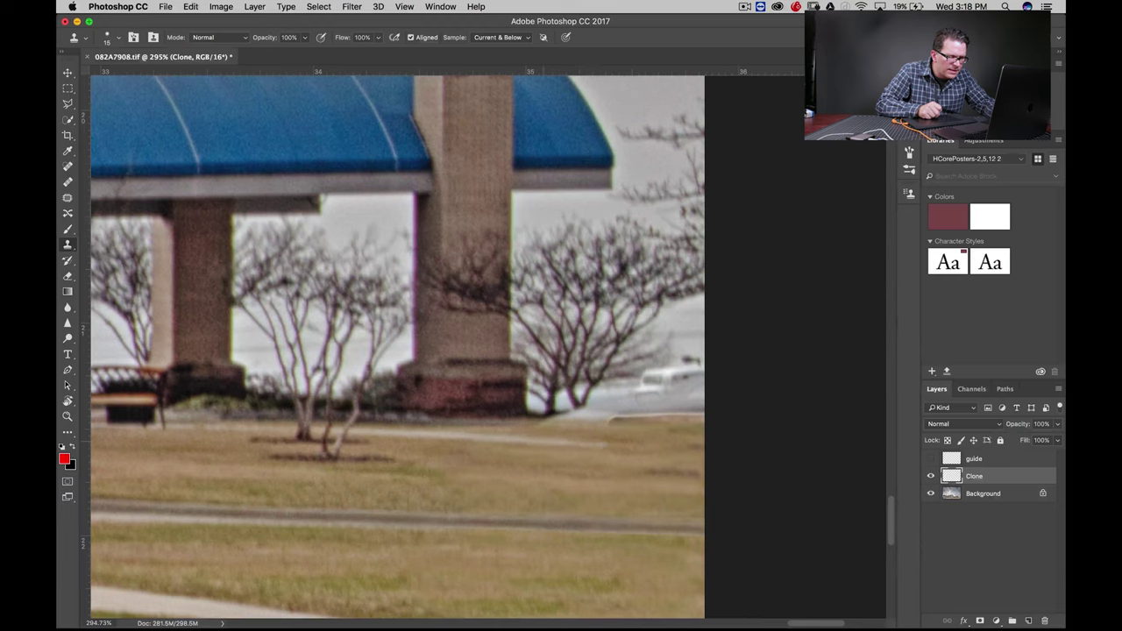
{"action": "left_click_drag", "start_coordinate": [583, 442], "coordinate": [696, 449]}
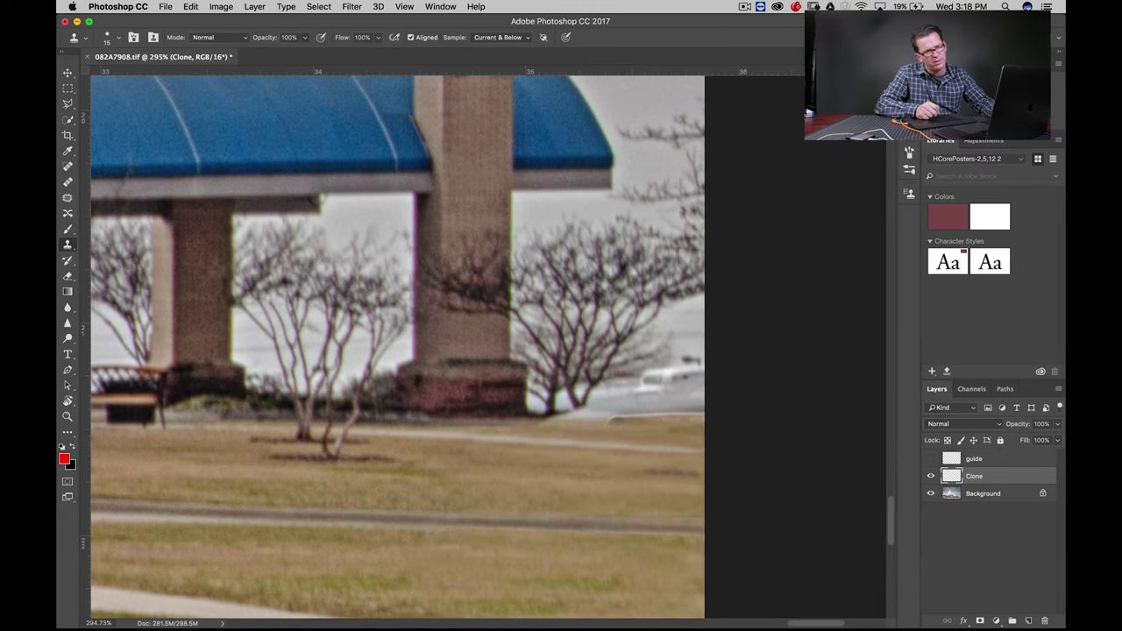
Zoom out to the pavilion, then zoom in close on the right pillar and tree.
{"action": "key", "text": "z"}
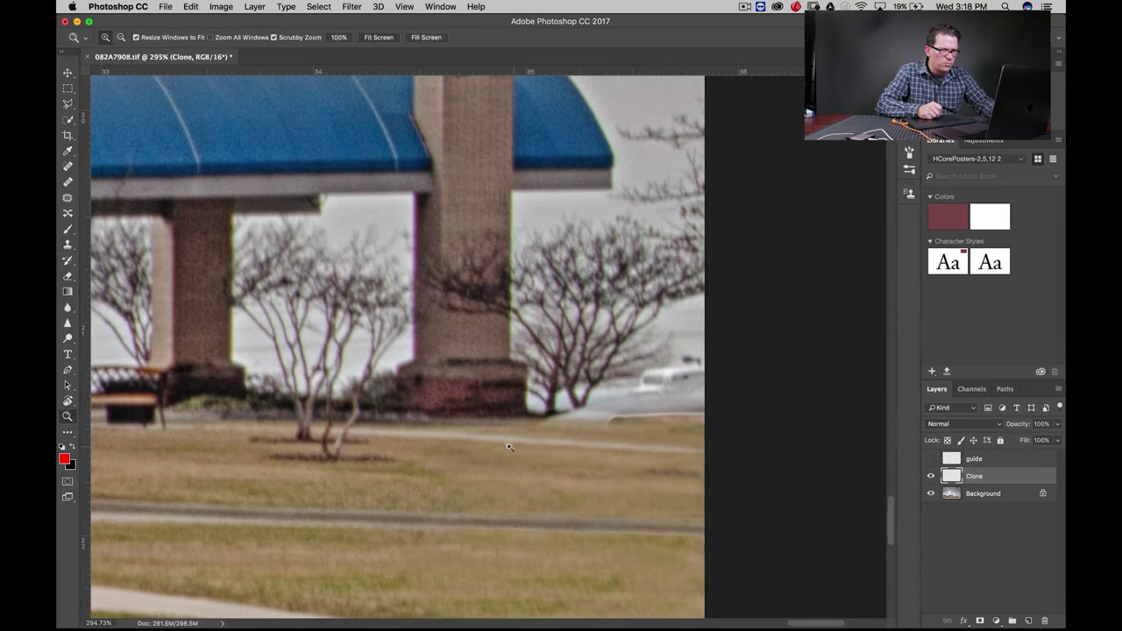
{"action": "left_click", "coordinate": [493, 412], "text": "alt"}
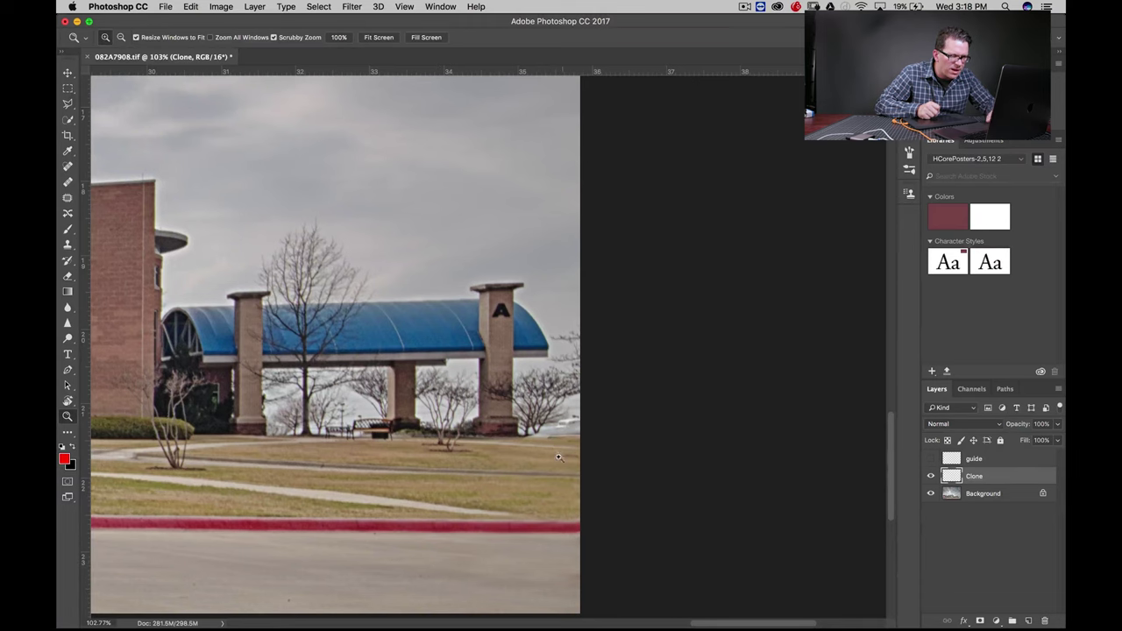
{"action": "mouse_move", "coordinate": [559, 438]}
{"action": "left_mouse_down"}
{"action": "mouse_move", "coordinate": [580, 469]}
{"action": "mouse_move", "coordinate": [535, 492]}
{"action": "left_mouse_up"}
{"action": "left_click", "coordinate": [541, 496]}
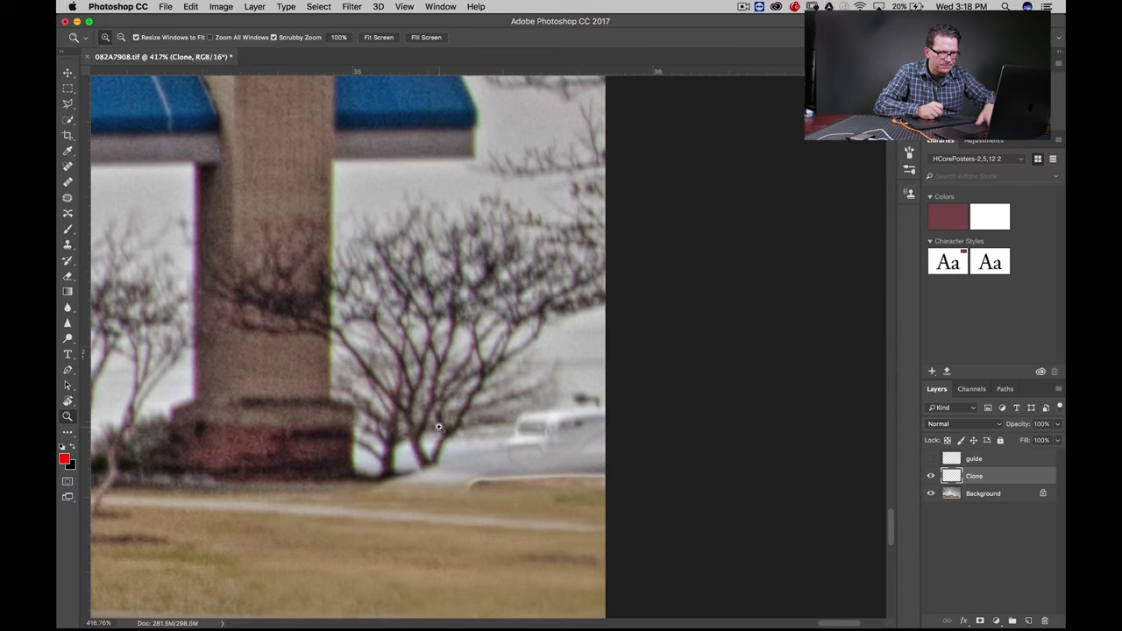
Clone trunk texture down to the ground at the tree base, undoing a stray shadow stroke.
{"action": "key", "text": "s"}
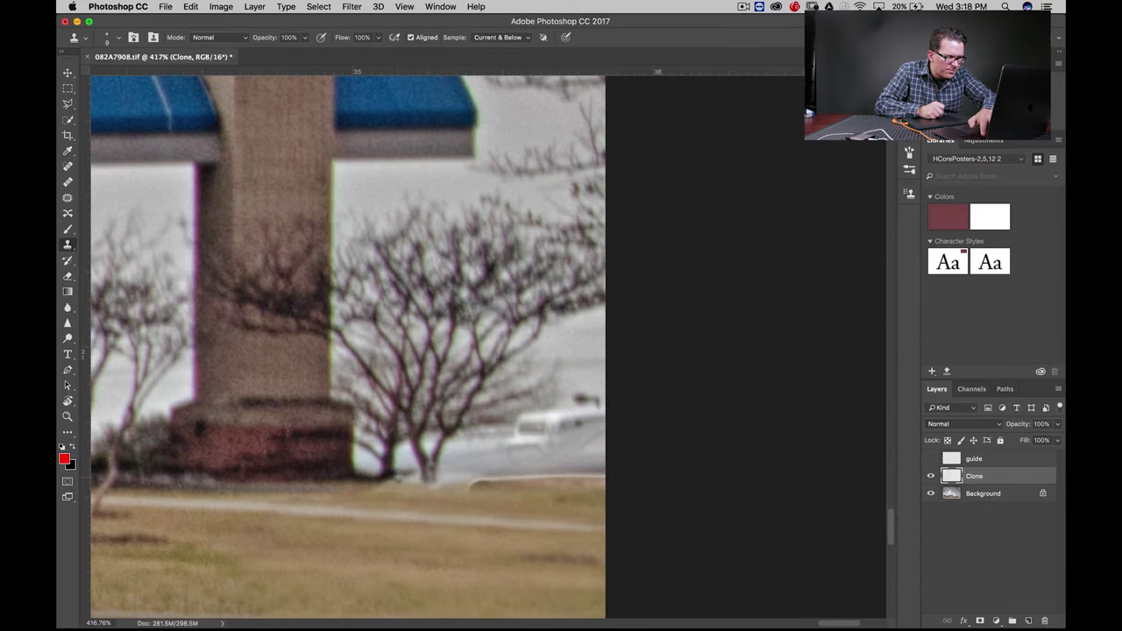
{"action": "scroll", "coordinate": [389, 478], "scroll_direction": "up", "scroll_amount": 3}
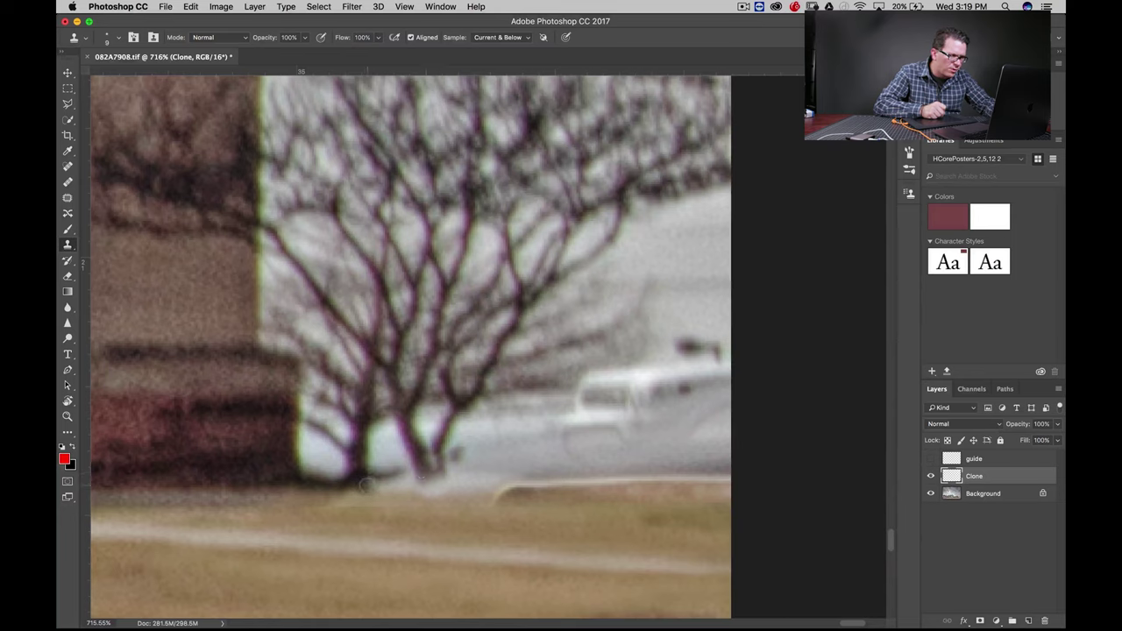
{"action": "left_click_drag", "start_coordinate": [366, 485], "coordinate": [419, 482]}
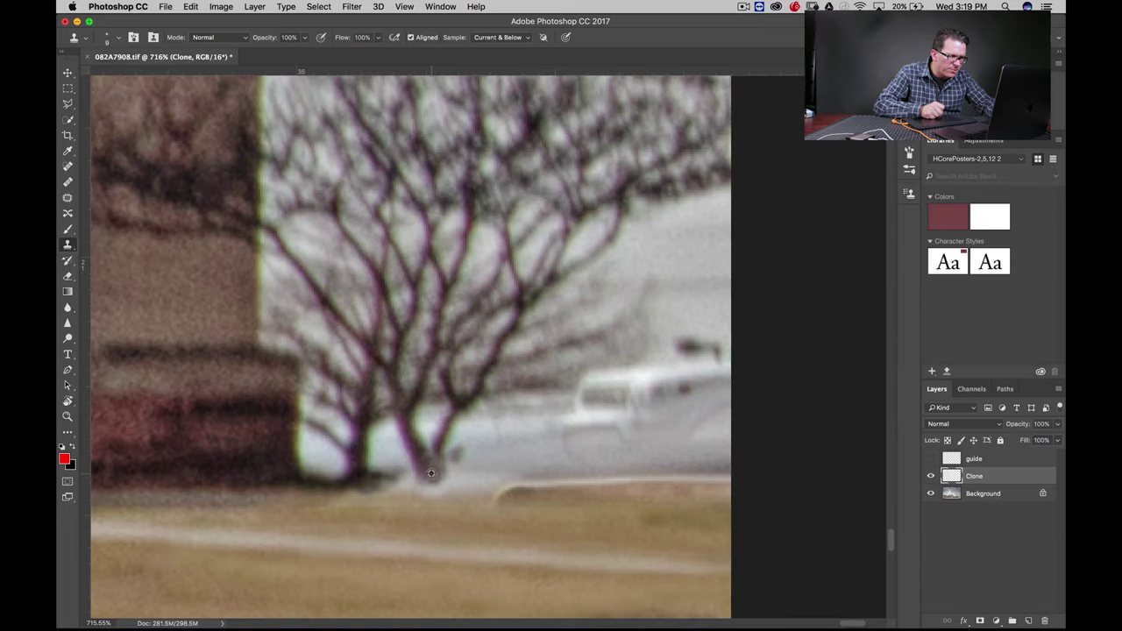
{"action": "left_click_drag", "start_coordinate": [431, 471], "coordinate": [434, 485]}
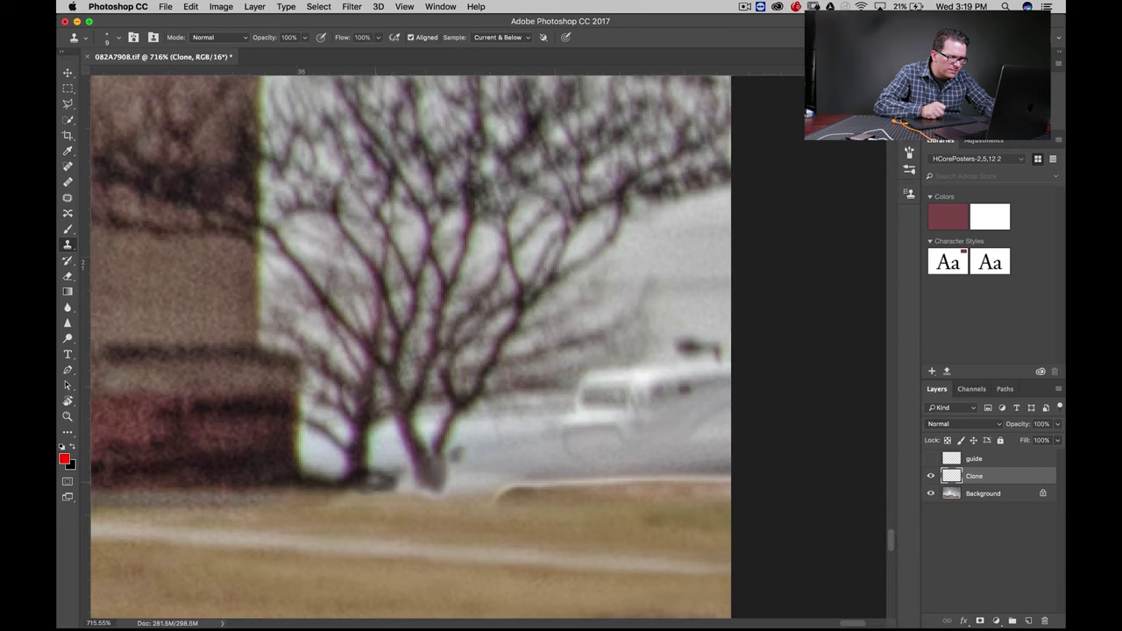
{"action": "left_click_drag", "start_coordinate": [394, 484], "coordinate": [361, 481]}
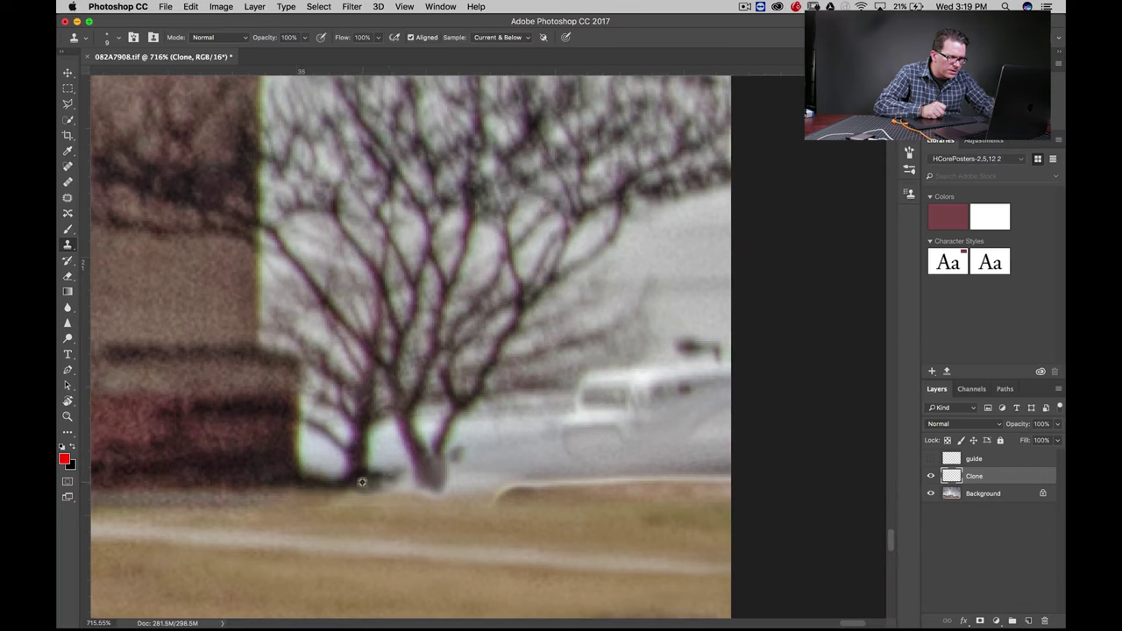
{"action": "key", "text": "super+z"}
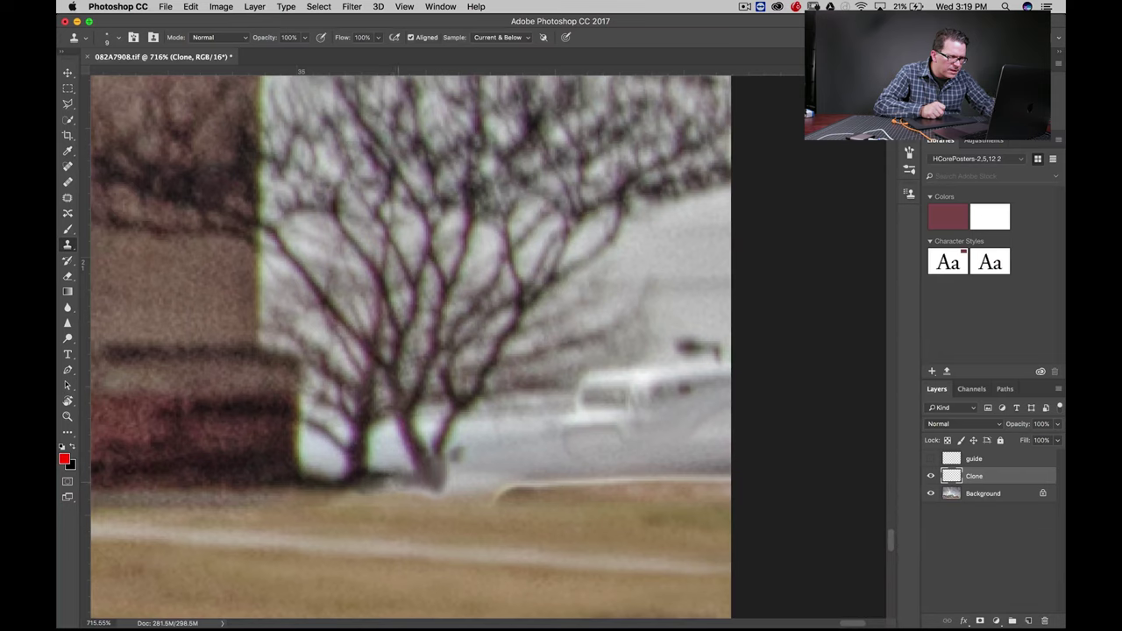
Paint the tree's lower trunk with a small black brush, then zoom out to the pavilion.
{"action": "key", "text": "d"}
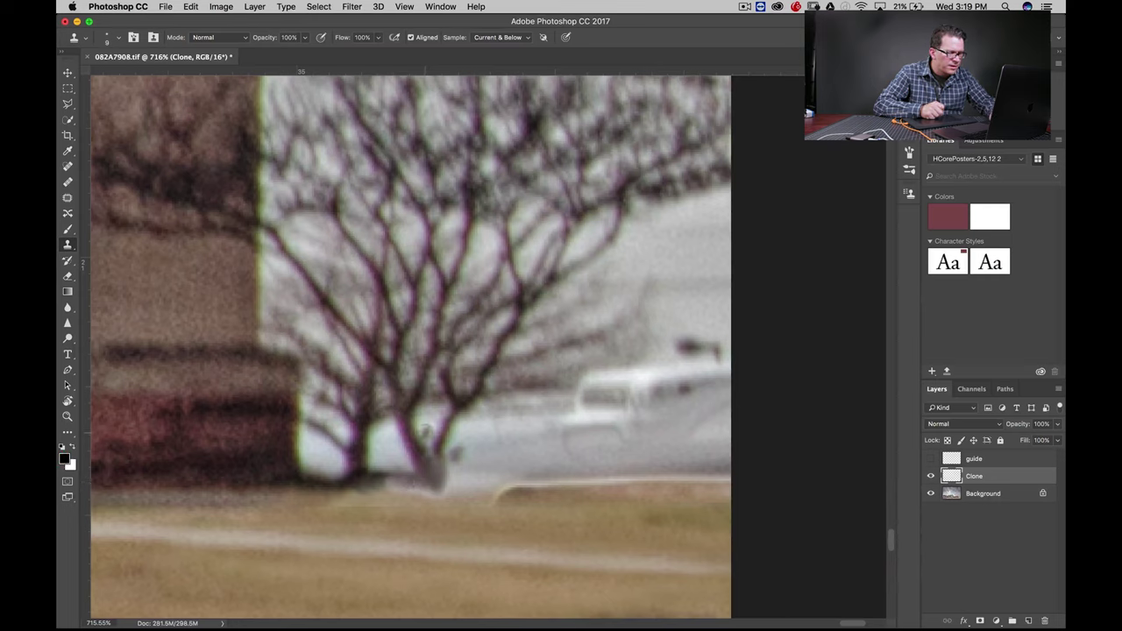
{"action": "key", "text": "b"}
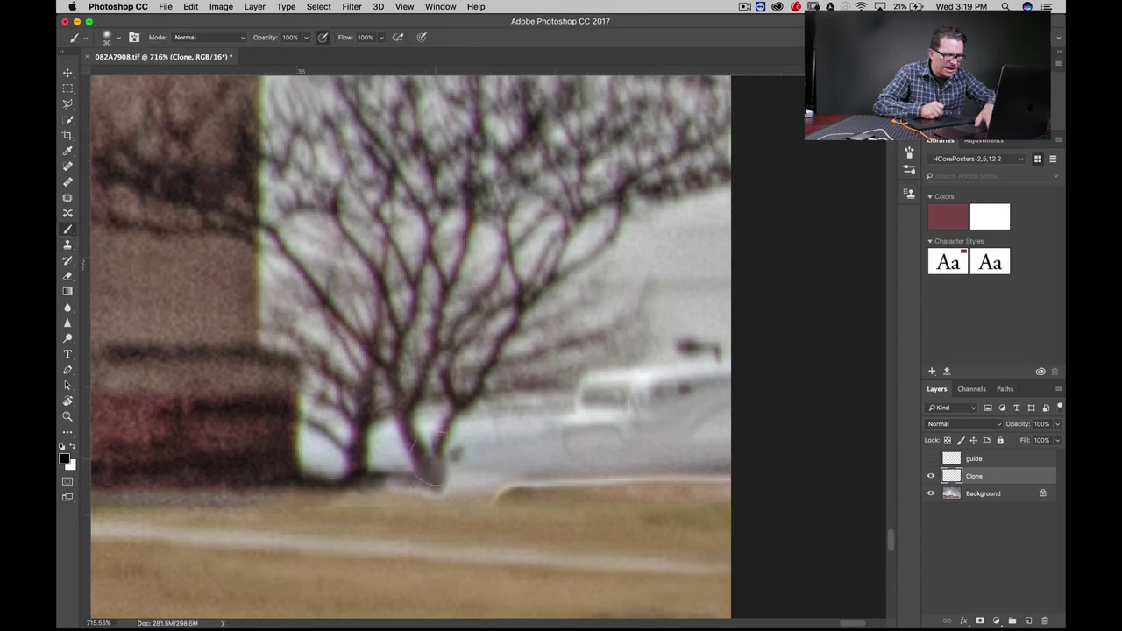
{"action": "key", "text": "bracketleft"}
{"action": "key", "text": "bracketleft"}
{"action": "key", "text": "bracketleft"}
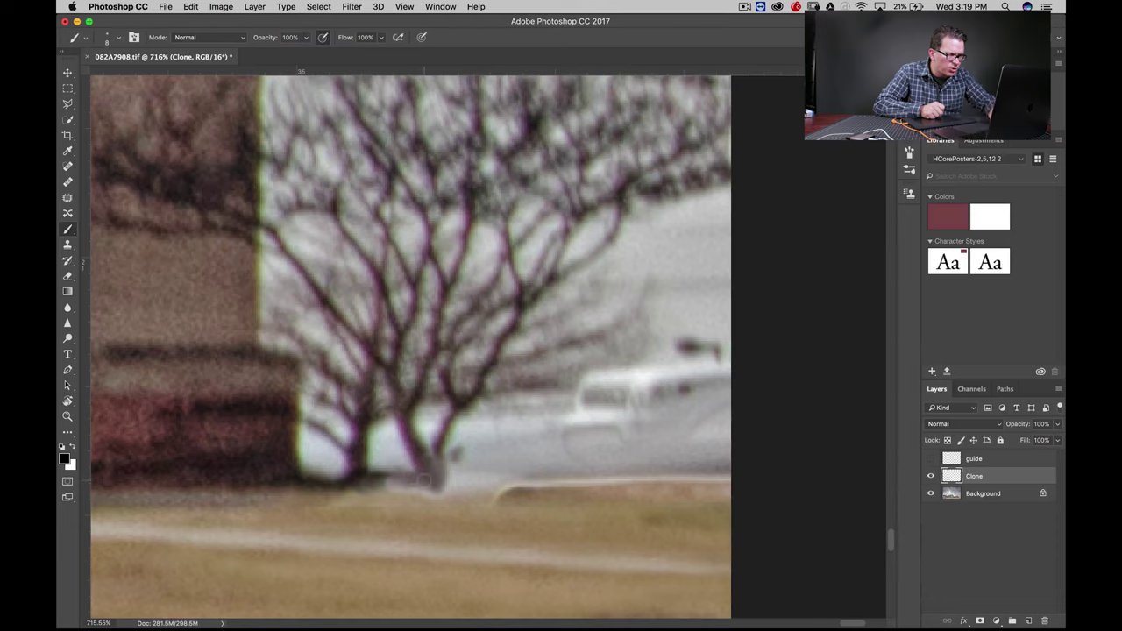
{"action": "mouse_move", "coordinate": [423, 480]}
{"action": "left_mouse_down"}
{"action": "mouse_move", "coordinate": [436, 464]}
{"action": "mouse_move", "coordinate": [439, 480]}
{"action": "mouse_move", "coordinate": [375, 489]}
{"action": "mouse_move", "coordinate": [451, 457]}
{"action": "mouse_move", "coordinate": [474, 424]}
{"action": "left_mouse_up"}
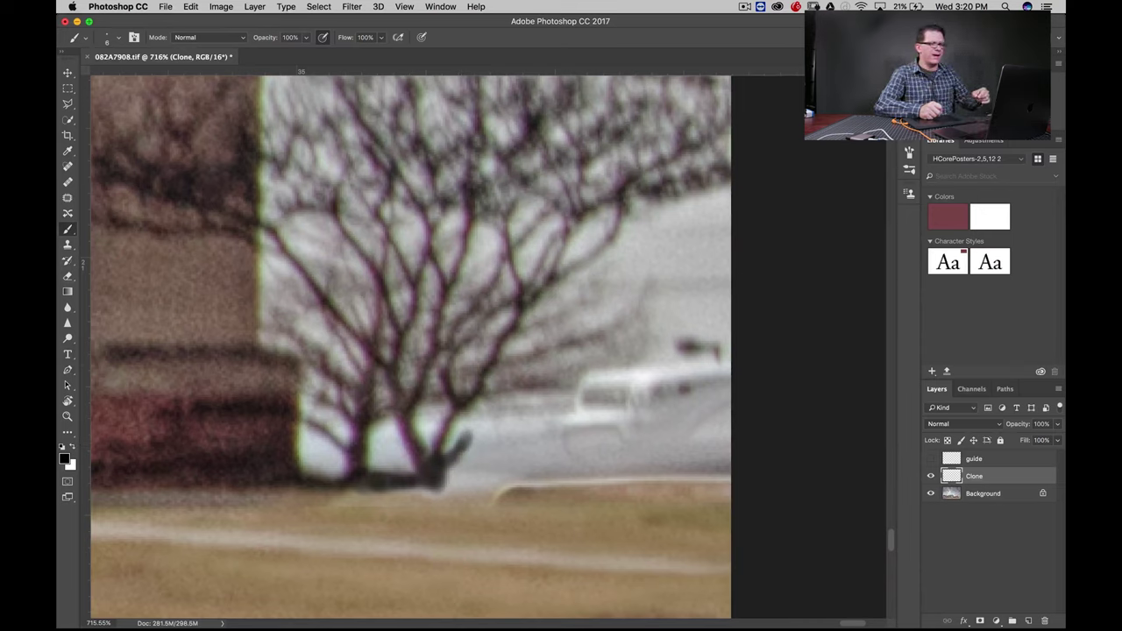
{"action": "key", "text": "bracketleft"}
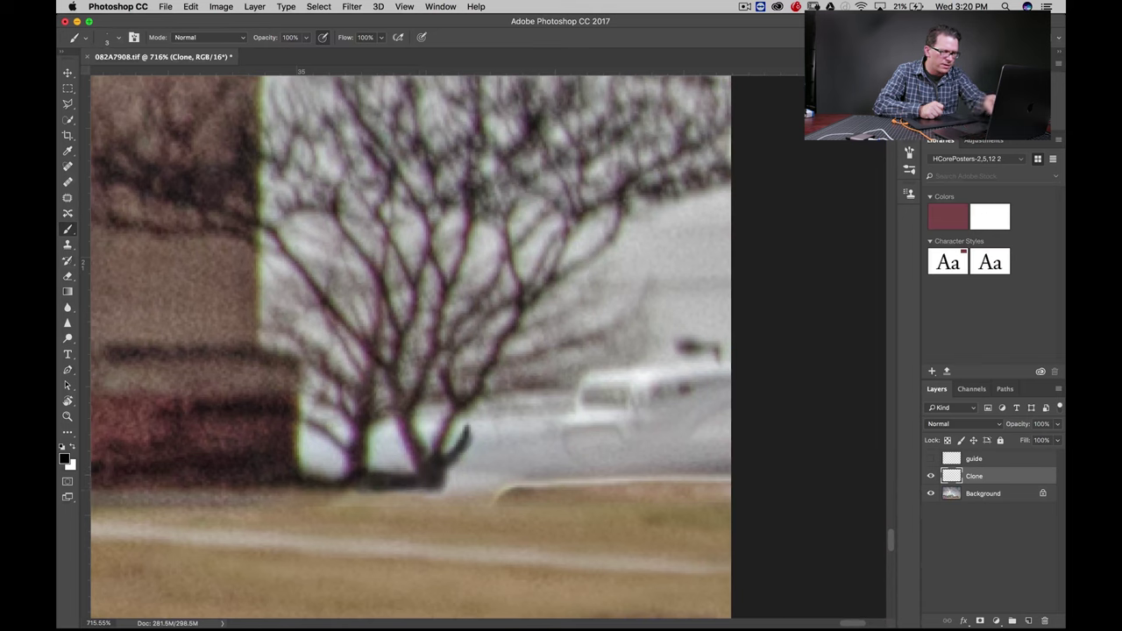
{"action": "key", "text": "z"}
{"action": "left_click_drag", "start_coordinate": [461, 474], "coordinate": [418, 481]}
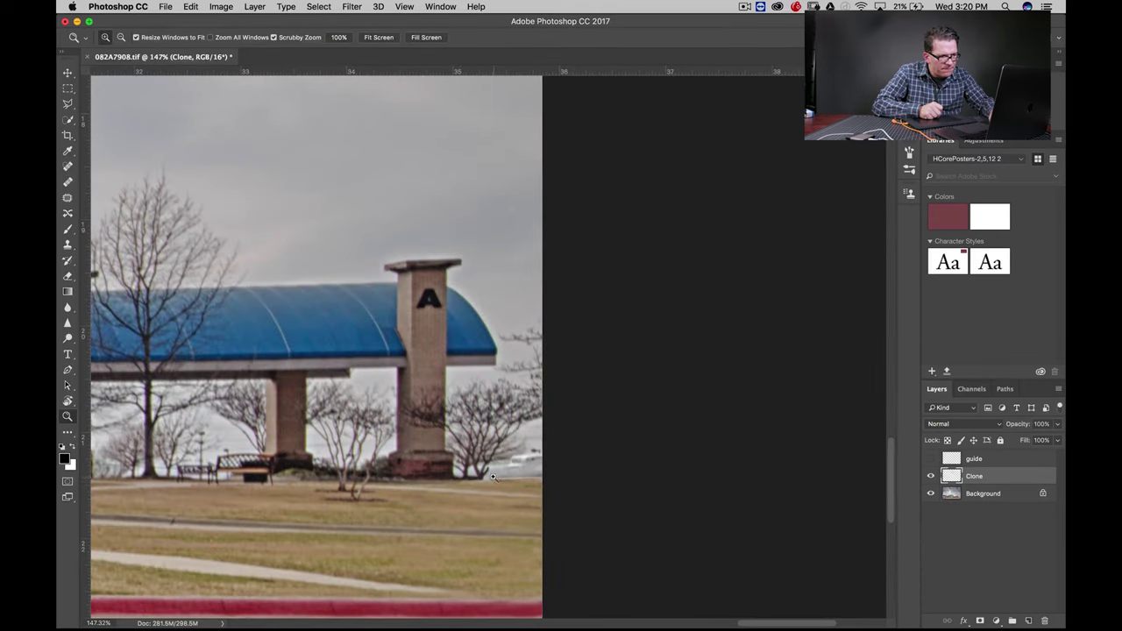
Zoom onto the tree base, start cloning over the white car, and set clone opacity to 83%.
{"action": "mouse_move", "coordinate": [492, 486]}
{"action": "left_mouse_down"}
{"action": "mouse_move", "coordinate": [543, 498]}
{"action": "mouse_move", "coordinate": [533, 488]}
{"action": "left_mouse_up"}
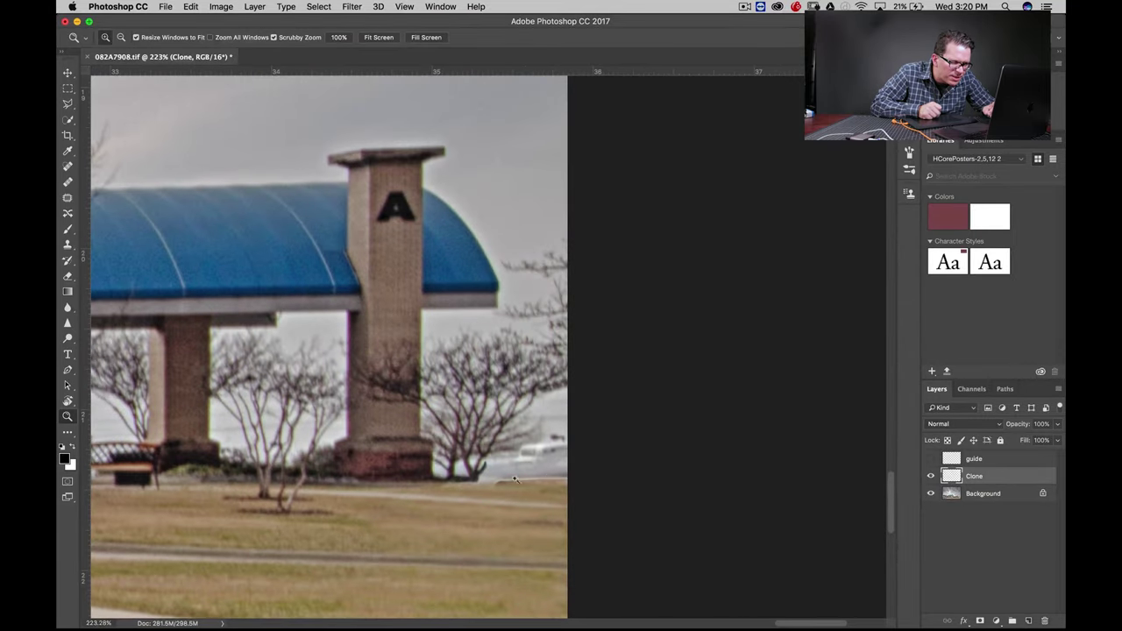
{"action": "left_click_drag", "start_coordinate": [515, 478], "coordinate": [488, 358]}
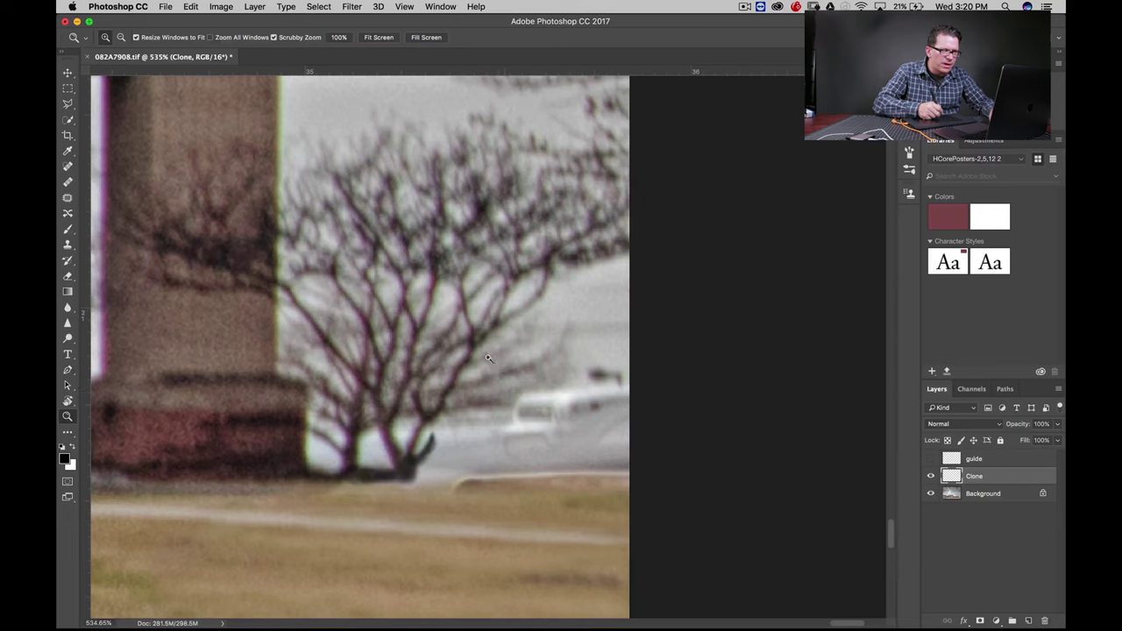
{"action": "key", "text": "s"}
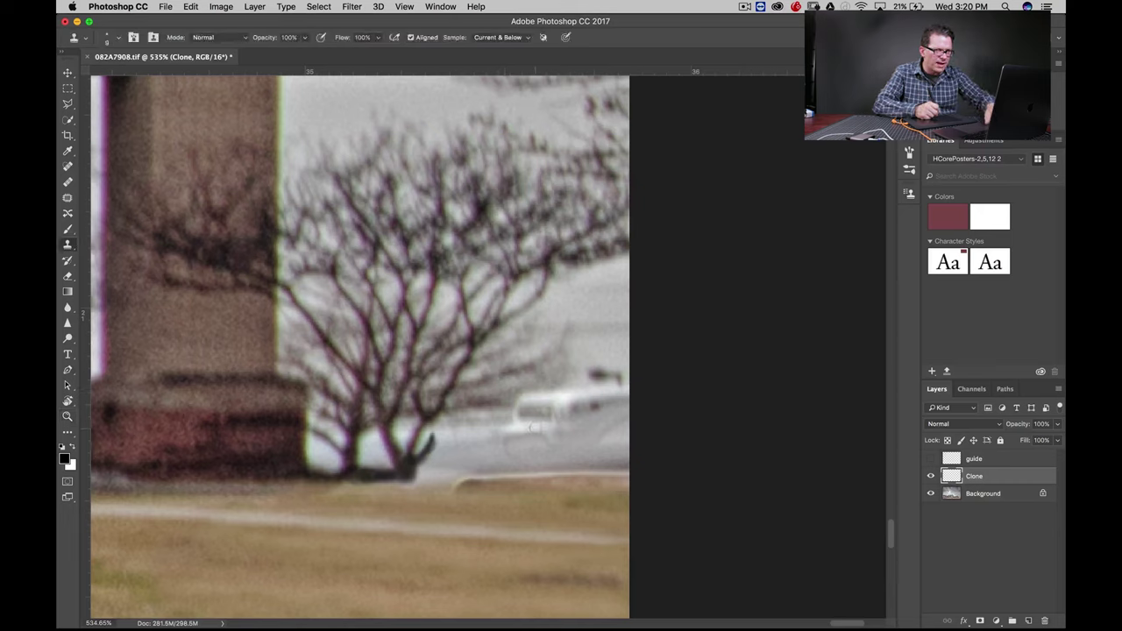
{"action": "key", "text": "bracketright"}
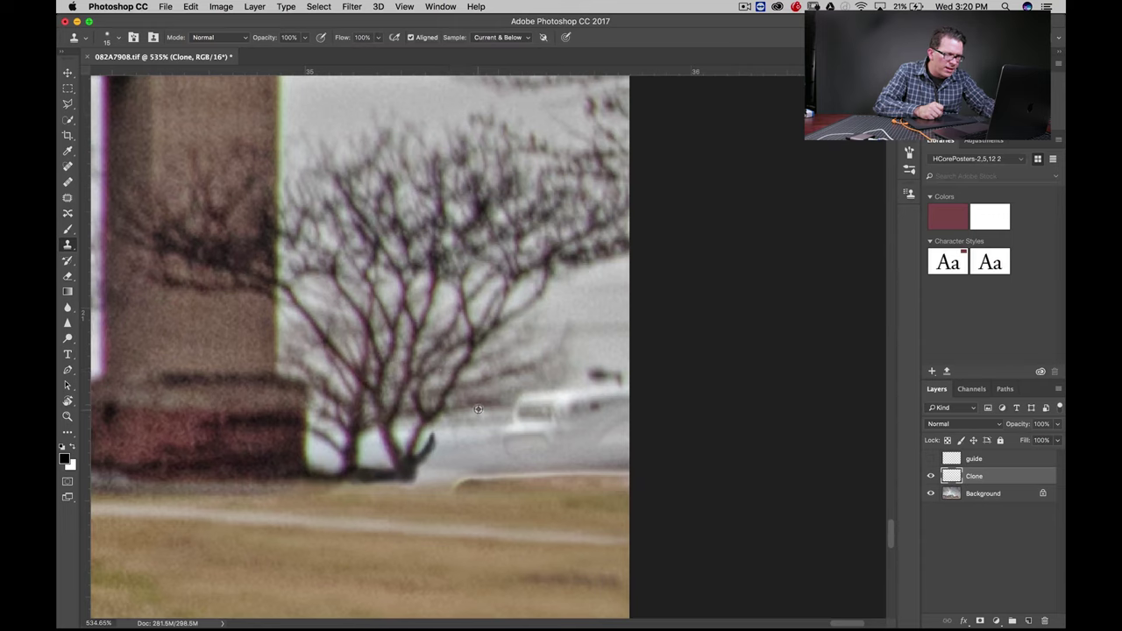
{"action": "left_click_drag", "start_coordinate": [522, 396], "coordinate": [555, 383]}
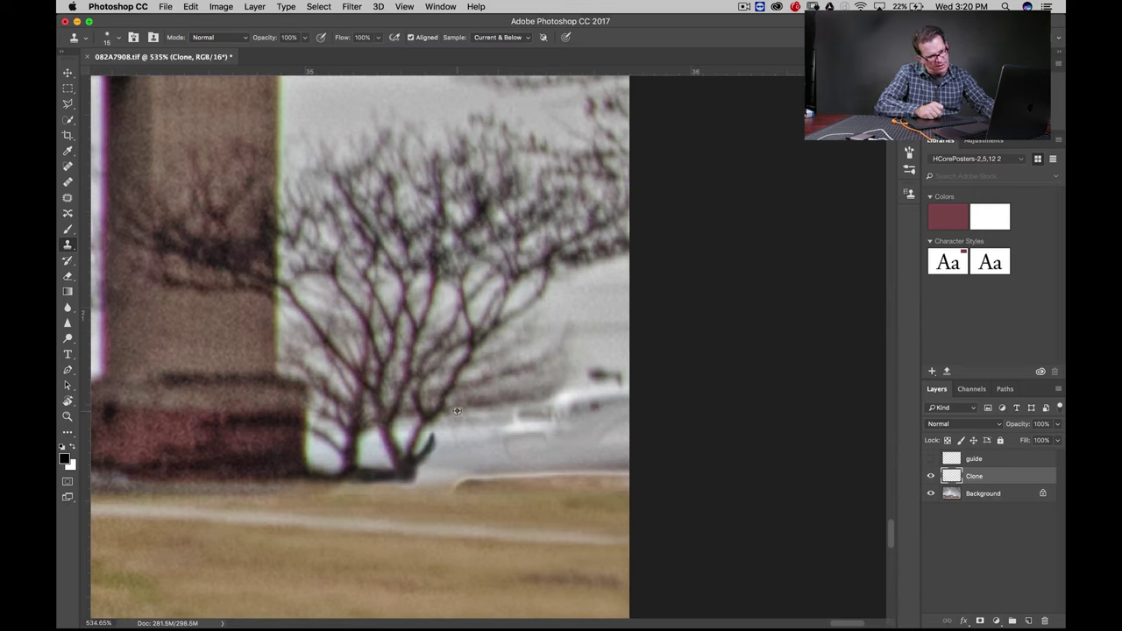
{"action": "left_click", "coordinate": [305, 38]}
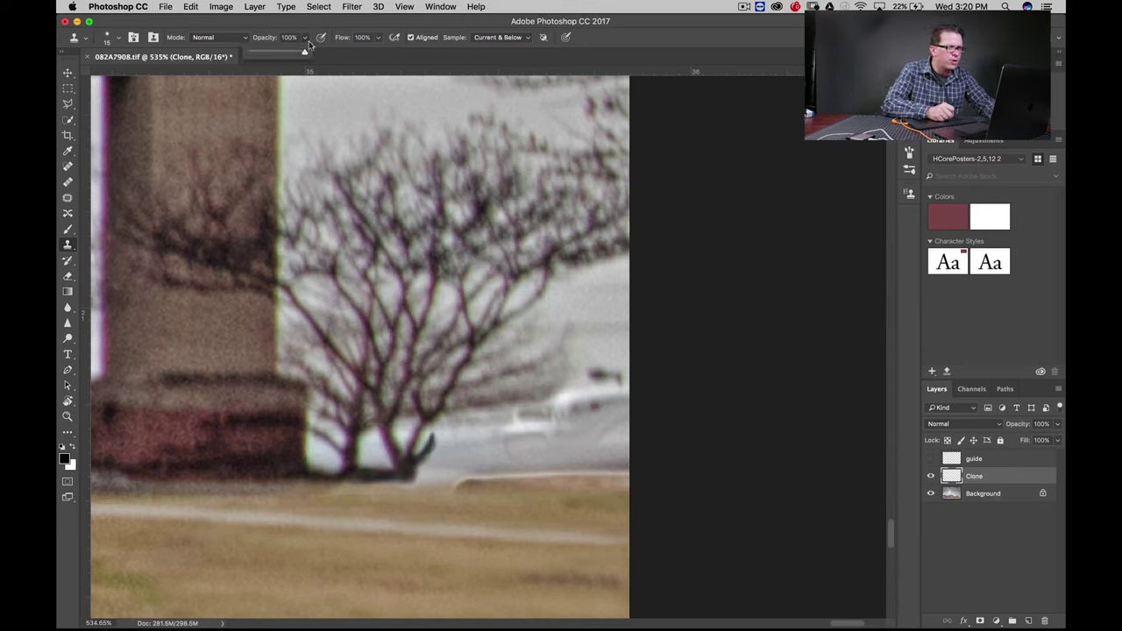
{"action": "left_click_drag", "start_coordinate": [305, 54], "coordinate": [294, 53]}
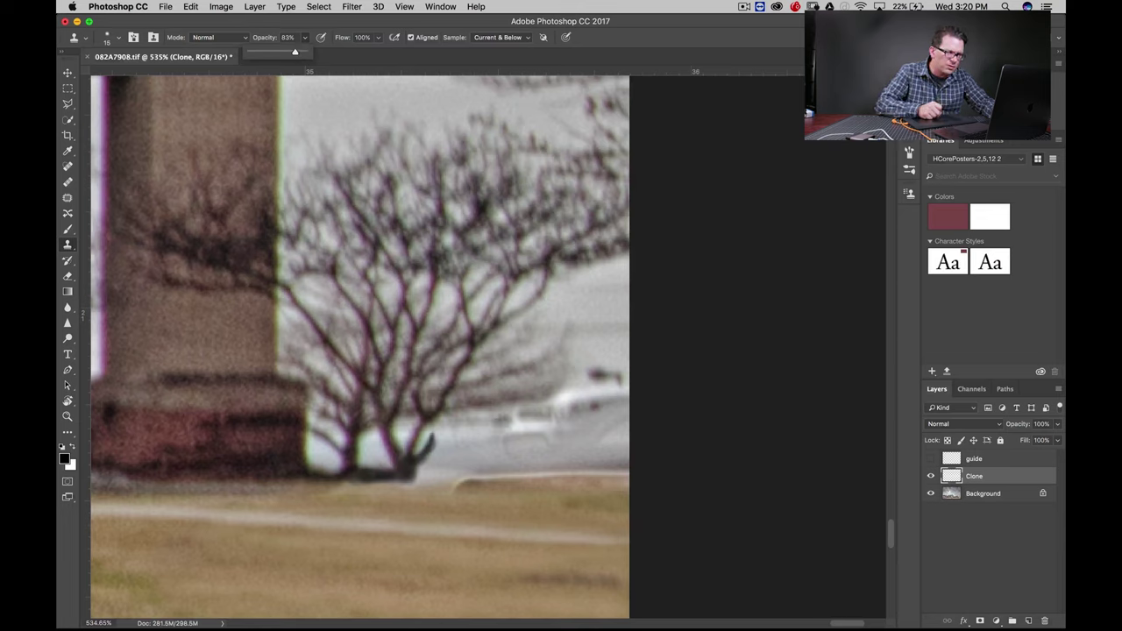
{"action": "left_click", "coordinate": [480, 411]}
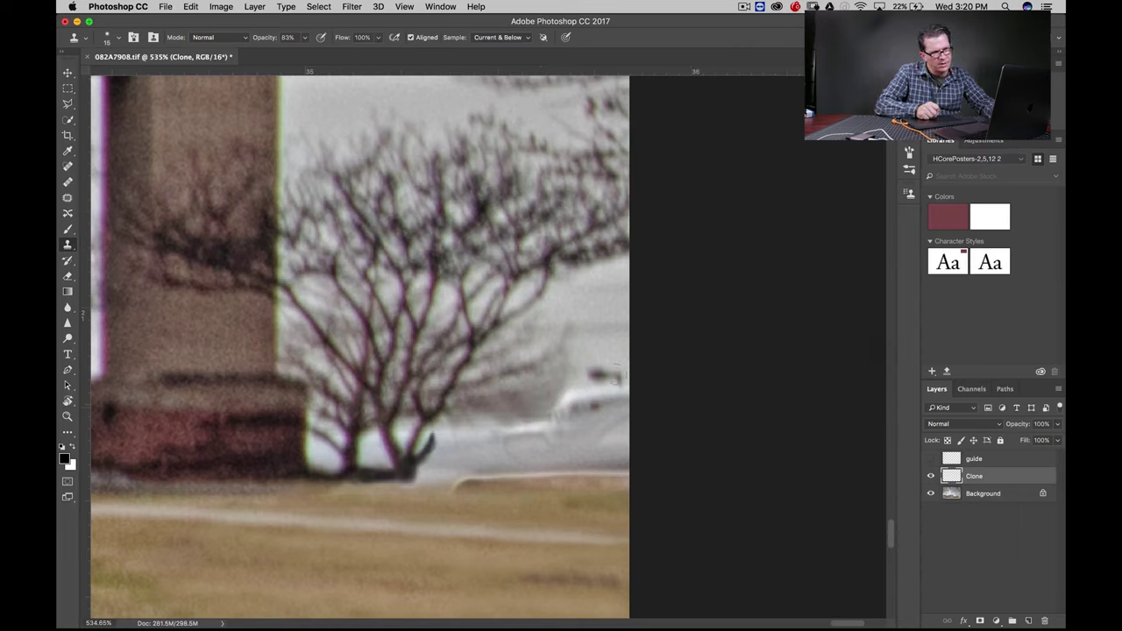
Clone sky over the dark blob, ground along the ground line and over the grey patch, then fit the image.
{"action": "left_click_drag", "start_coordinate": [607, 378], "coordinate": [575, 428]}
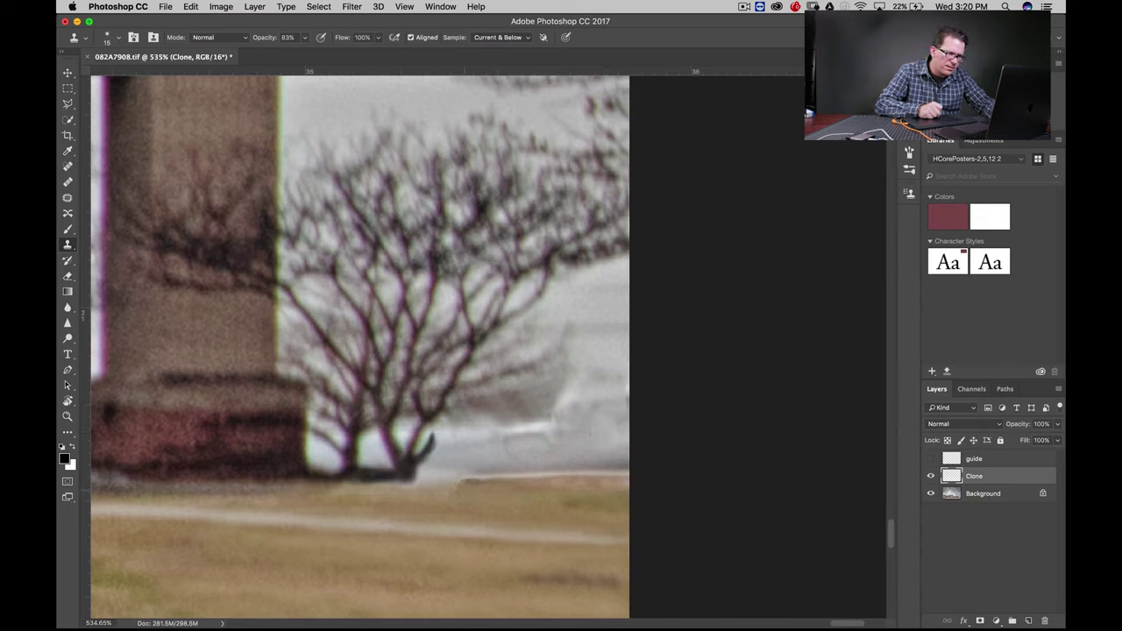
{"action": "left_click_drag", "start_coordinate": [463, 476], "coordinate": [606, 485]}
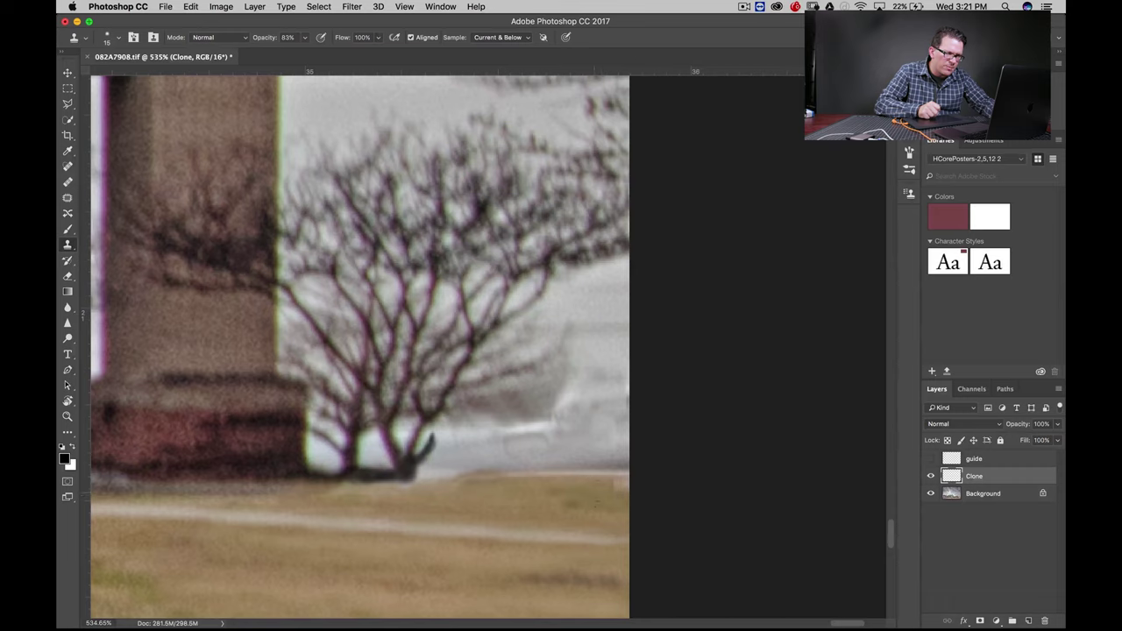
{"action": "left_click_drag", "start_coordinate": [605, 484], "coordinate": [614, 485]}
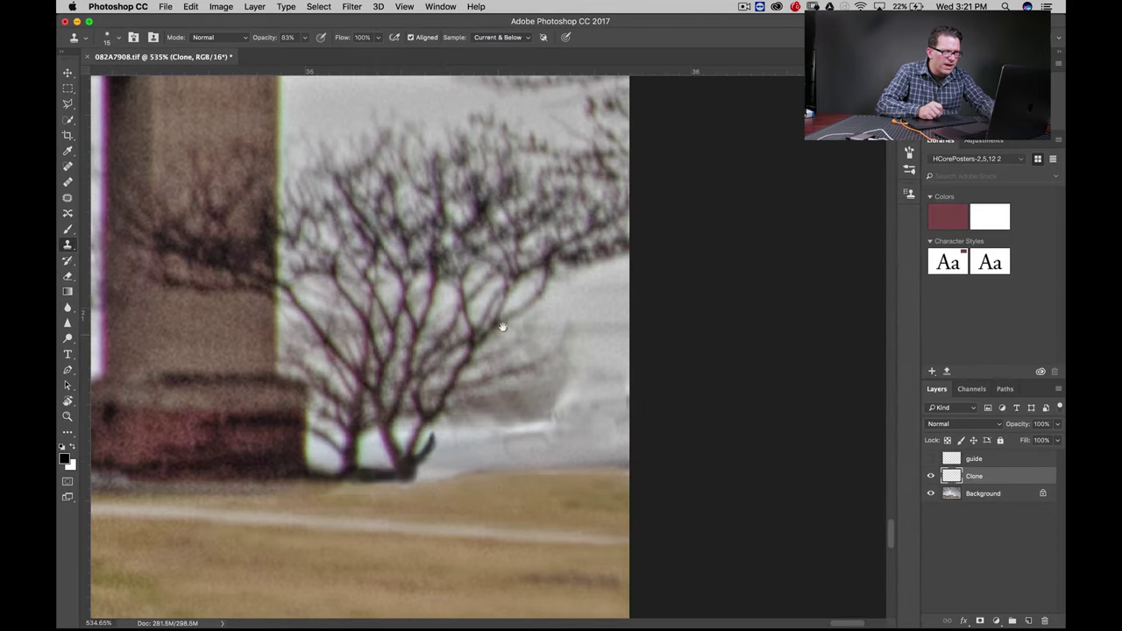
{"action": "scroll", "coordinate": [526, 342], "scroll_direction": "up", "scroll_amount": 3}
{"action": "scroll", "coordinate": [517, 289], "scroll_direction": "up", "scroll_amount": 3}
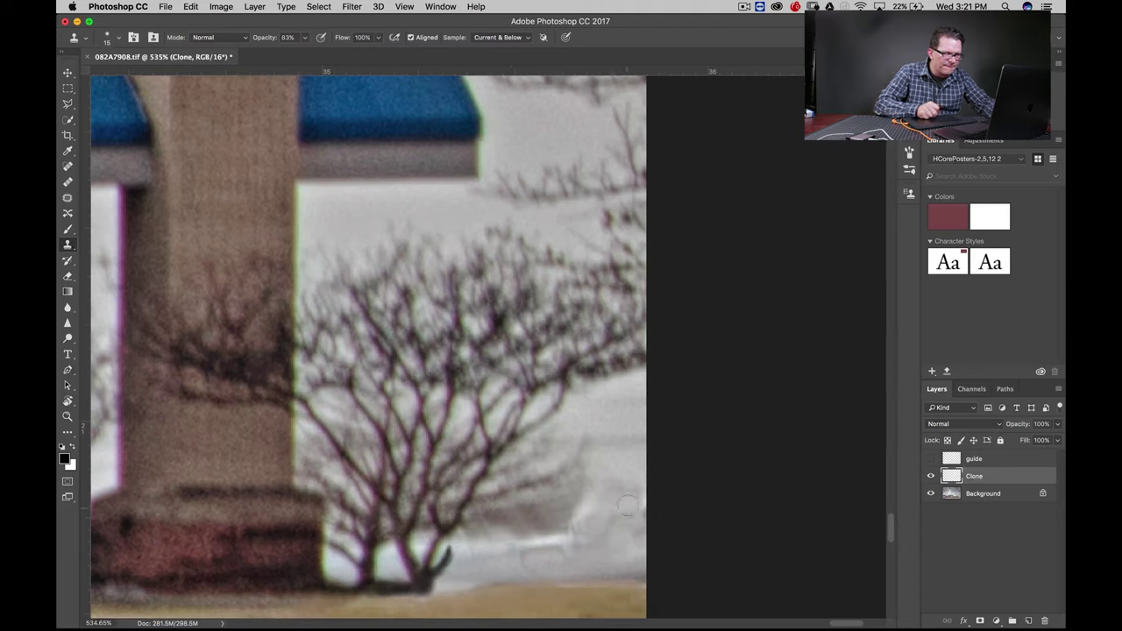
{"action": "left_click", "coordinate": [613, 429], "text": "alt"}
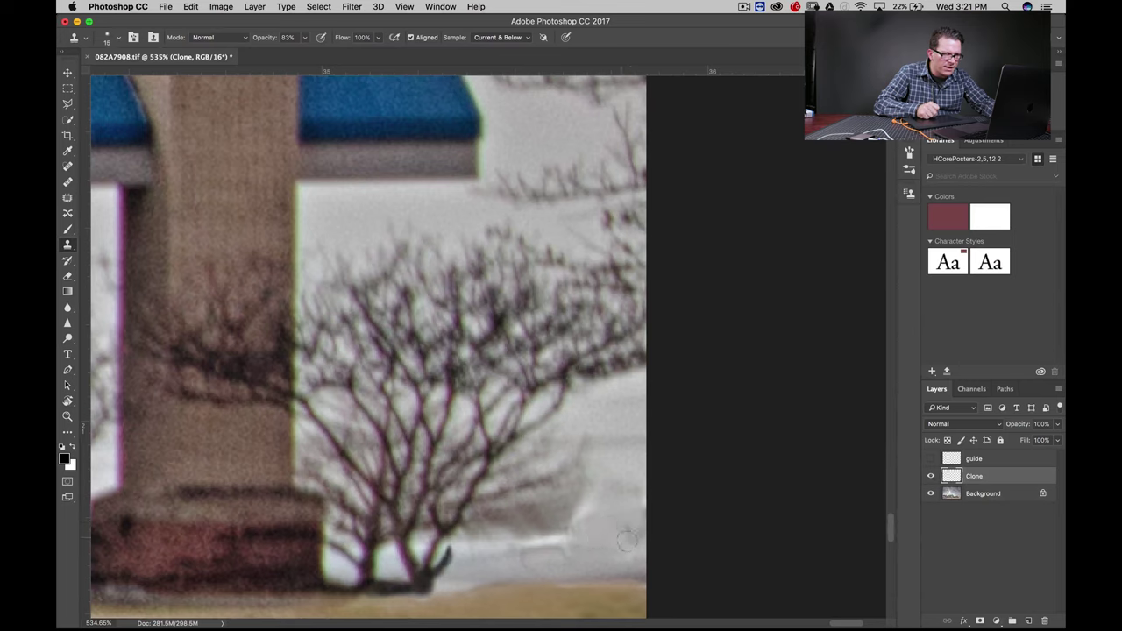
{"action": "left_click_drag", "start_coordinate": [627, 491], "coordinate": [633, 536]}
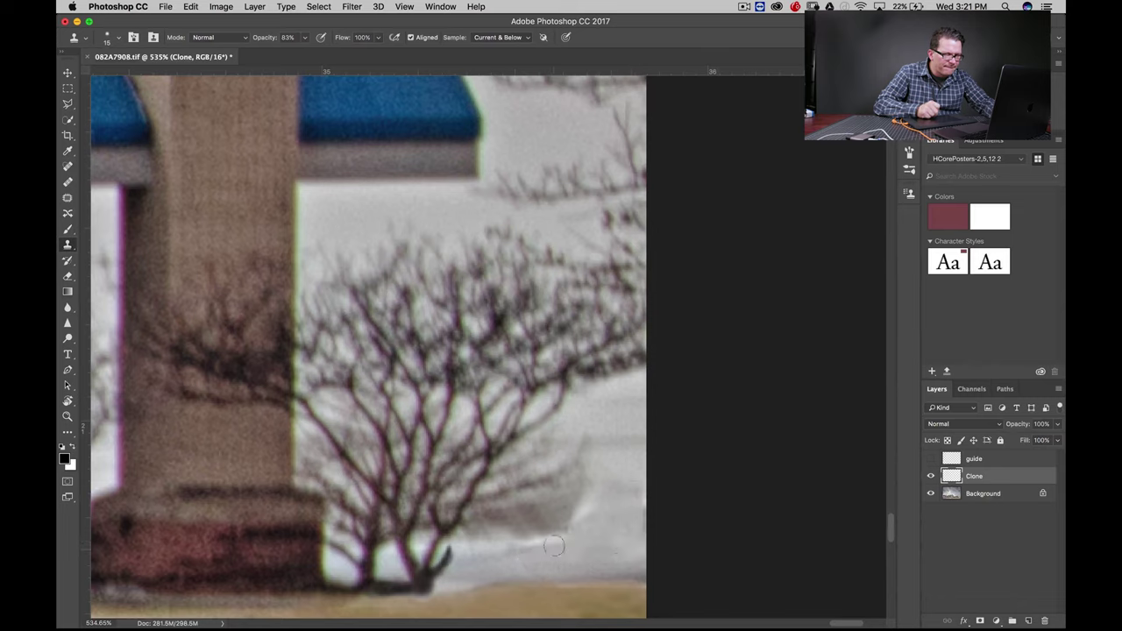
{"action": "key", "text": "z"}
{"action": "key", "text": "ctrl+0"}
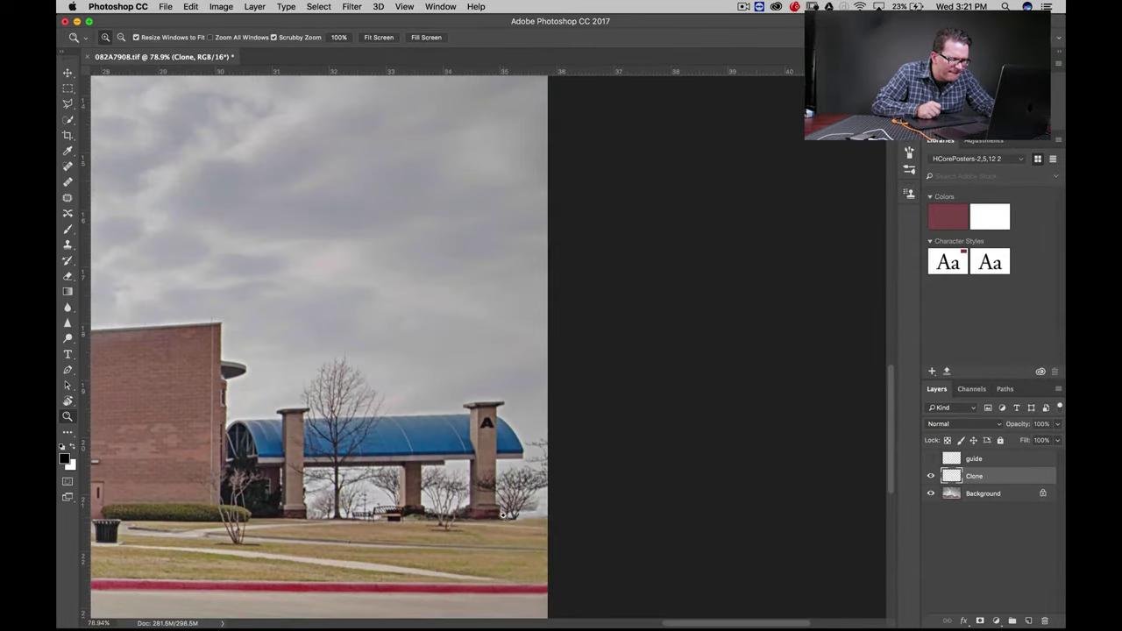
Set a 0%-hardness, 41%-opacity Clone Stamp and softly blend the patch right of the tree base.
{"action": "left_click", "coordinate": [542, 524], "text": "alt"}
{"action": "left_click_drag", "start_coordinate": [542, 524], "coordinate": [579, 523]}
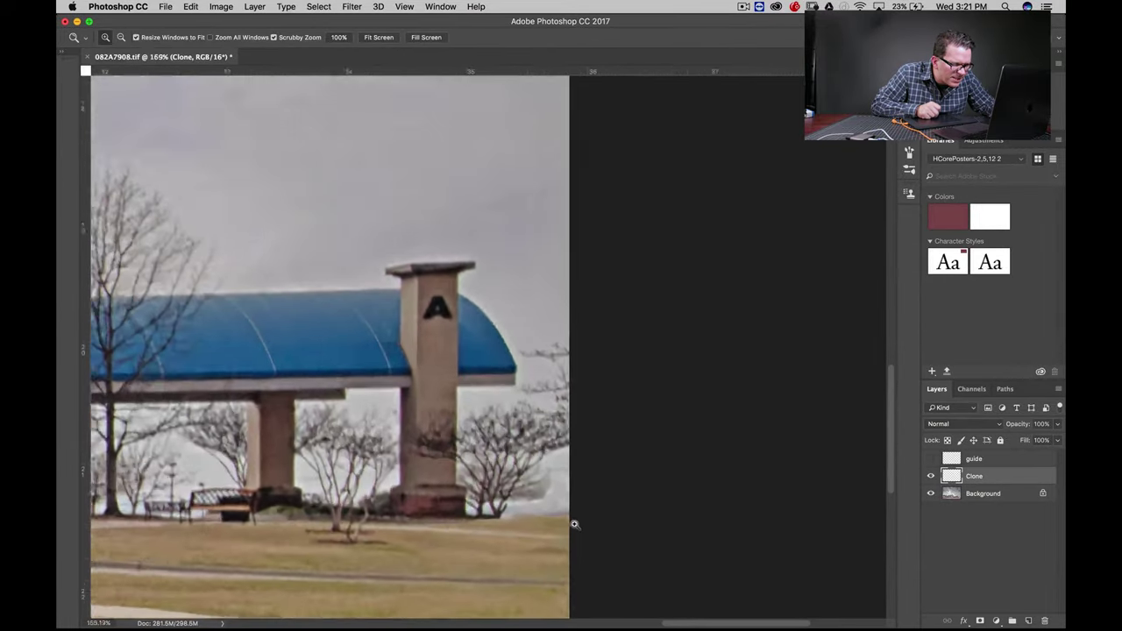
{"action": "key", "text": "s"}
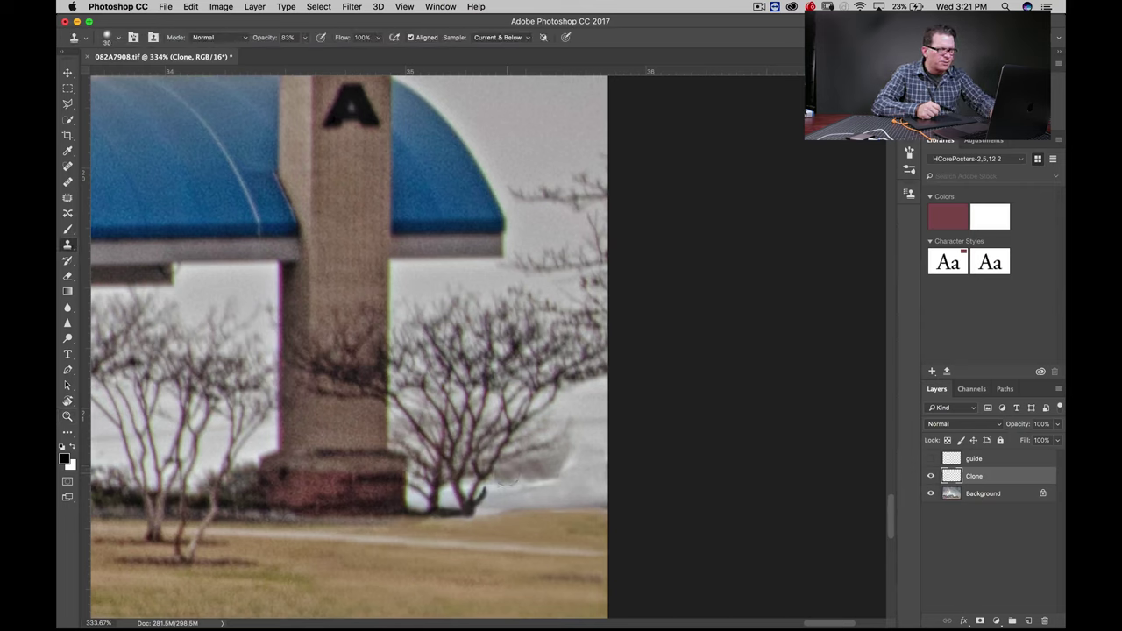
{"action": "left_click", "coordinate": [119, 39]}
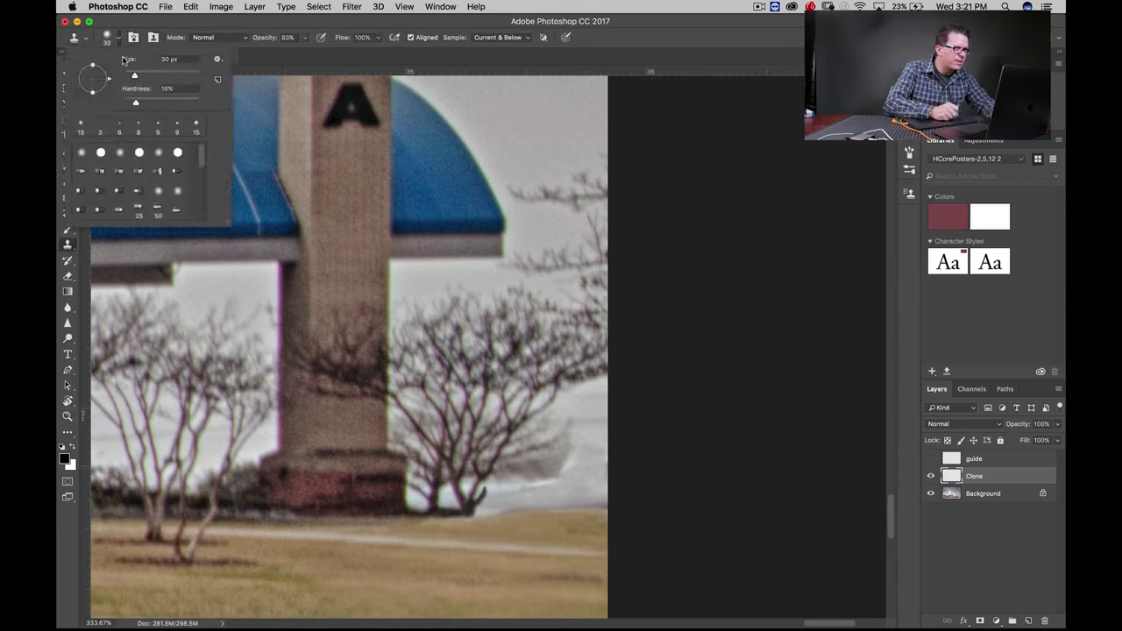
{"action": "left_click_drag", "start_coordinate": [139, 102], "coordinate": [124, 102]}
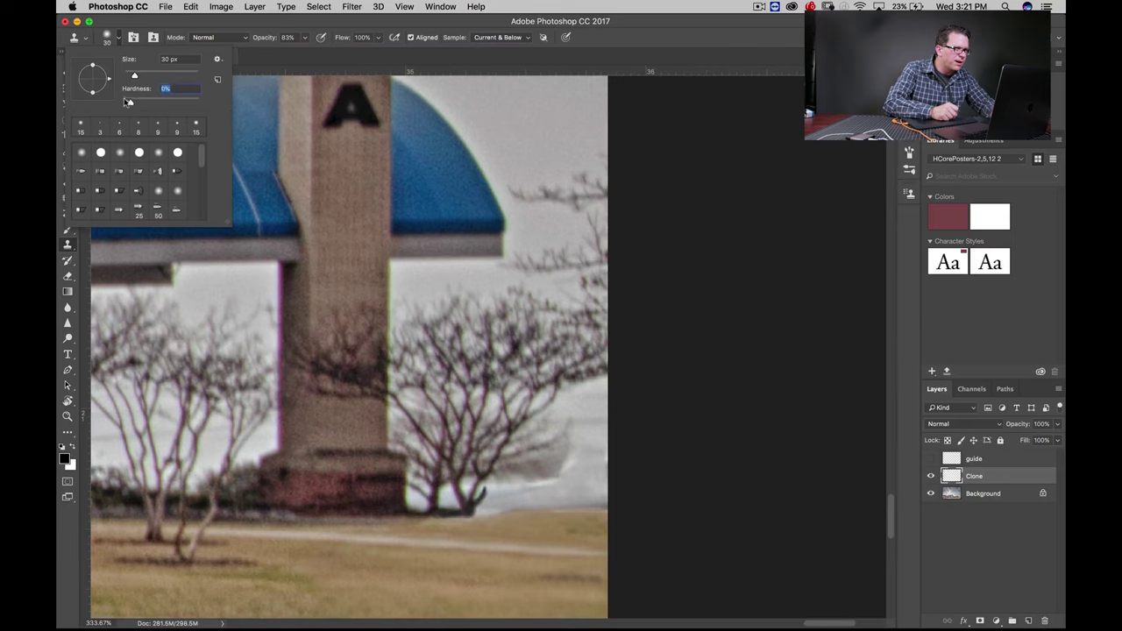
{"action": "left_click", "coordinate": [300, 40]}
{"action": "left_click_drag", "start_coordinate": [306, 55], "coordinate": [282, 52]}
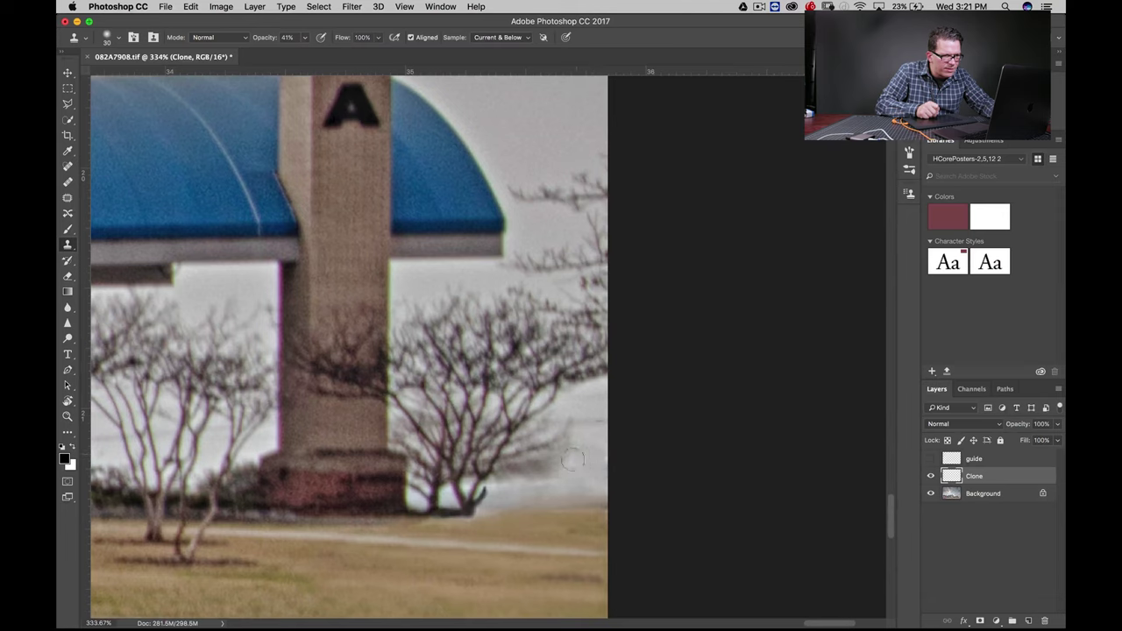
{"action": "left_click", "coordinate": [581, 483]}
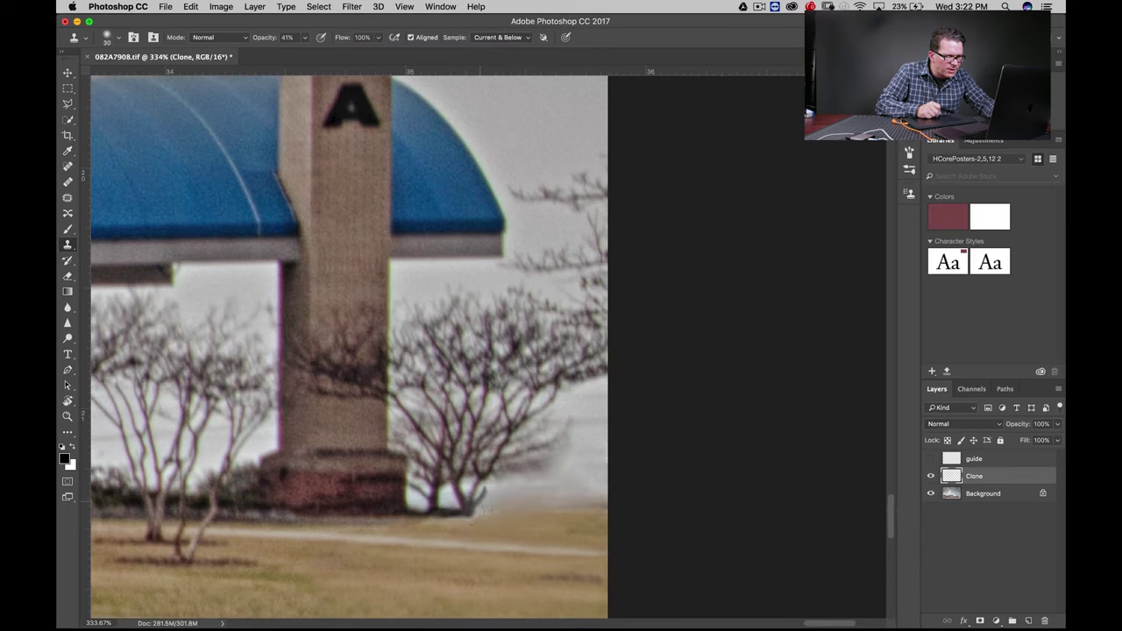
{"action": "key", "text": "z"}
{"action": "left_click_drag", "start_coordinate": [496, 491], "coordinate": [446, 511]}
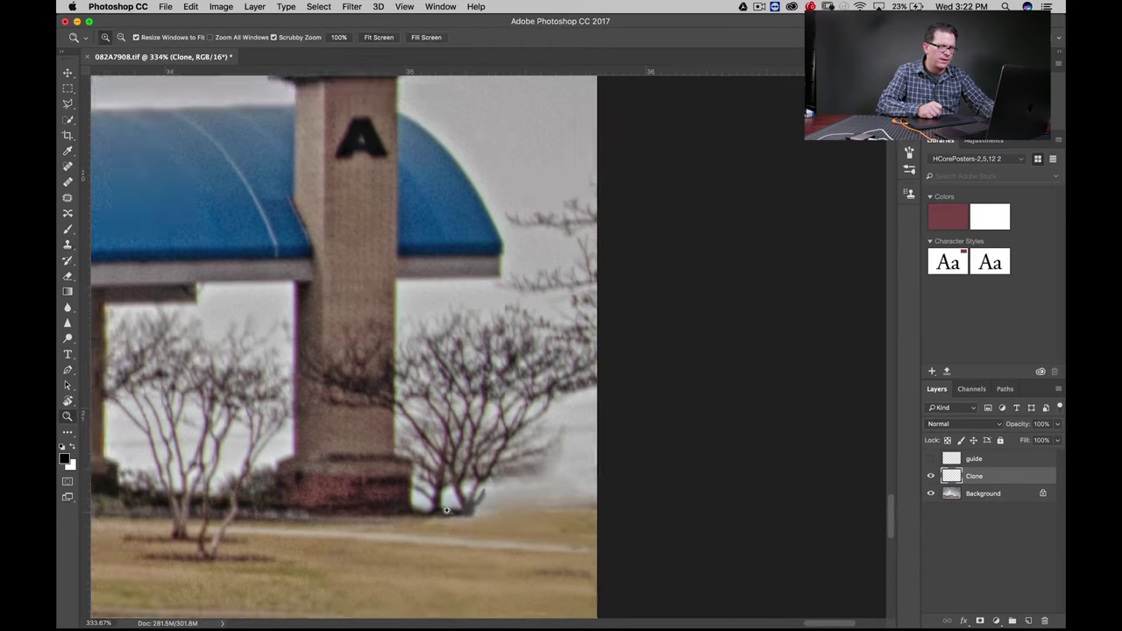
{"action": "key", "text": "super+0"}
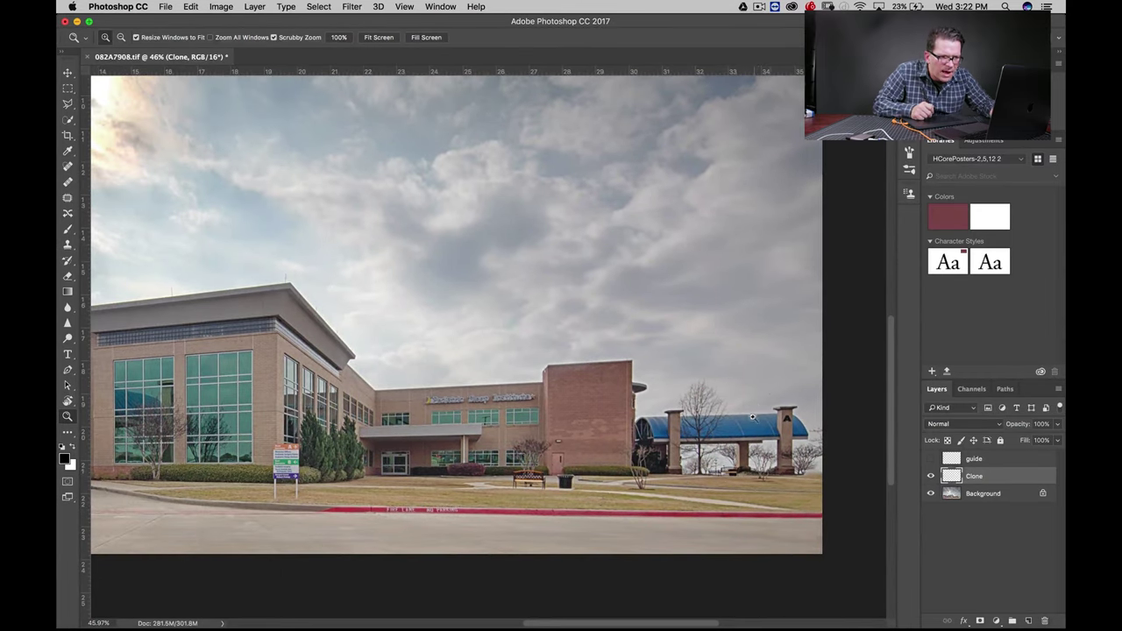
{"action": "mouse_move", "coordinate": [810, 471]}
{"action": "left_mouse_down"}
{"action": "mouse_move", "coordinate": [839, 498]}
{"action": "mouse_move", "coordinate": [825, 499]}
{"action": "left_mouse_up"}
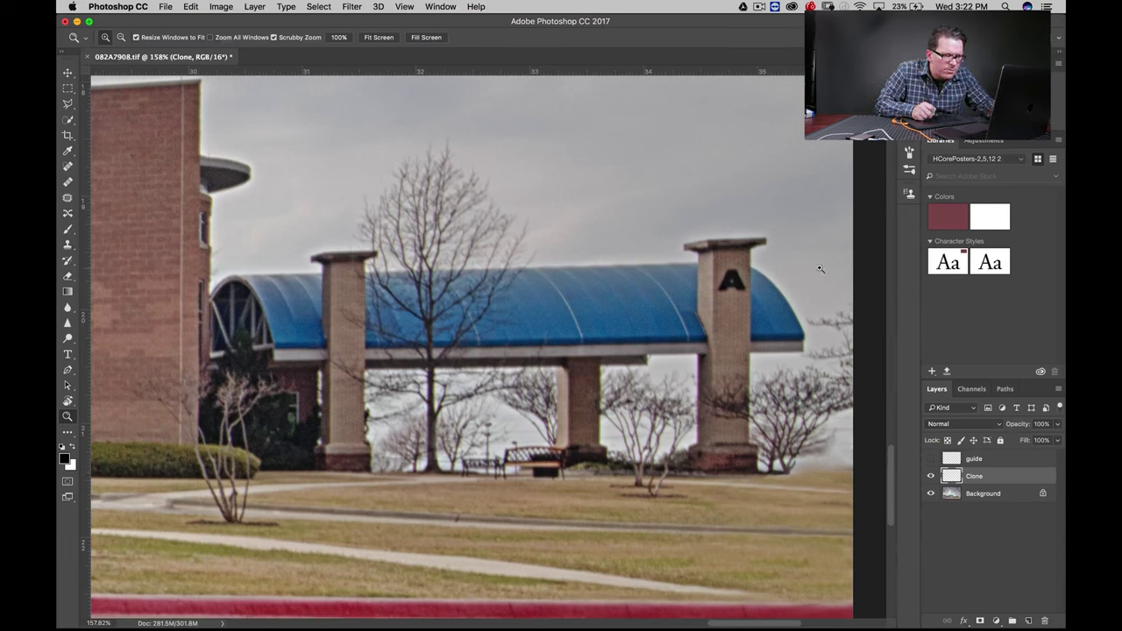
{"action": "key", "text": "s"}
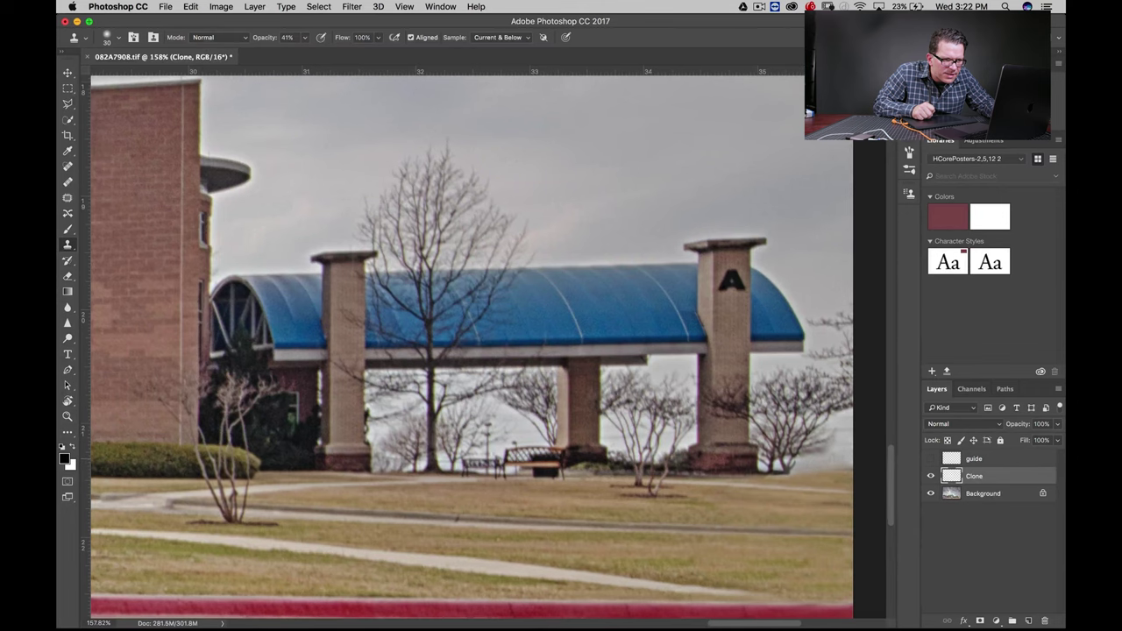
{"action": "key", "text": "z"}
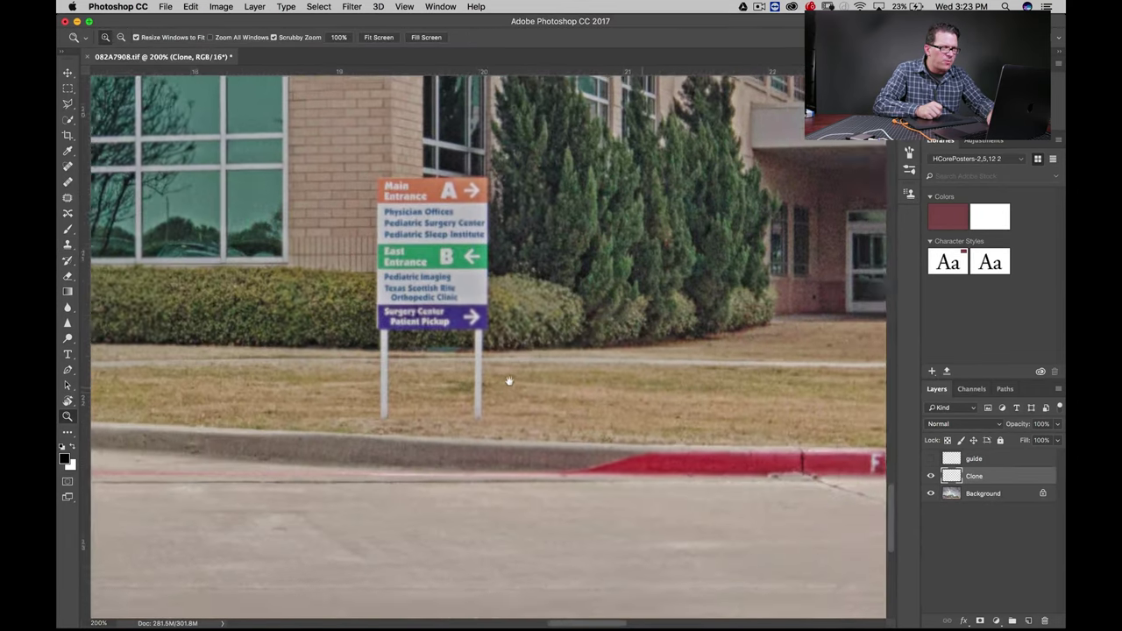
Zoom out to about 154% to frame the directional sign, its two posts and the building.
{"action": "scroll", "coordinate": [495, 497], "scroll_direction": "up", "scroll_amount": 5}
{"action": "scroll", "coordinate": [495, 497], "scroll_direction": "up", "scroll_amount": 2}
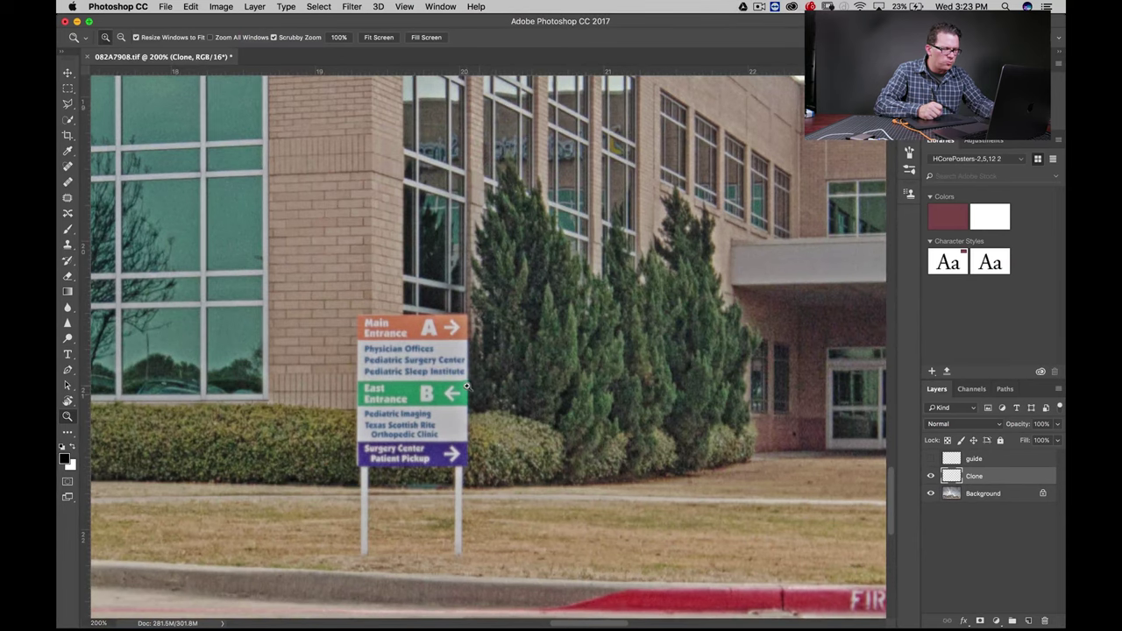
{"action": "left_click_drag", "start_coordinate": [489, 406], "coordinate": [412, 247]}
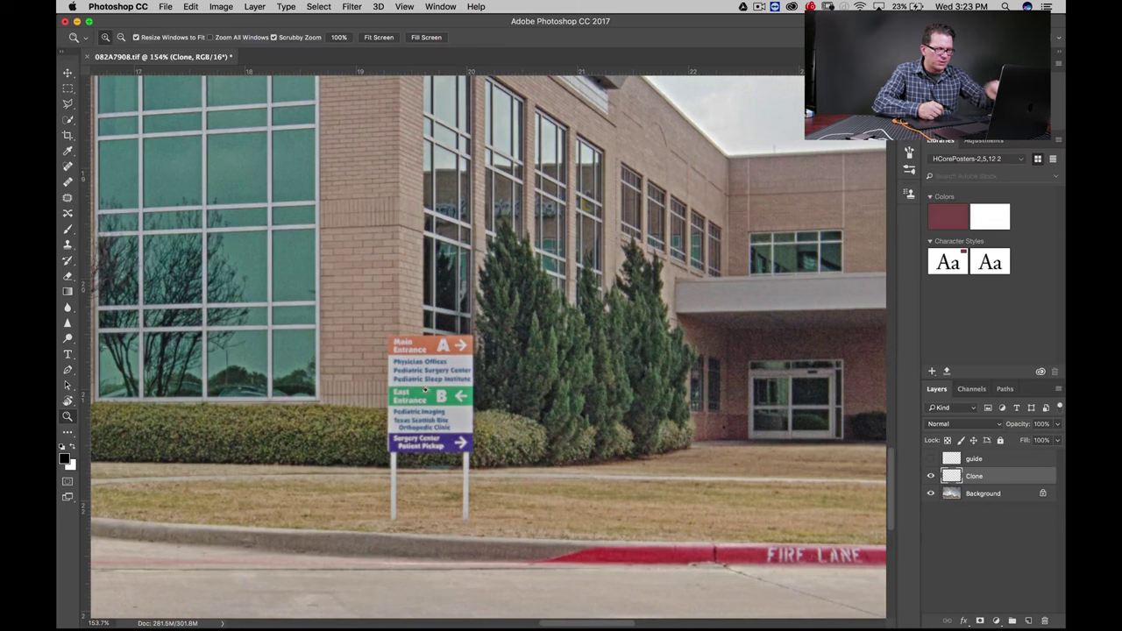
Raise Clone Stamp opacity to 100% and clone grass over the bases of both posts.
{"action": "key", "text": "s"}
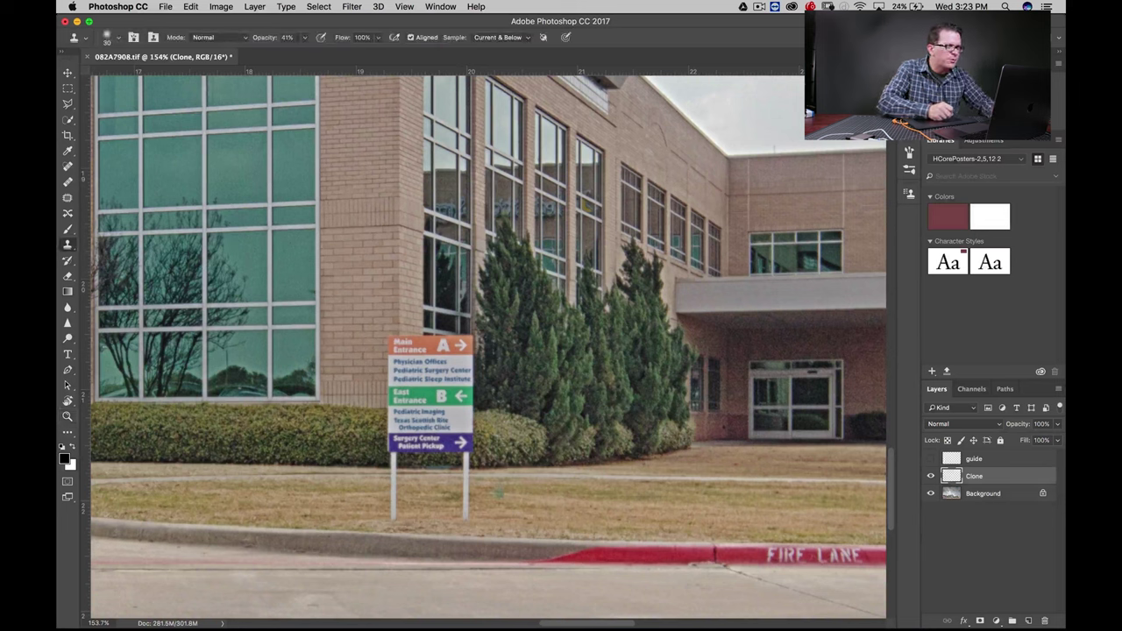
{"action": "left_click", "coordinate": [304, 37]}
{"action": "left_click_drag", "start_coordinate": [302, 52], "coordinate": [337, 52]}
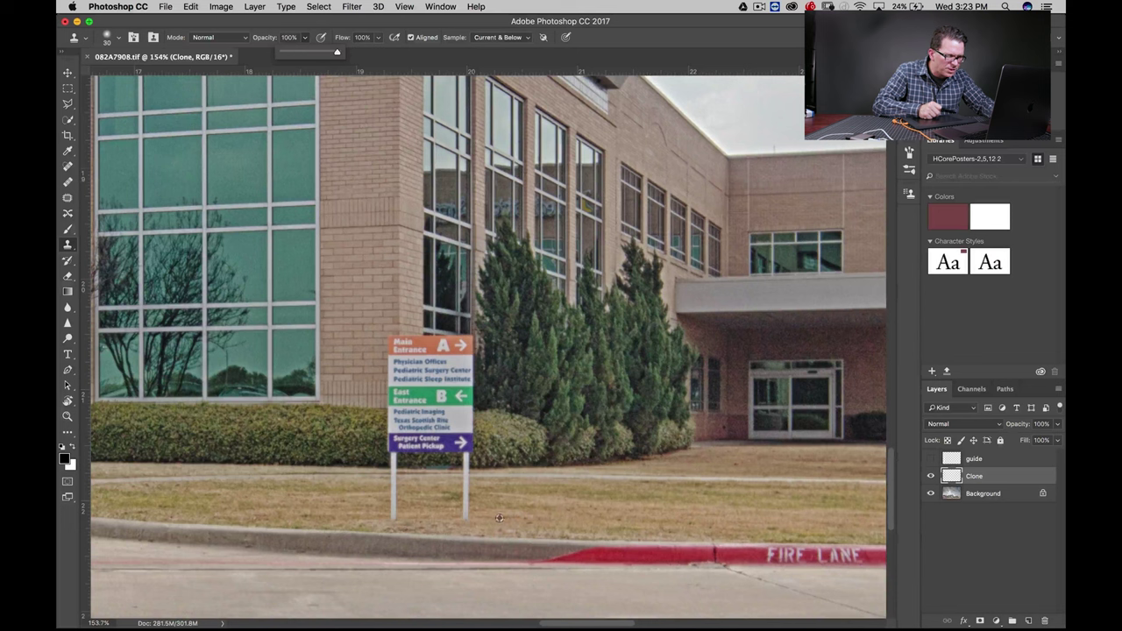
{"action": "left_click", "coordinate": [463, 496]}
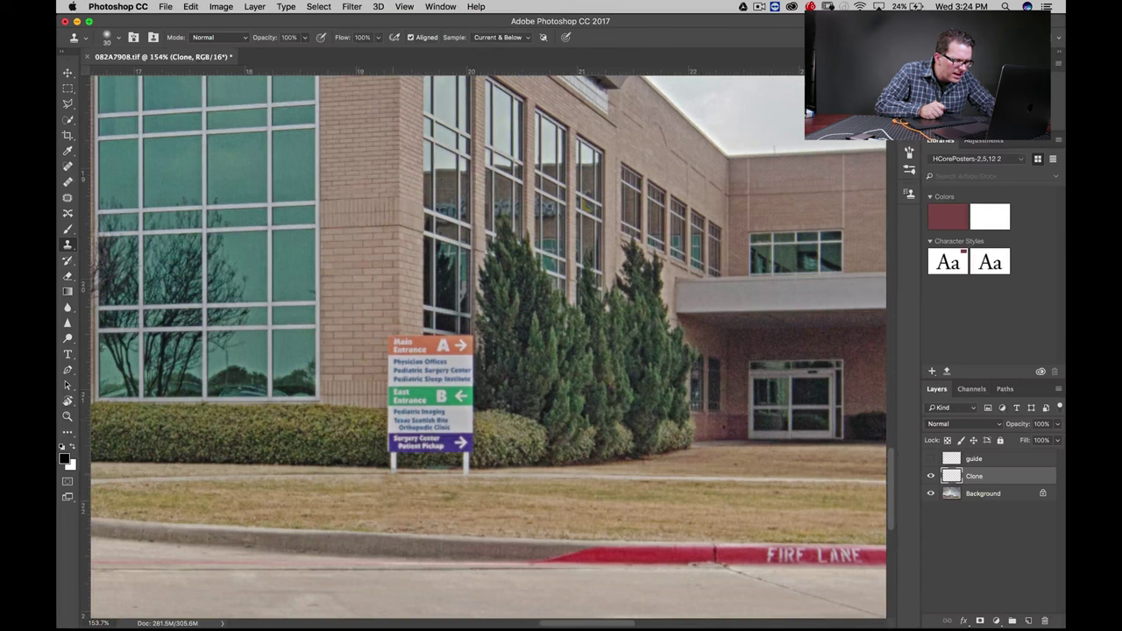
{"action": "mouse_move", "coordinate": [391, 465]}
{"action": "left_mouse_down"}
{"action": "mouse_move", "coordinate": [398, 421]}
{"action": "mouse_move", "coordinate": [430, 444]}
{"action": "mouse_move", "coordinate": [414, 439]}
{"action": "mouse_move", "coordinate": [438, 433]}
{"action": "mouse_move", "coordinate": [405, 420]}
{"action": "mouse_move", "coordinate": [393, 430]}
{"action": "left_mouse_up"}
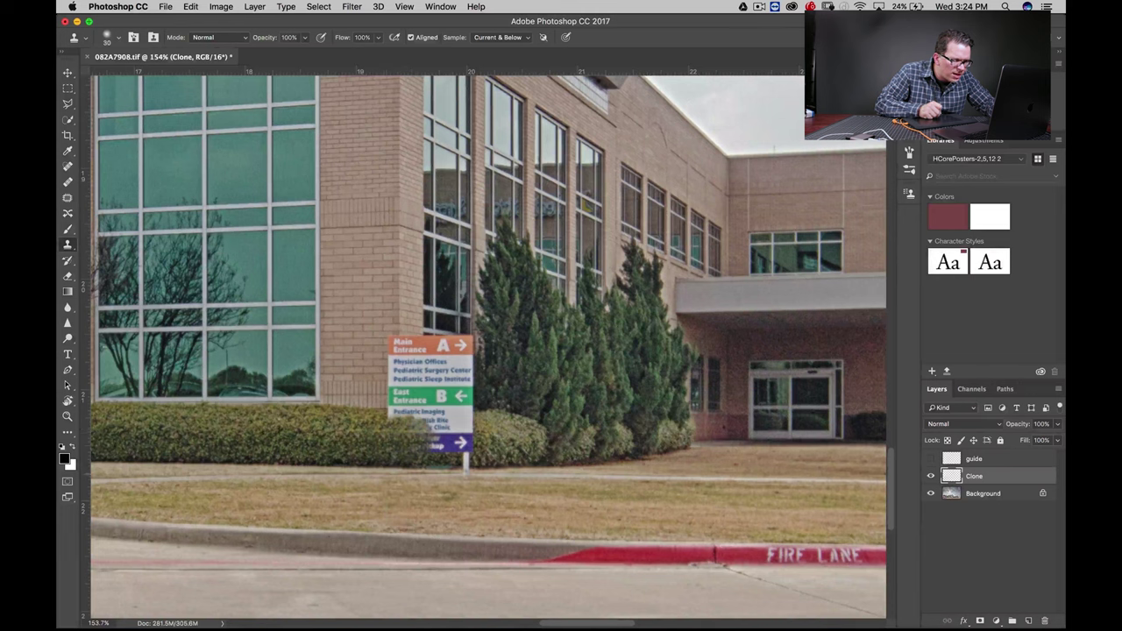
Paint hedge texture over the posts and the sign's purple and text bottom panels.
{"action": "mouse_move", "coordinate": [465, 467]}
{"action": "left_mouse_down"}
{"action": "mouse_move", "coordinate": [470, 455]}
{"action": "mouse_move", "coordinate": [442, 443]}
{"action": "left_mouse_up"}
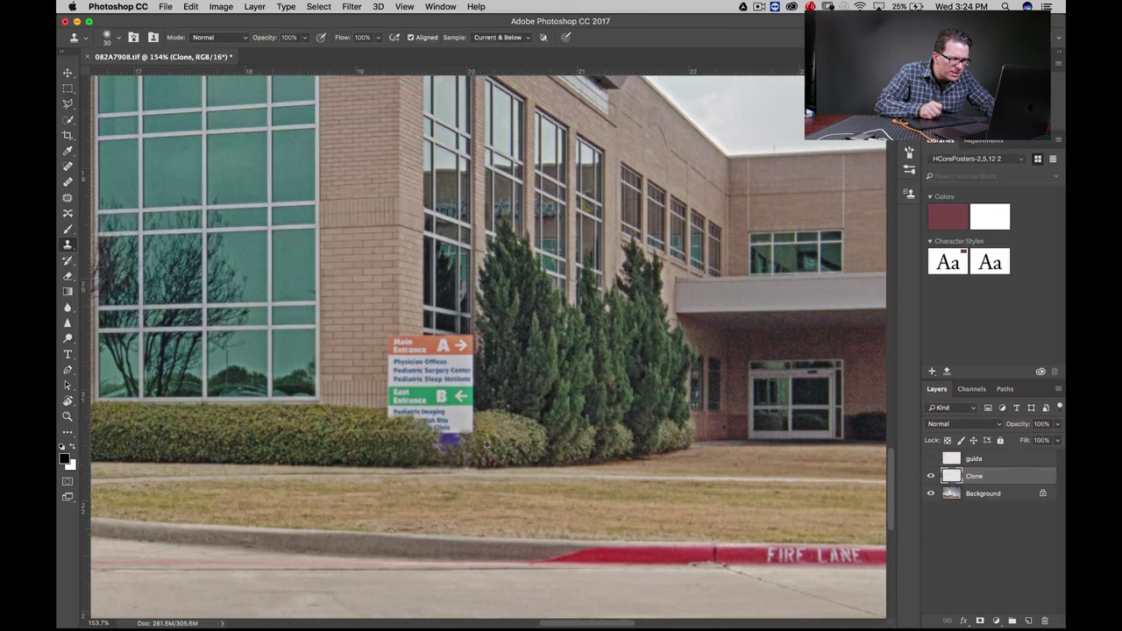
{"action": "left_click", "coordinate": [445, 437]}
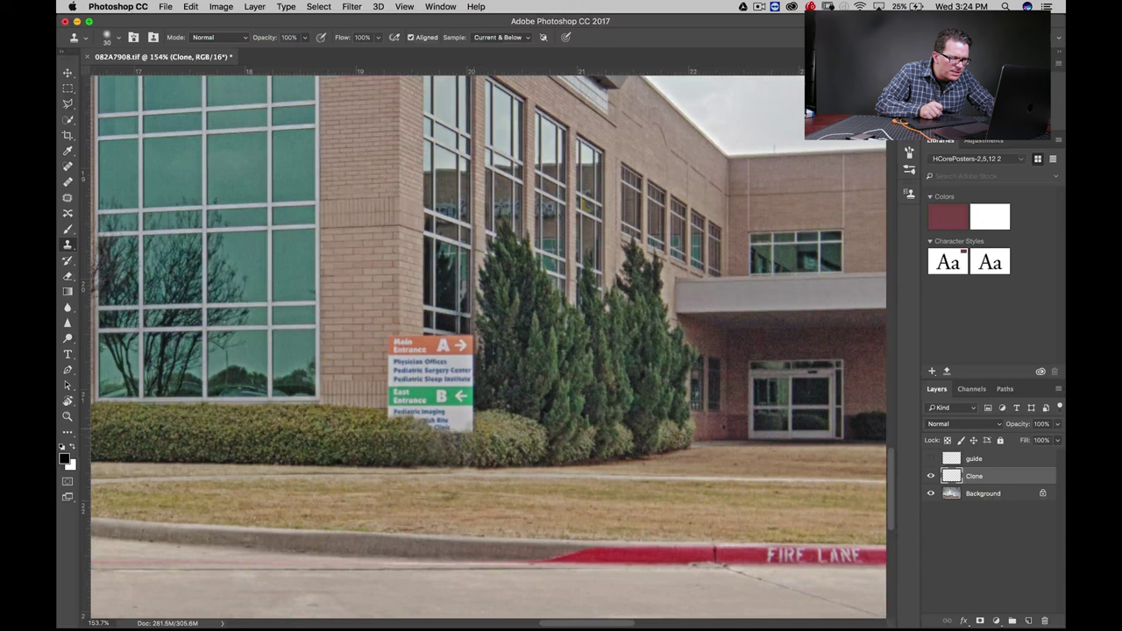
{"action": "left_click", "coordinate": [470, 424]}
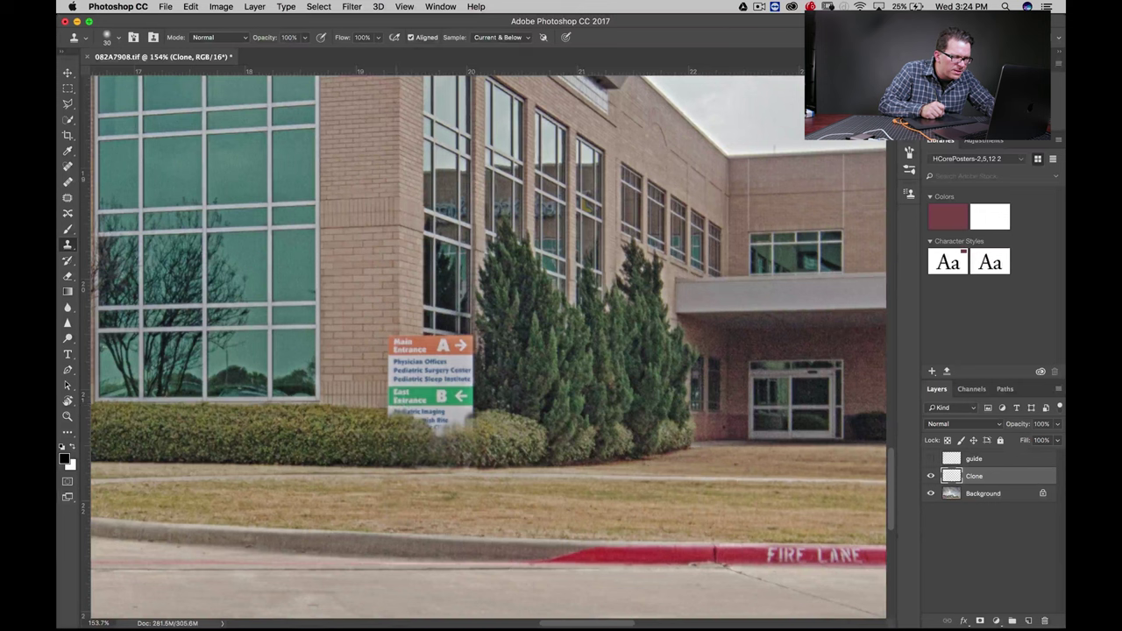
{"action": "mouse_move", "coordinate": [420, 410]}
{"action": "left_mouse_down"}
{"action": "mouse_move", "coordinate": [449, 428]}
{"action": "mouse_move", "coordinate": [426, 429]}
{"action": "left_mouse_up"}
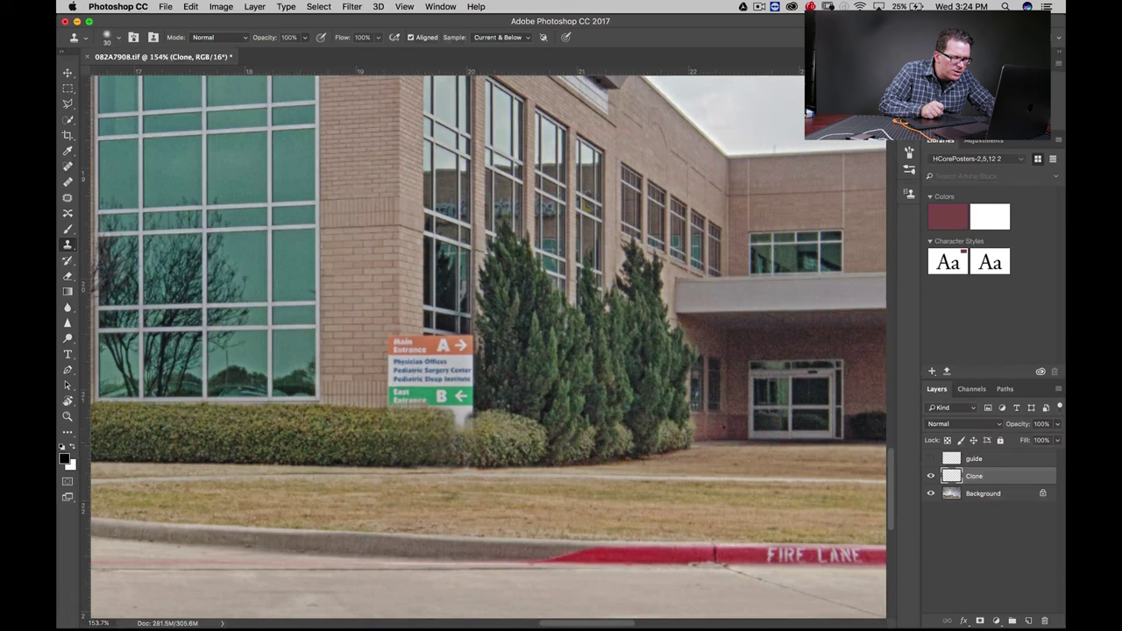
{"action": "left_click_drag", "start_coordinate": [459, 421], "coordinate": [465, 411]}
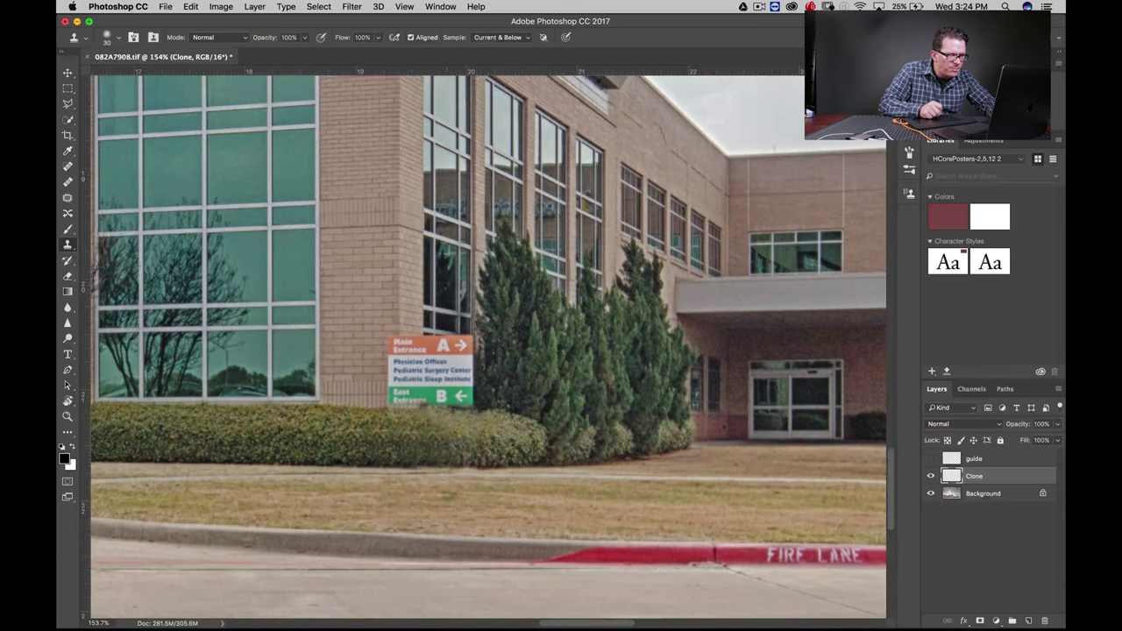
Zoom out to check the whole building, then zoom back to about 172% on the sign.
{"action": "key", "text": "z"}
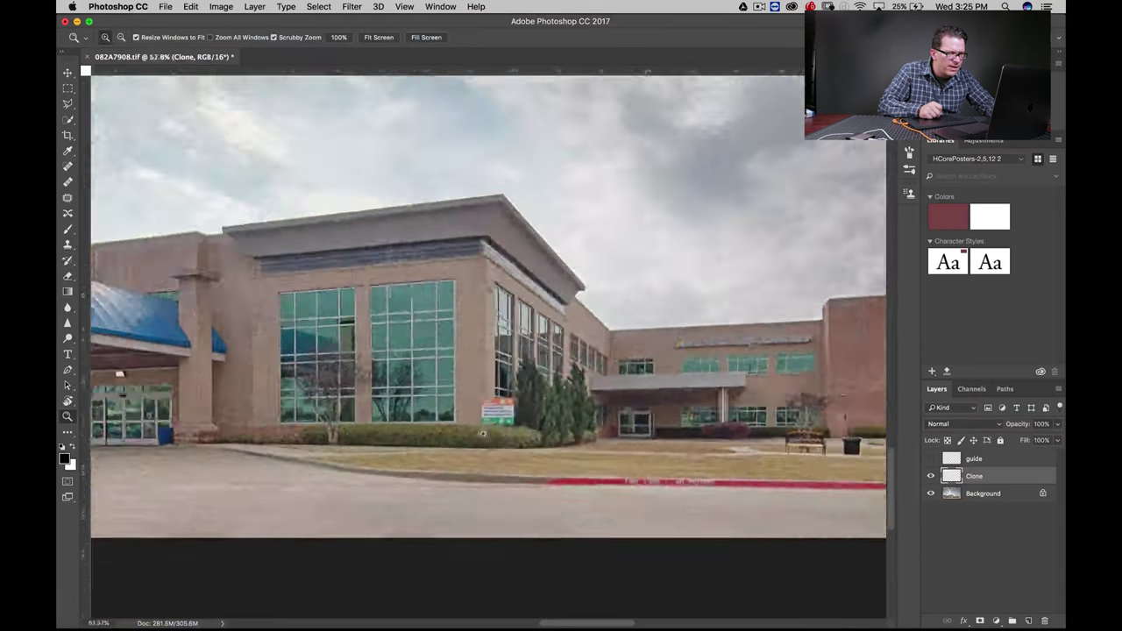
{"action": "mouse_move", "coordinate": [614, 453]}
{"action": "left_mouse_down"}
{"action": "mouse_move", "coordinate": [529, 453]}
{"action": "mouse_move", "coordinate": [611, 438]}
{"action": "left_mouse_up"}
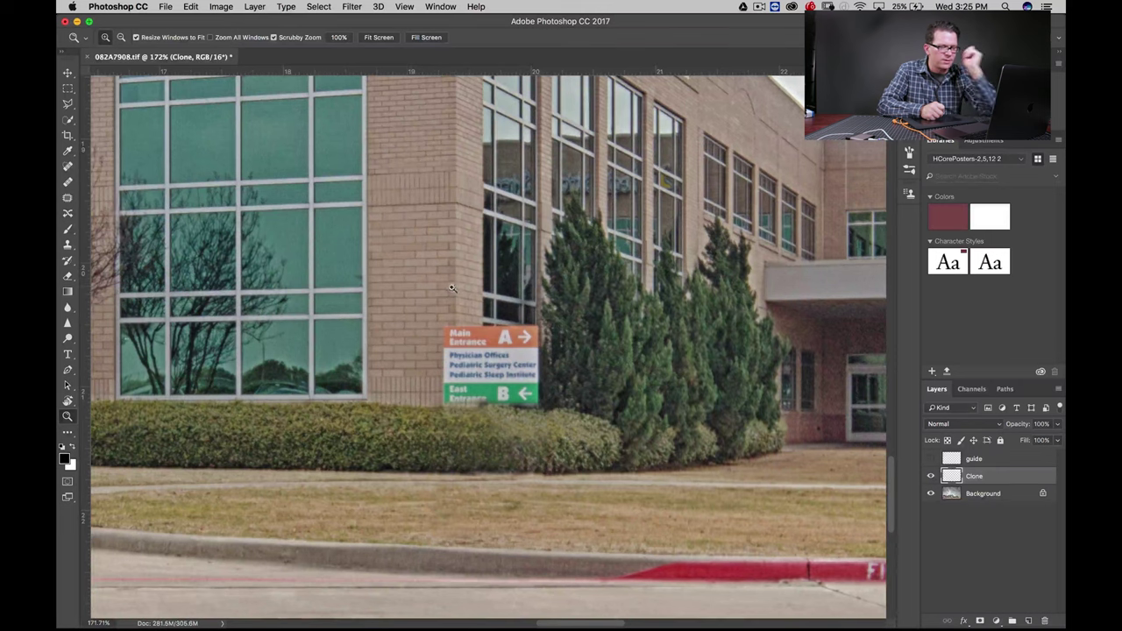
{"action": "key", "text": "l"}
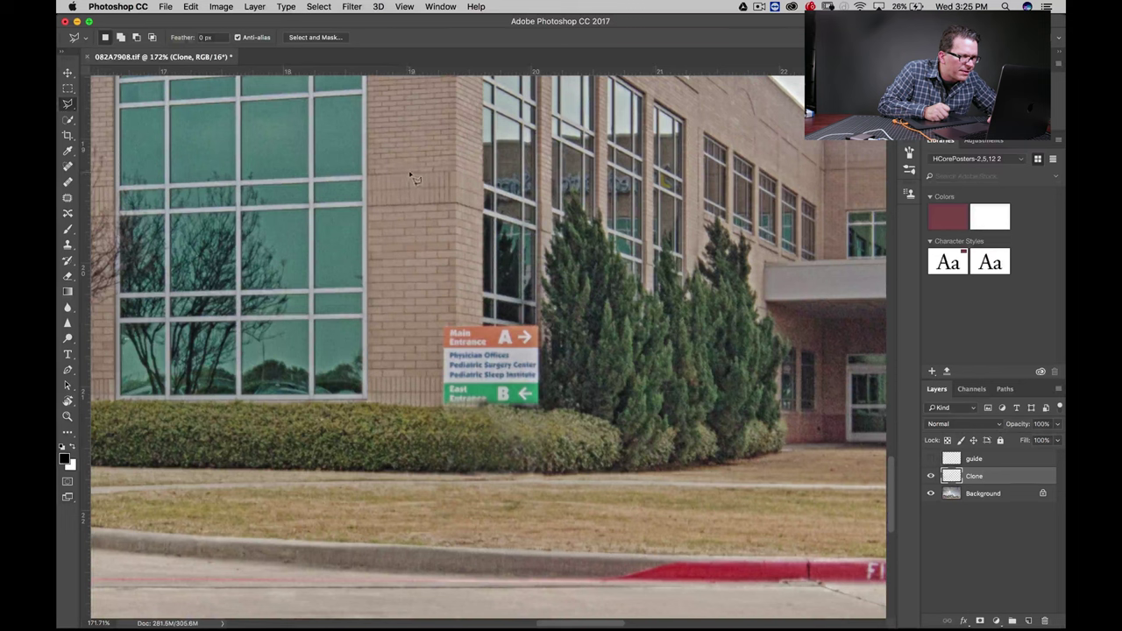
Lasso a brick patch beside the windows and paste a copy from Background as Layer 1.
{"action": "mouse_move", "coordinate": [414, 178]}
{"action": "left_mouse_down"}
{"action": "mouse_move", "coordinate": [419, 206]}
{"action": "mouse_move", "coordinate": [480, 215]}
{"action": "mouse_move", "coordinate": [486, 184]}
{"action": "mouse_move", "coordinate": [462, 175]}
{"action": "mouse_move", "coordinate": [417, 178]}
{"action": "mouse_move", "coordinate": [409, 202]}
{"action": "left_mouse_up"}
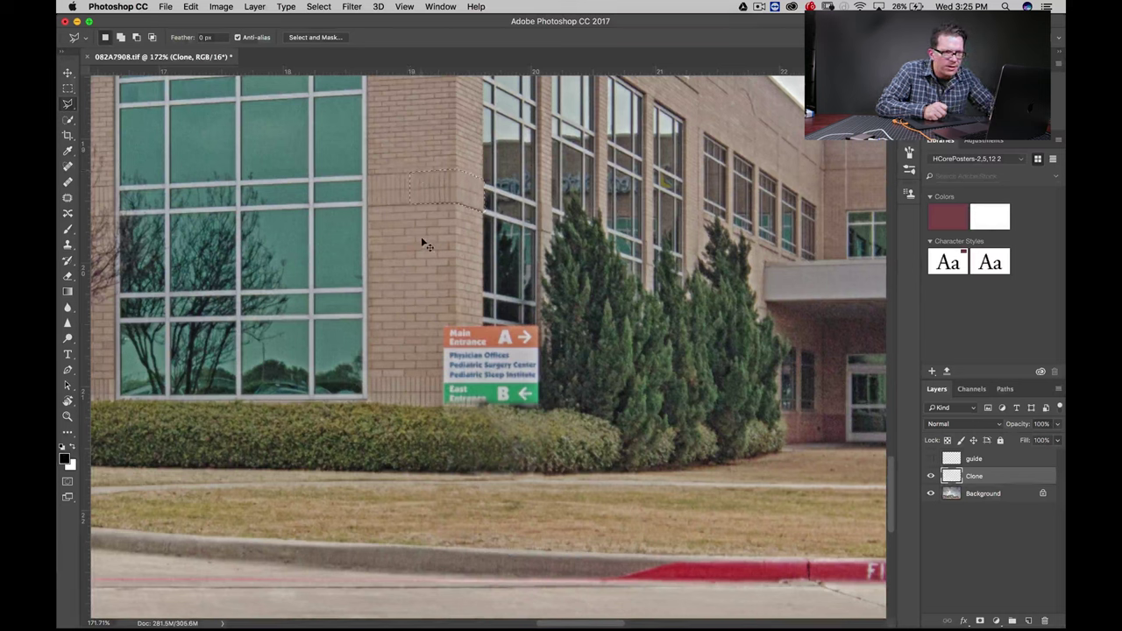
{"action": "key", "text": "super+c"}
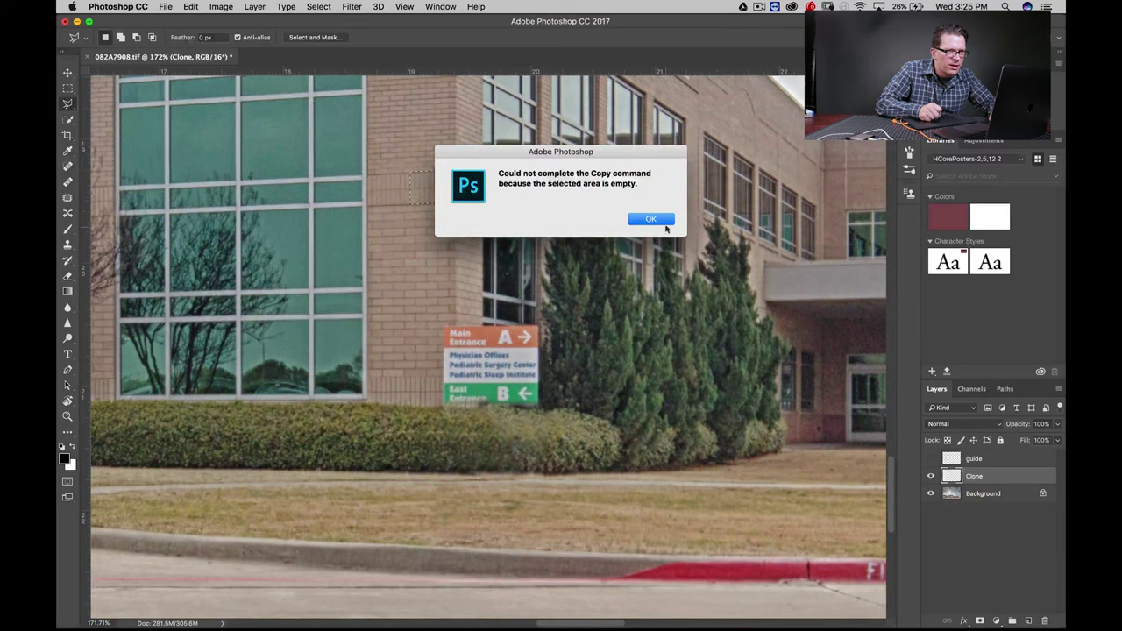
{"action": "left_click", "coordinate": [646, 219]}
{"action": "left_click", "coordinate": [955, 494]}
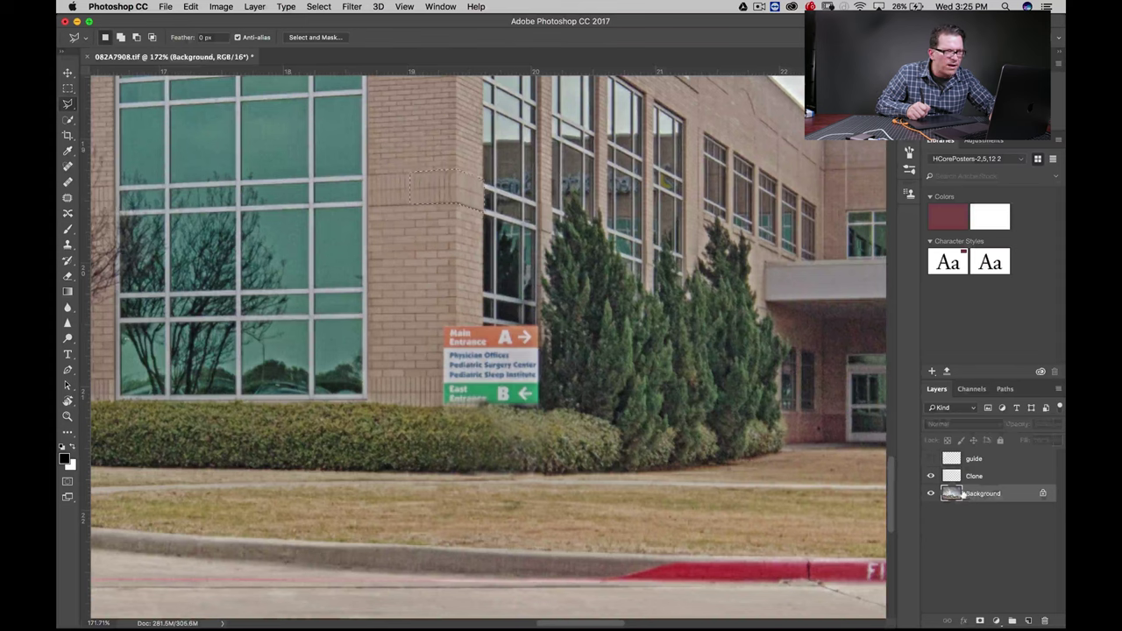
{"action": "key", "text": "super+c"}
{"action": "left_click", "coordinate": [969, 476]}
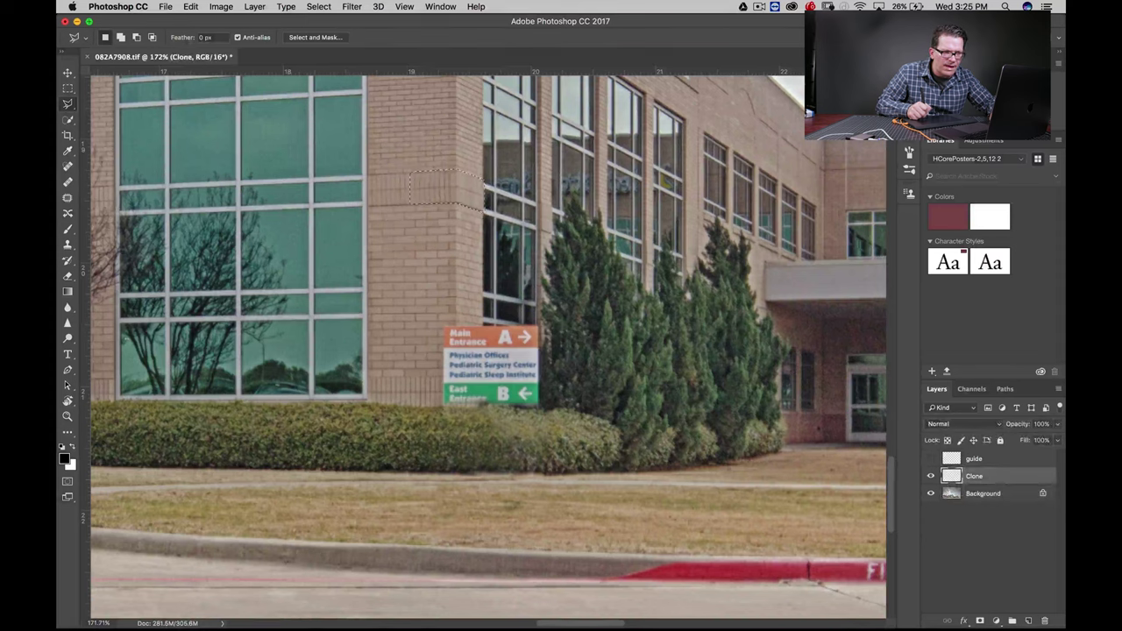
{"action": "key", "text": "super+v"}
With the Move tool, drag on the Clone layer, then reselect the brick patch Layer 1.
{"action": "key", "text": "v"}
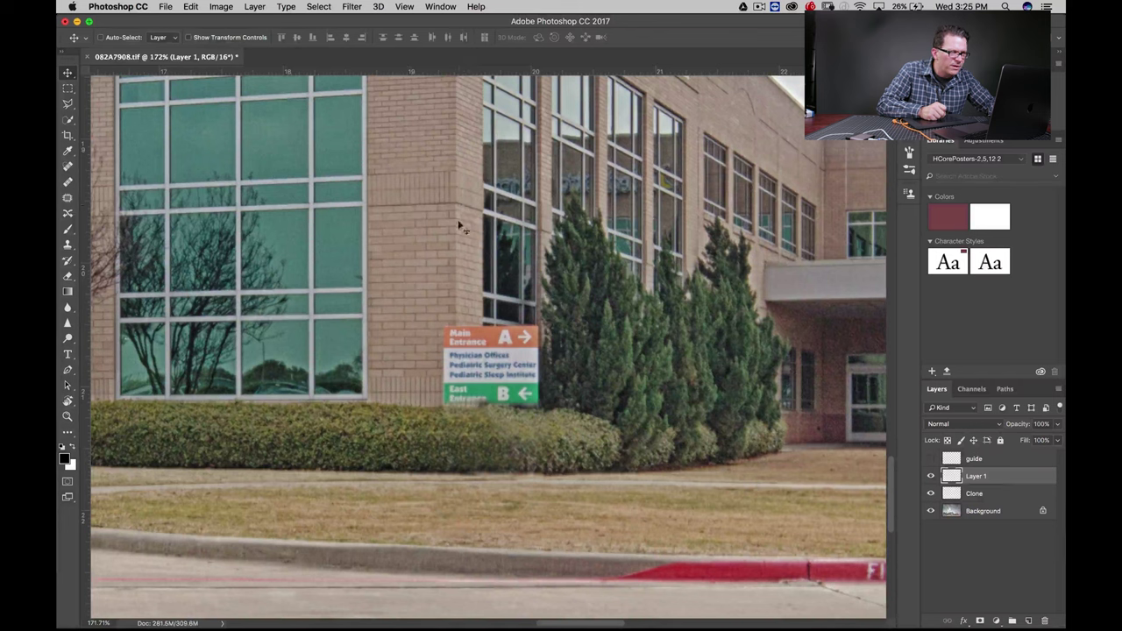
{"action": "left_click", "coordinate": [975, 494]}
{"action": "left_click_drag", "start_coordinate": [462, 186], "coordinate": [470, 218]}
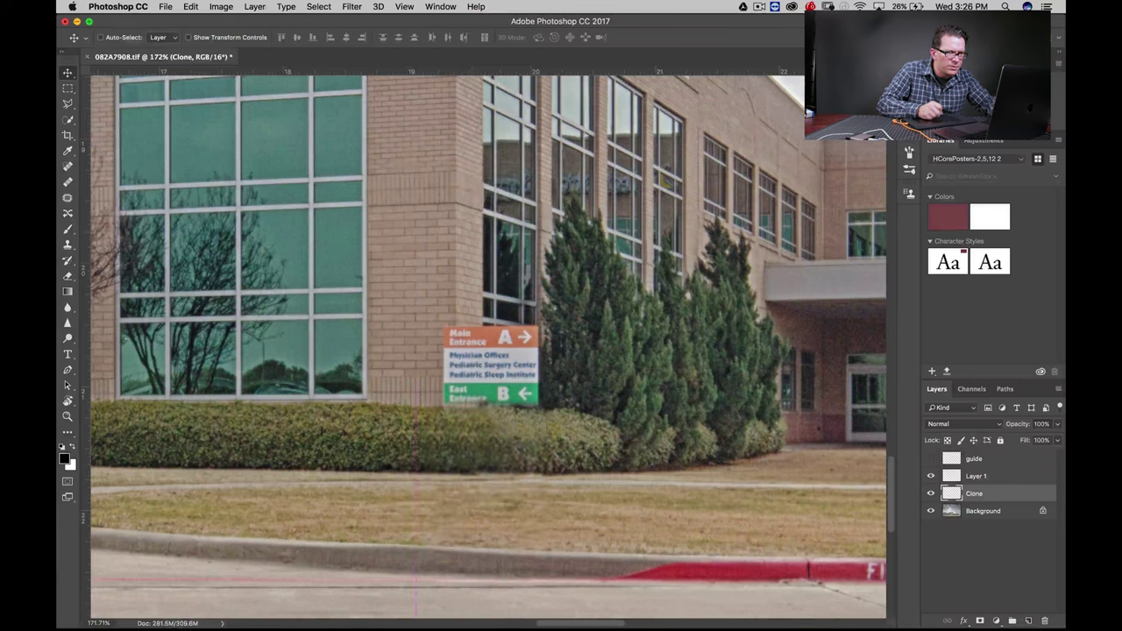
{"action": "left_click", "coordinate": [973, 476]}
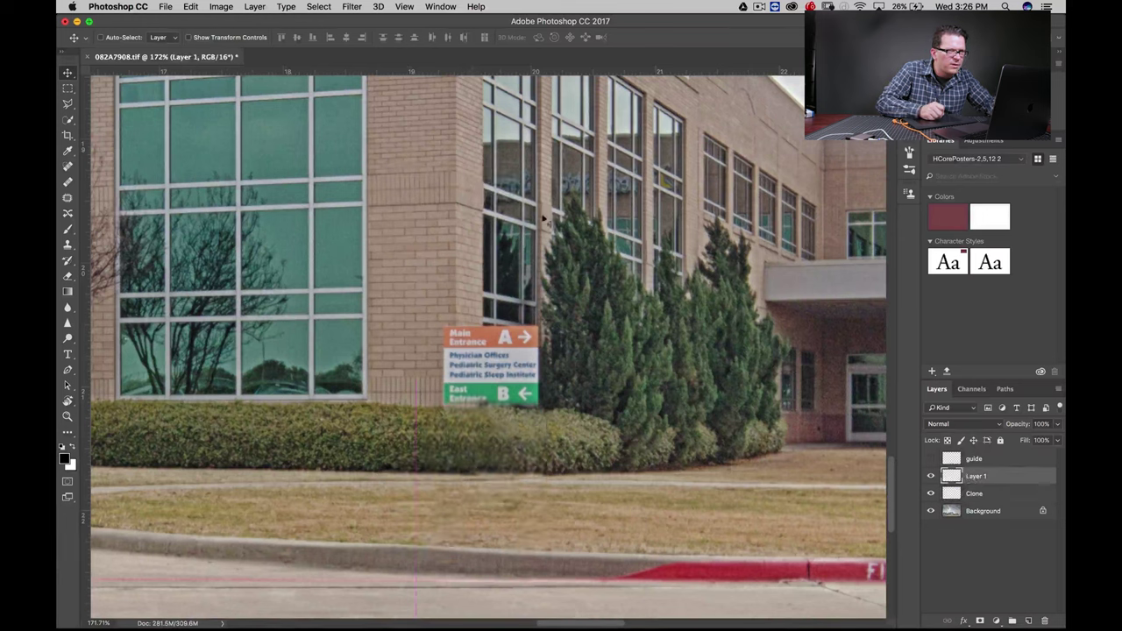
Drag the brick patch onto the sign's lower-left corner, over the green East Entrance panel.
{"action": "mouse_move", "coordinate": [463, 188]}
{"action": "left_mouse_down"}
{"action": "mouse_move", "coordinate": [465, 422]}
{"action": "mouse_move", "coordinate": [463, 392]}
{"action": "left_mouse_up"}
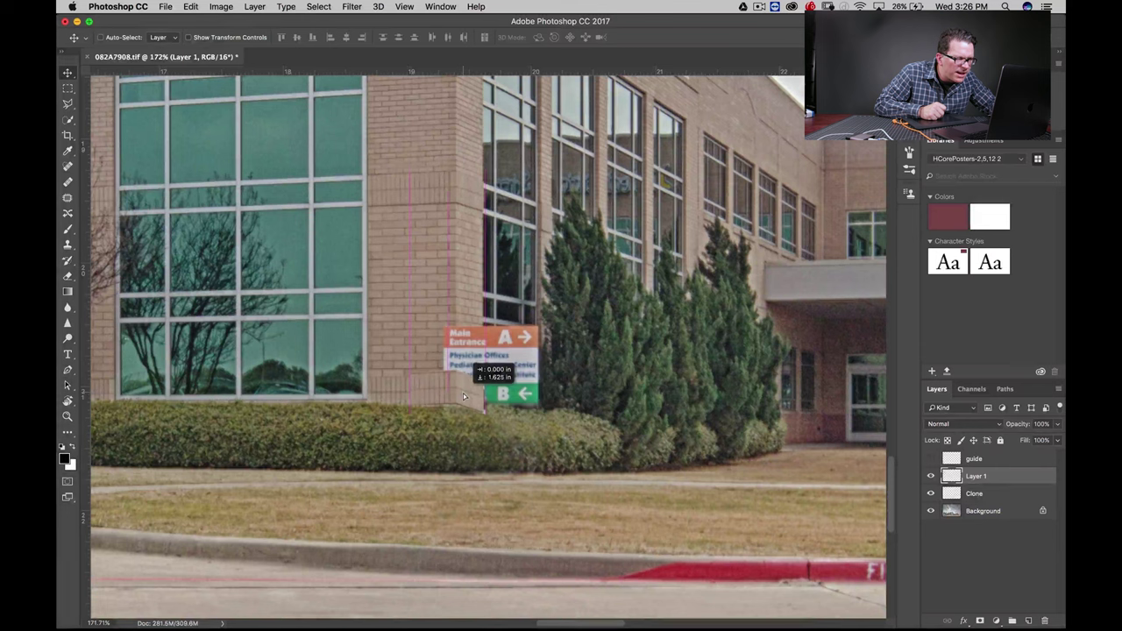
{"action": "left_click_drag", "start_coordinate": [463, 393], "coordinate": [458, 386]}
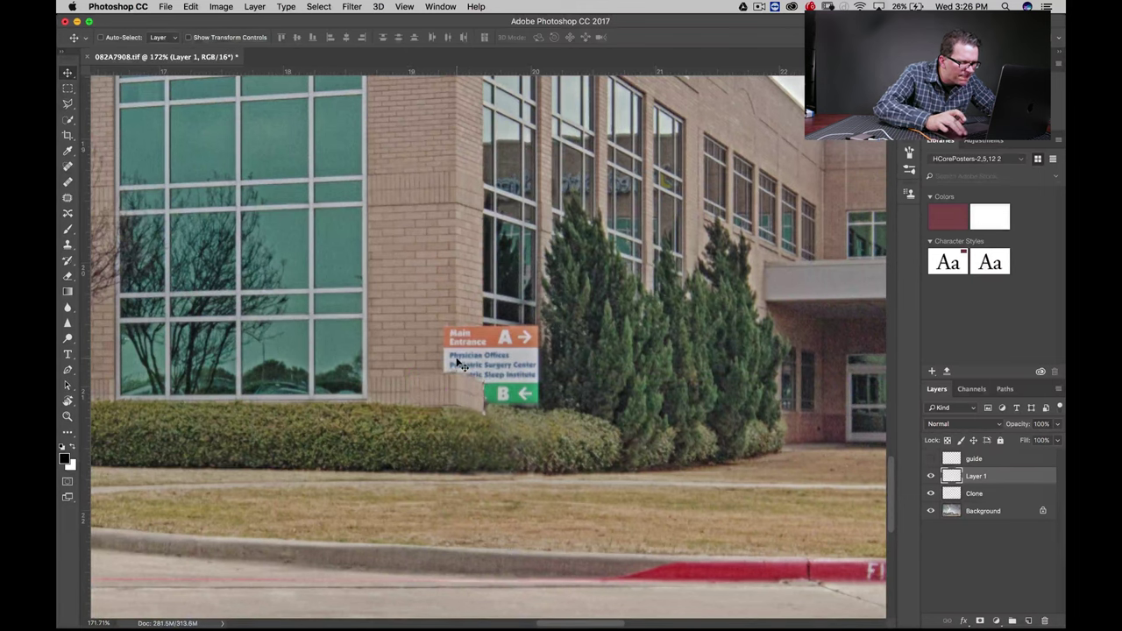
{"action": "left_click_drag", "start_coordinate": [459, 365], "coordinate": [376, 391]}
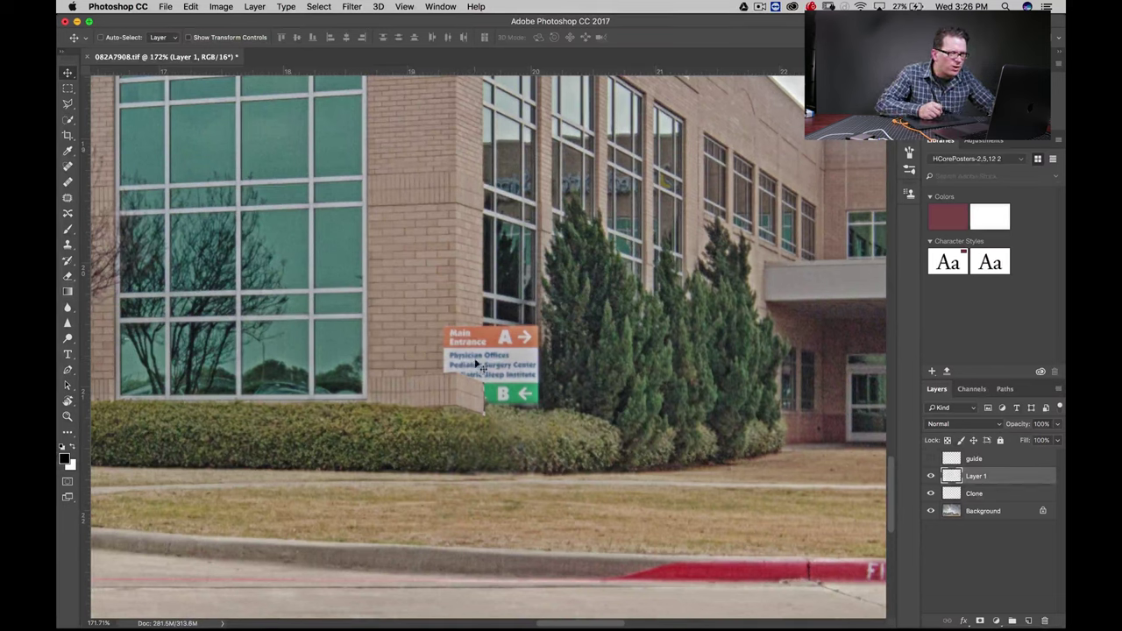
Trim a small rectangular area off the brick patch near the sign's lower-left corner.
{"action": "key", "text": "m"}
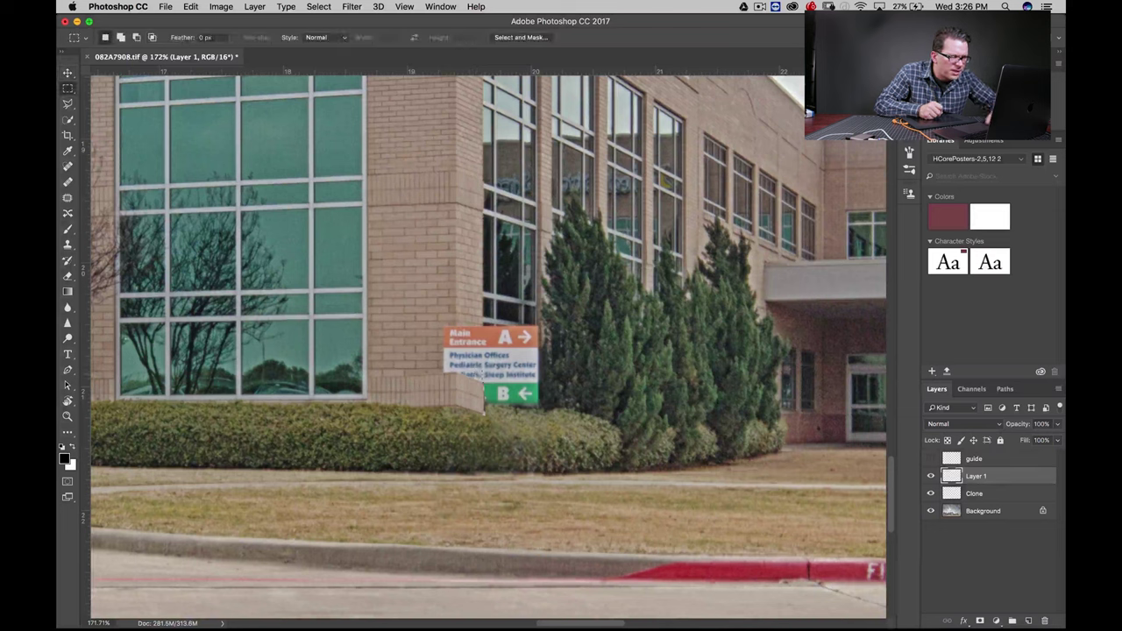
{"action": "left_click_drag", "start_coordinate": [485, 403], "coordinate": [460, 414]}
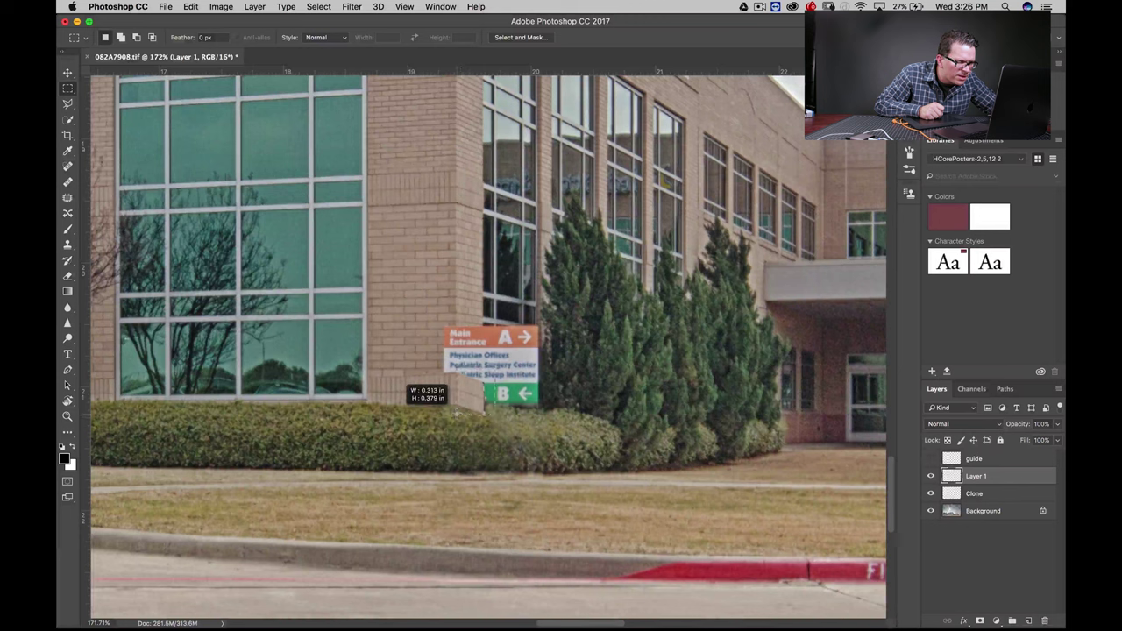
{"action": "left_click_drag", "start_coordinate": [462, 413], "coordinate": [456, 409]}
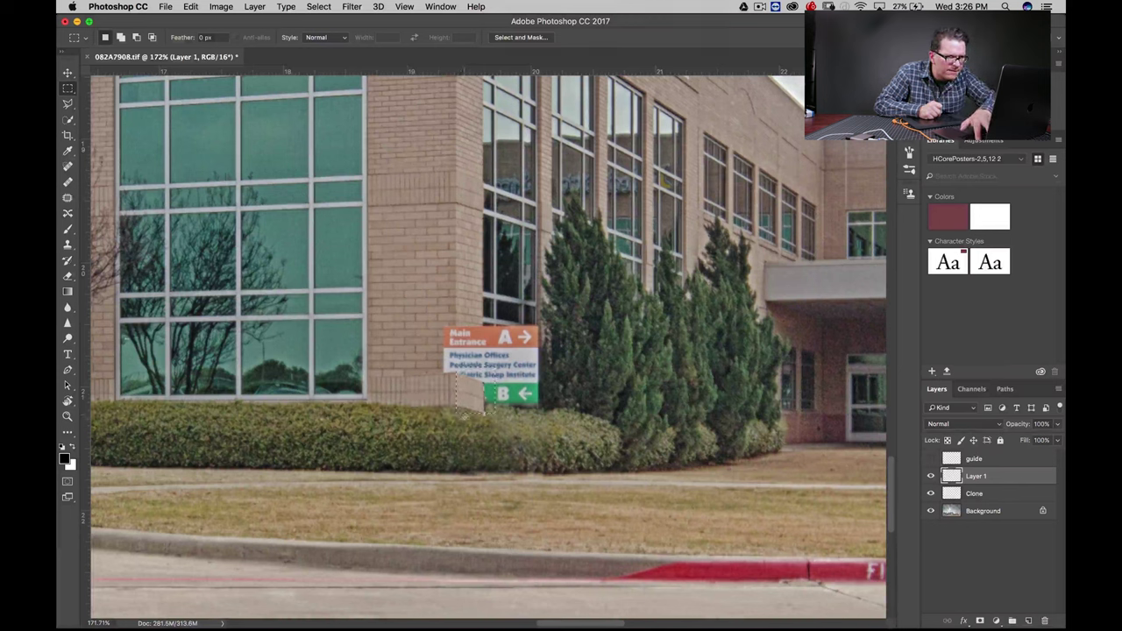
{"action": "key", "text": "Delete"}
{"action": "key", "text": "super+d"}
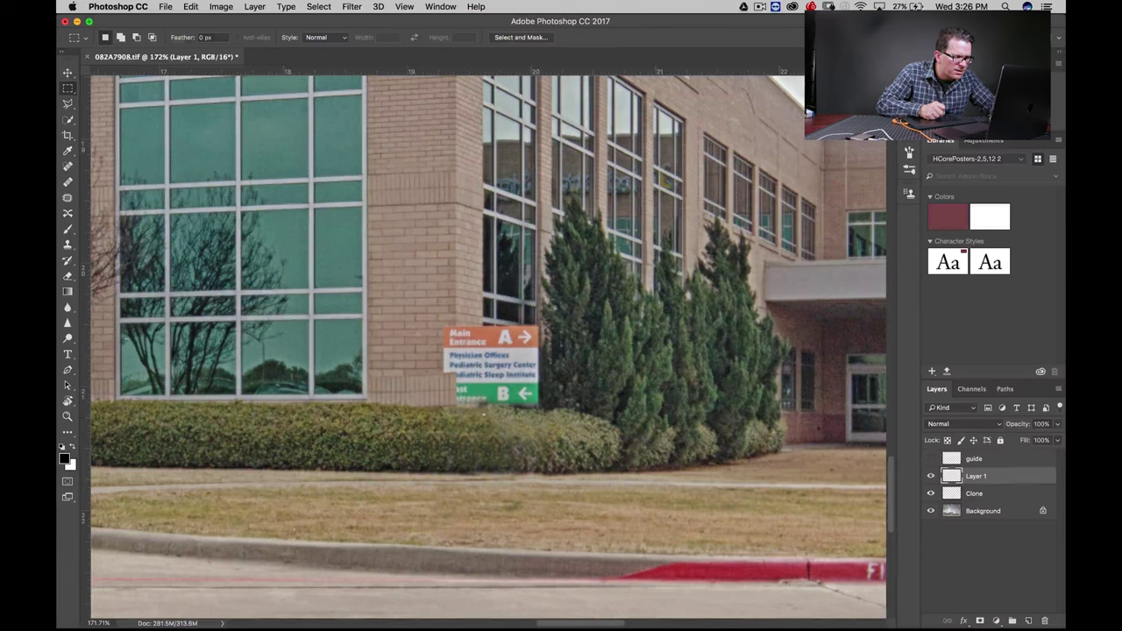
Skew Layer 1's brick patch about 3.7° to match the sign's angle.
{"action": "left_click", "coordinate": [190, 6]}
{"action": "mouse_move", "coordinate": [211, 273]}
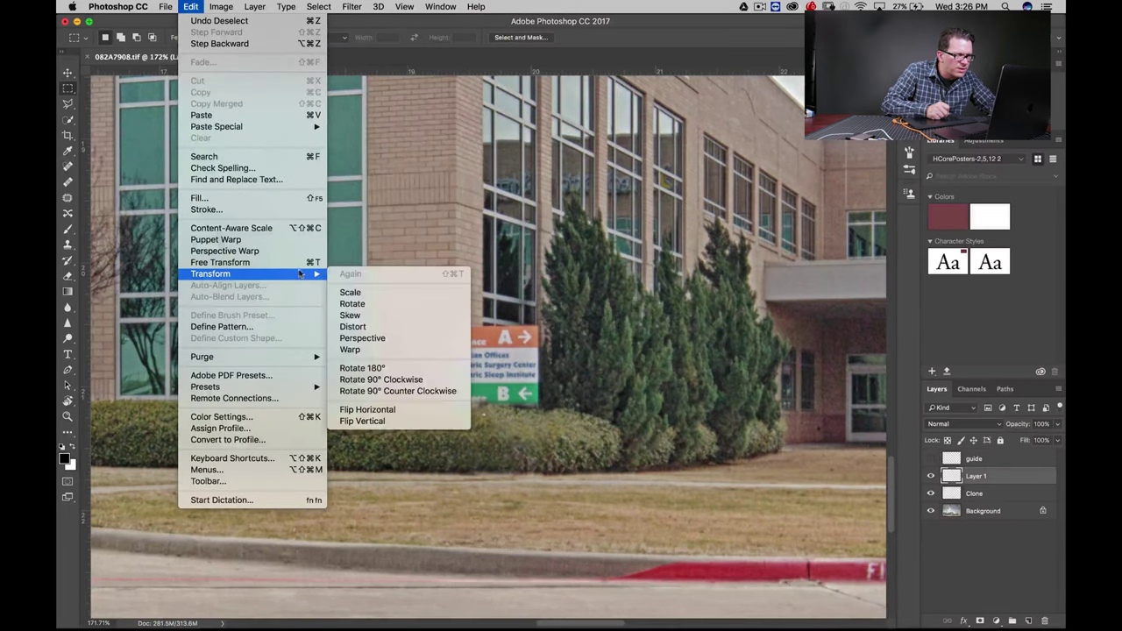
{"action": "left_click", "coordinate": [351, 315]}
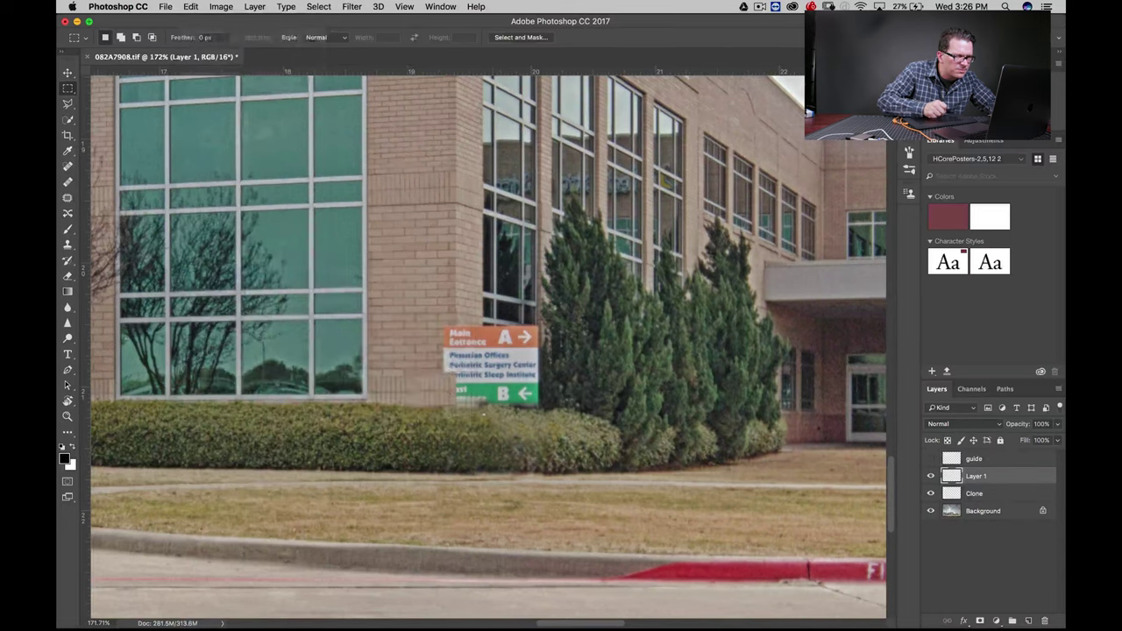
{"action": "left_click_drag", "start_coordinate": [485, 396], "coordinate": [489, 404]}
{"action": "key", "text": "Return"}
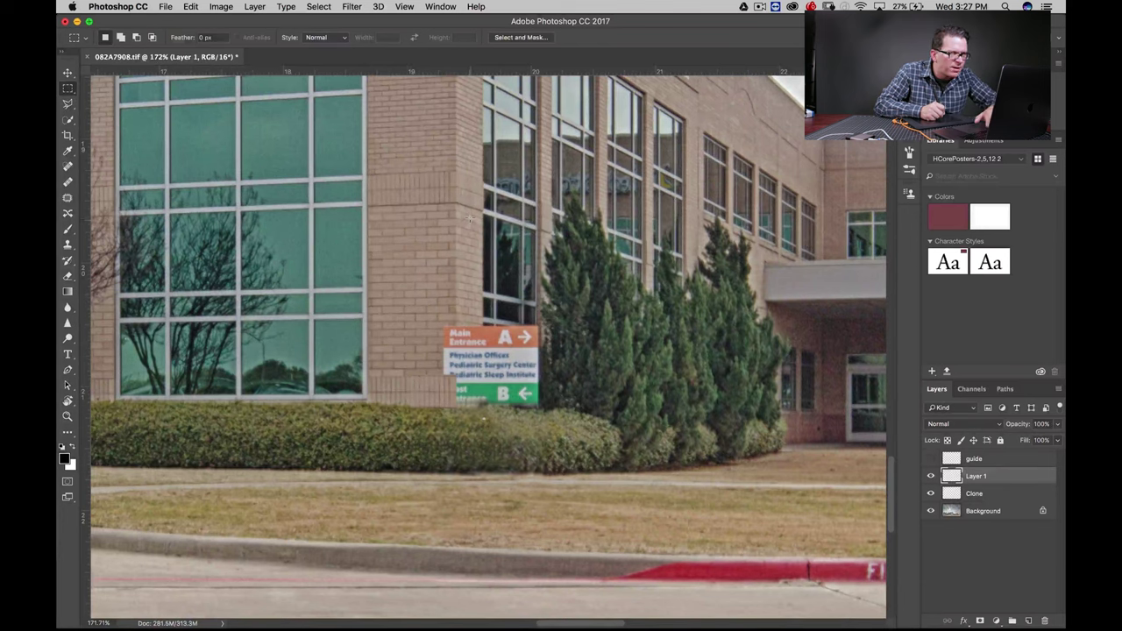
{"action": "key", "text": "l"}
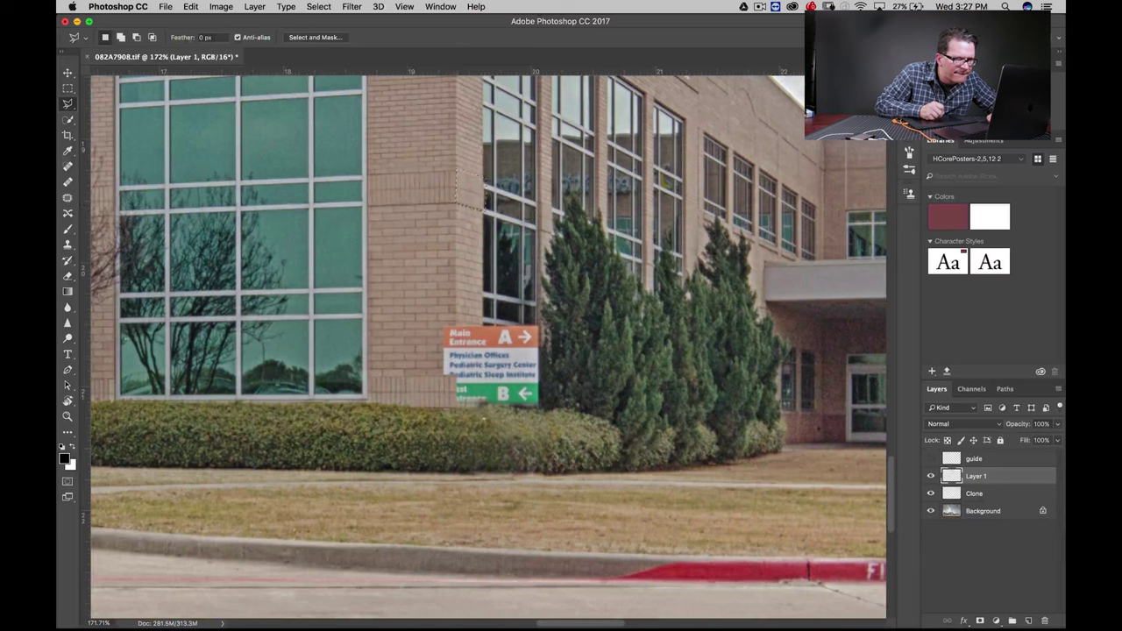
Copy the lassoed brick area from Background to Layer 2 and move it beside the sign's lower panel.
{"action": "left_click", "coordinate": [975, 512]}
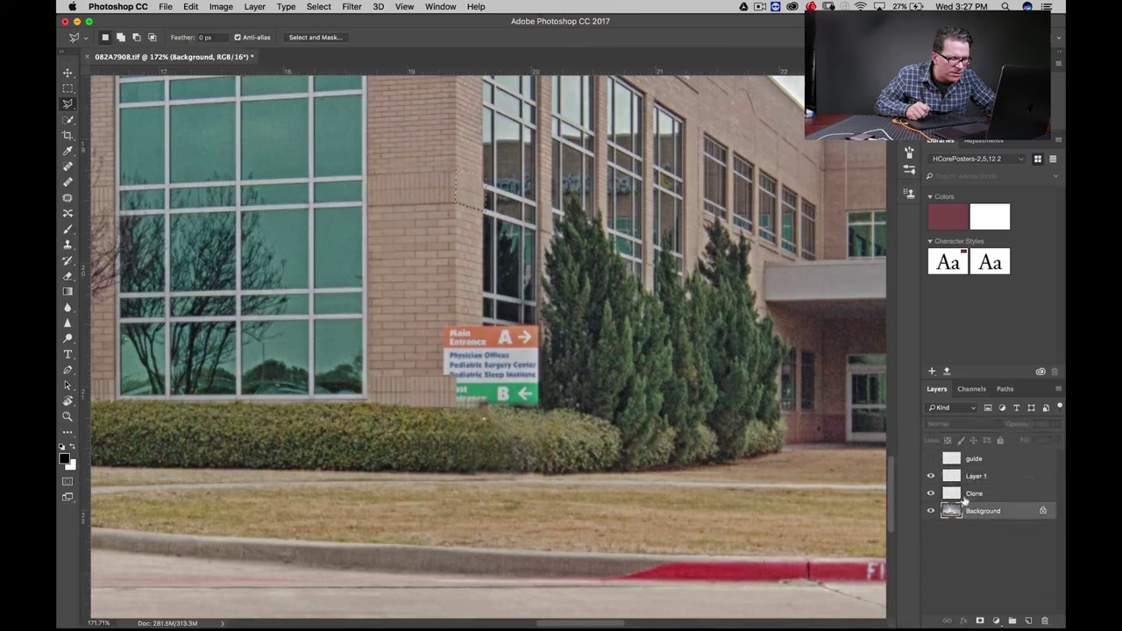
{"action": "key", "text": "ctrl+j"}
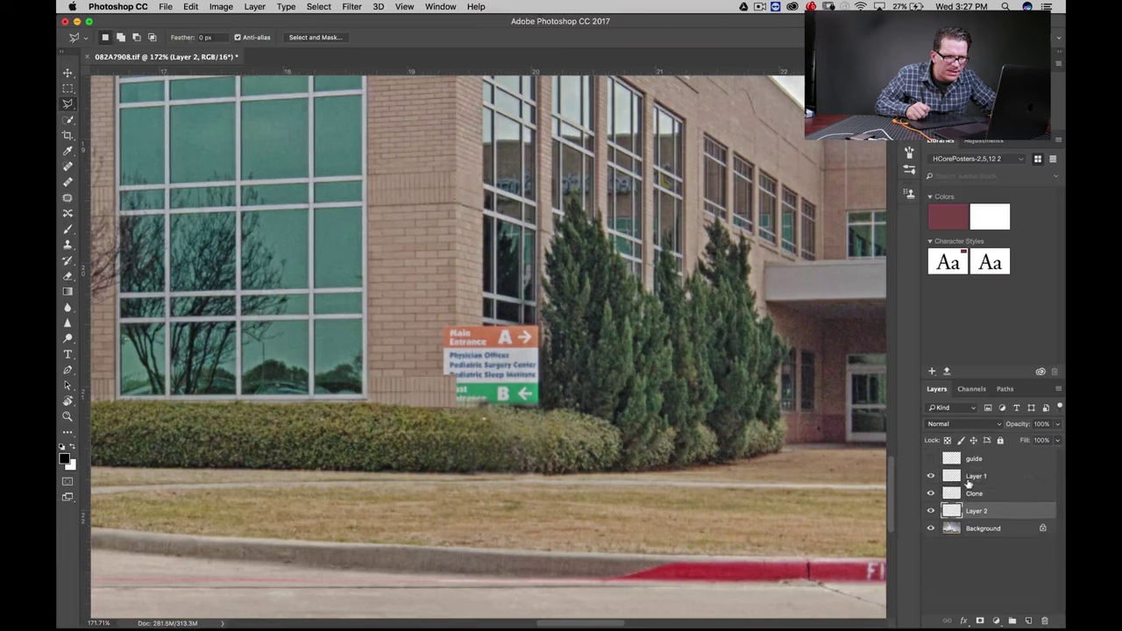
{"action": "key", "text": "v"}
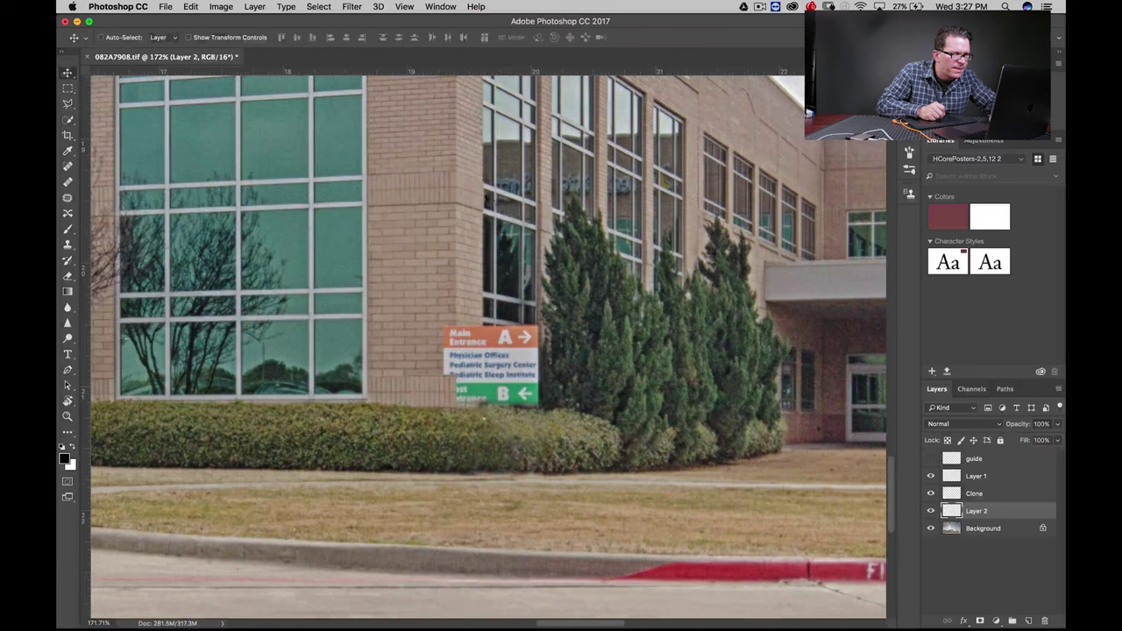
{"action": "left_click_drag", "start_coordinate": [511, 213], "coordinate": [479, 397]}
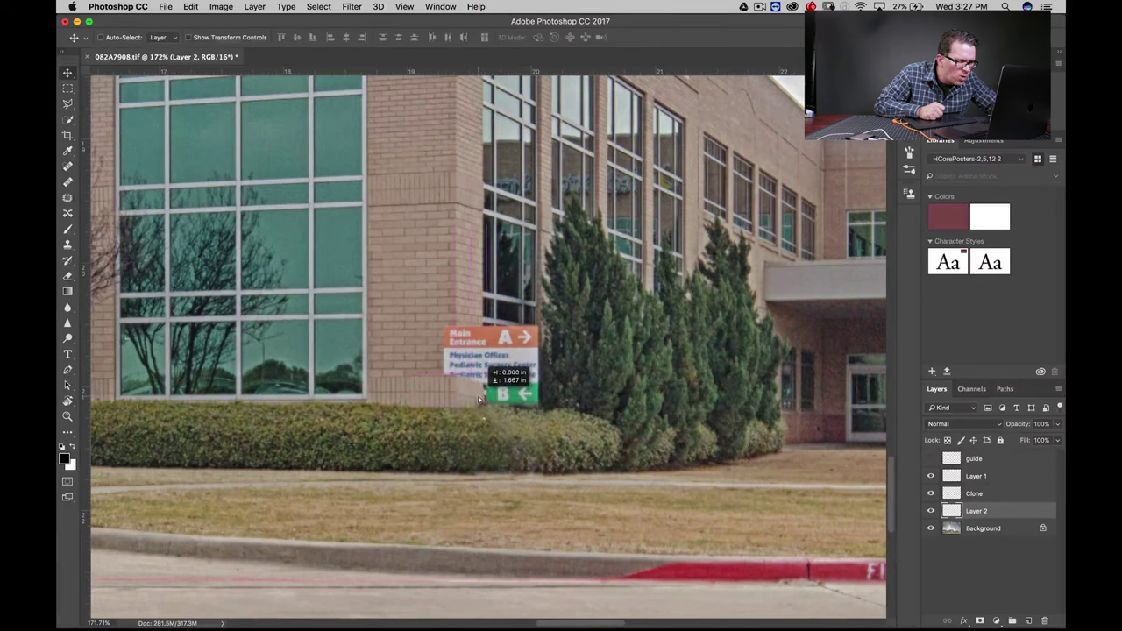
{"action": "left_click_drag", "start_coordinate": [479, 398], "coordinate": [478, 391]}
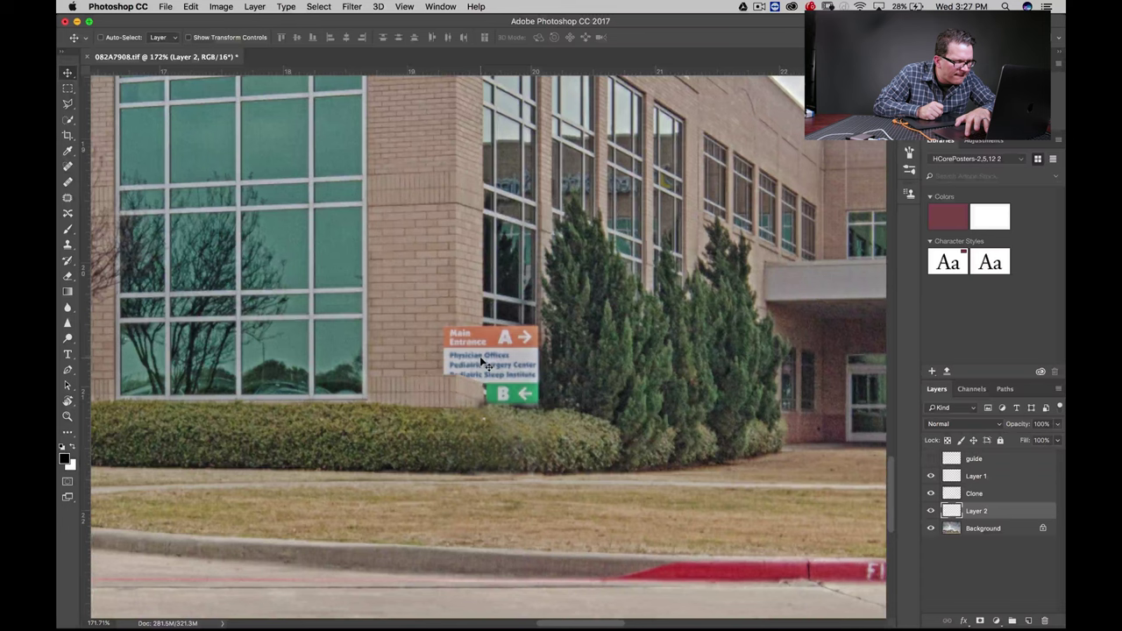
Skew the Layer 2 brick patch to fit the sign's lower-left slant.
{"action": "left_click", "coordinate": [254, 7]}
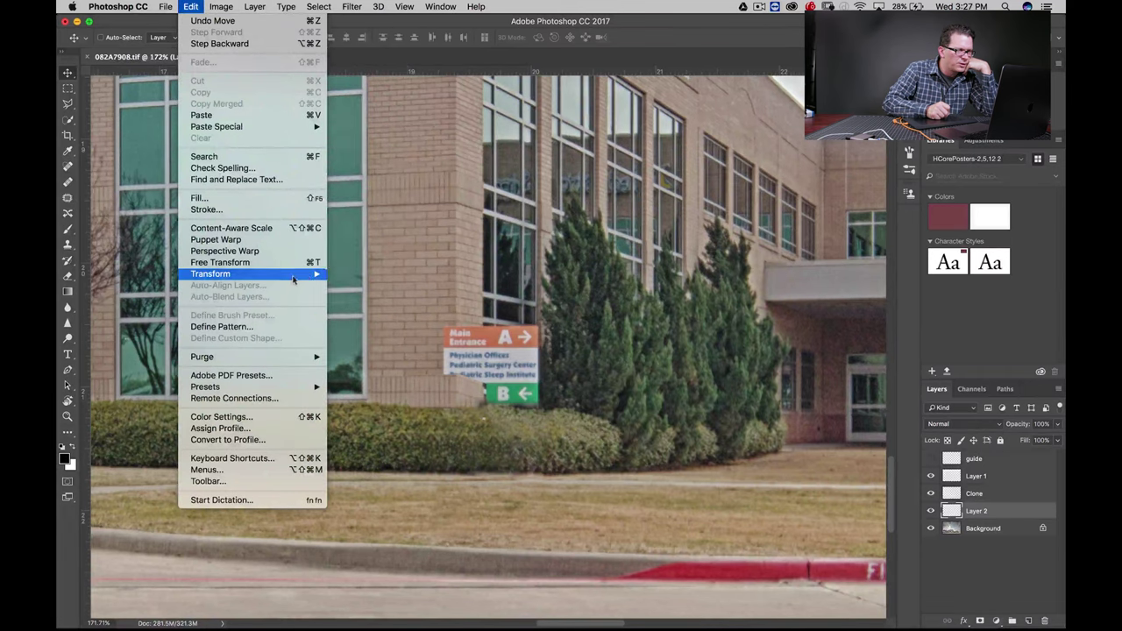
{"action": "mouse_move", "coordinate": [211, 273]}
{"action": "left_click", "coordinate": [350, 317]}
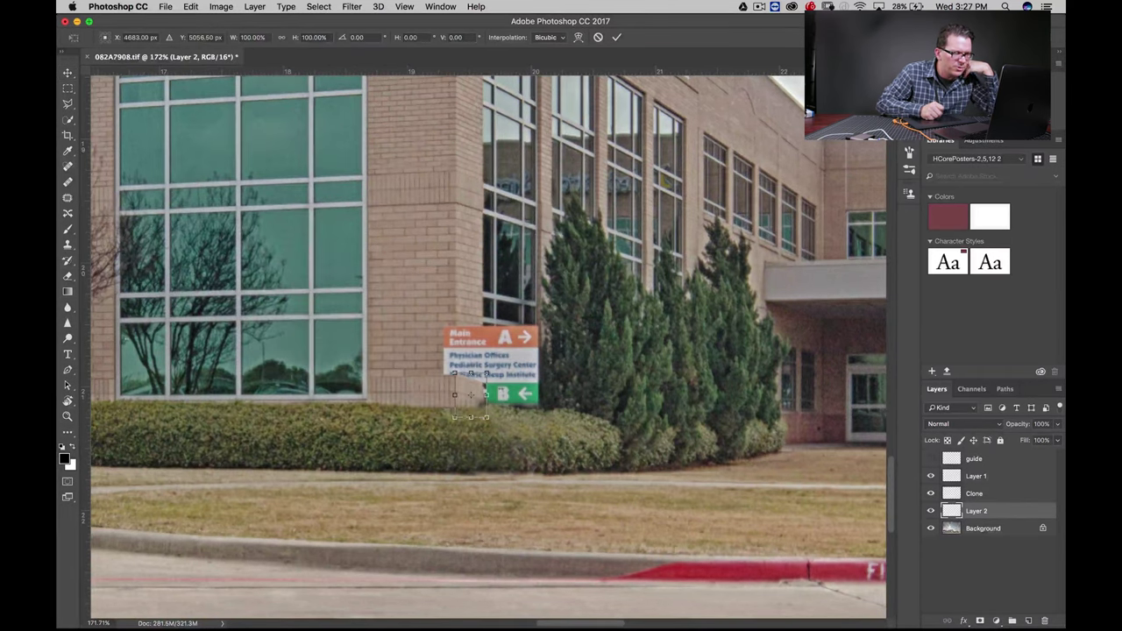
{"action": "left_click_drag", "start_coordinate": [487, 396], "coordinate": [492, 391]}
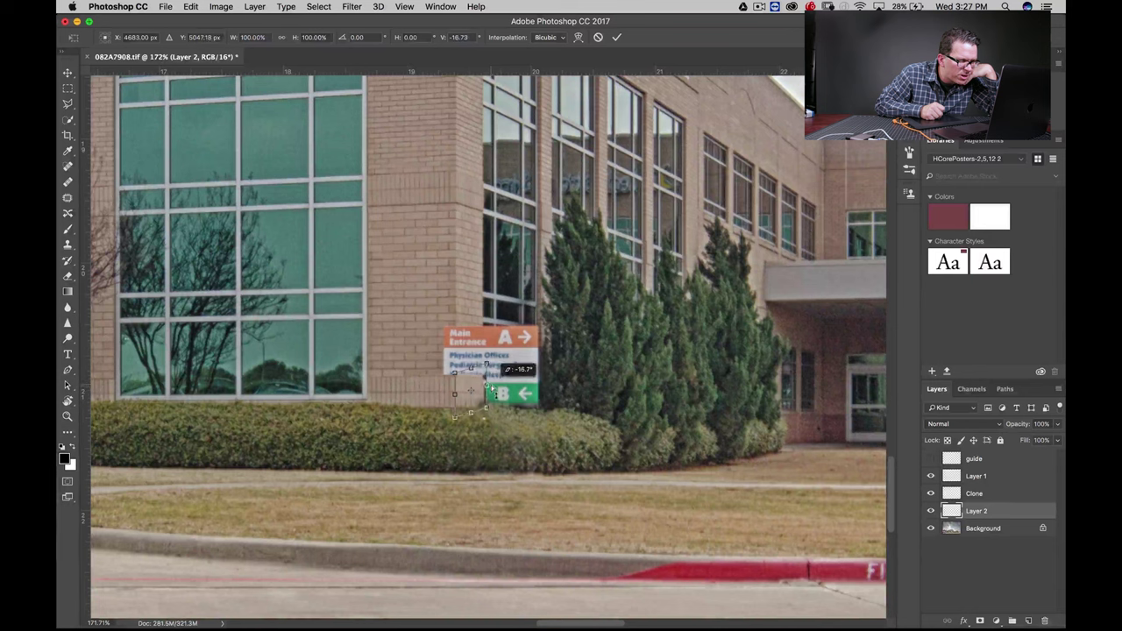
{"action": "left_click_drag", "start_coordinate": [492, 391], "coordinate": [501, 401]}
{"action": "key", "text": "Return"}
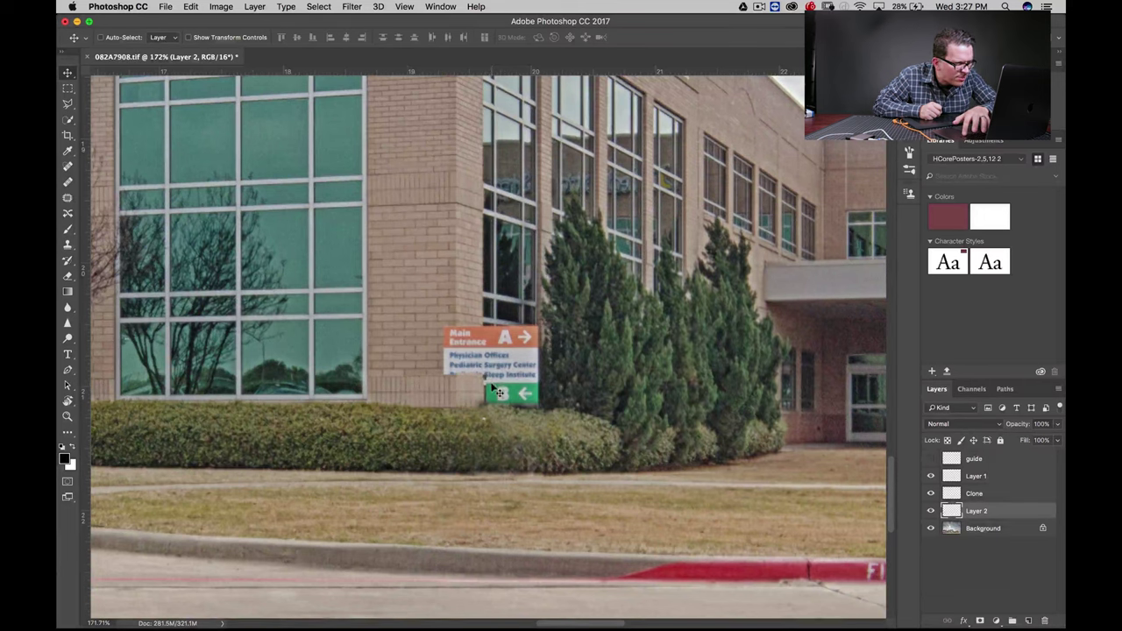
Zoom to 348% on the direction sign, make Layer 1 active and clear the selection.
{"action": "key", "text": "z"}
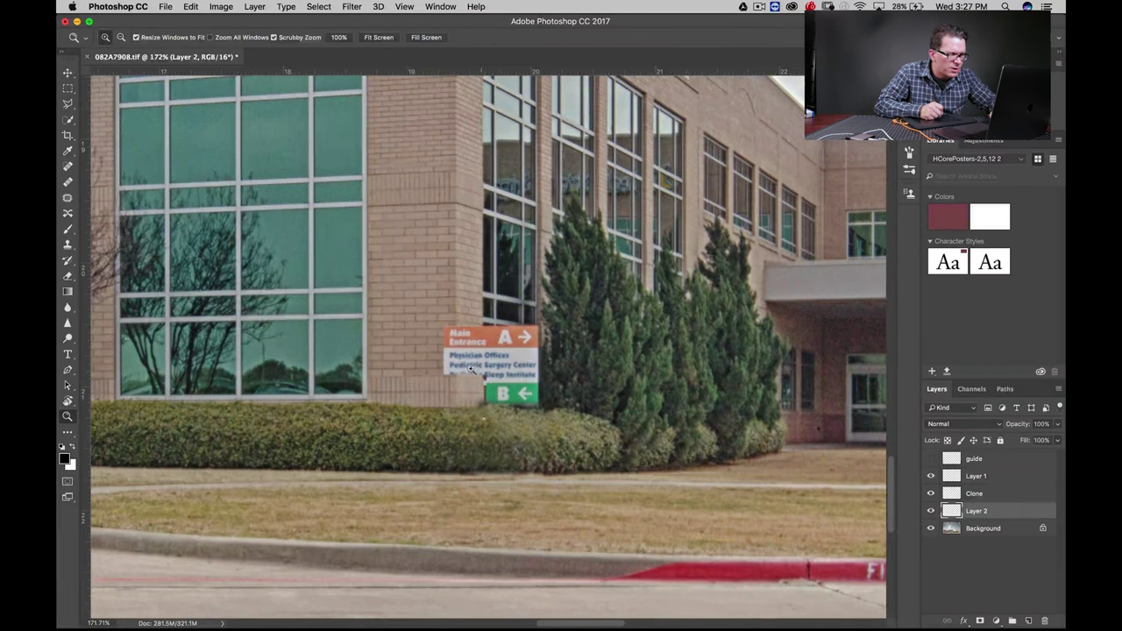
{"action": "left_click_drag", "start_coordinate": [471, 370], "coordinate": [501, 399]}
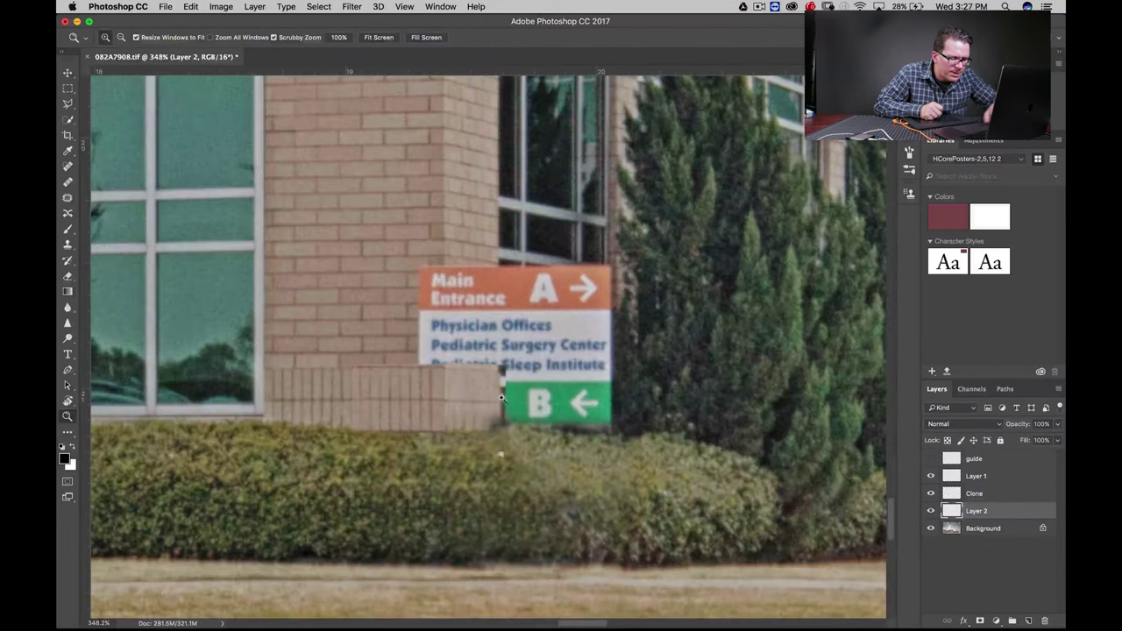
{"action": "key", "text": "l"}
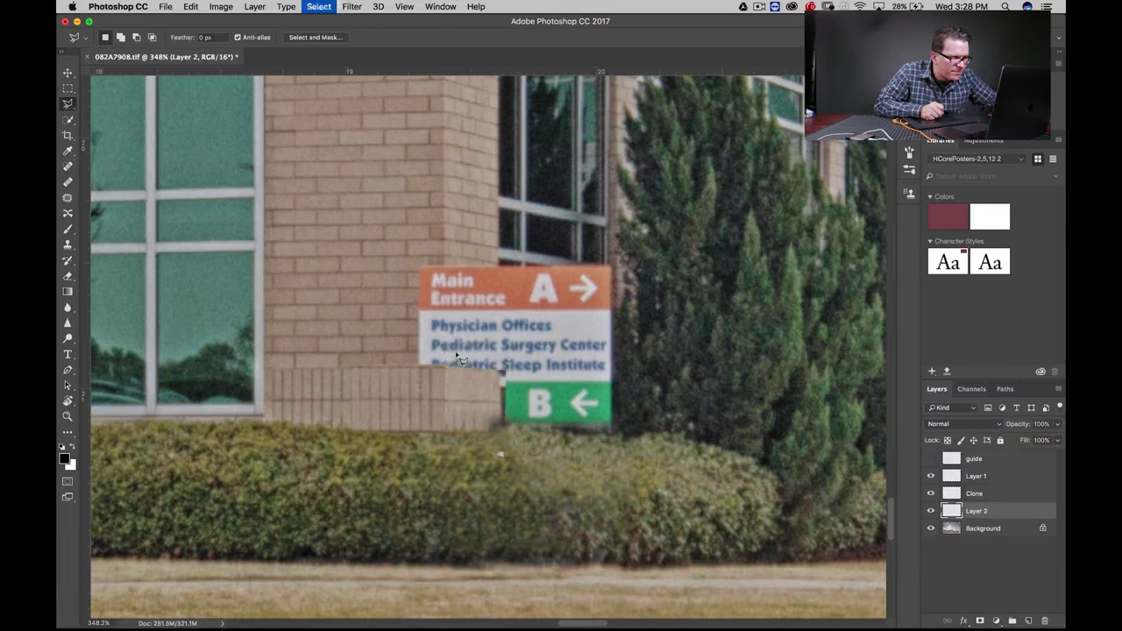
{"action": "key", "text": "alt+bracketright"}
{"action": "key", "text": "alt+bracketright"}
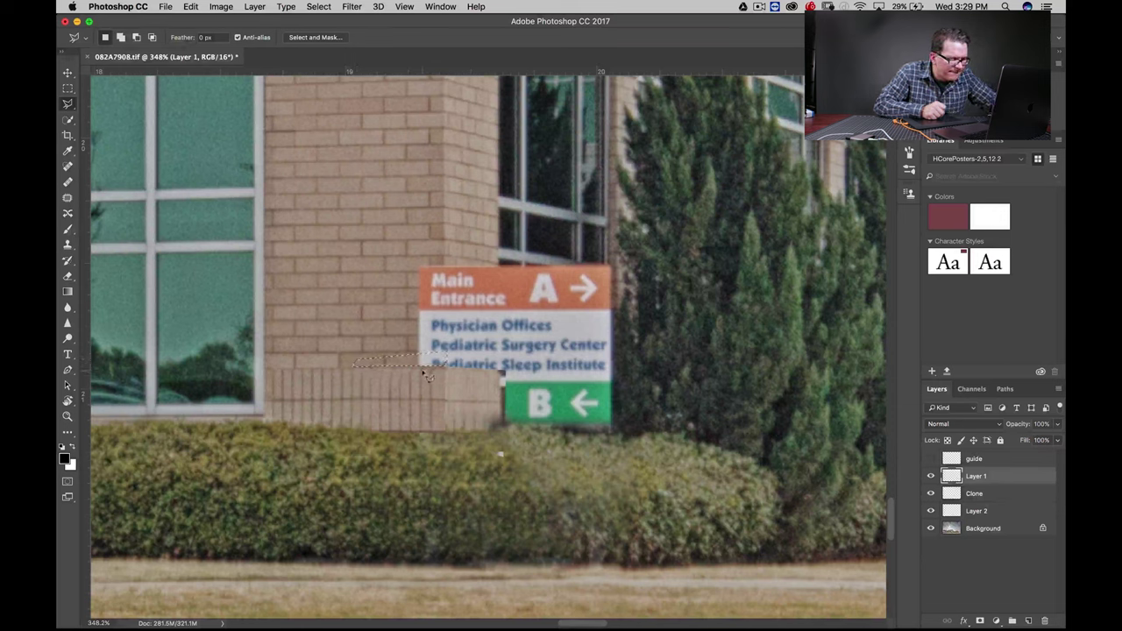
{"action": "key", "text": "ctrl+d"}
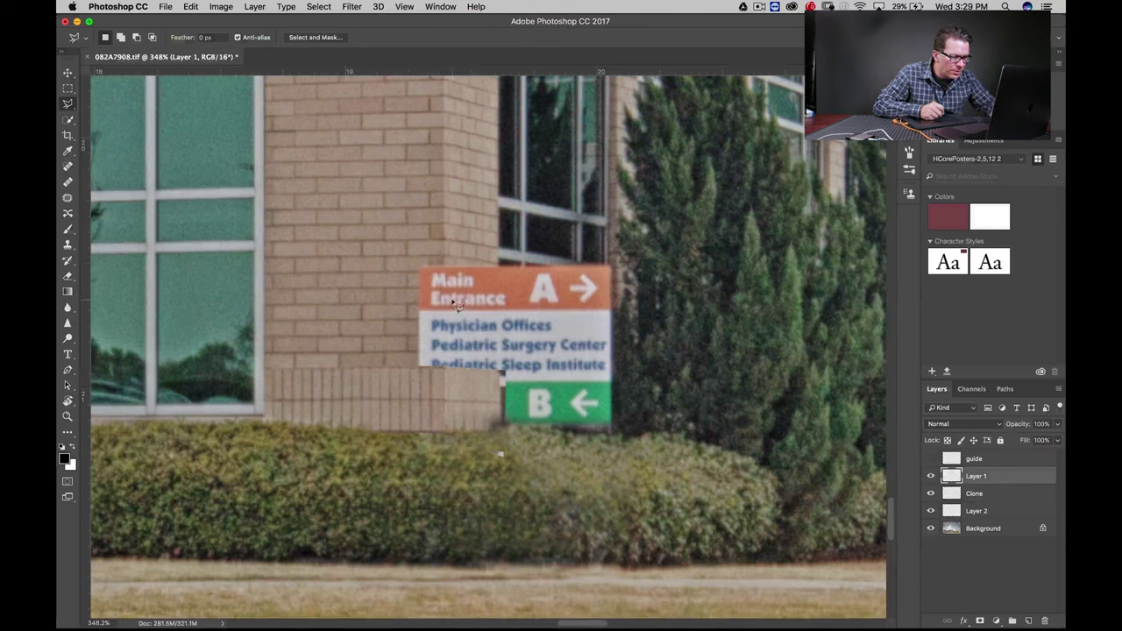
{"action": "key", "text": "s"}
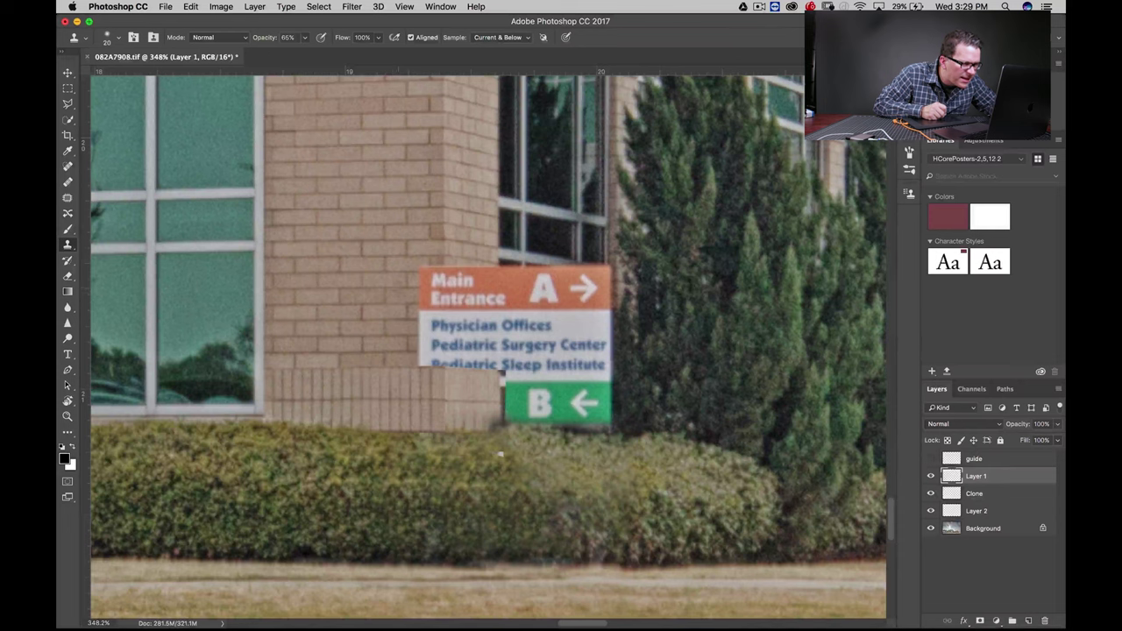
Set the Clone Stamp opacity to 100%.
{"action": "left_click", "coordinate": [304, 37]}
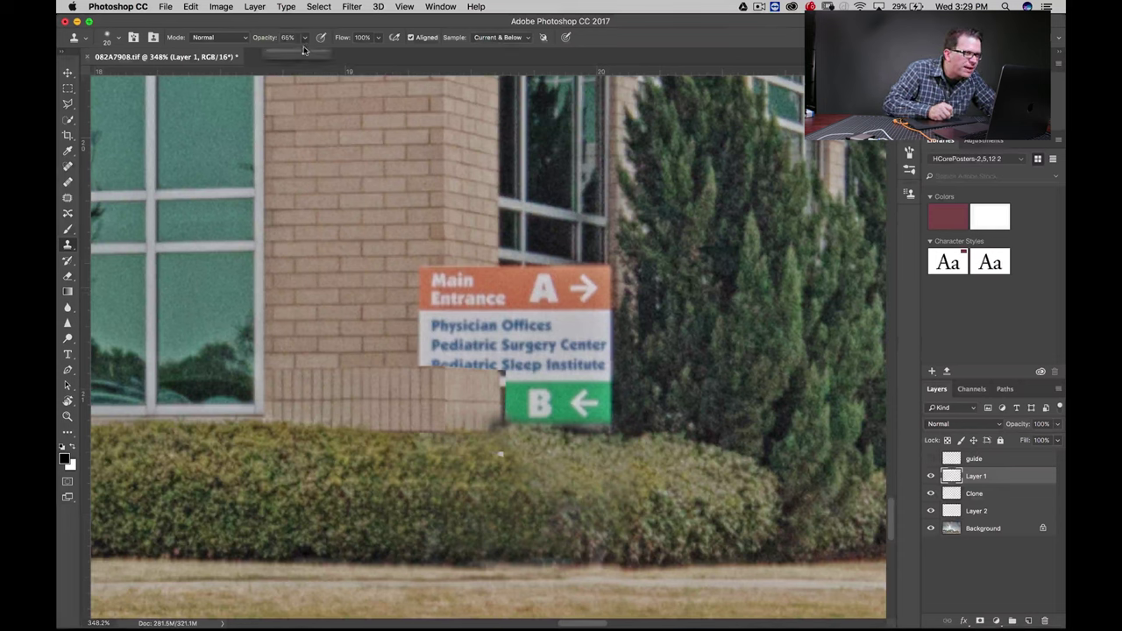
{"action": "left_click_drag", "start_coordinate": [306, 54], "coordinate": [324, 52]}
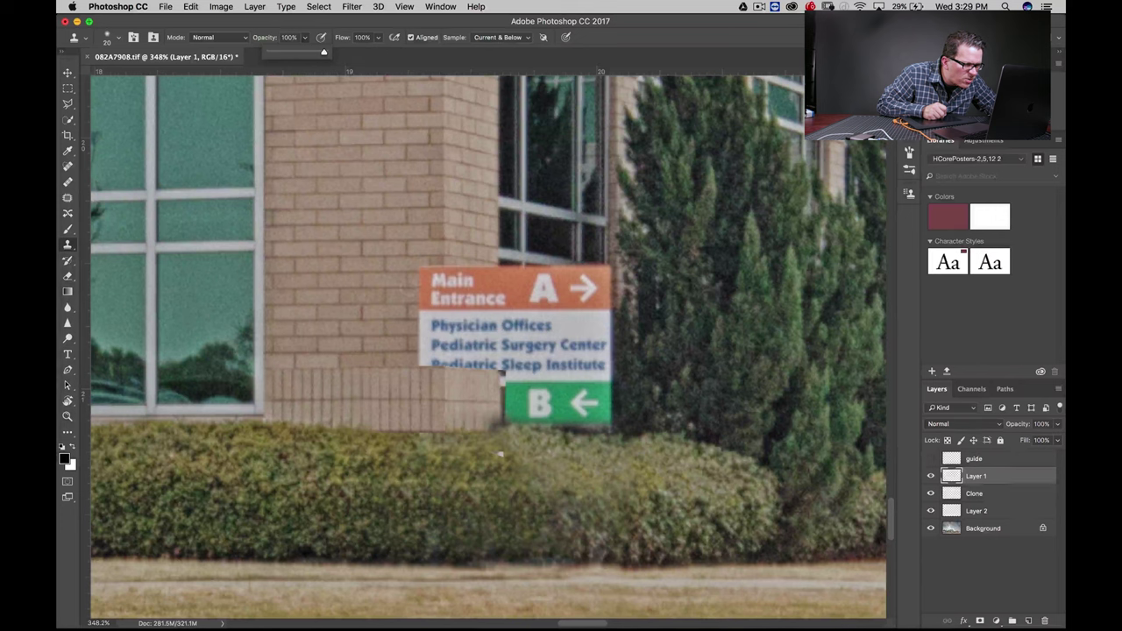
{"action": "key", "text": "Return"}
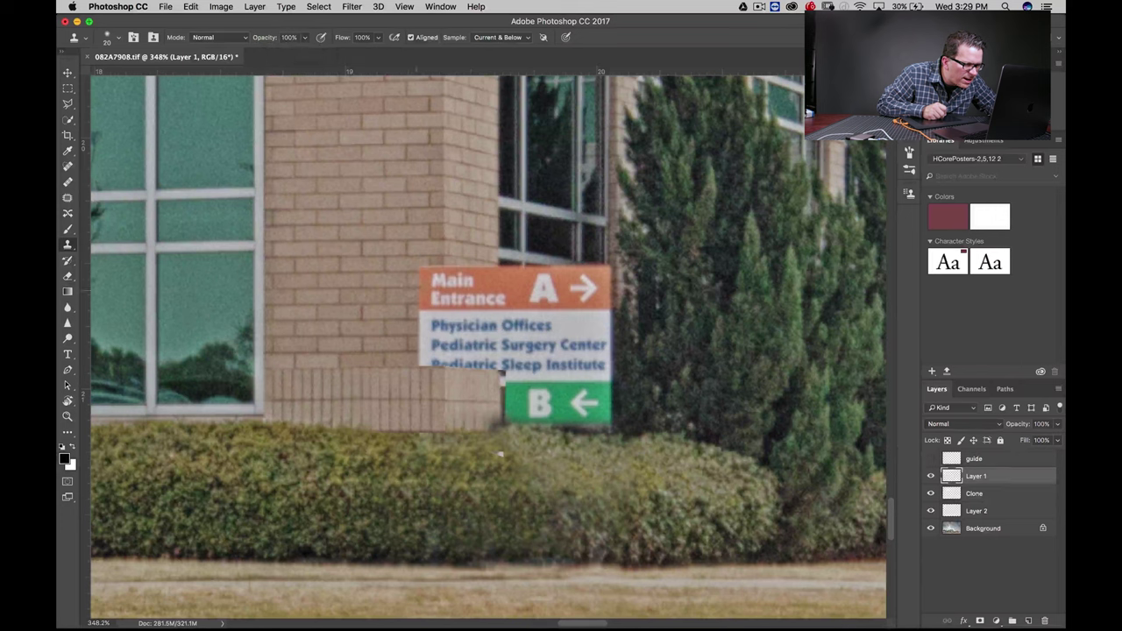
Paint brick over the left edge of Main Entrance and the lower sign lines with a 20 px brush.
{"action": "mouse_move", "coordinate": [438, 276]}
{"action": "left_mouse_down"}
{"action": "mouse_move", "coordinate": [430, 326]}
{"action": "mouse_move", "coordinate": [451, 300]}
{"action": "mouse_move", "coordinate": [440, 337]}
{"action": "left_mouse_up"}
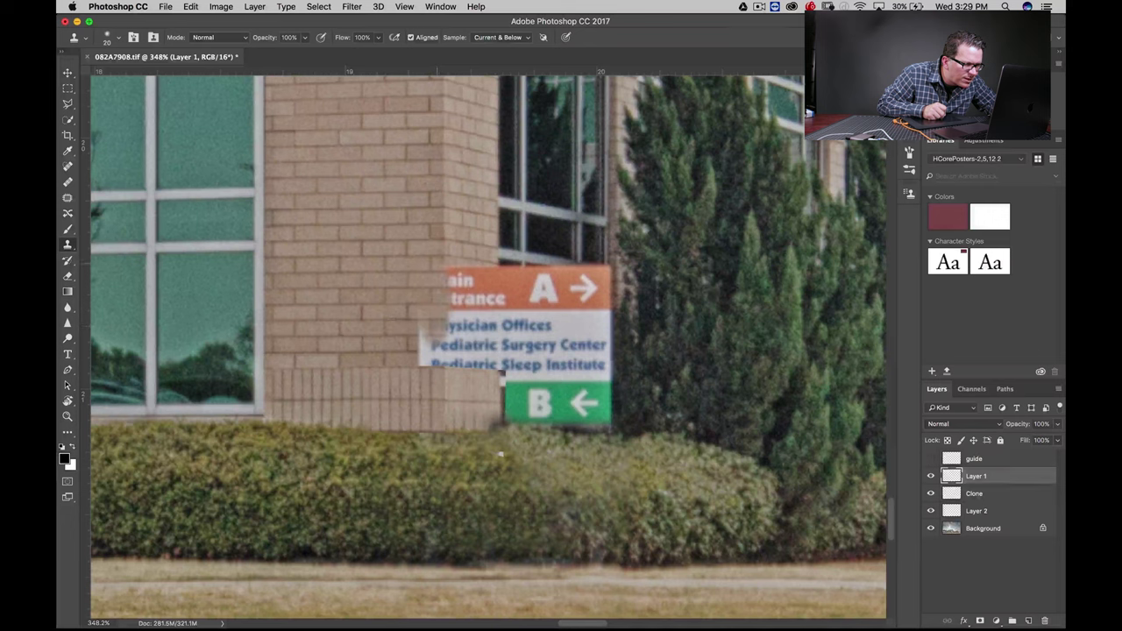
{"action": "mouse_move", "coordinate": [443, 337]}
{"action": "left_mouse_down"}
{"action": "mouse_move", "coordinate": [429, 363]}
{"action": "mouse_move", "coordinate": [421, 331]}
{"action": "mouse_move", "coordinate": [425, 353]}
{"action": "left_mouse_up"}
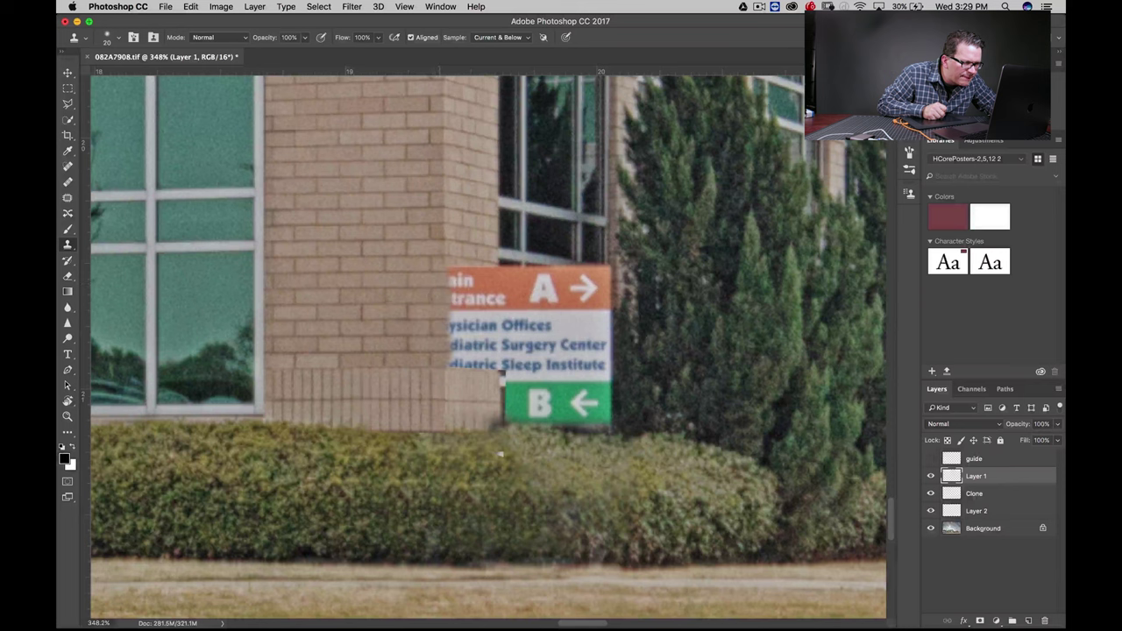
{"action": "right_click", "coordinate": [500, 454]}
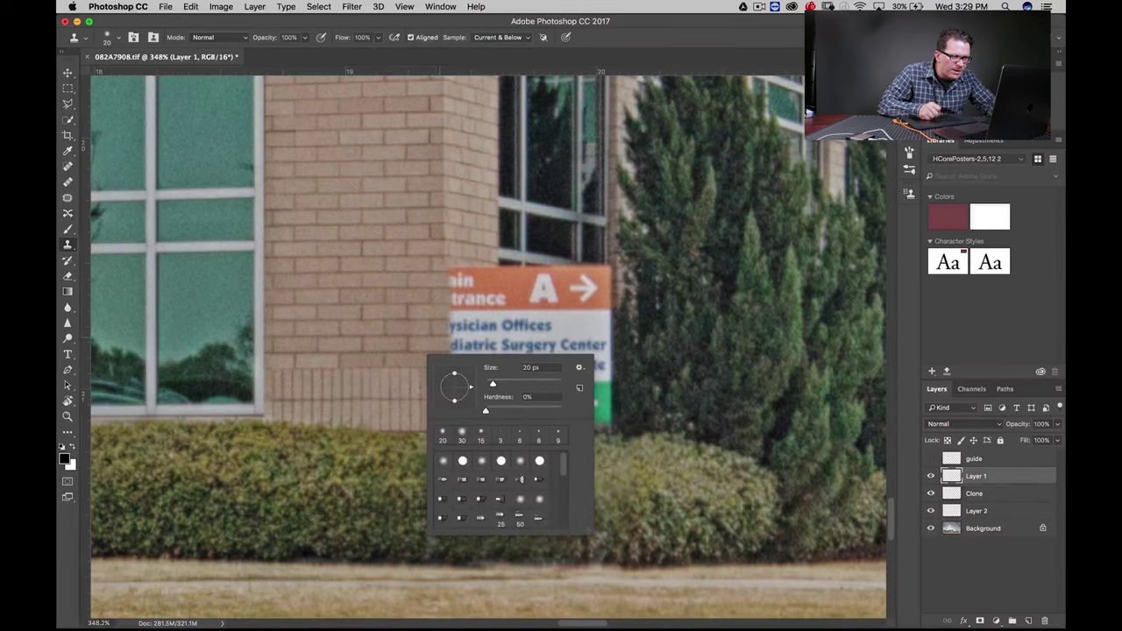
{"action": "key", "text": "Escape"}
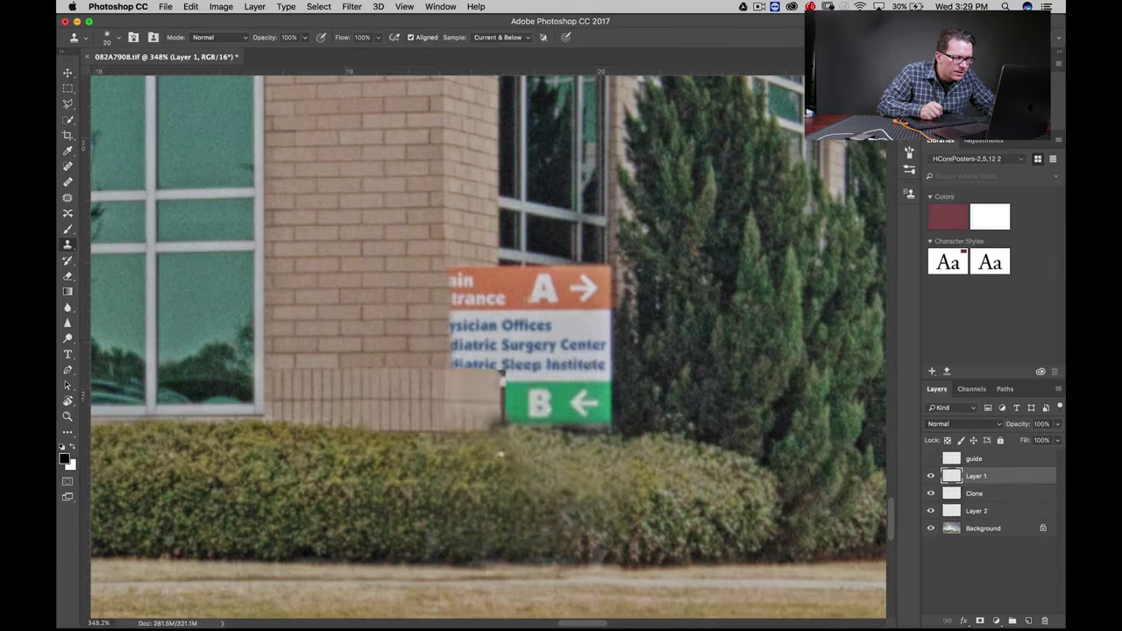
{"action": "scroll", "coordinate": [456, 267], "scroll_direction": "up", "scroll_amount": 3}
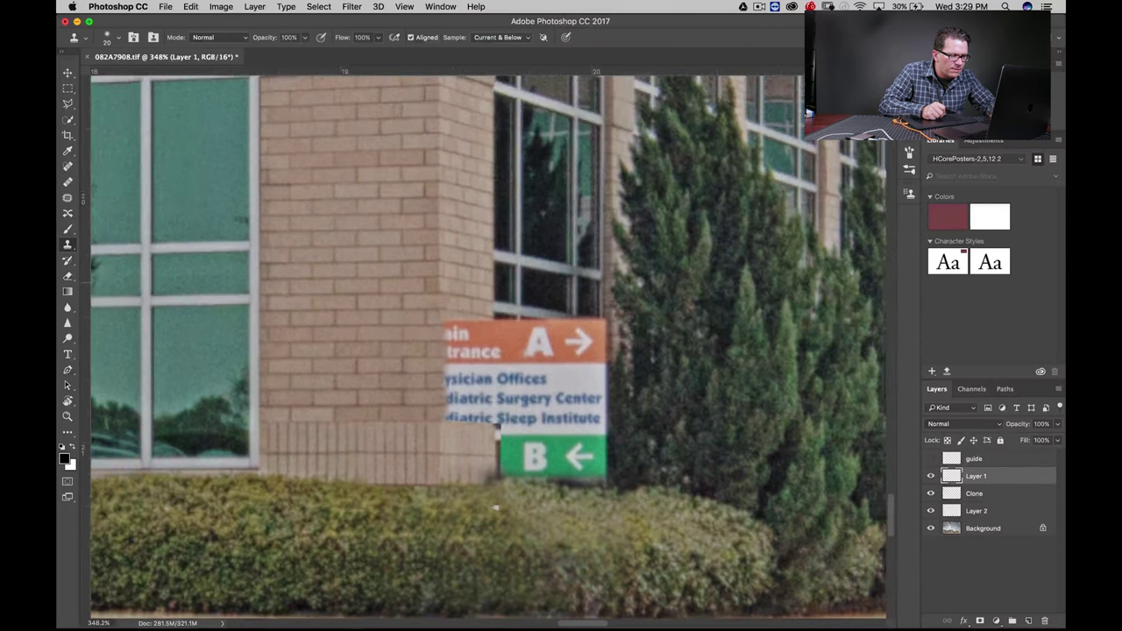
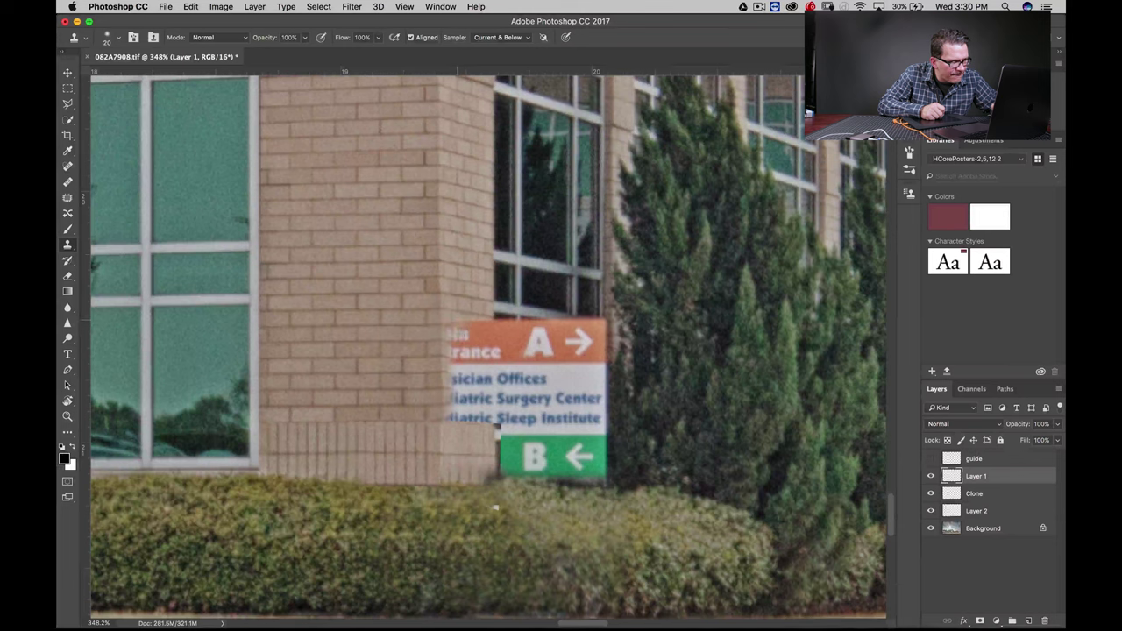
Clone brick over the sign's orange top-left corner and the faded lettering beside Sleep Institute.
{"action": "left_click", "coordinate": [470, 333]}
{"action": "left_click_drag", "start_coordinate": [478, 336], "coordinate": [485, 336]}
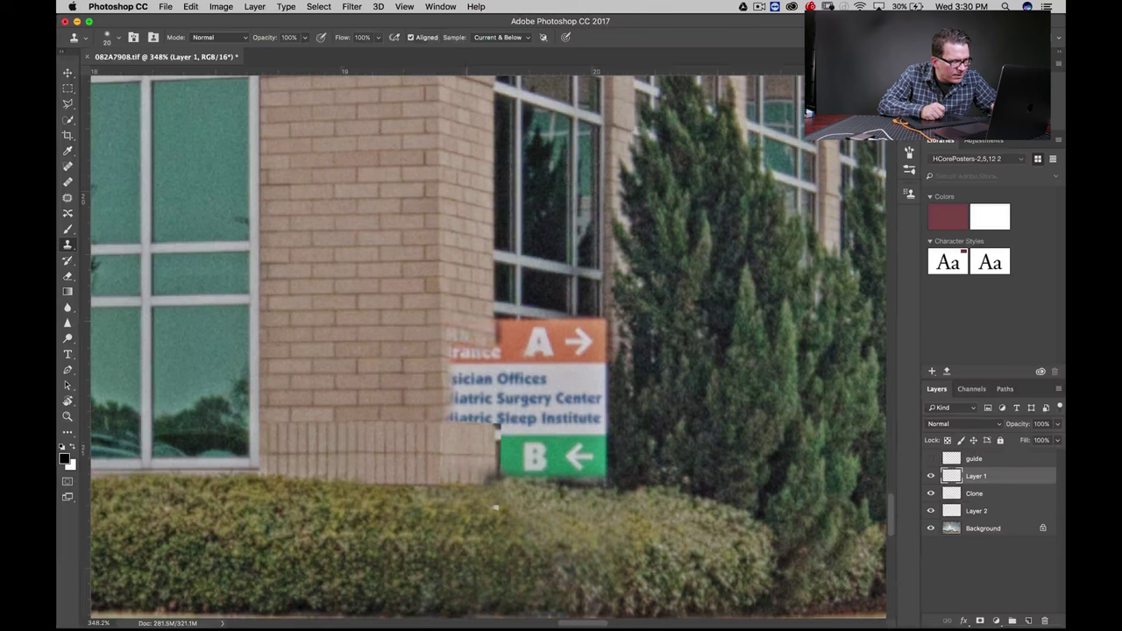
{"action": "mouse_move", "coordinate": [458, 360]}
{"action": "left_mouse_down"}
{"action": "mouse_move", "coordinate": [500, 355]}
{"action": "mouse_move", "coordinate": [503, 372]}
{"action": "mouse_move", "coordinate": [452, 379]}
{"action": "mouse_move", "coordinate": [451, 390]}
{"action": "mouse_move", "coordinate": [489, 396]}
{"action": "left_mouse_up"}
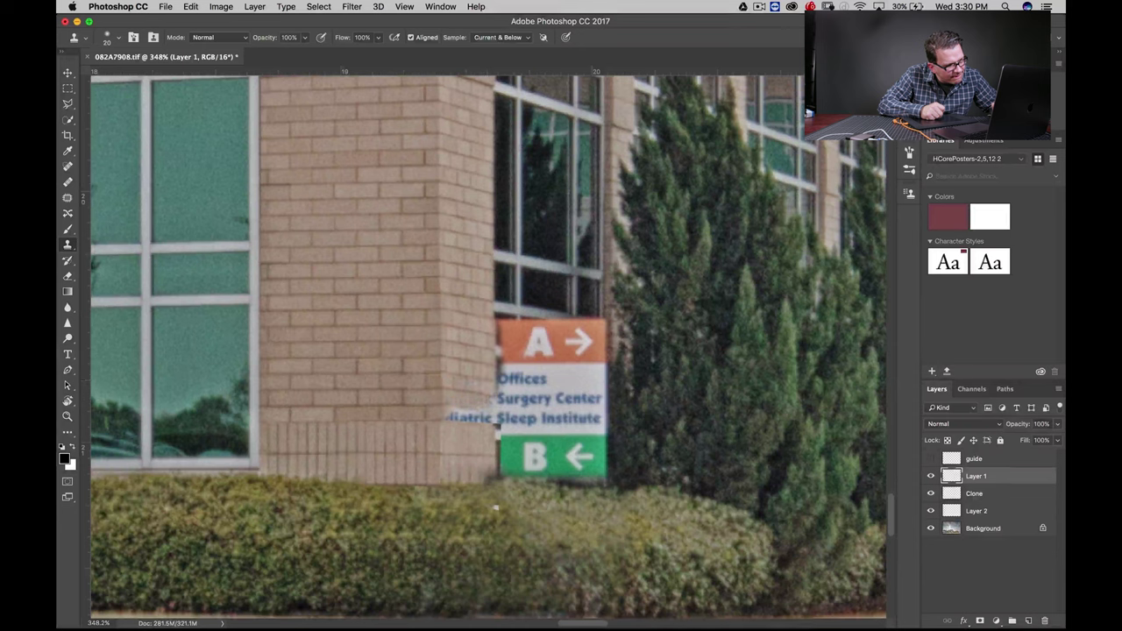
{"action": "left_click_drag", "start_coordinate": [497, 411], "coordinate": [459, 414]}
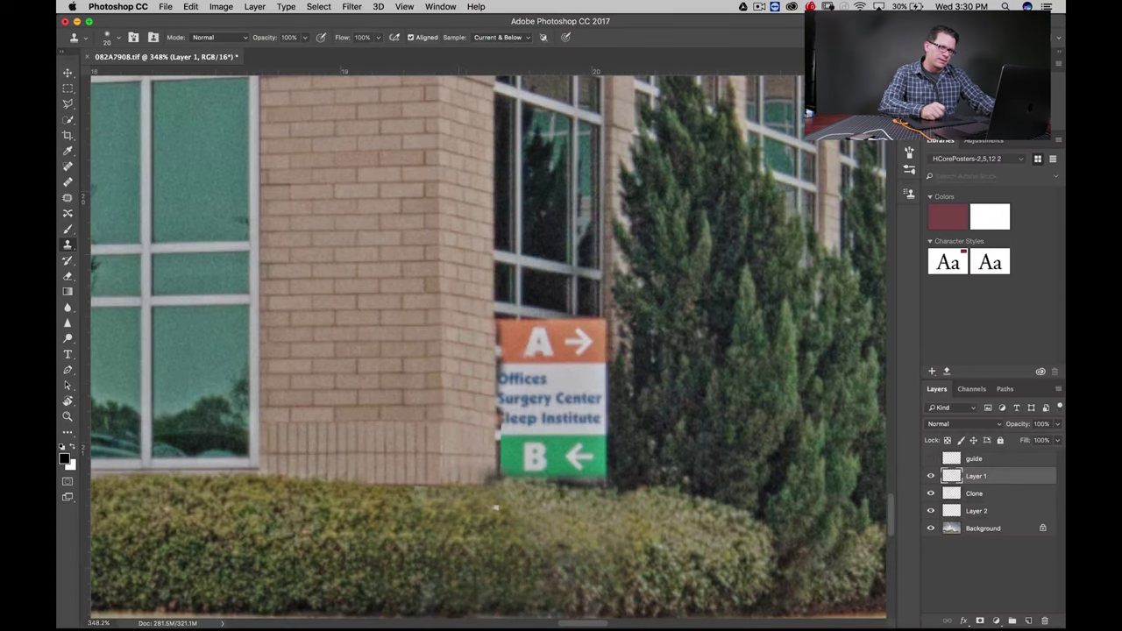
{"action": "key", "text": "z"}
{"action": "left_click", "coordinate": [544, 386], "text": "alt"}
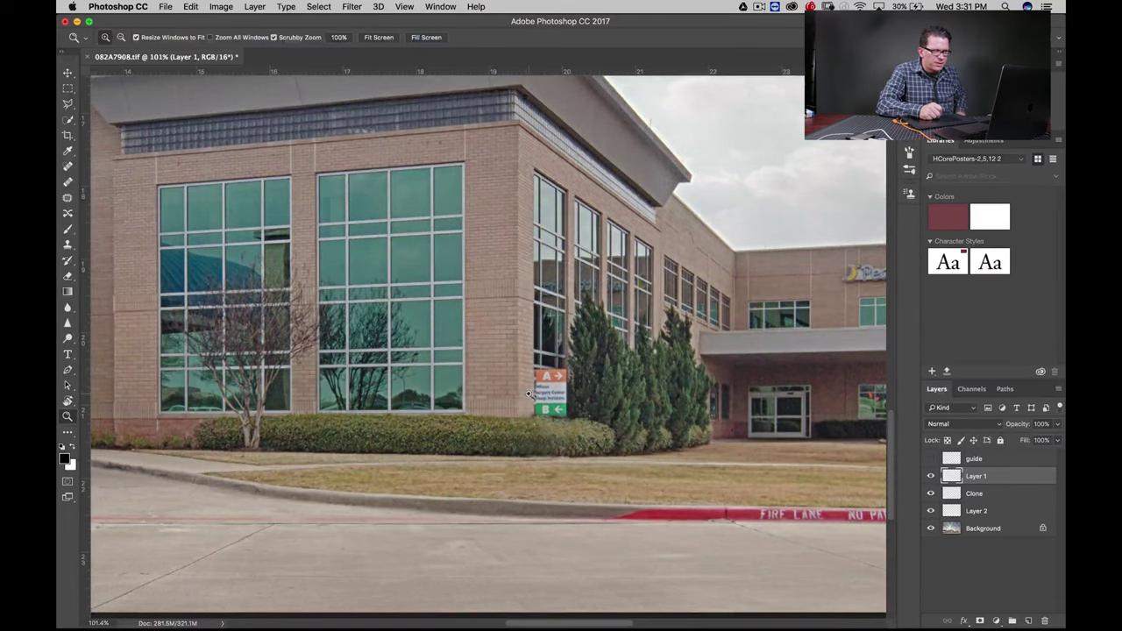
{"action": "mouse_move", "coordinate": [532, 385]}
{"action": "left_mouse_down"}
{"action": "mouse_move", "coordinate": [587, 405]}
{"action": "mouse_move", "coordinate": [545, 380]}
{"action": "left_mouse_up"}
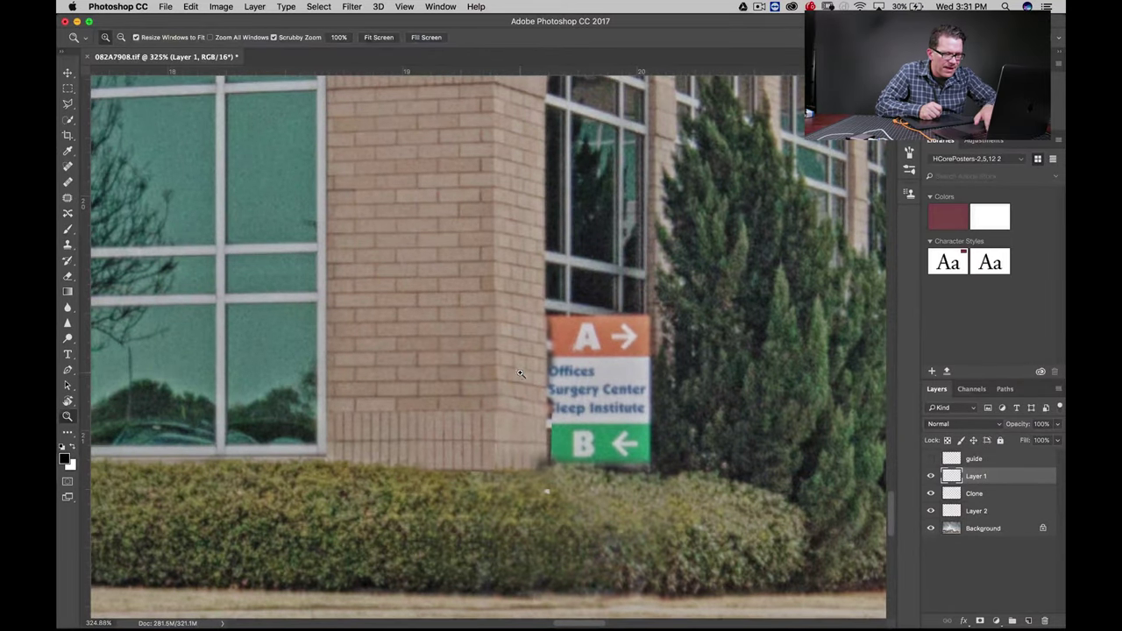
{"action": "key", "text": "m"}
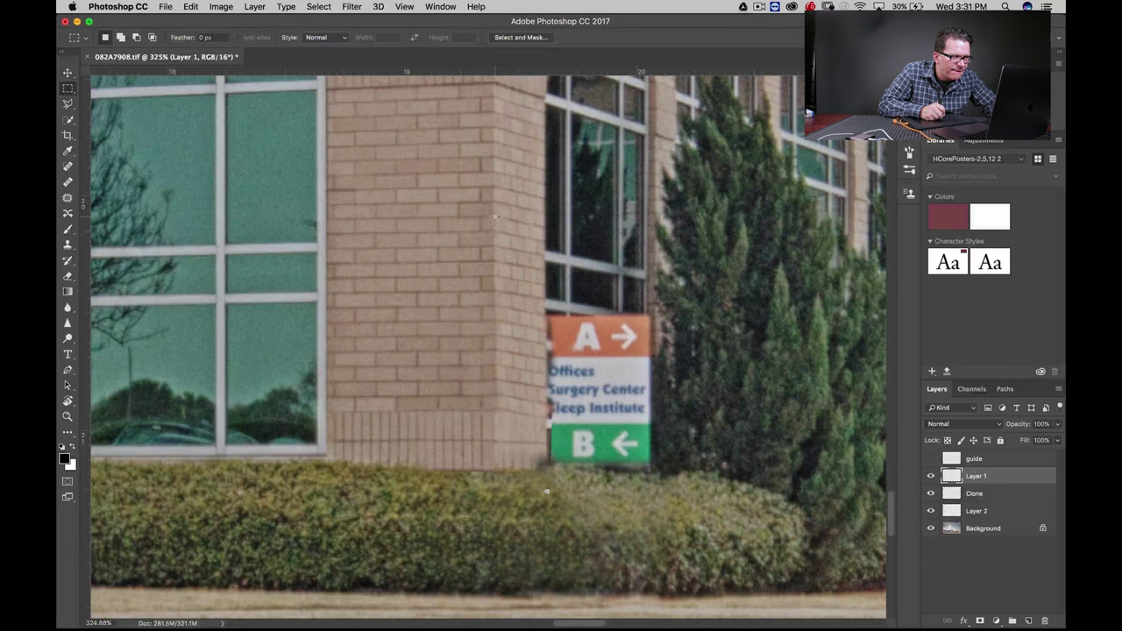
Outline the brick column between the sign and the window edge with the Polygonal Lasso.
{"action": "mouse_move", "coordinate": [494, 217]}
{"action": "left_mouse_down"}
{"action": "mouse_move", "coordinate": [546, 326]}
{"action": "mouse_move", "coordinate": [537, 337]}
{"action": "left_mouse_up"}
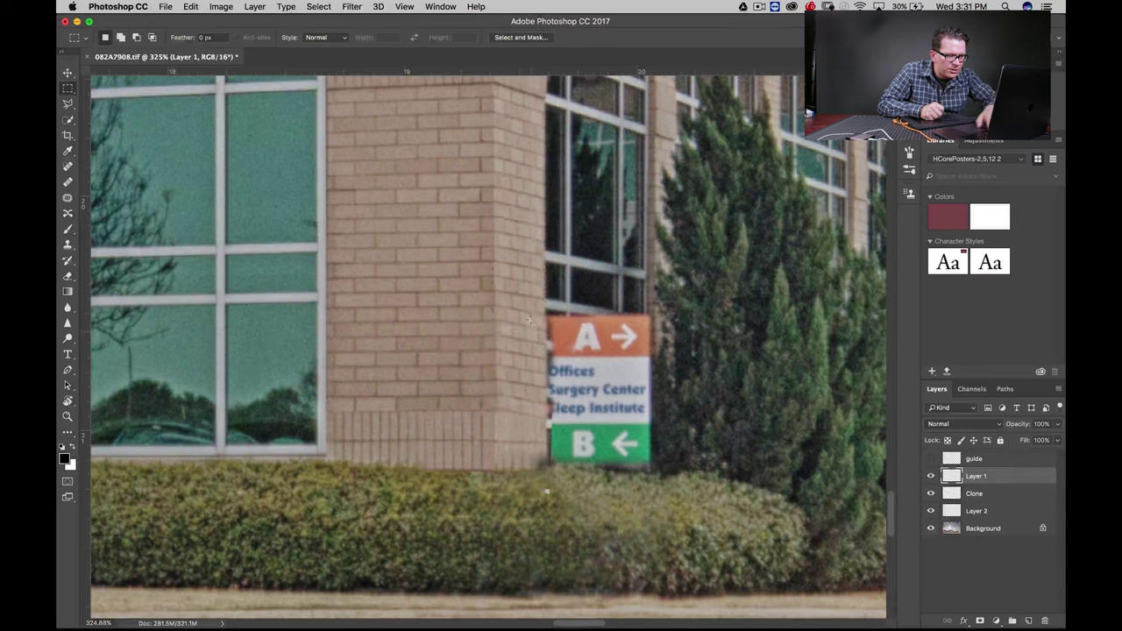
{"action": "key", "text": "l"}
{"action": "left_click", "coordinate": [501, 220]}
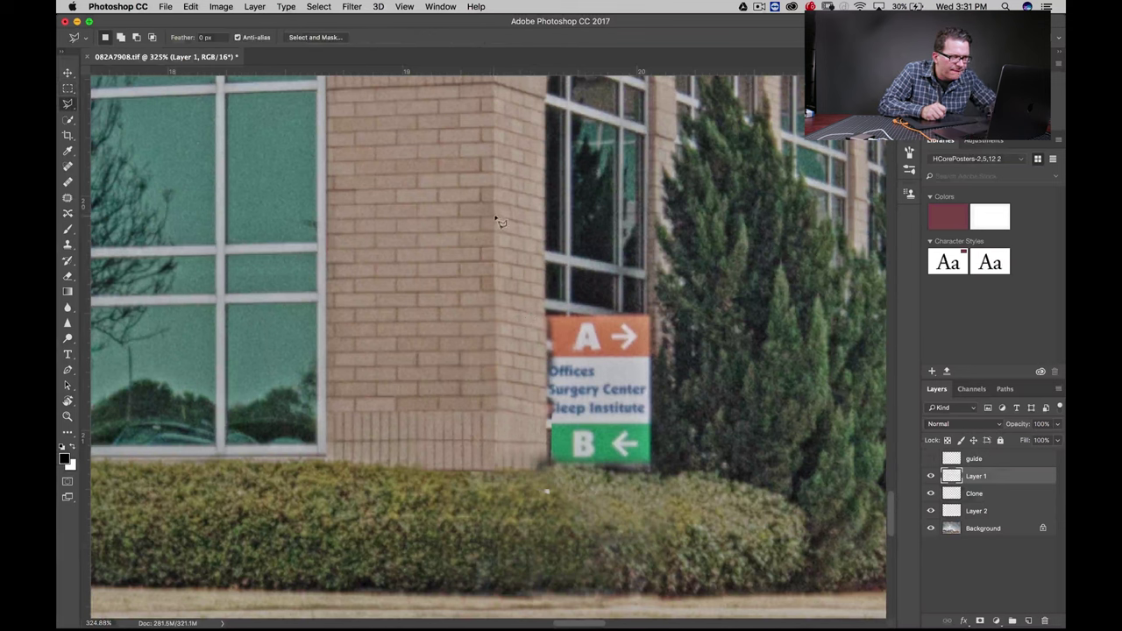
{"action": "left_click", "coordinate": [546, 228]}
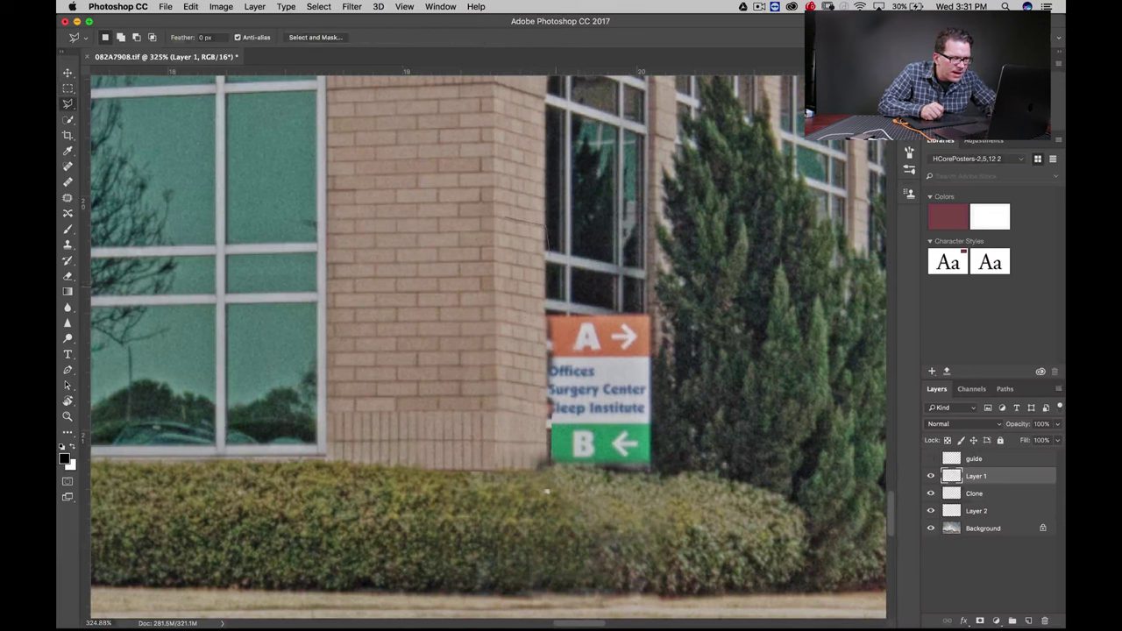
{"action": "left_click", "coordinate": [547, 317]}
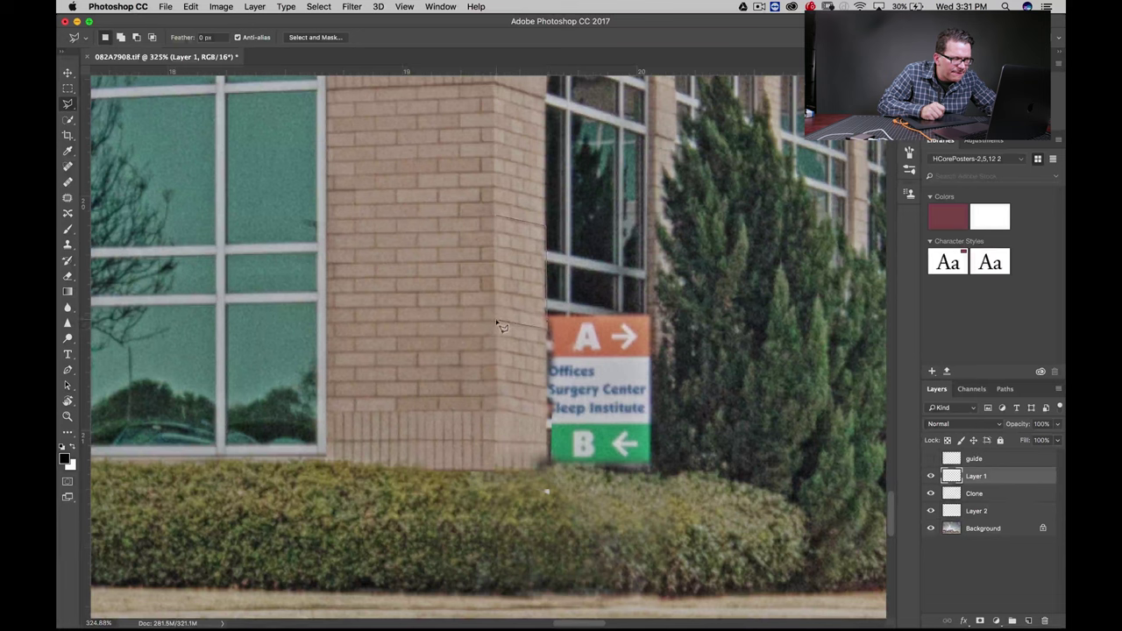
{"action": "left_click", "coordinate": [497, 324]}
{"action": "left_click", "coordinate": [500, 220]}
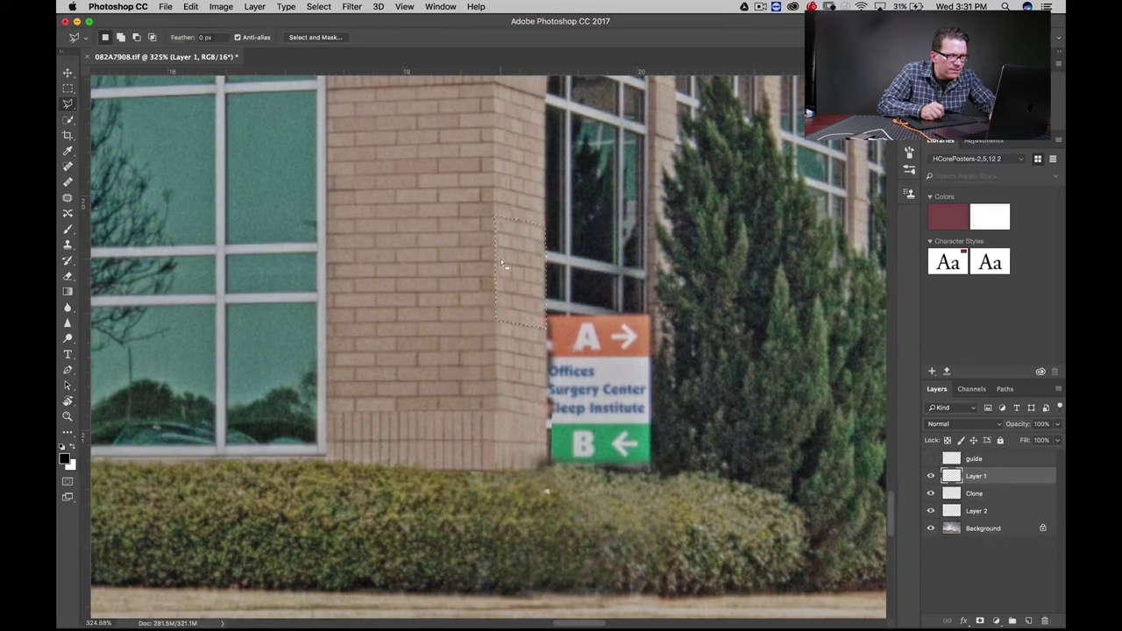
Copy the brick onto Layer 3, raise it above Layer 1, and slide it down.
{"action": "left_click", "coordinate": [964, 527]}
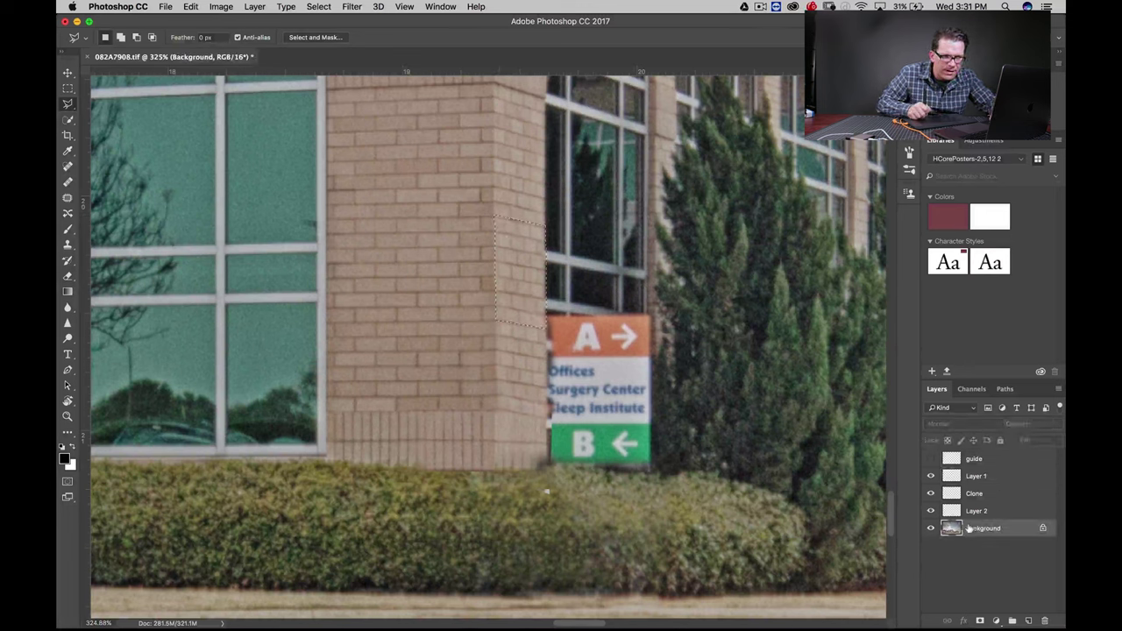
{"action": "key", "text": "ctrl+j"}
{"action": "key", "text": "ctrl+z"}
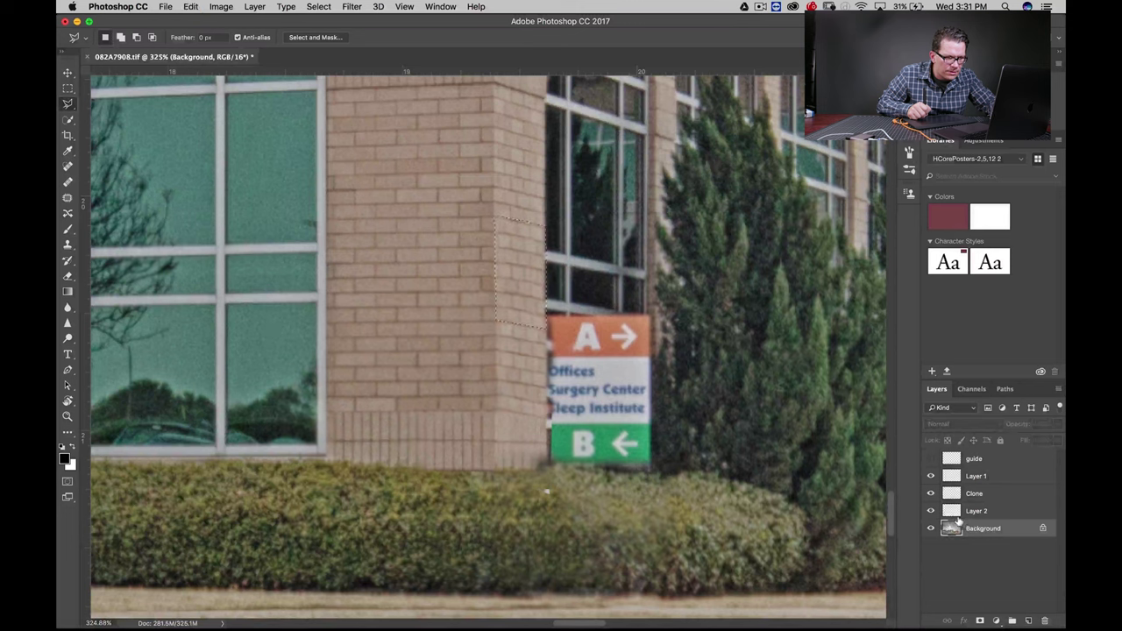
{"action": "key", "text": "ctrl+j"}
{"action": "key", "text": "v"}
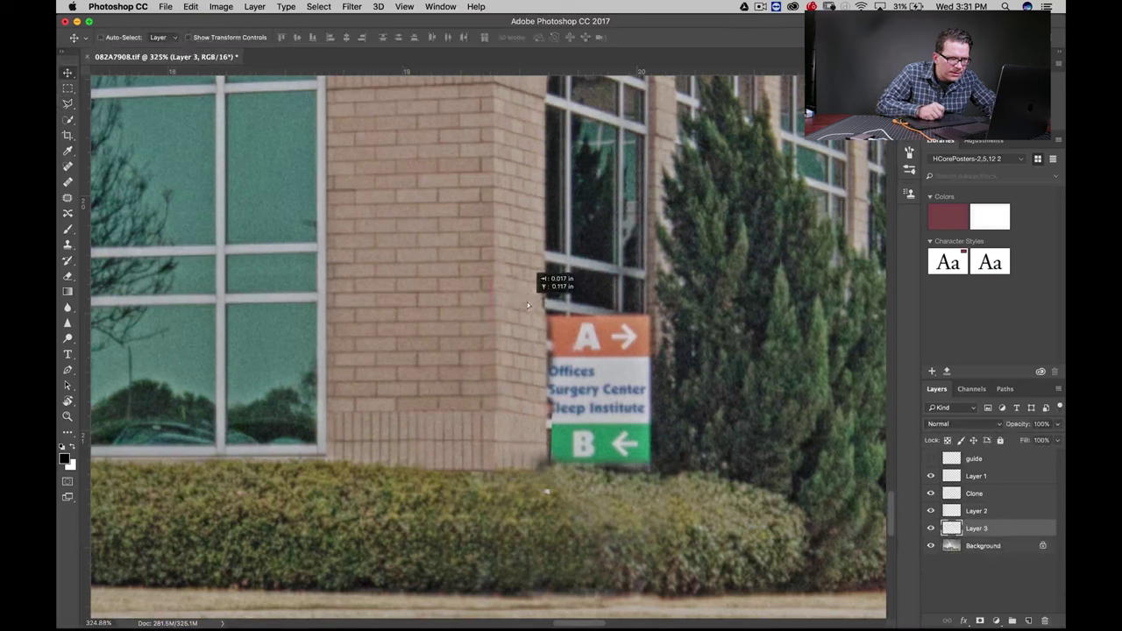
{"action": "left_click_drag", "start_coordinate": [972, 528], "coordinate": [978, 476]}
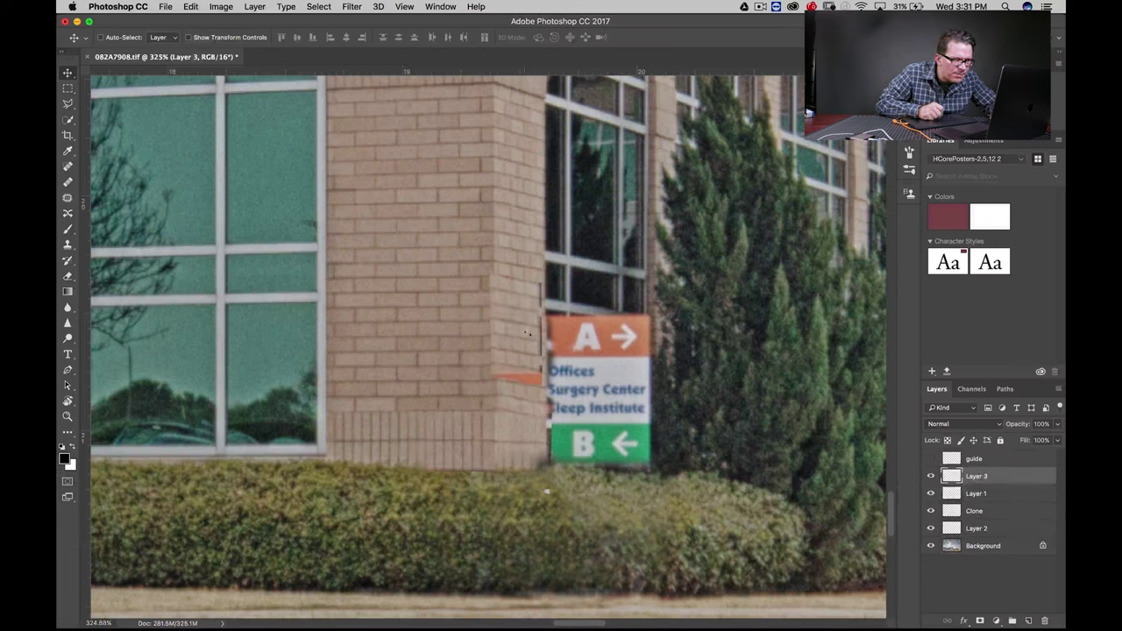
{"action": "left_click_drag", "start_coordinate": [537, 333], "coordinate": [536, 361]}
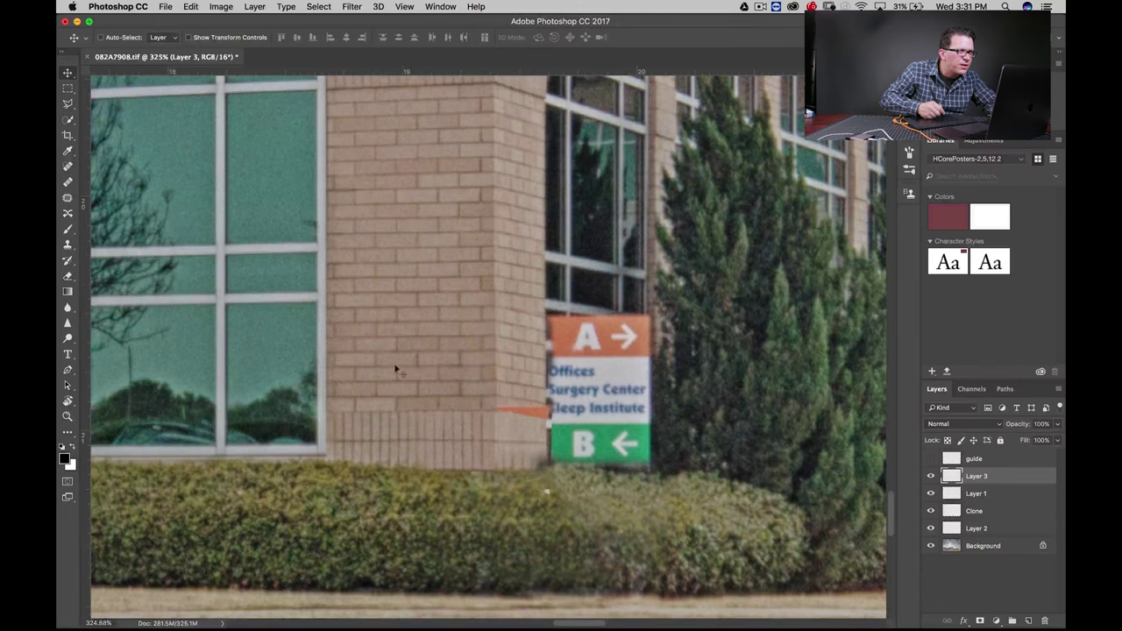
Skew Layer 3's brick patch about -5° so its courses match the wall.
{"action": "left_click", "coordinate": [190, 6]}
{"action": "mouse_move", "coordinate": [210, 274]}
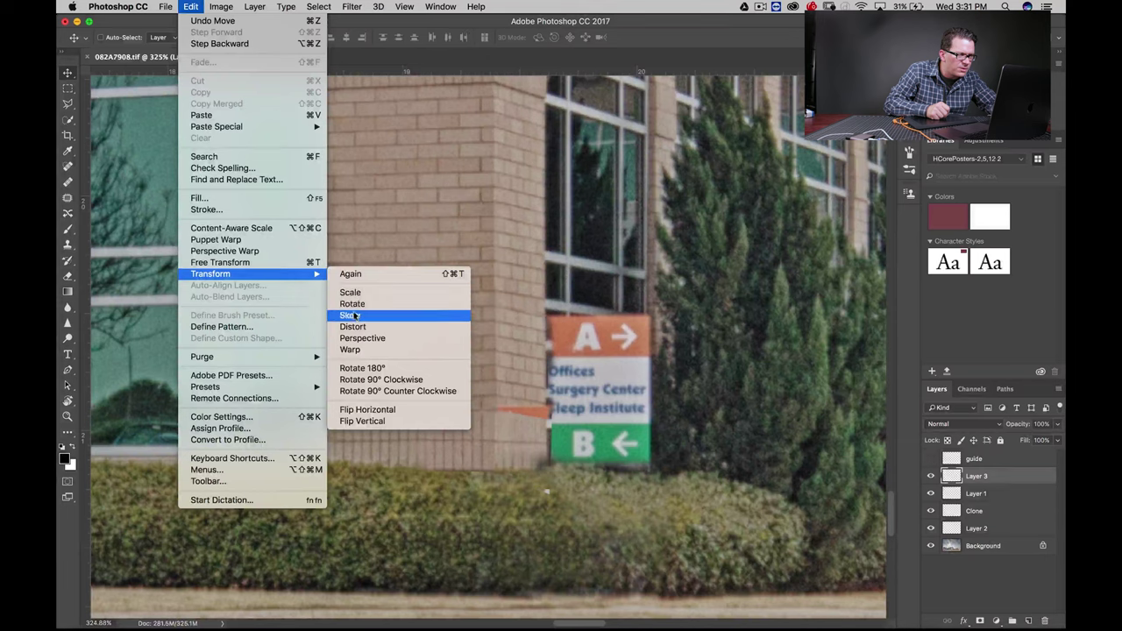
{"action": "left_click", "coordinate": [350, 315]}
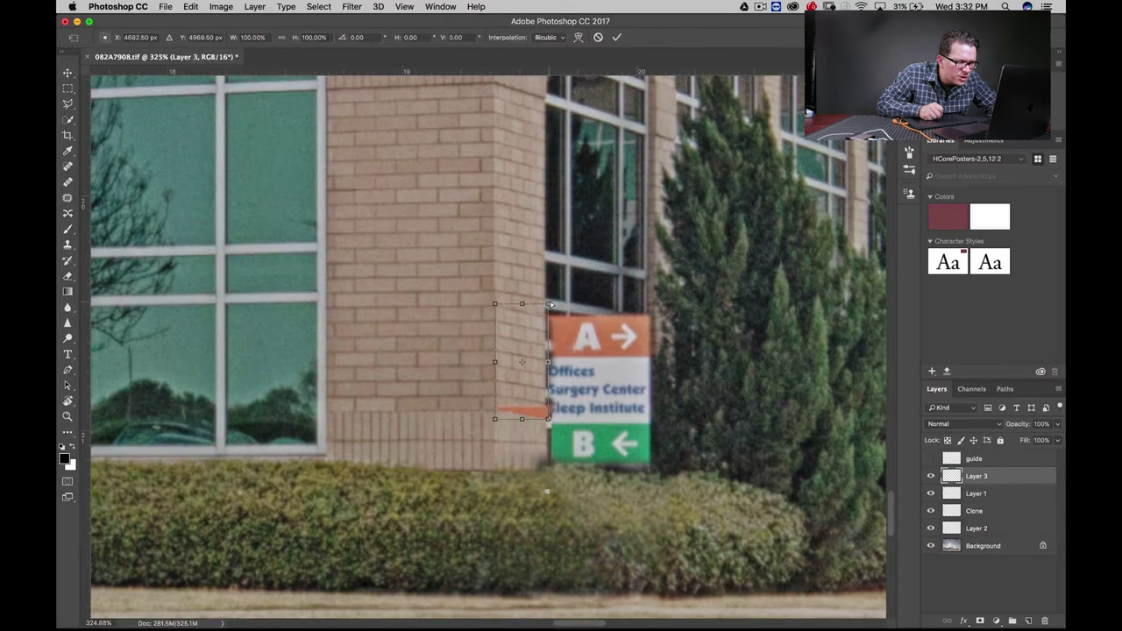
{"action": "left_click_drag", "start_coordinate": [548, 304], "coordinate": [548, 301]}
{"action": "left_click_drag", "start_coordinate": [548, 361], "coordinate": [545, 361]}
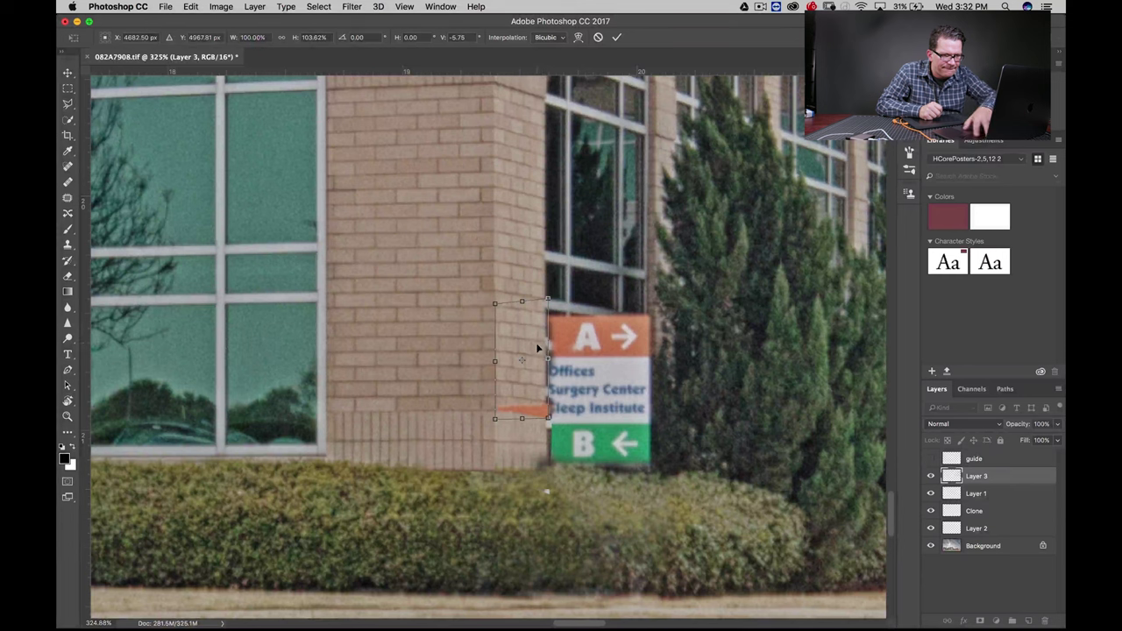
{"action": "key", "text": "Return"}
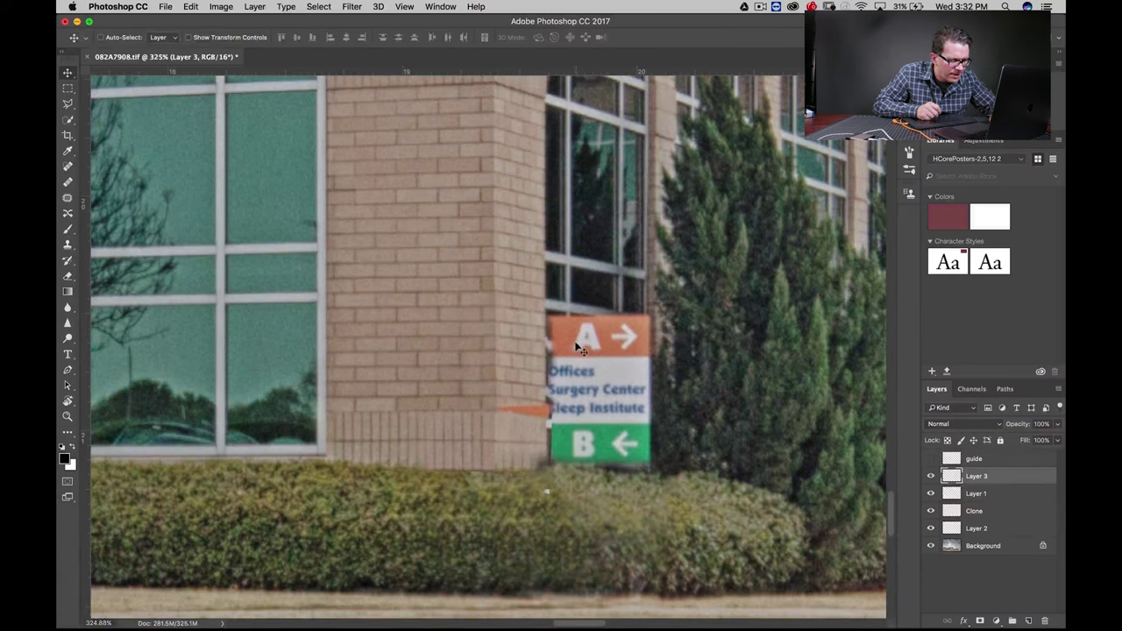
{"action": "key", "text": "s"}
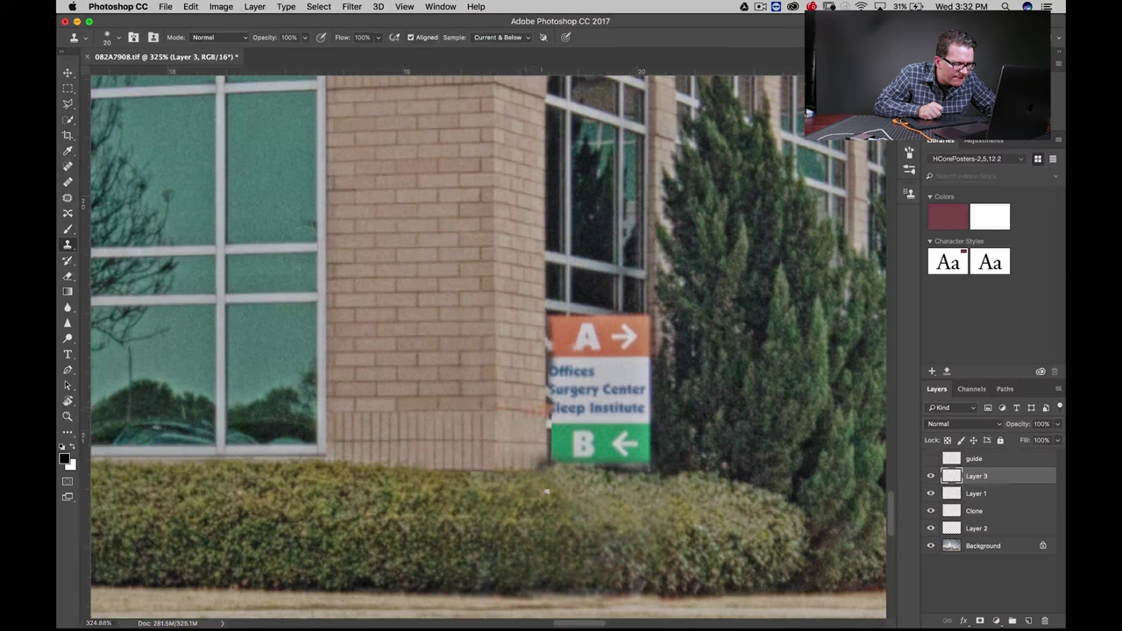
Zoom in on the sign and stamp one test clone dab onto its face.
{"action": "key", "text": "z"}
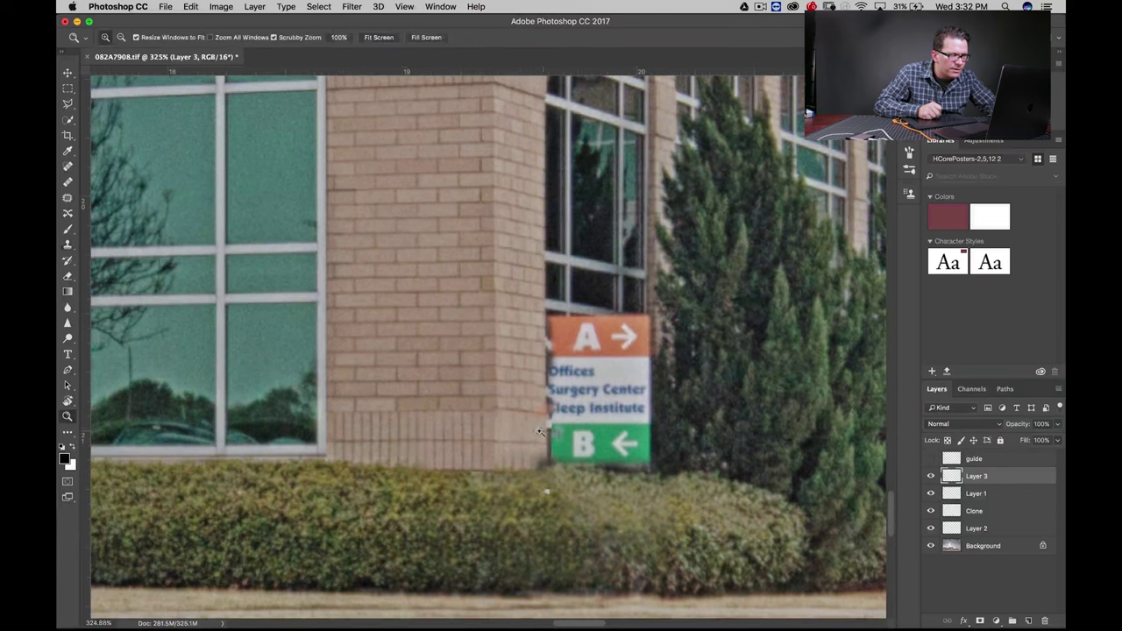
{"action": "left_click_drag", "start_coordinate": [546, 493], "coordinate": [535, 484]}
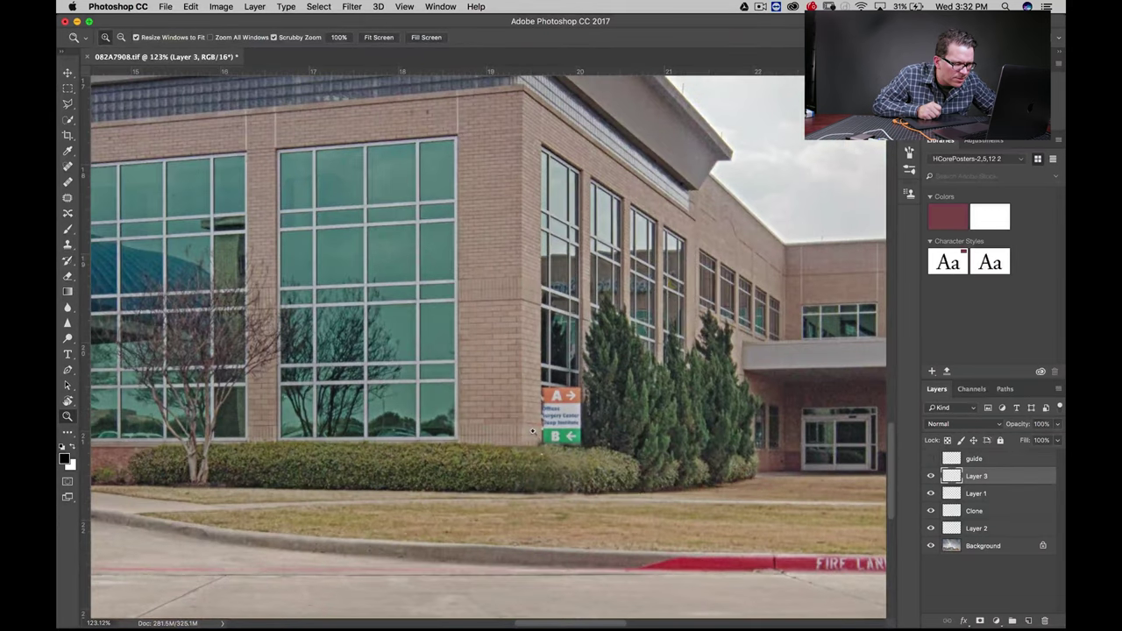
{"action": "left_click_drag", "start_coordinate": [548, 426], "coordinate": [548, 419]}
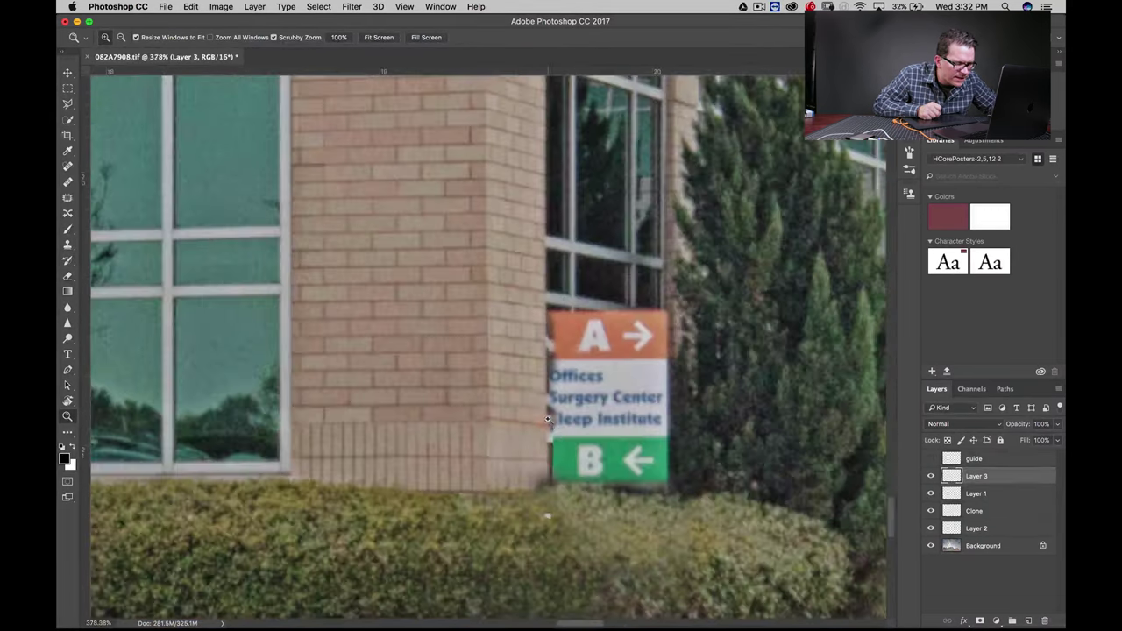
{"action": "key", "text": "s"}
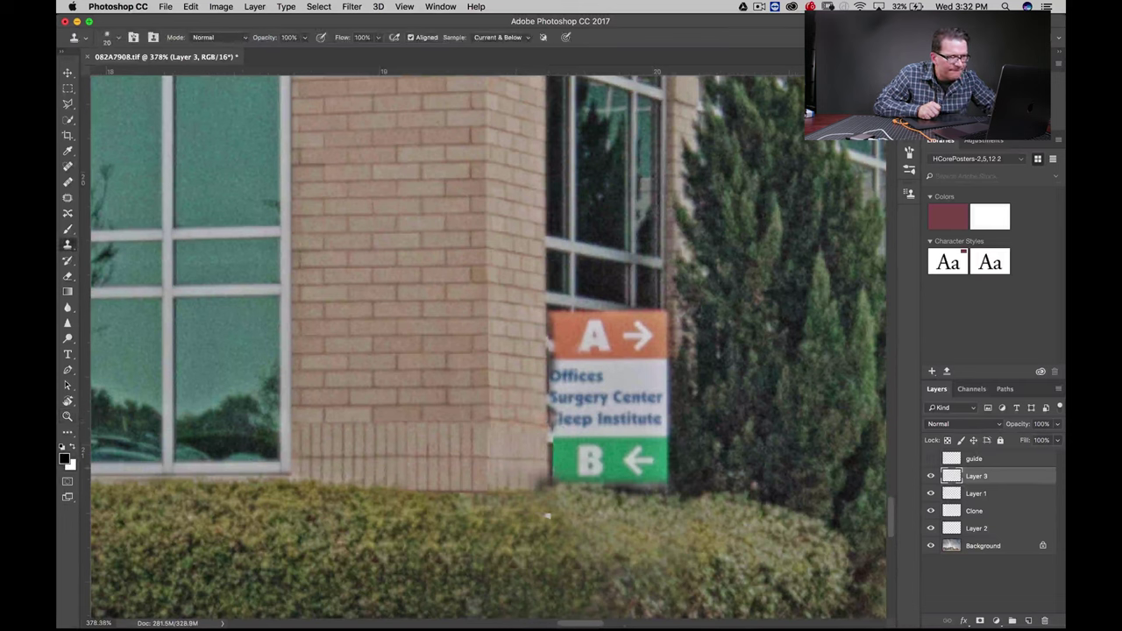
{"action": "left_click", "coordinate": [601, 390]}
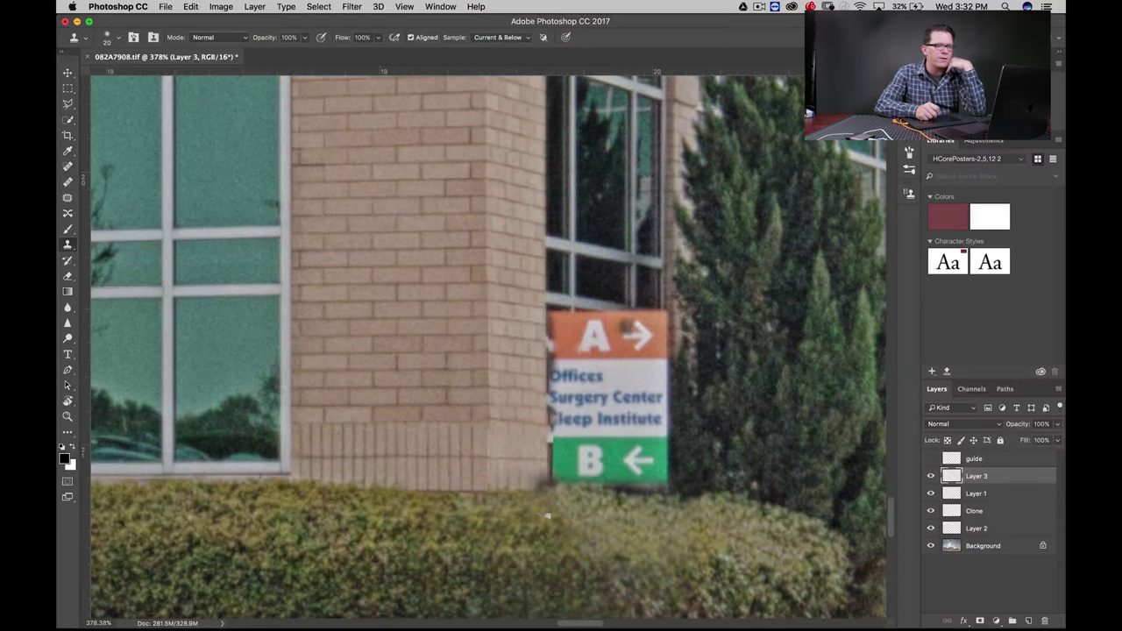
{"action": "key", "text": "z"}
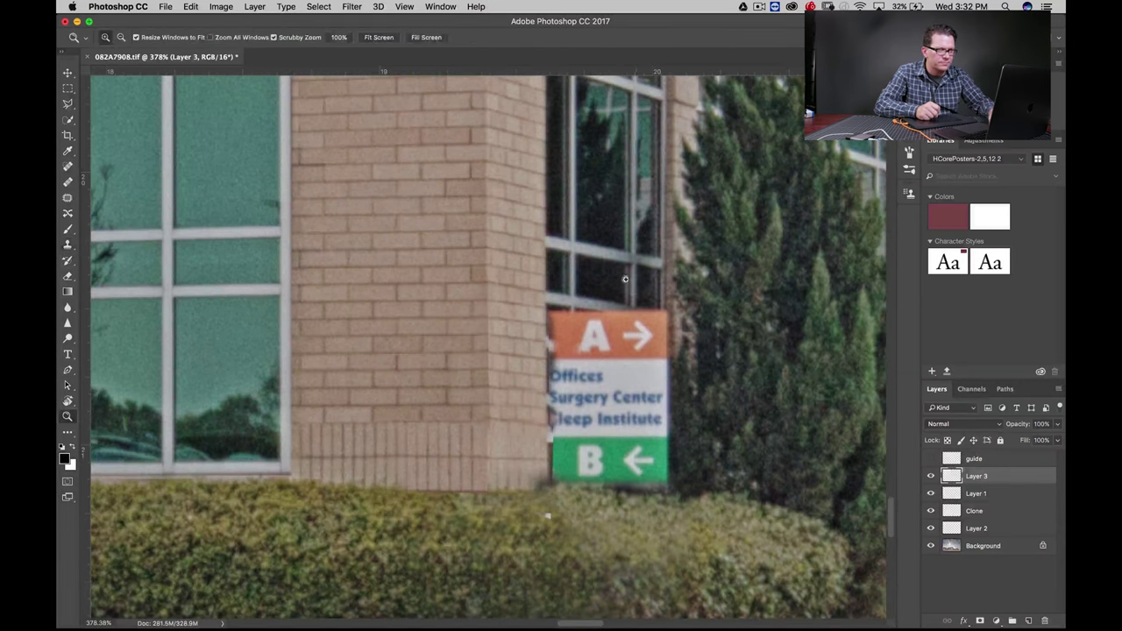
{"action": "scroll", "coordinate": [577, 397], "scroll_direction": "up", "scroll_amount": 5}
{"action": "scroll", "coordinate": [577, 397], "scroll_direction": "up", "scroll_amount": 1}
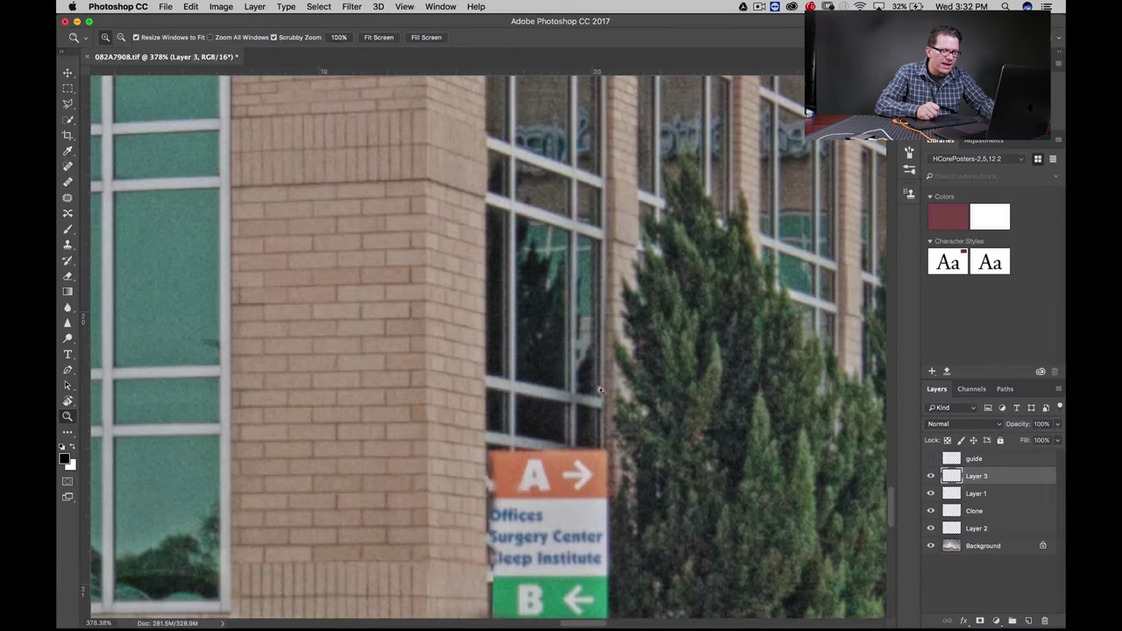
{"action": "scroll", "coordinate": [672, 413], "scroll_direction": "down", "scroll_amount": 5}
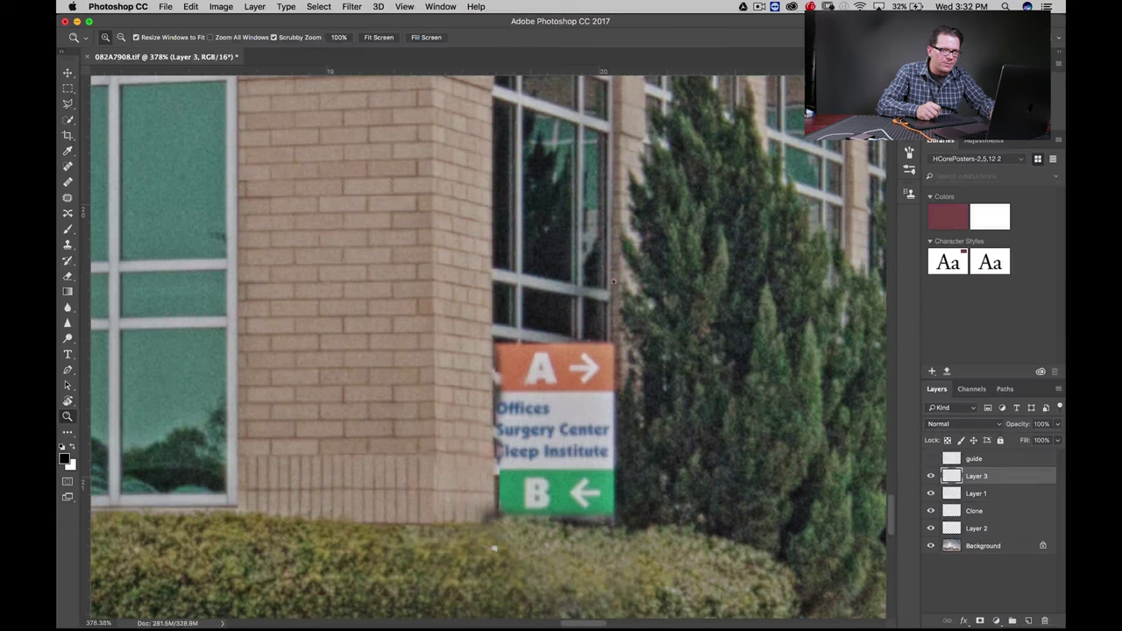
{"action": "scroll", "coordinate": [706, 348], "scroll_direction": "up", "scroll_amount": 1}
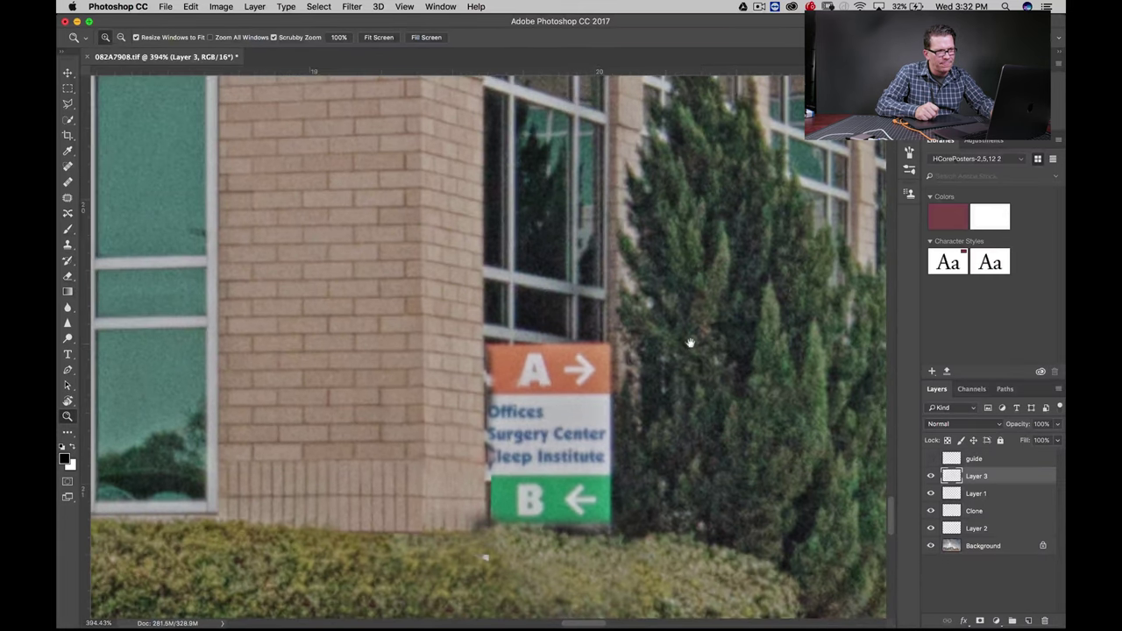
Lasso the clean window panes above the sign.
{"action": "mouse_move", "coordinate": [690, 342]}
{"action": "left_mouse_down"}
{"action": "mouse_move", "coordinate": [698, 317]}
{"action": "mouse_move", "coordinate": [702, 400]}
{"action": "left_mouse_up"}
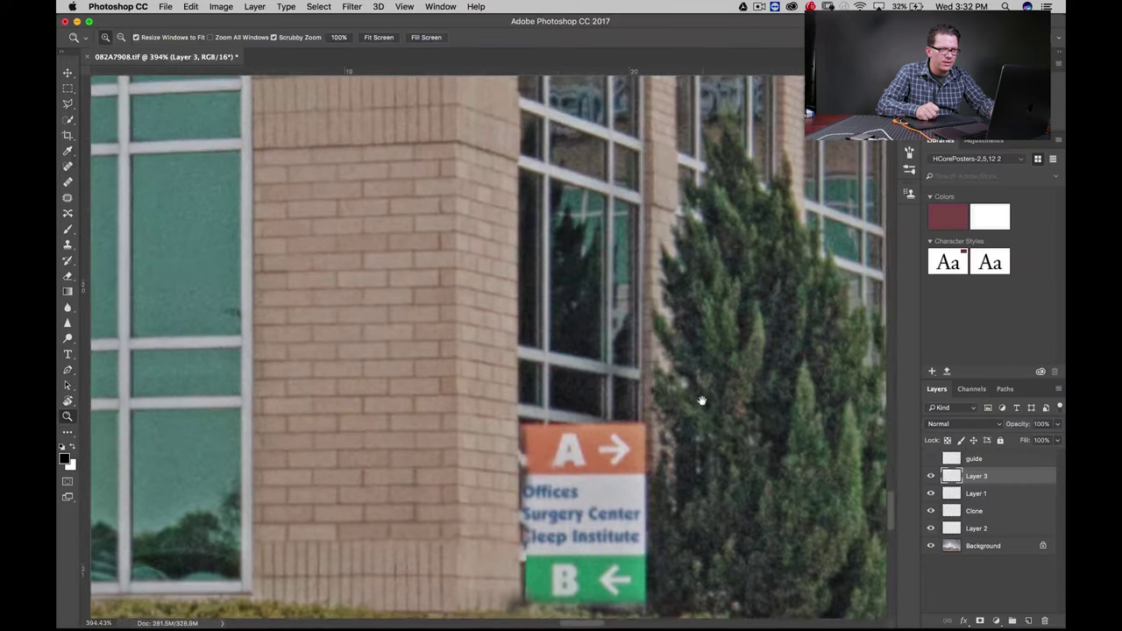
{"action": "key", "text": "l"}
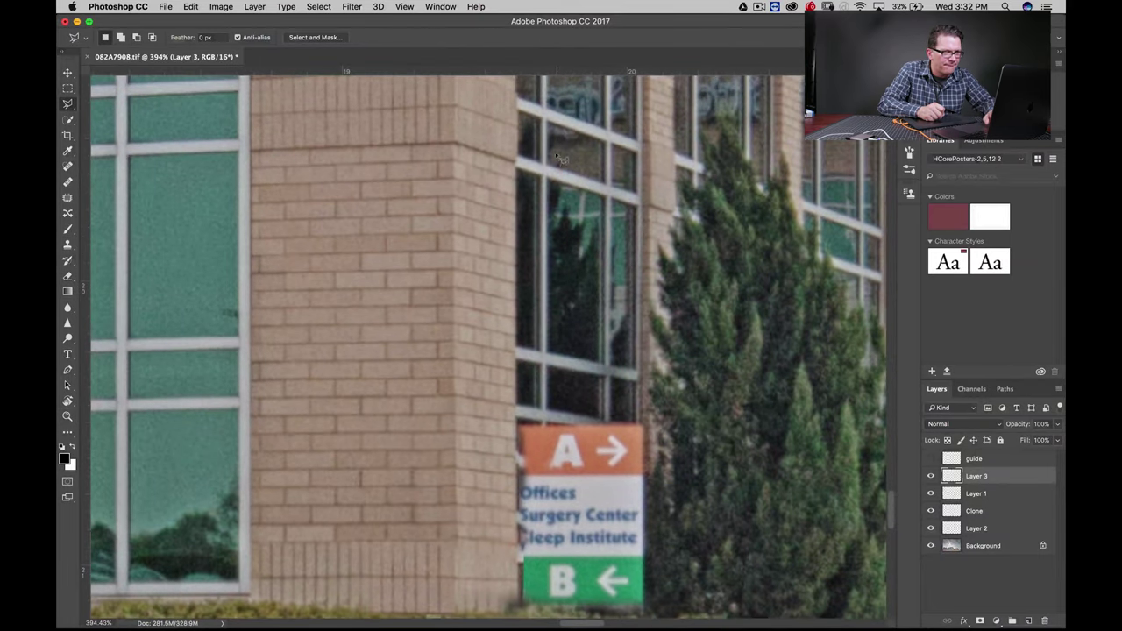
{"action": "scroll", "coordinate": [548, 166], "scroll_direction": "up", "scroll_amount": 2}
{"action": "scroll", "coordinate": [539, 180], "scroll_direction": "up", "scroll_amount": 2}
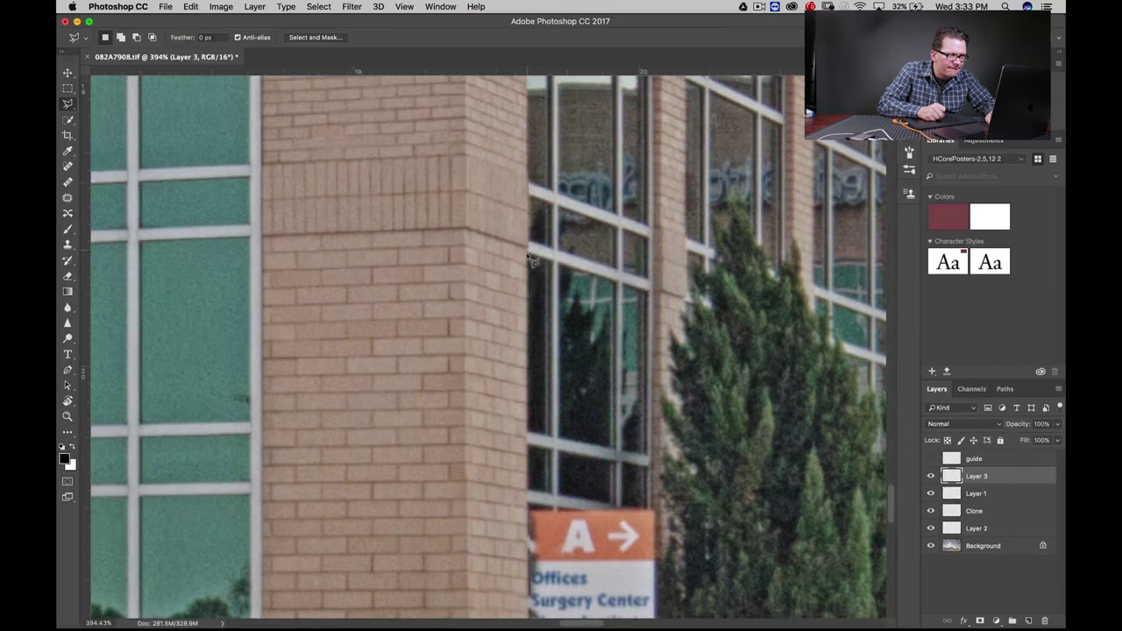
{"action": "mouse_move", "coordinate": [532, 260]}
{"action": "left_mouse_down"}
{"action": "mouse_move", "coordinate": [532, 456]}
{"action": "mouse_move", "coordinate": [653, 479]}
{"action": "mouse_move", "coordinate": [667, 240]}
{"action": "mouse_move", "coordinate": [533, 182]}
{"action": "left_mouse_up"}
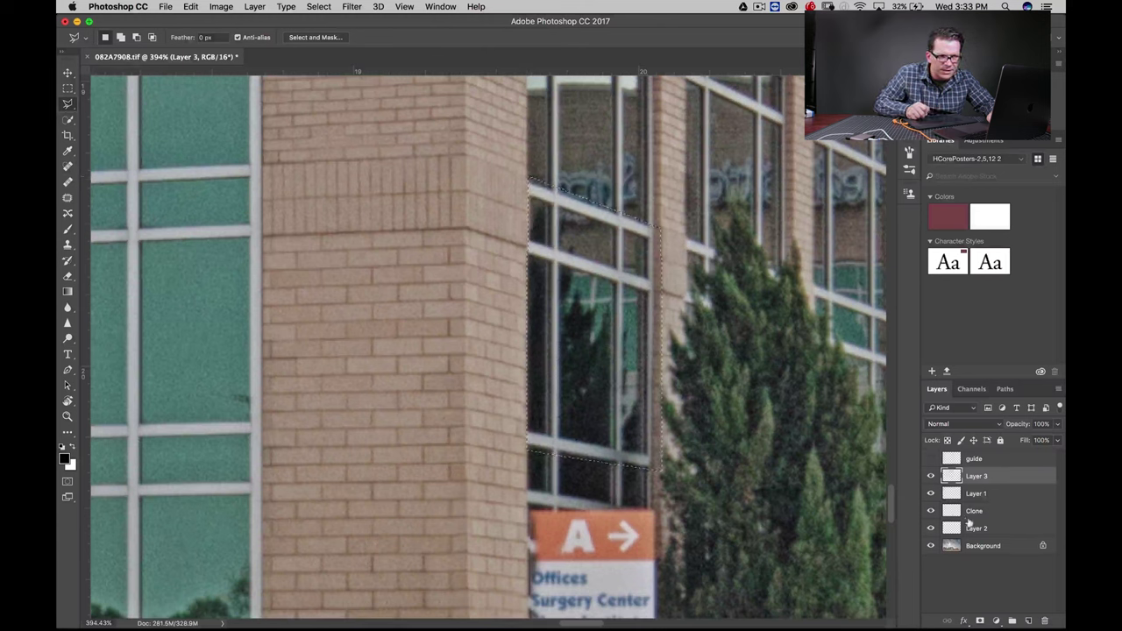
Copy the panes from Background onto Layer 4 and place it just below 'guide'.
{"action": "left_click", "coordinate": [973, 546]}
{"action": "key", "text": "ctrl+c"}
{"action": "key", "text": "ctrl+v"}
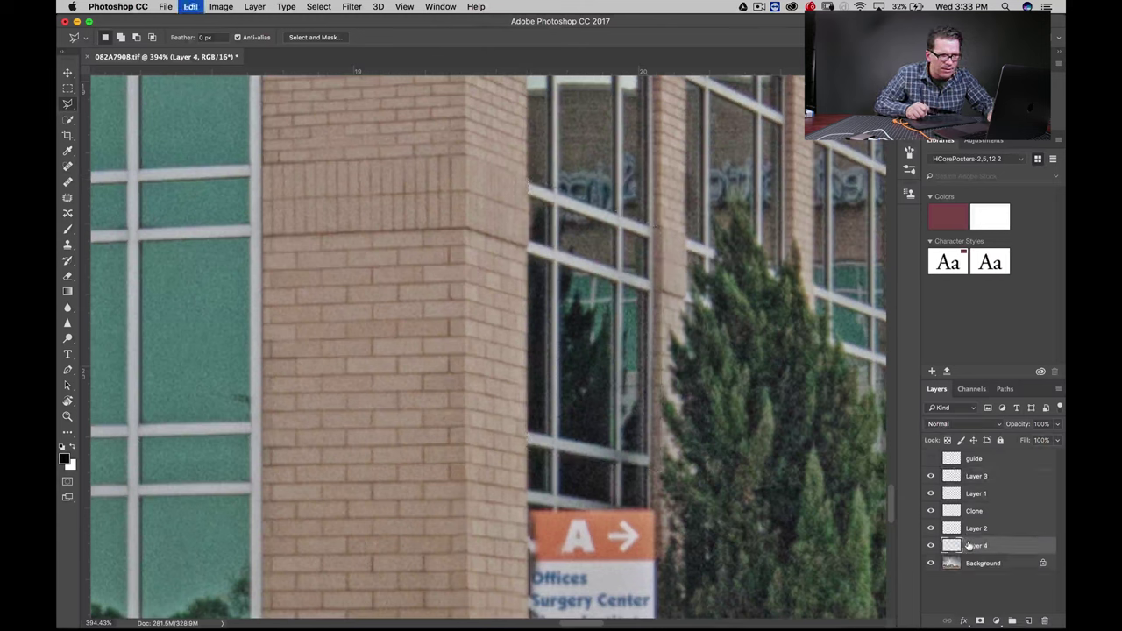
{"action": "left_click_drag", "start_coordinate": [978, 547], "coordinate": [978, 470]}
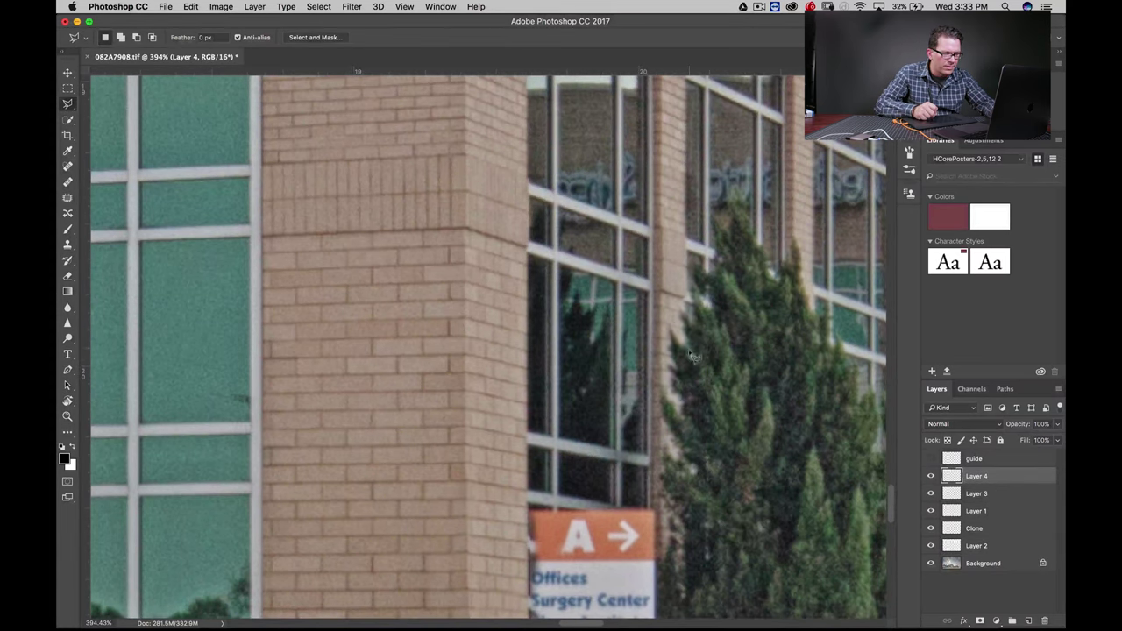
Move the window patch over the sign and set Layer 4's opacity to 58%.
{"action": "key", "text": "z"}
{"action": "mouse_move", "coordinate": [693, 358]}
{"action": "left_mouse_down"}
{"action": "mouse_move", "coordinate": [669, 353]}
{"action": "mouse_move", "coordinate": [643, 376]}
{"action": "mouse_move", "coordinate": [658, 477]}
{"action": "mouse_move", "coordinate": [646, 496]}
{"action": "mouse_move", "coordinate": [652, 487]}
{"action": "left_mouse_up"}
{"action": "key", "text": "v"}
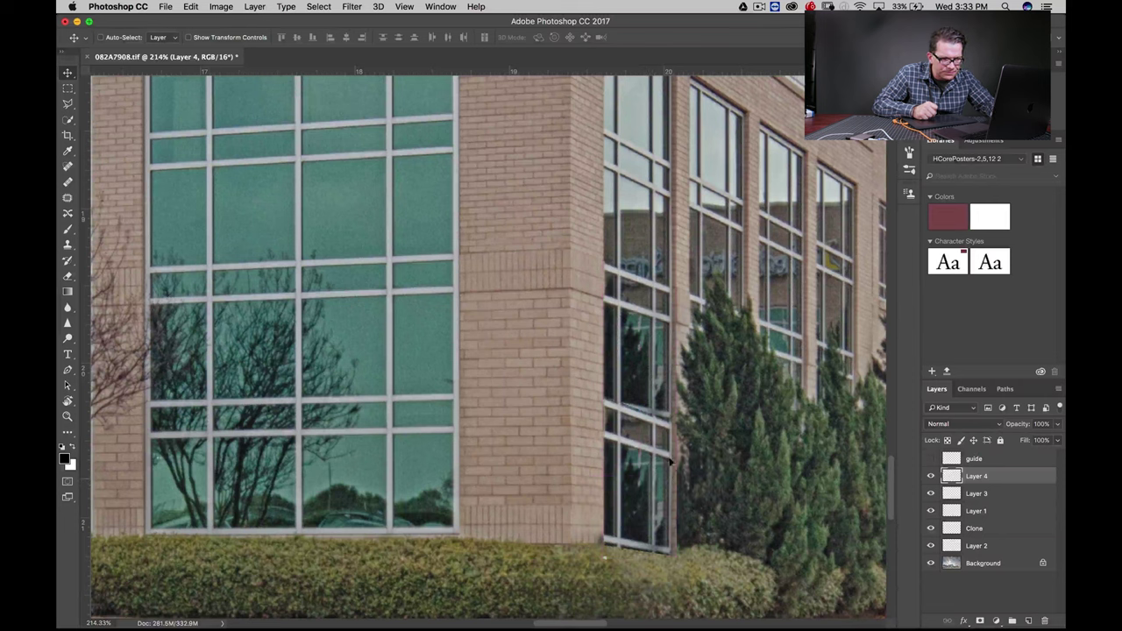
{"action": "left_click", "coordinate": [1056, 440]}
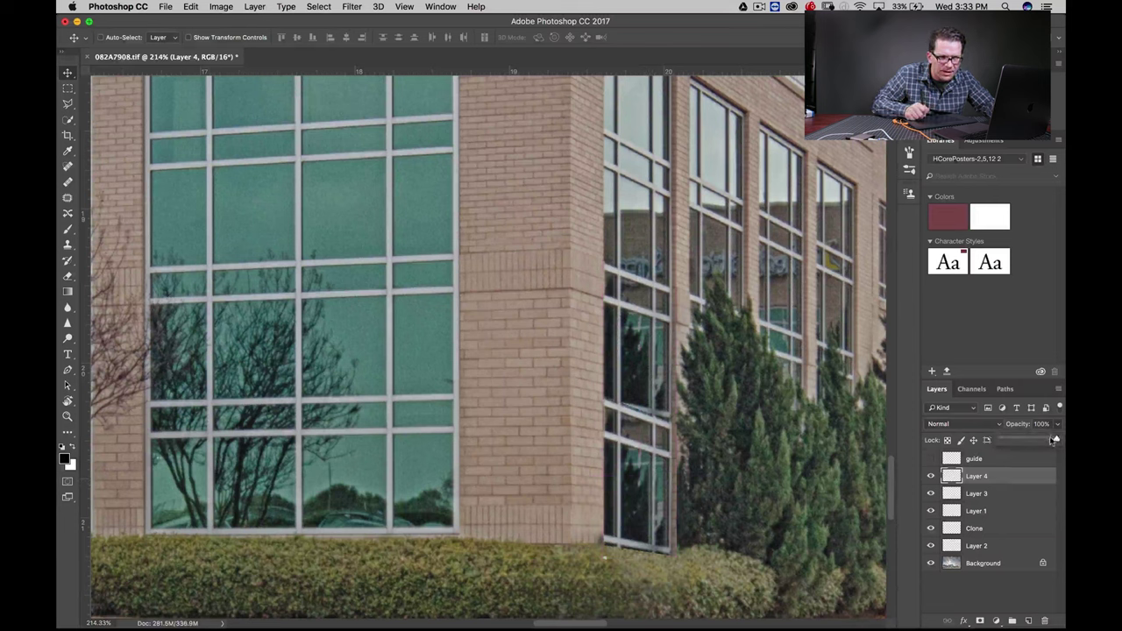
{"action": "left_click_drag", "start_coordinate": [1043, 441], "coordinate": [1047, 445]}
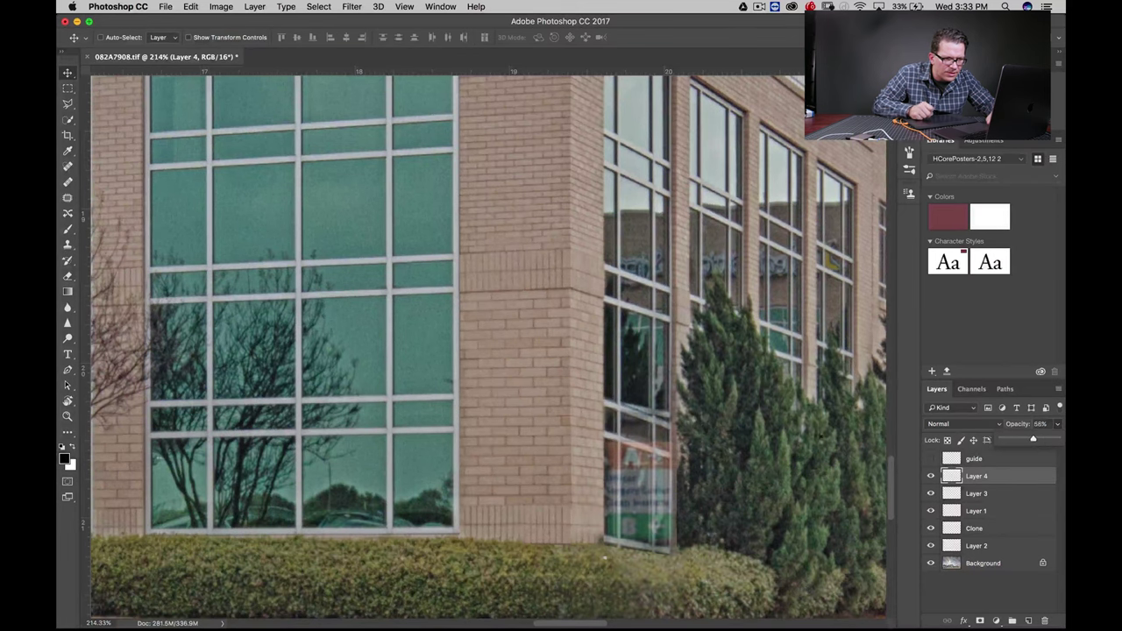
{"action": "key", "text": "z"}
{"action": "left_click_drag", "start_coordinate": [662, 431], "coordinate": [719, 436]}
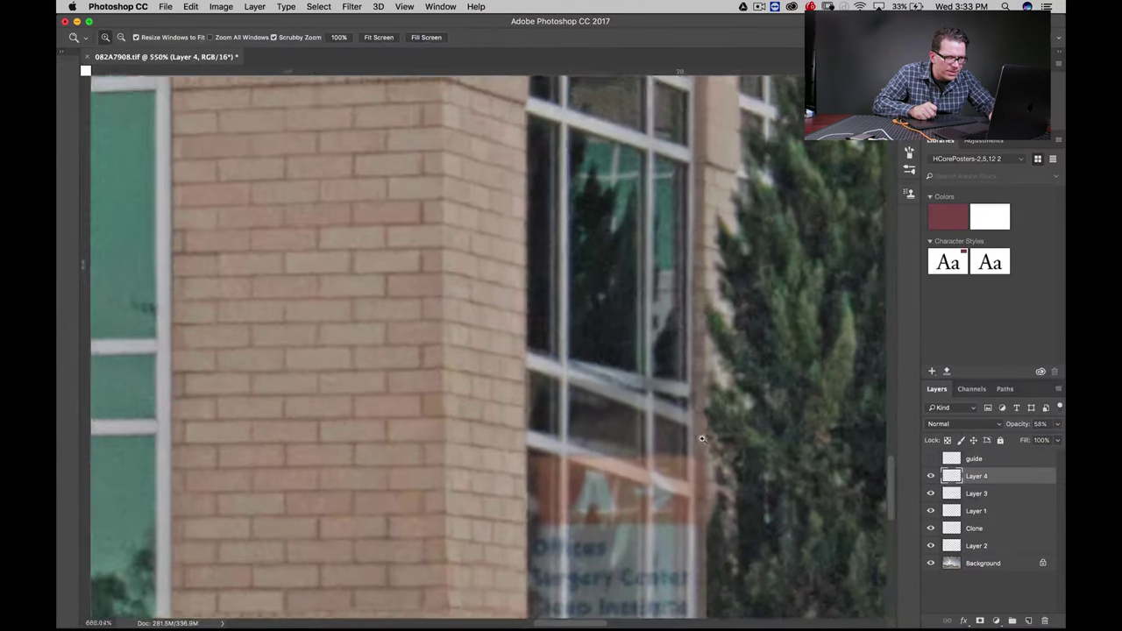
{"action": "left_click", "coordinate": [191, 6]}
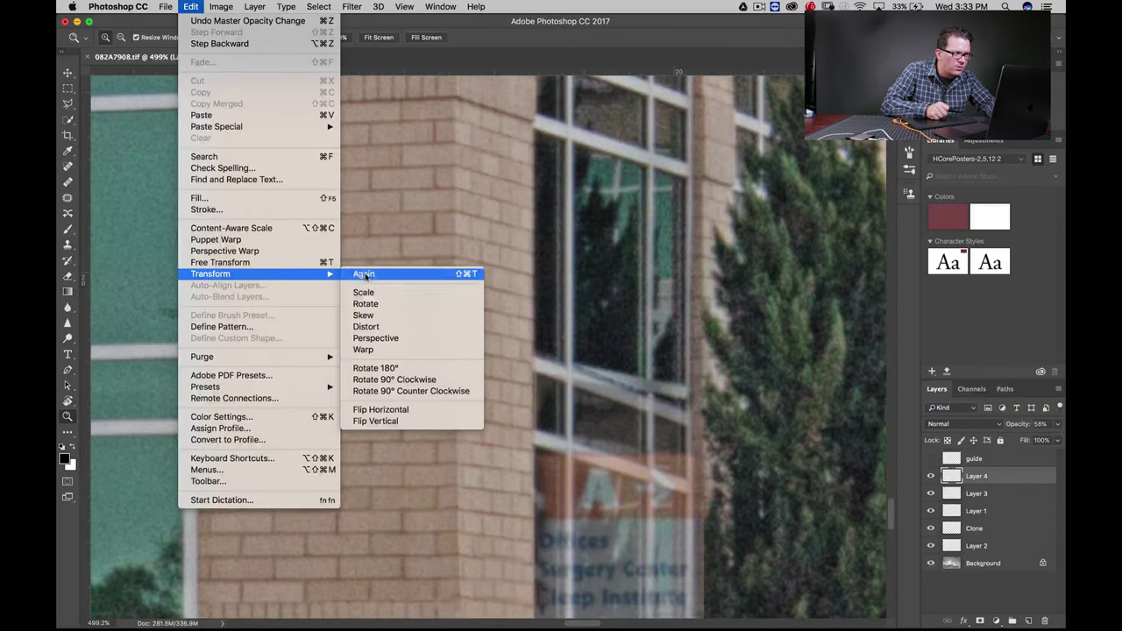
{"action": "mouse_move", "coordinate": [211, 274]}
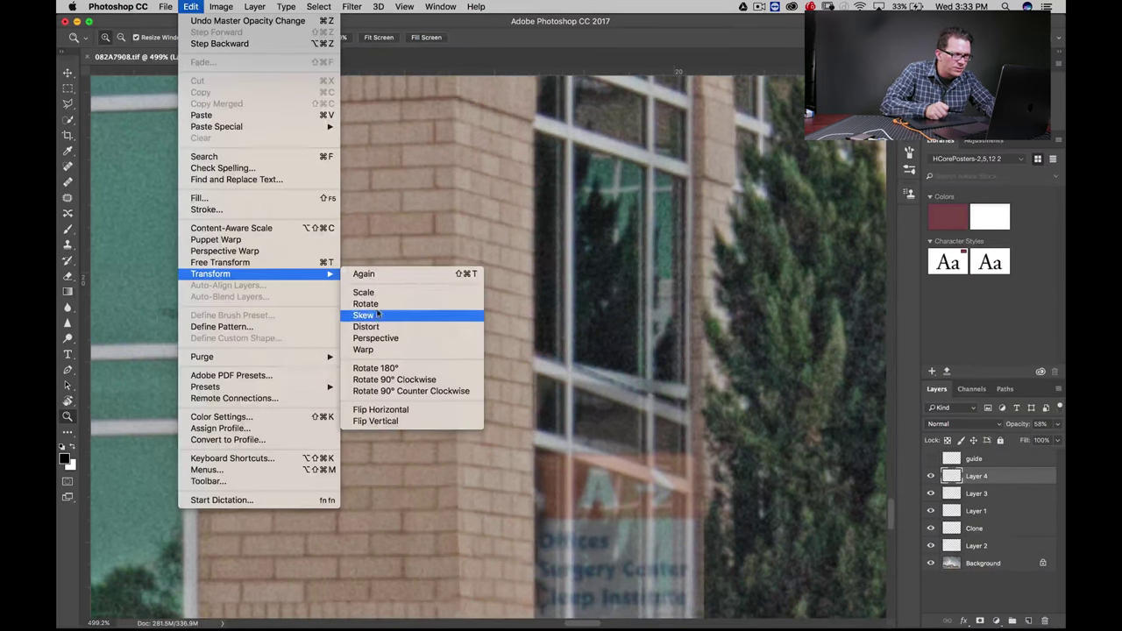
Skew the window patch so its frames line up with the wall's perspective.
{"action": "left_click", "coordinate": [377, 316]}
{"action": "left_click_drag", "start_coordinate": [705, 347], "coordinate": [702, 319]}
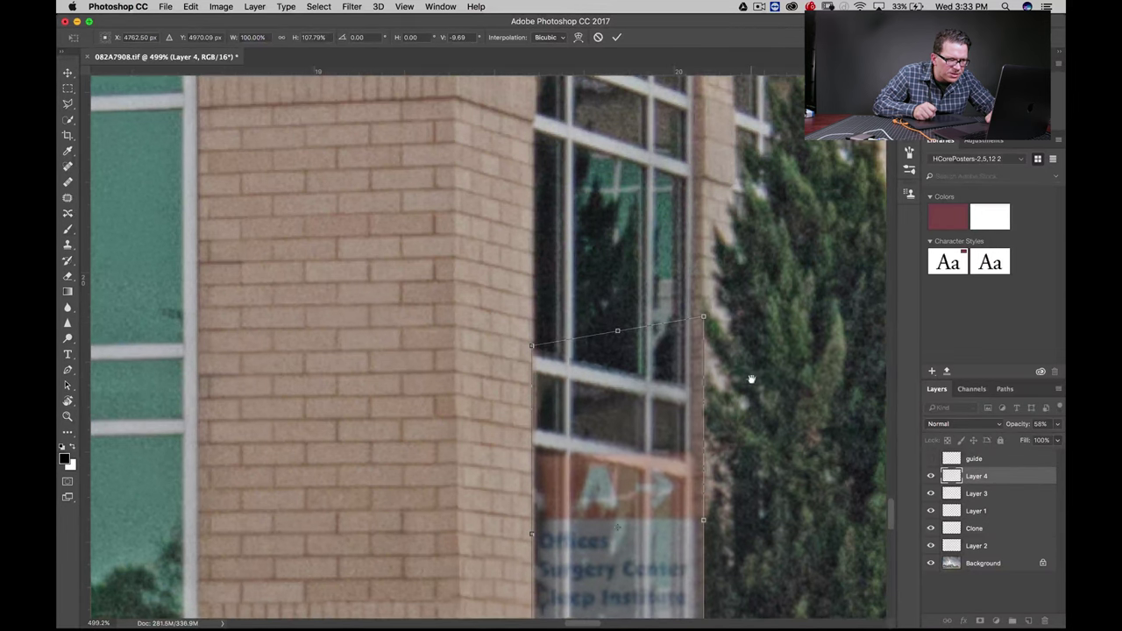
{"action": "scroll", "coordinate": [742, 263], "scroll_direction": "down", "scroll_amount": 5}
{"action": "scroll", "coordinate": [732, 333], "scroll_direction": "down", "scroll_amount": 2}
{"action": "scroll", "coordinate": [732, 333], "scroll_direction": "down", "scroll_amount": 1}
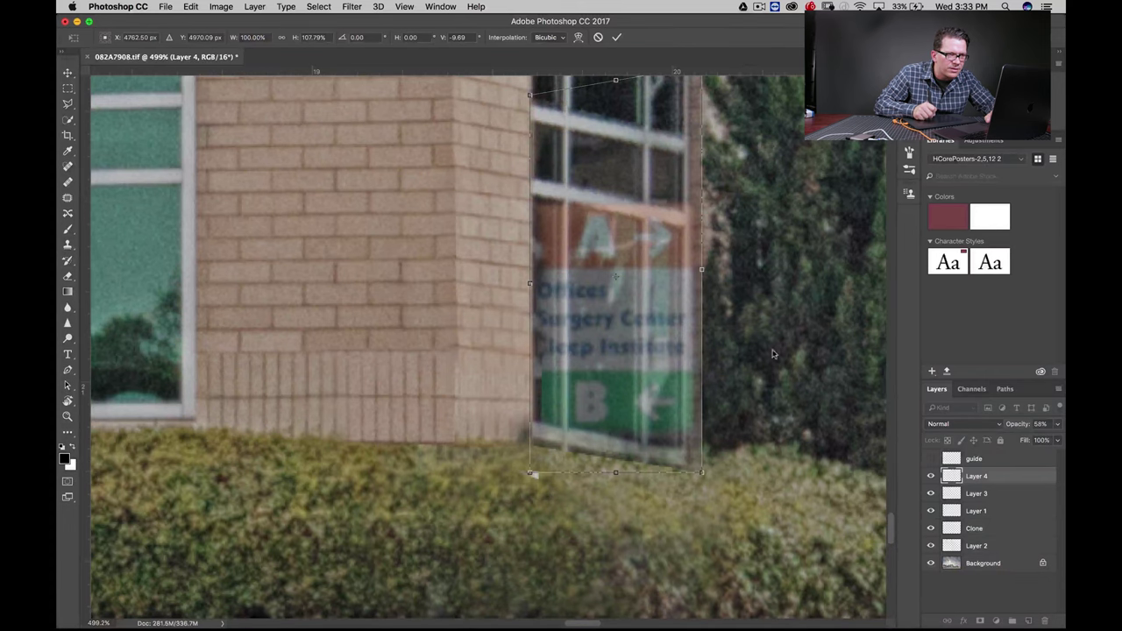
{"action": "scroll", "coordinate": [759, 316], "scroll_direction": "up", "scroll_amount": 3}
{"action": "scroll", "coordinate": [742, 380], "scroll_direction": "up", "scroll_amount": 2}
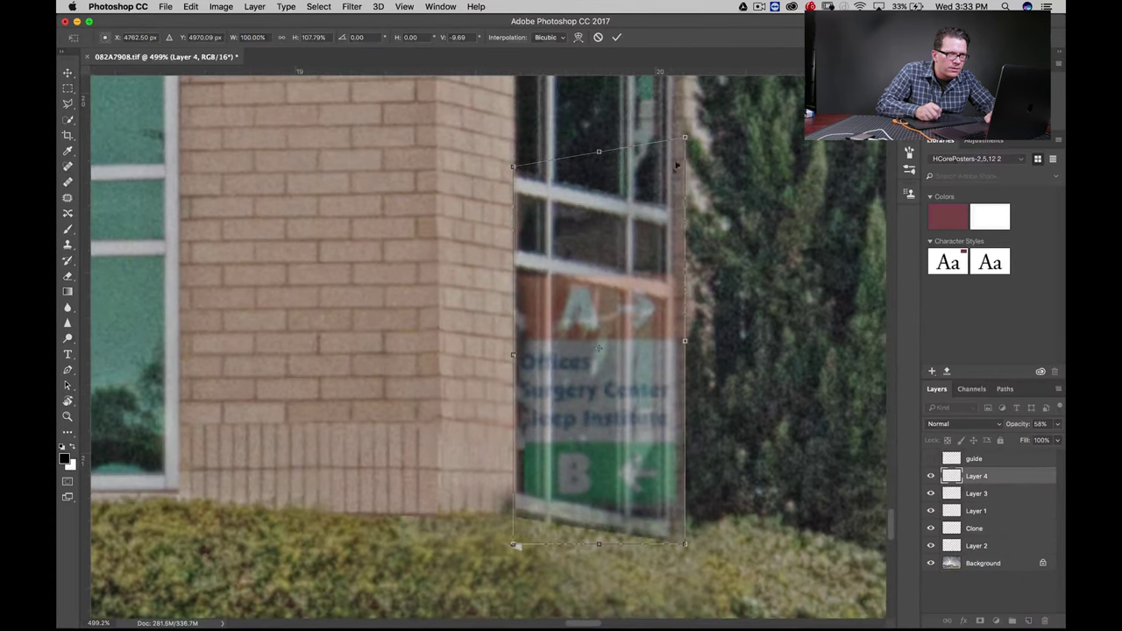
{"action": "mouse_move", "coordinate": [686, 138]}
{"action": "left_mouse_down"}
{"action": "mouse_move", "coordinate": [684, 332]}
{"action": "mouse_move", "coordinate": [669, 167]}
{"action": "mouse_move", "coordinate": [685, 138]}
{"action": "left_mouse_up"}
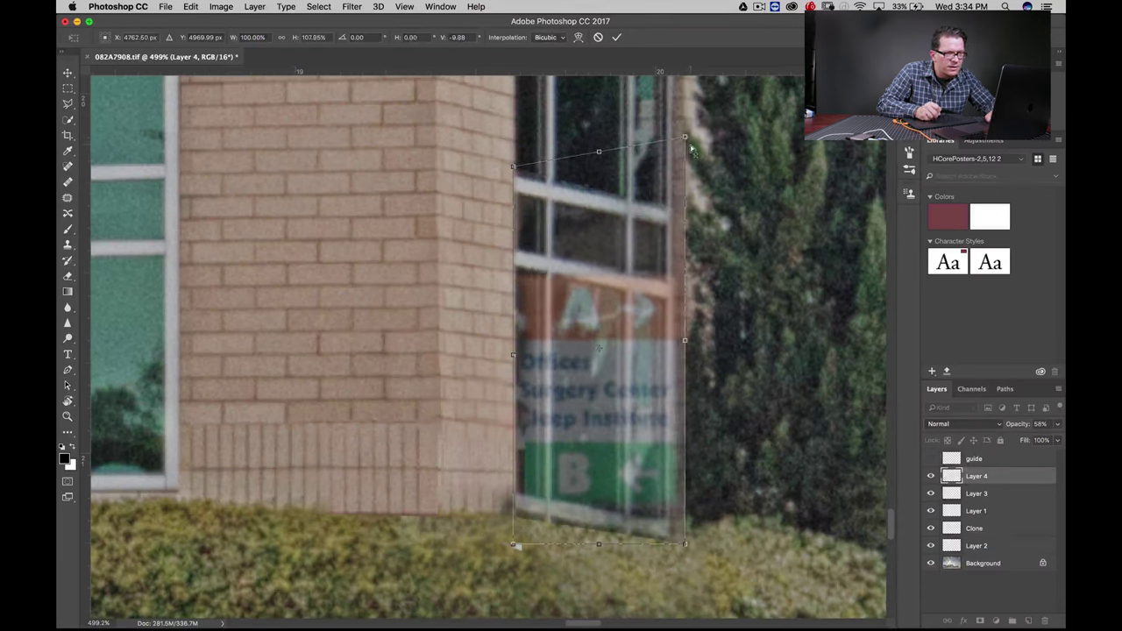
{"action": "key", "text": "Return"}
Restore Layer 4 to 100% opacity and review the rebuilt window by the tree.
{"action": "key", "text": "z"}
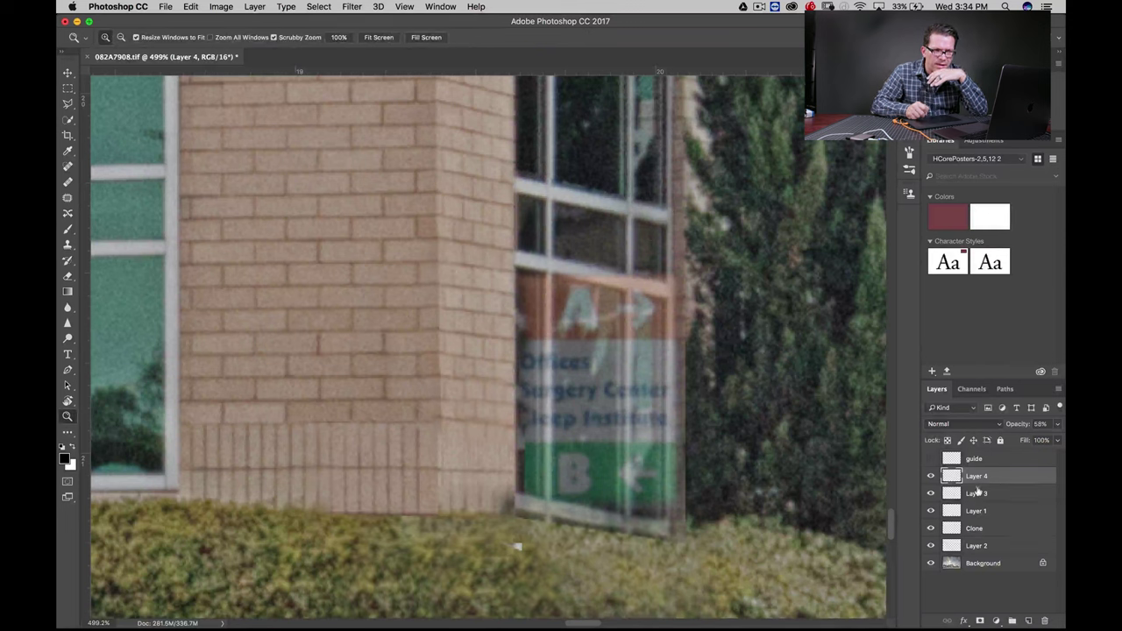
{"action": "left_click", "coordinate": [1057, 426]}
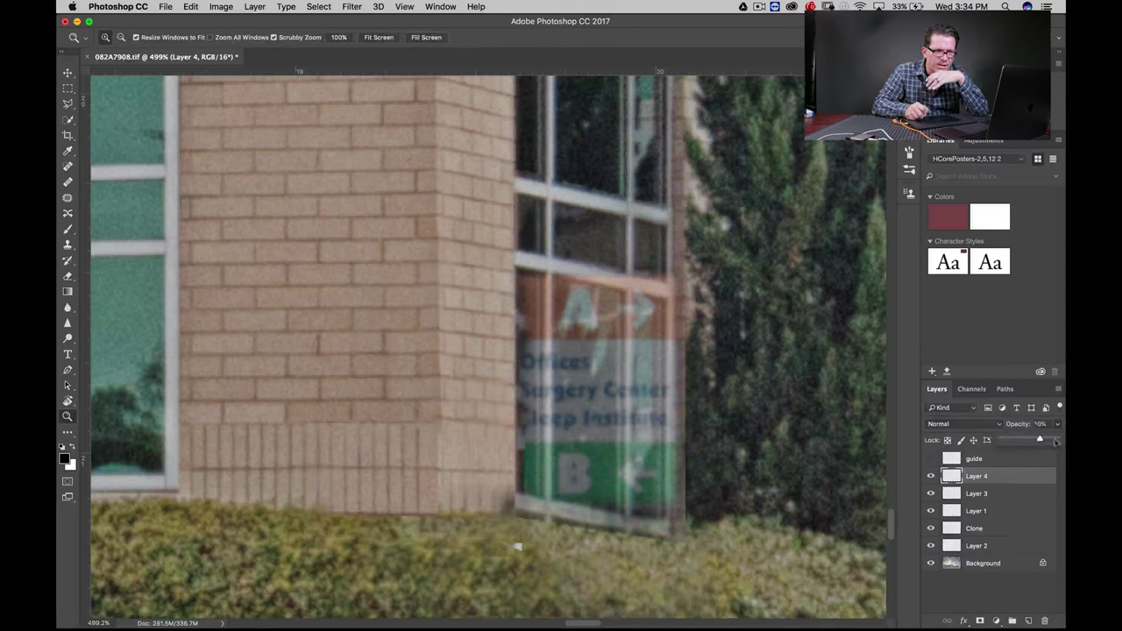
{"action": "left_click_drag", "start_coordinate": [1056, 441], "coordinate": [1063, 462]}
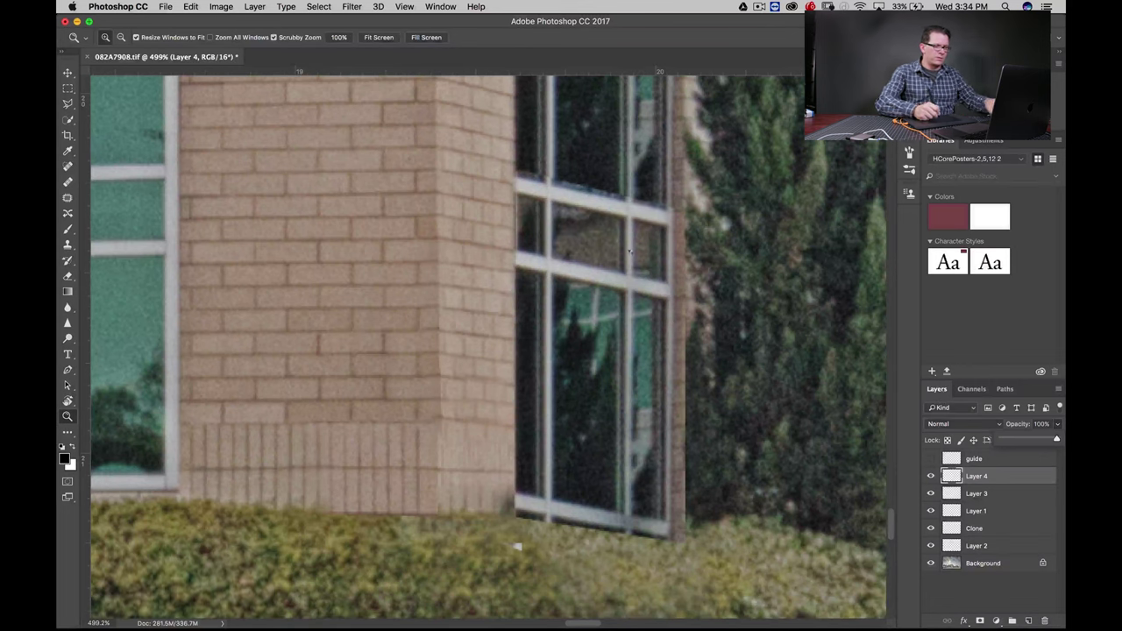
{"action": "left_click", "coordinate": [938, 391]}
{"action": "left_click_drag", "start_coordinate": [632, 290], "coordinate": [581, 378]}
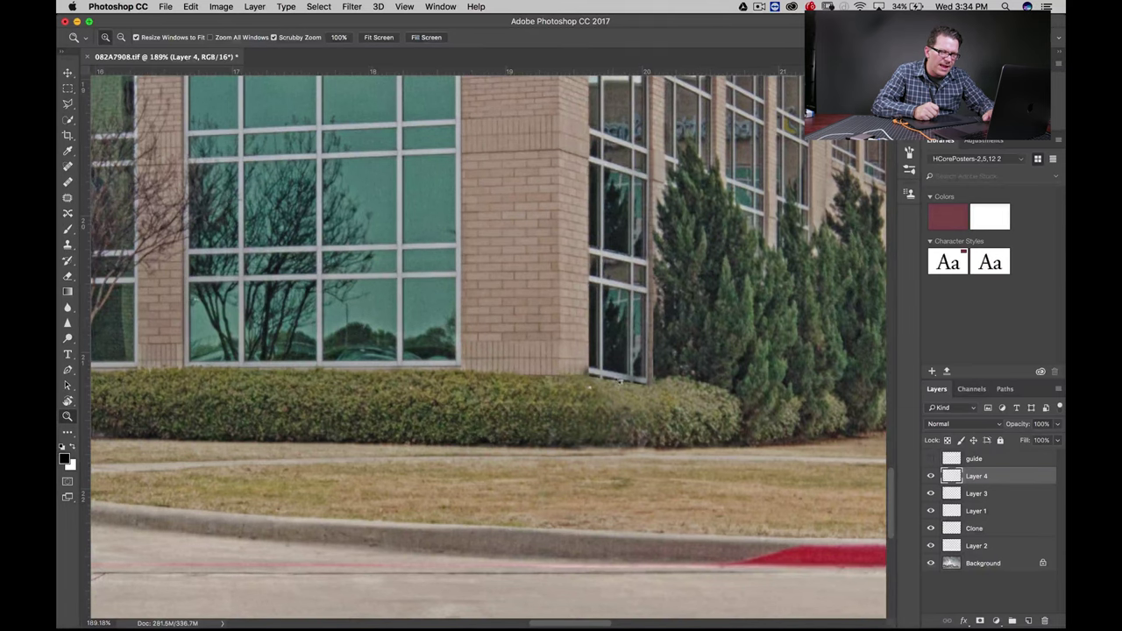
{"action": "scroll", "coordinate": [680, 342], "scroll_direction": "up", "scroll_amount": 2}
{"action": "scroll", "coordinate": [680, 342], "scroll_direction": "up", "scroll_amount": 2}
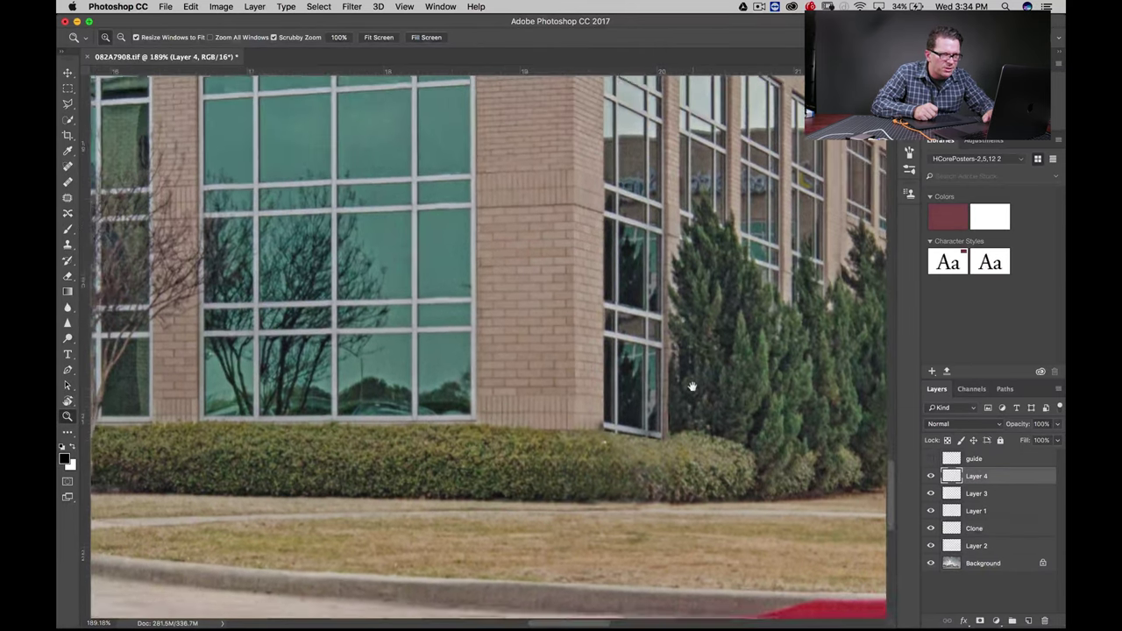
{"action": "scroll", "coordinate": [679, 344], "scroll_direction": "up", "scroll_amount": 1}
{"action": "left_click_drag", "start_coordinate": [678, 344], "coordinate": [665, 375]}
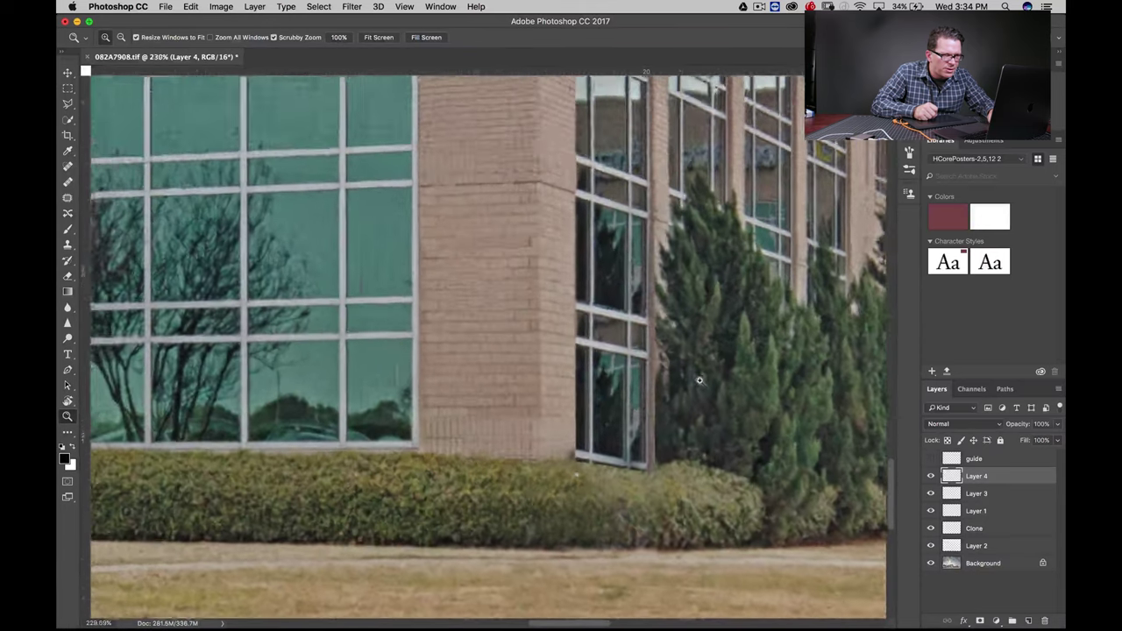
Outline the narrow middle panes and the lower pane with the Polygonal Lasso.
{"action": "key", "text": "l"}
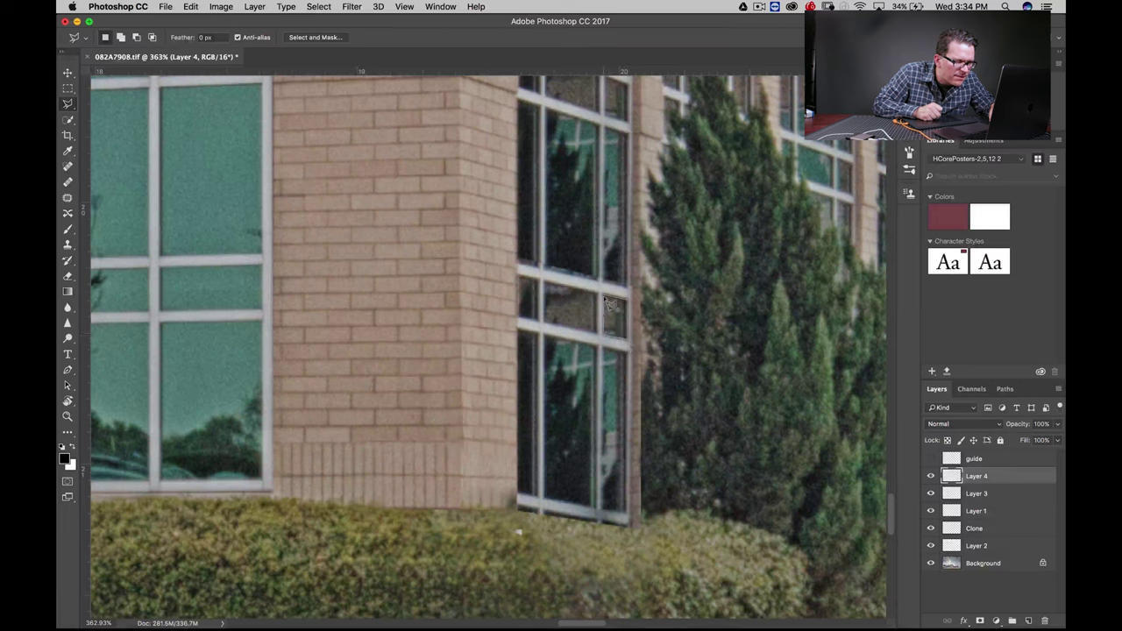
{"action": "left_click_drag", "start_coordinate": [611, 302], "coordinate": [598, 302]}
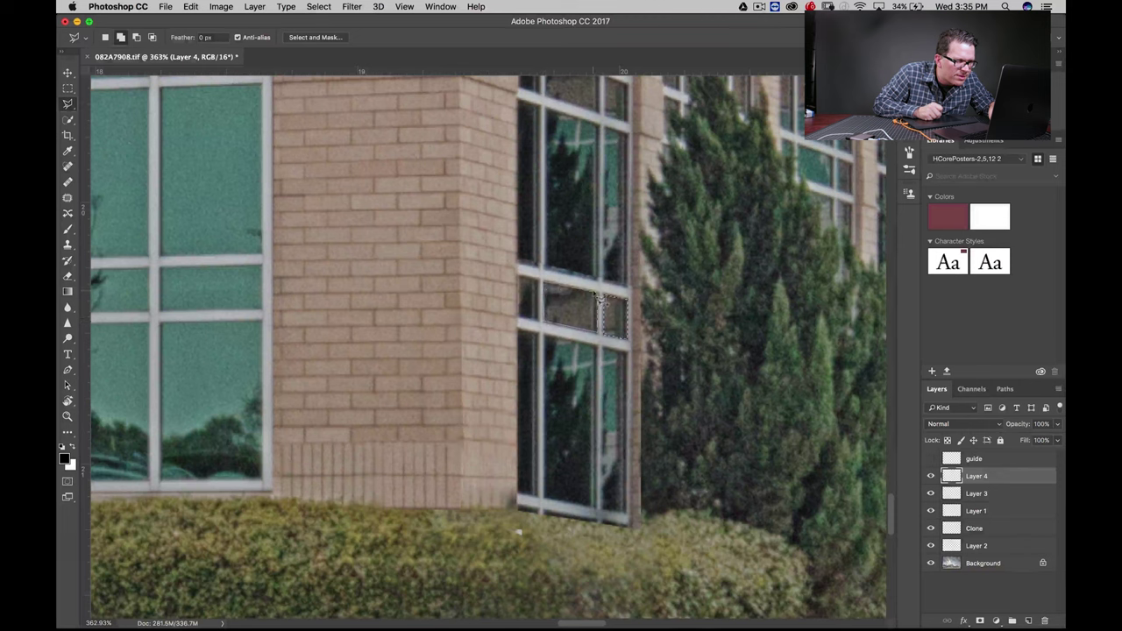
{"action": "left_click", "coordinate": [602, 298]}
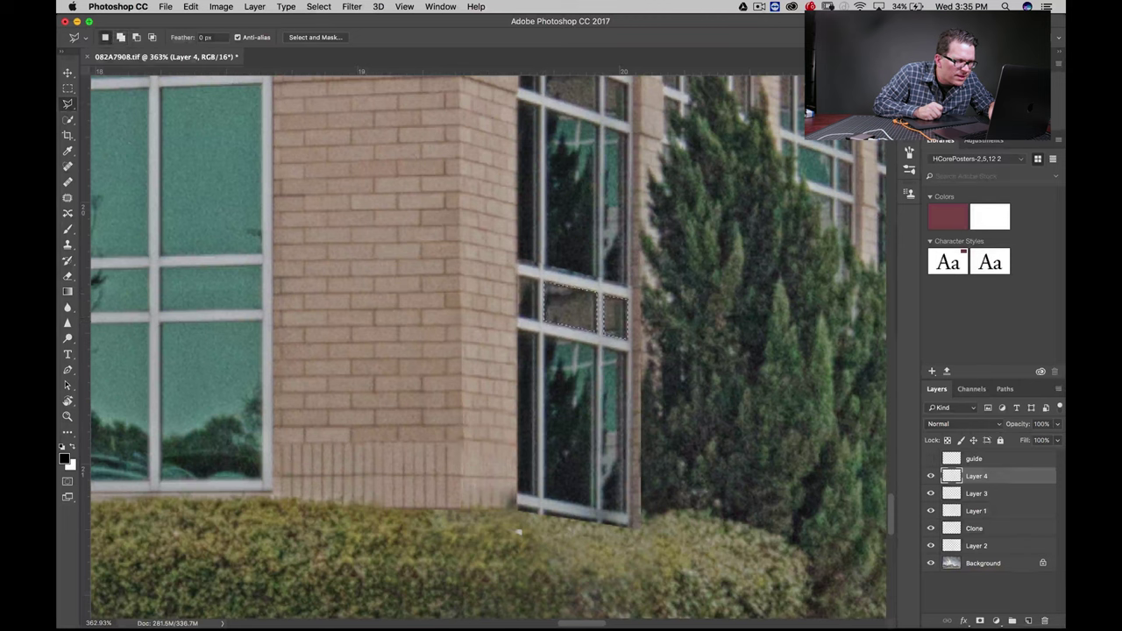
{"action": "left_click", "coordinate": [545, 333], "text": "shift"}
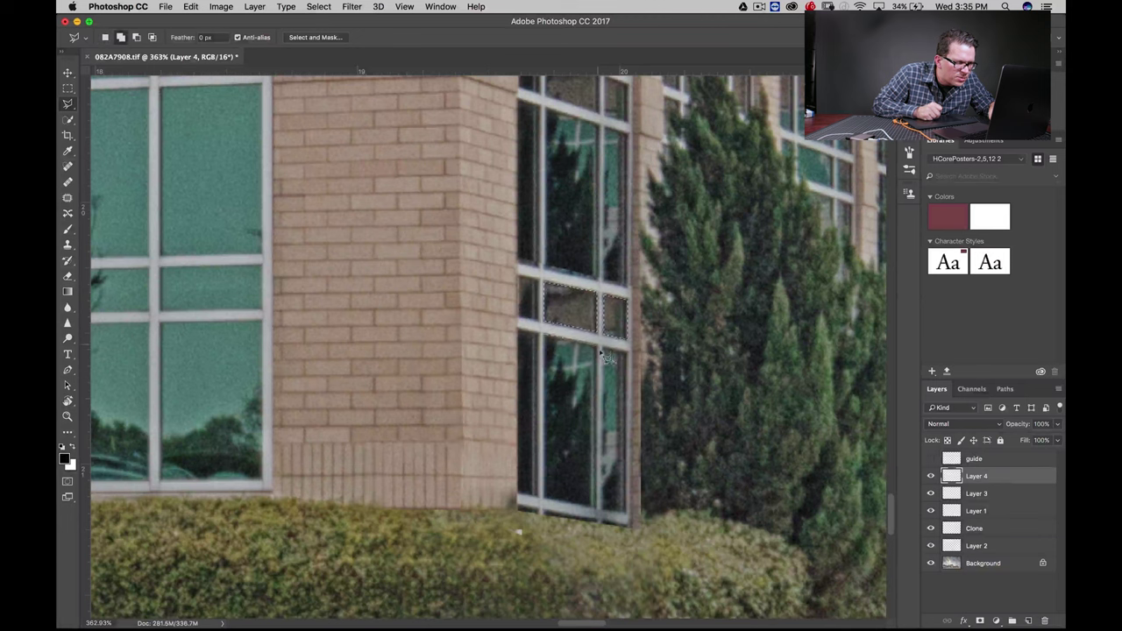
{"action": "left_click", "coordinate": [597, 509]}
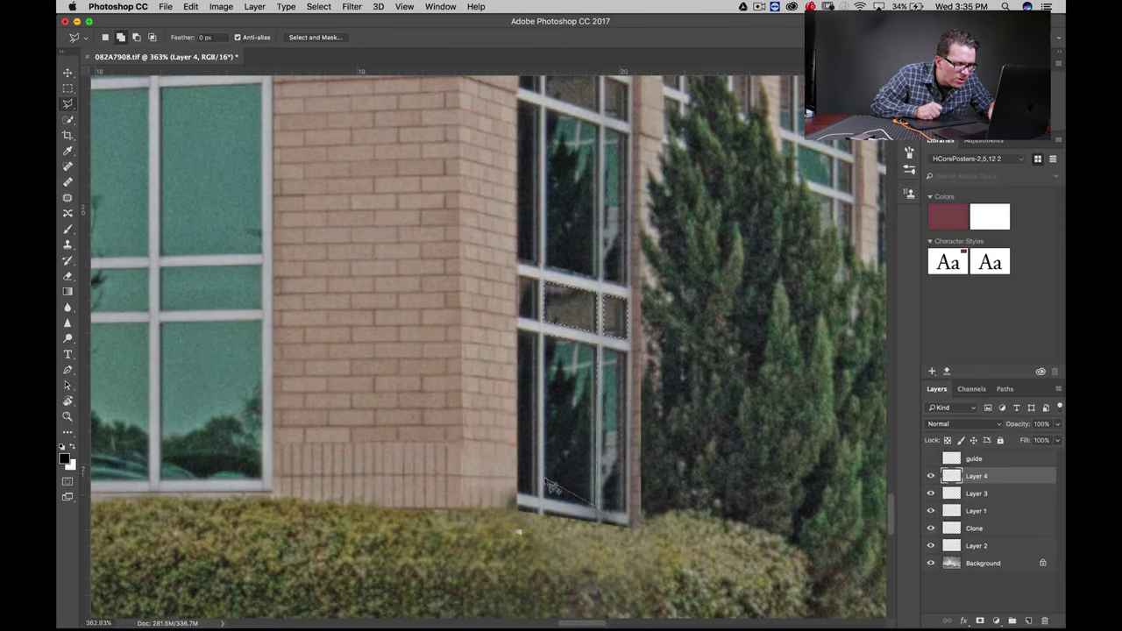
{"action": "left_click", "coordinate": [544, 482]}
{"action": "left_click", "coordinate": [543, 339]}
{"action": "left_click", "coordinate": [599, 336]}
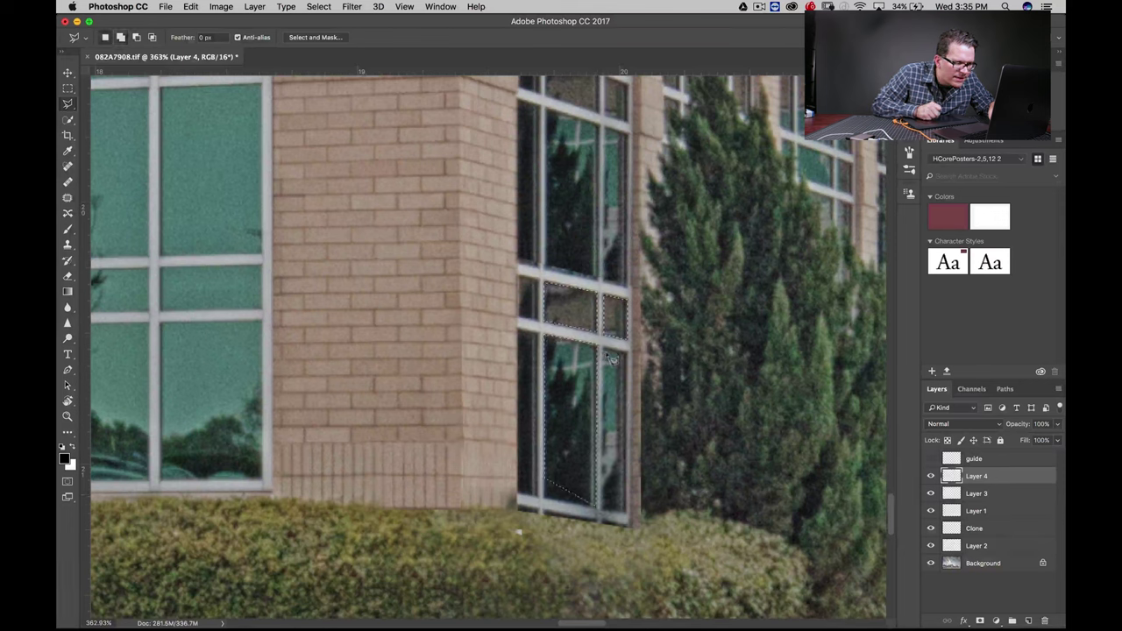
Add the window's lower-right section along the right mullion to the selection.
{"action": "key", "text": "shift"}
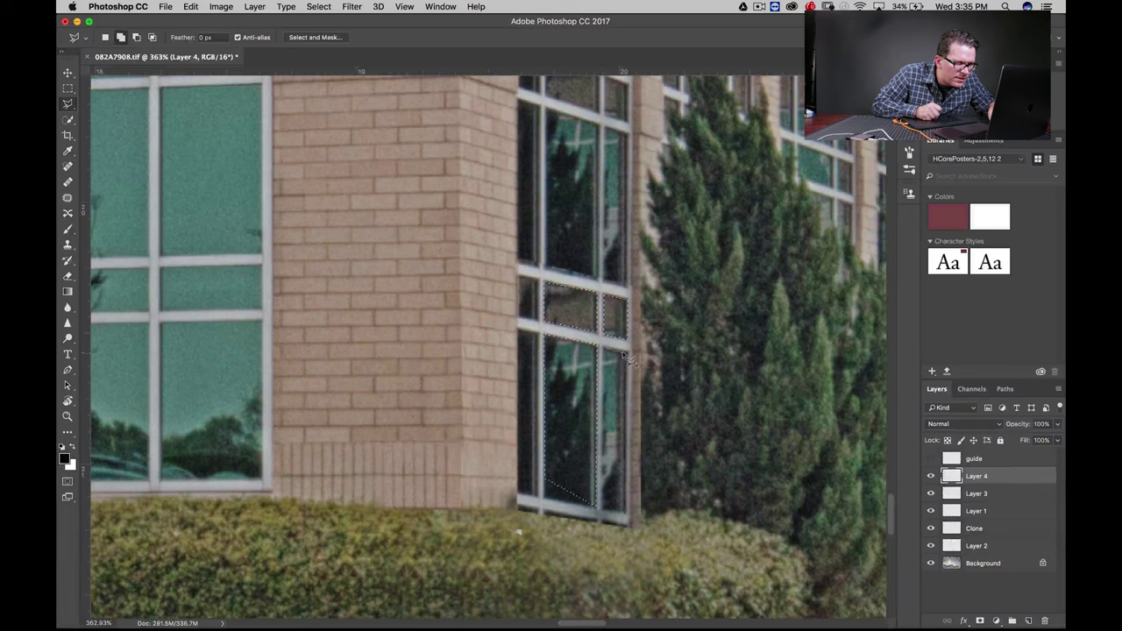
{"action": "left_click", "coordinate": [628, 358]}
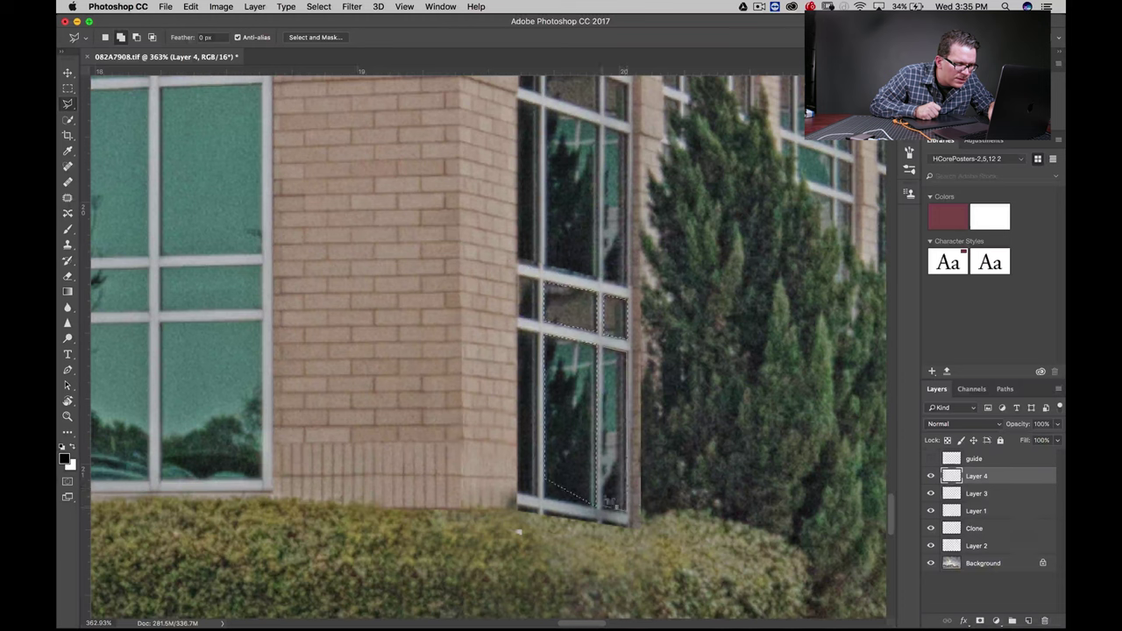
{"action": "left_click", "coordinate": [602, 509]}
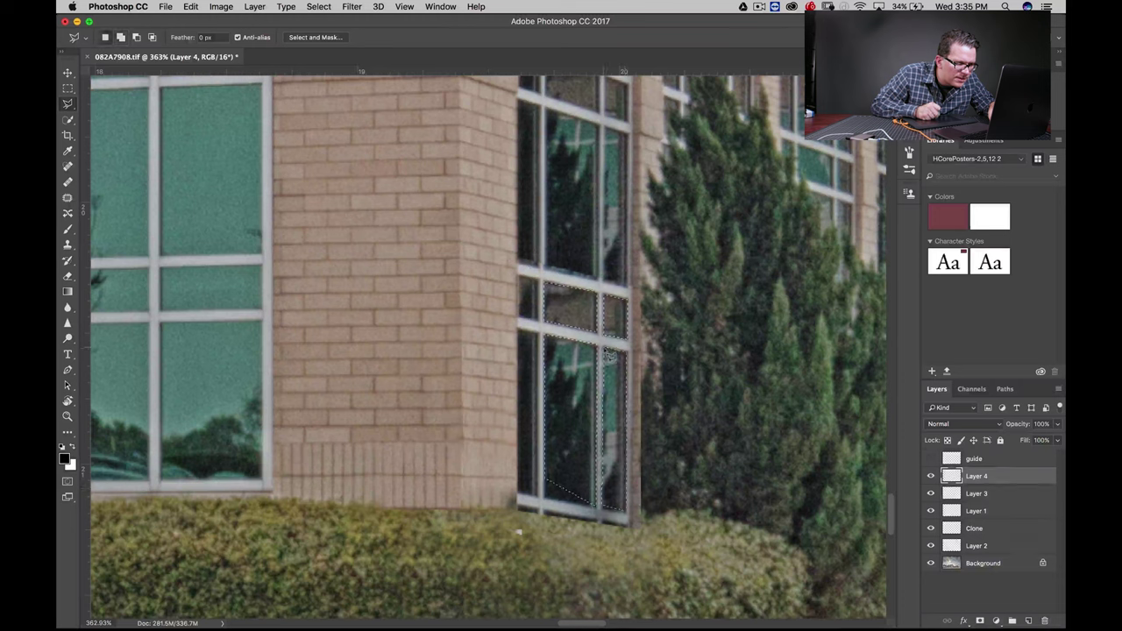
{"action": "left_click", "coordinate": [600, 344]}
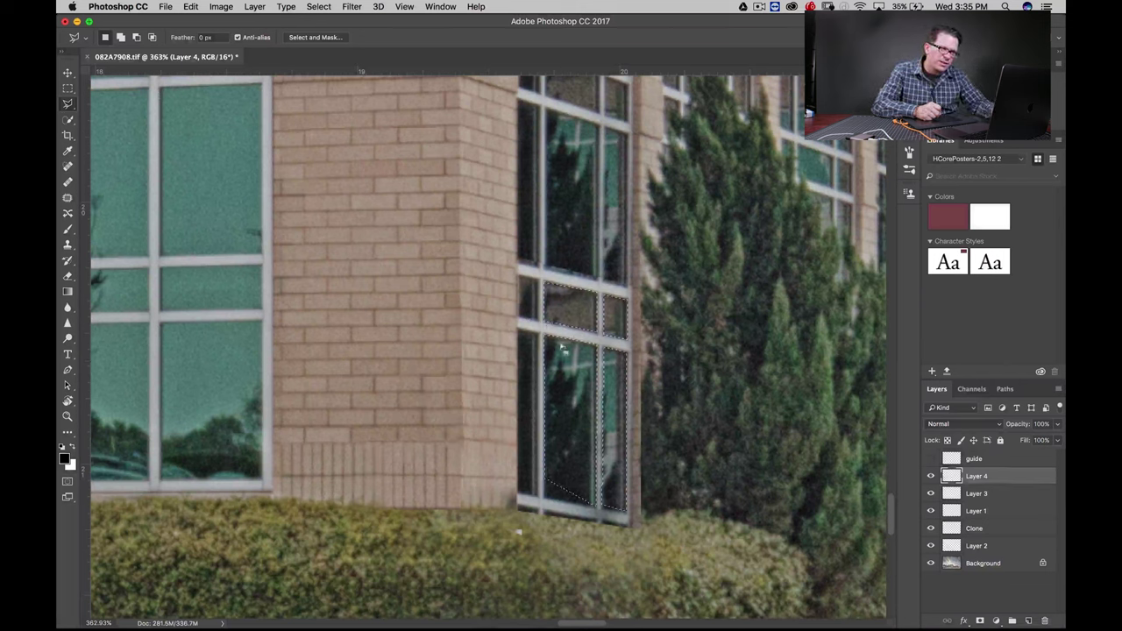
{"action": "key", "text": "s"}
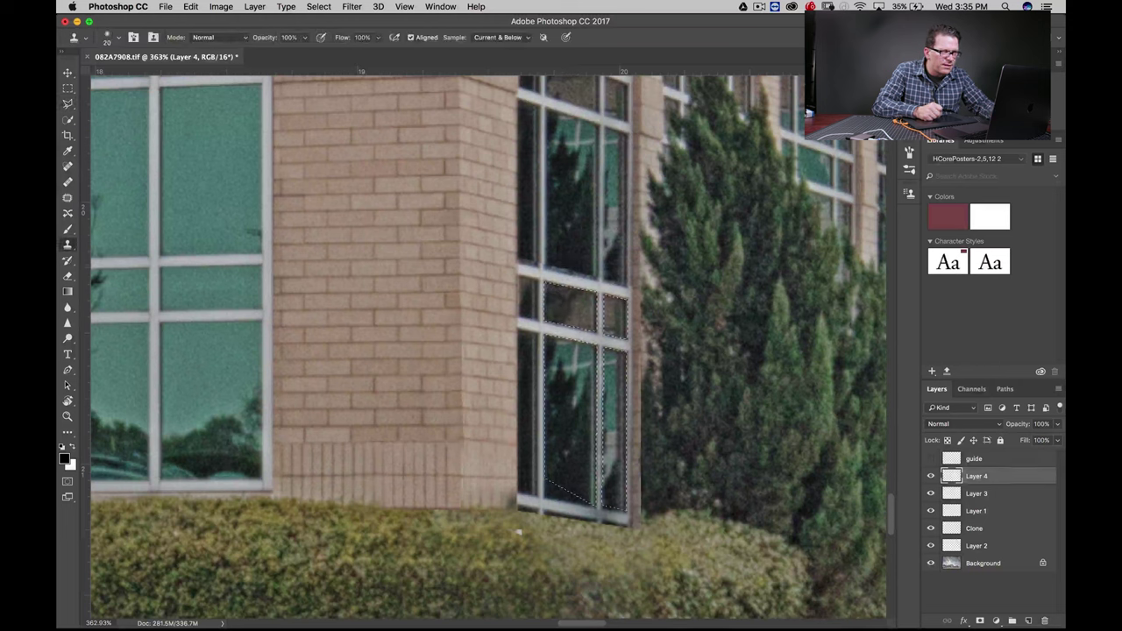
Clone dark glass into the selected lower panes, then drop the selection.
{"action": "left_click_drag", "start_coordinate": [572, 315], "coordinate": [580, 303]}
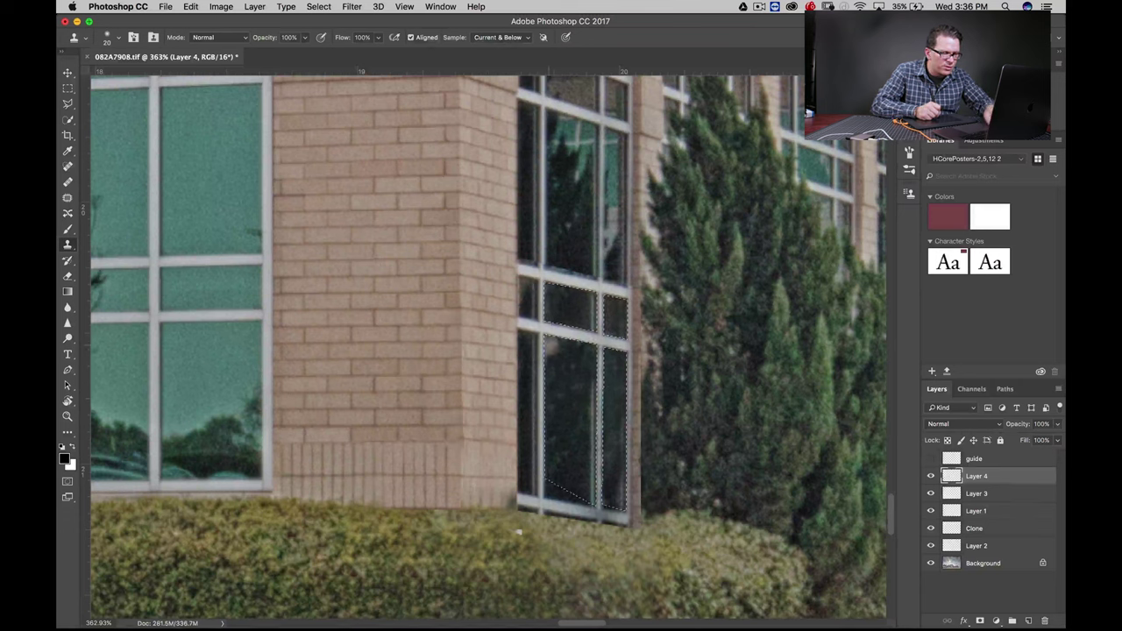
{"action": "key", "text": "l"}
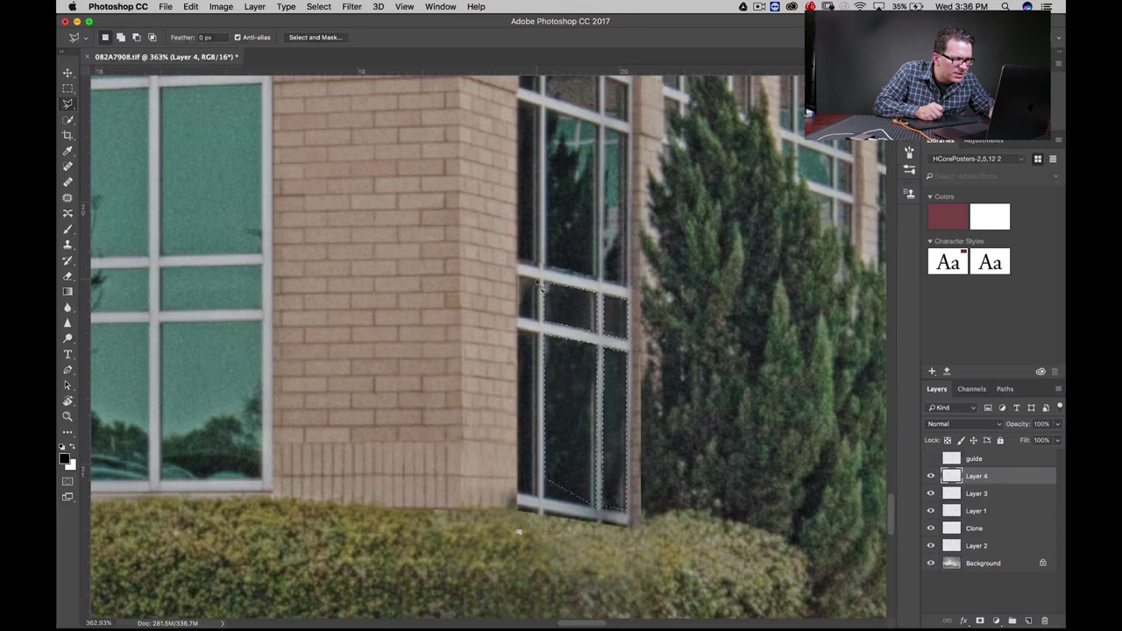
{"action": "left_click", "coordinate": [542, 288]}
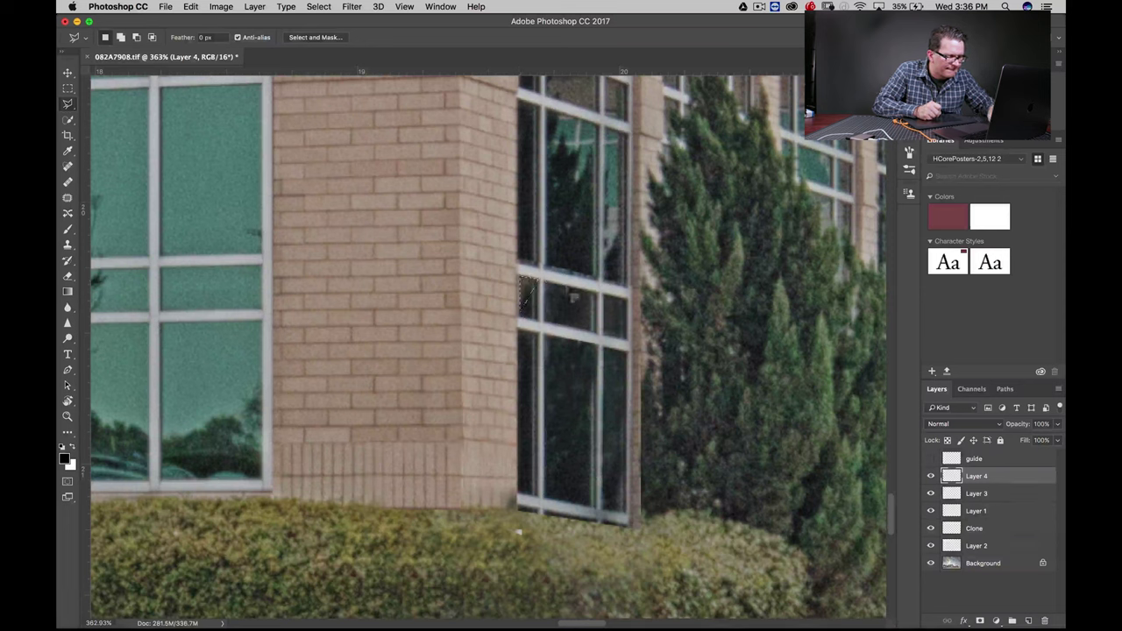
{"action": "key", "text": "s"}
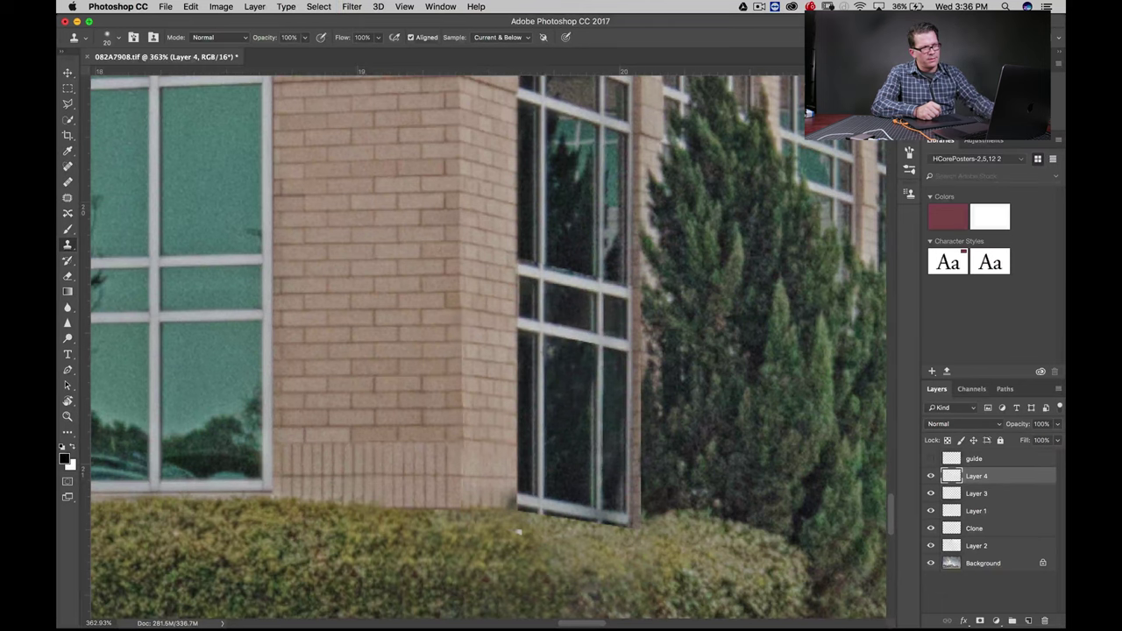
Clone hedge across the brick base below the corner window.
{"action": "key", "text": "z"}
{"action": "left_click_drag", "start_coordinate": [518, 531], "coordinate": [551, 544]}
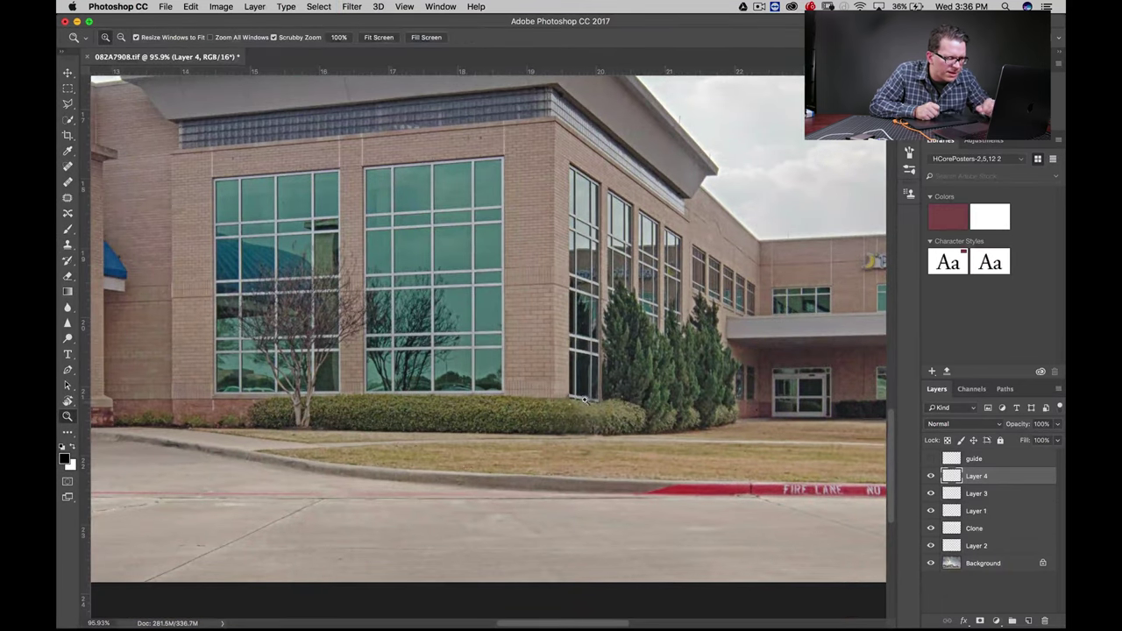
{"action": "left_click_drag", "start_coordinate": [576, 392], "coordinate": [634, 418]}
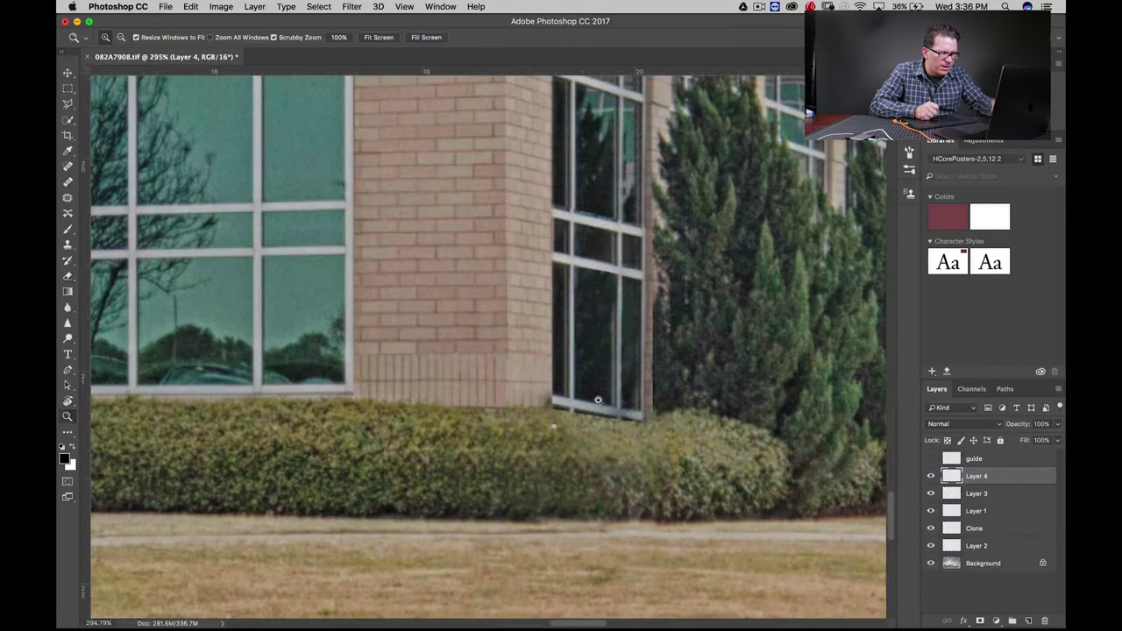
{"action": "key", "text": "s"}
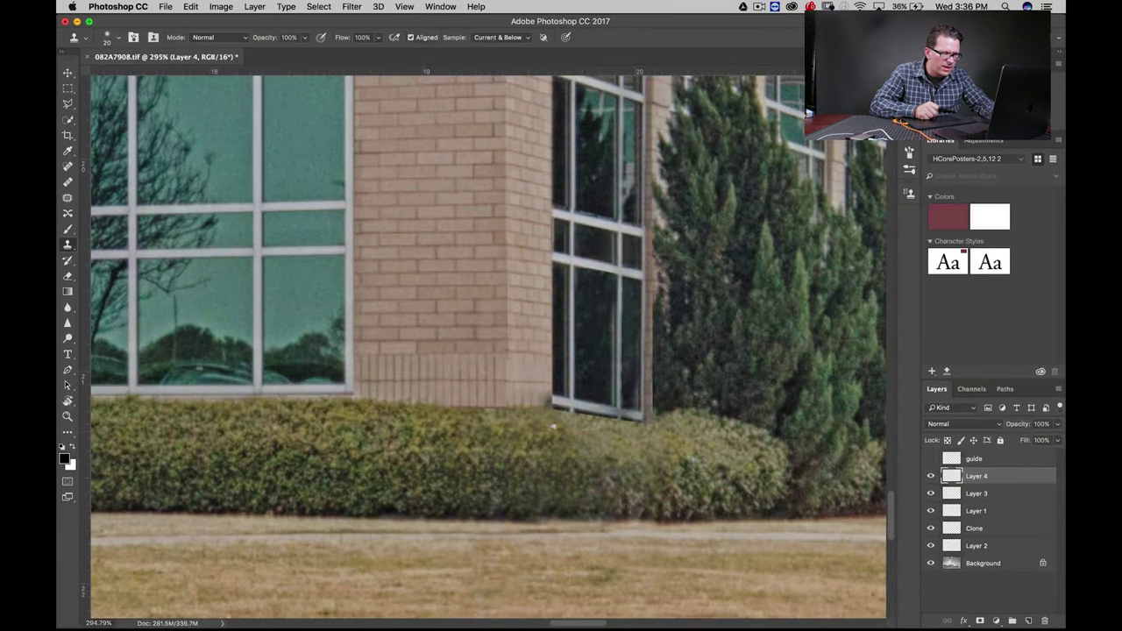
{"action": "left_click_drag", "start_coordinate": [377, 409], "coordinate": [613, 408]}
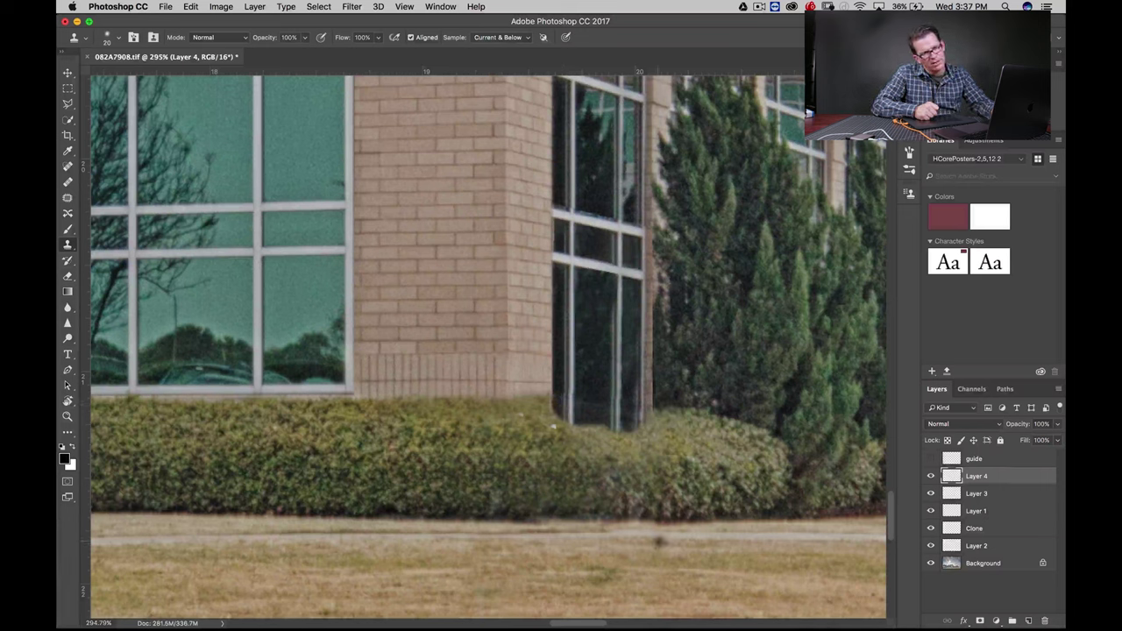
Lasso the strip along the window bottom and clone more hedge leaves over its edge.
{"action": "key", "text": "l"}
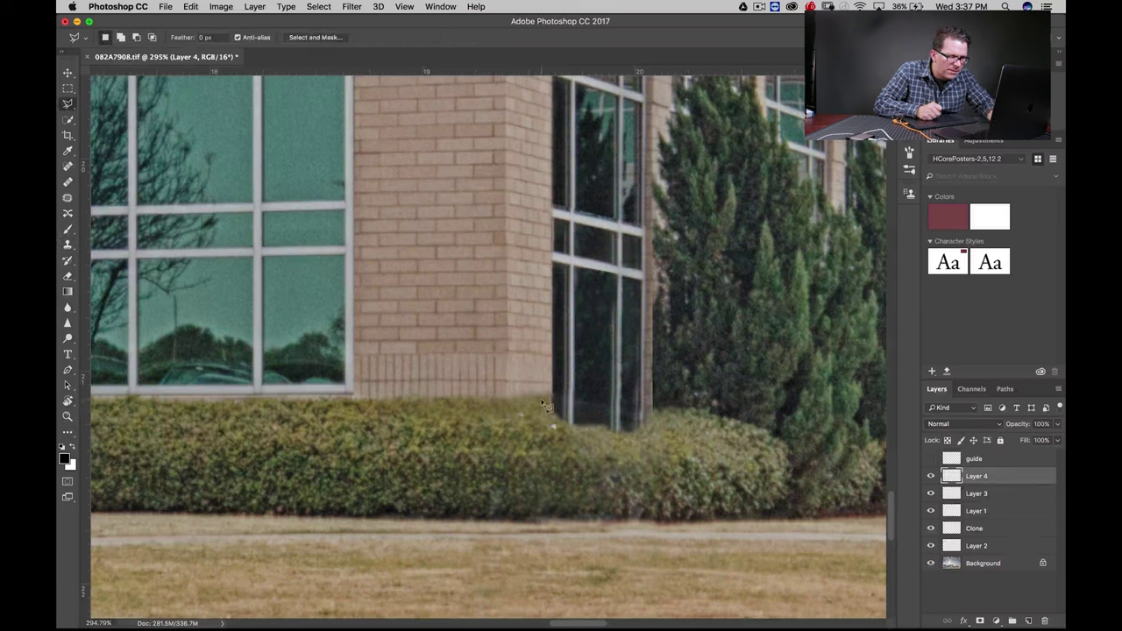
{"action": "left_click", "coordinate": [551, 401]}
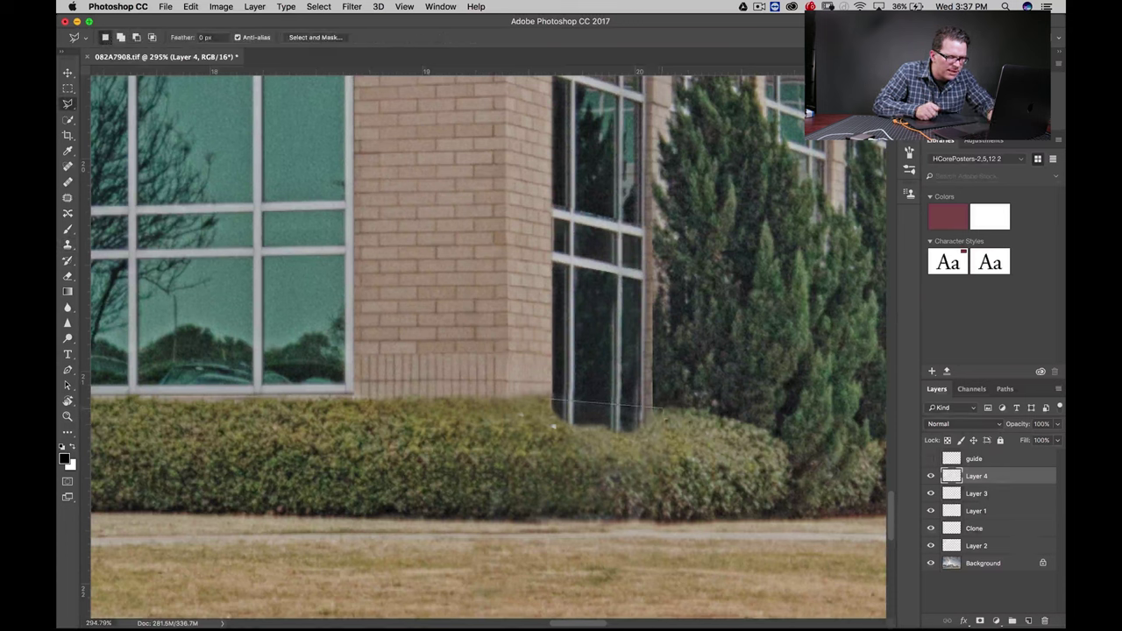
{"action": "left_click", "coordinate": [671, 455]}
{"action": "left_click", "coordinate": [535, 438]}
{"action": "left_click", "coordinate": [550, 401]}
{"action": "key", "text": "s"}
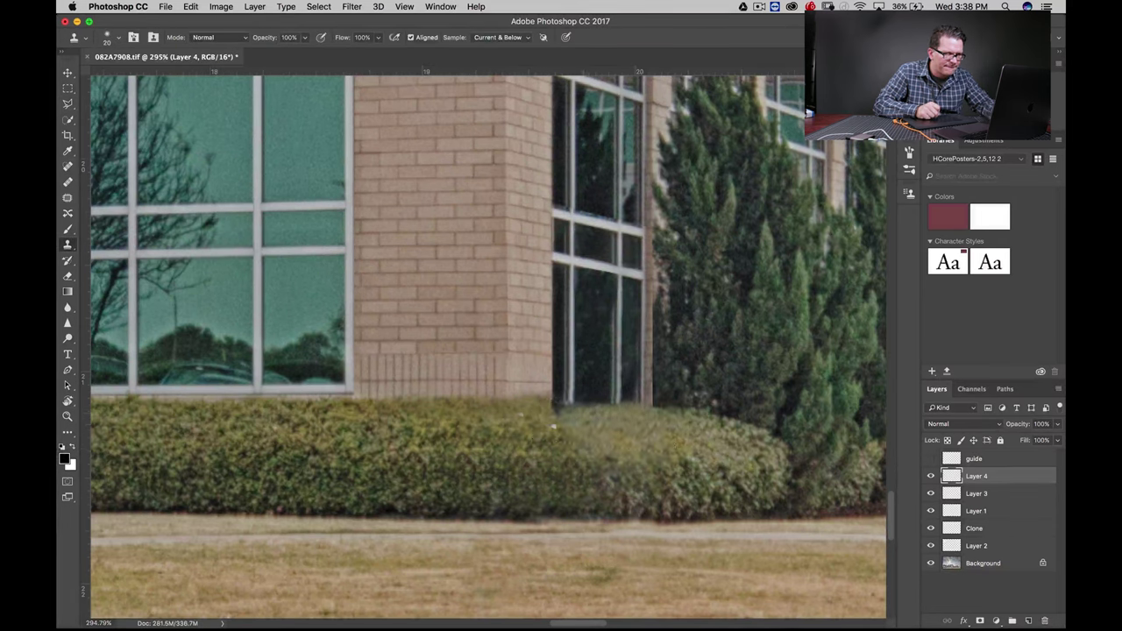
{"action": "key", "text": "ctrl+h"}
{"action": "left_click_drag", "start_coordinate": [561, 411], "coordinate": [636, 403]}
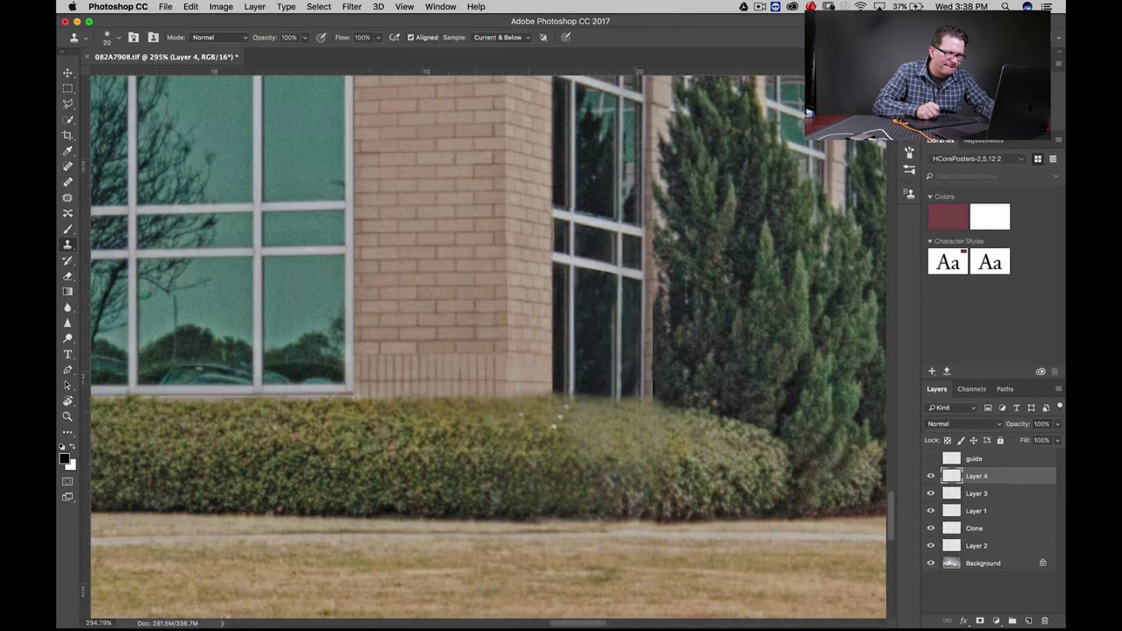
{"action": "mouse_move", "coordinate": [570, 443]}
{"action": "left_mouse_down"}
{"action": "mouse_move", "coordinate": [675, 454]}
{"action": "mouse_move", "coordinate": [596, 434]}
{"action": "mouse_move", "coordinate": [636, 428]}
{"action": "left_mouse_up"}
{"action": "key", "text": "z"}
{"action": "key", "text": "ctrl+0"}
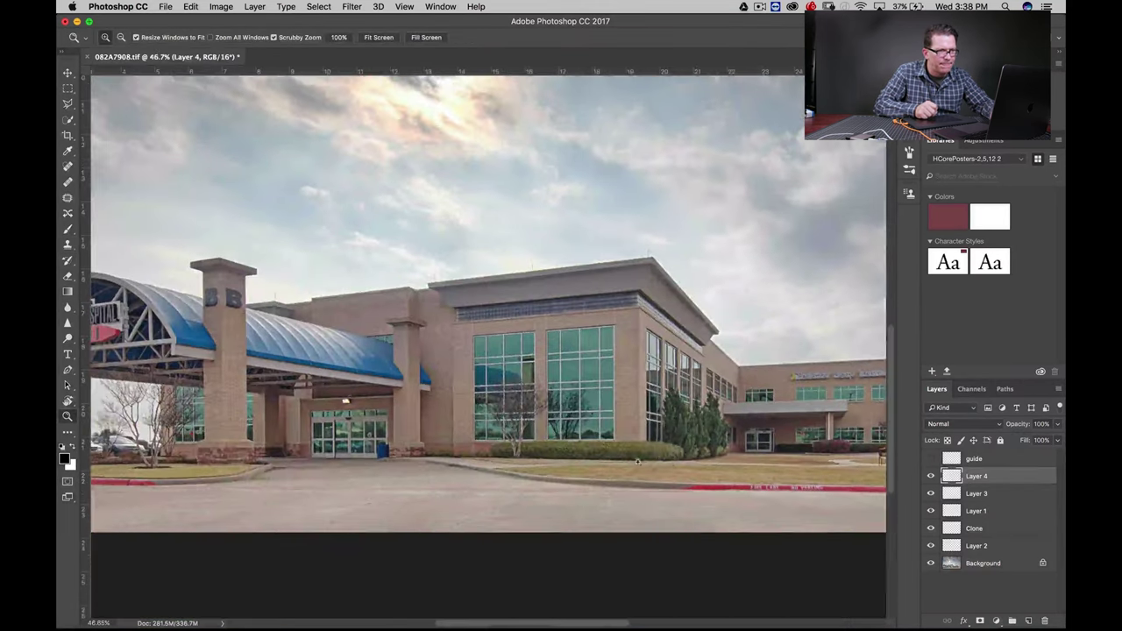
{"action": "scroll", "coordinate": [654, 426], "scroll_direction": "right", "scroll_amount": 5}
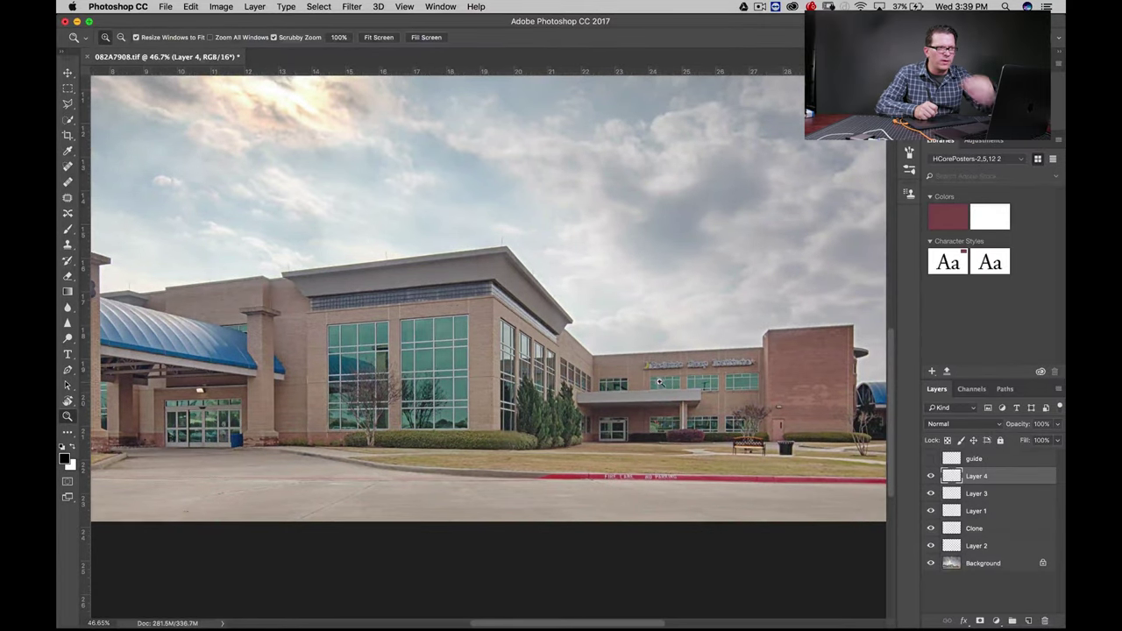
{"action": "left_click_drag", "start_coordinate": [635, 403], "coordinate": [586, 409]}
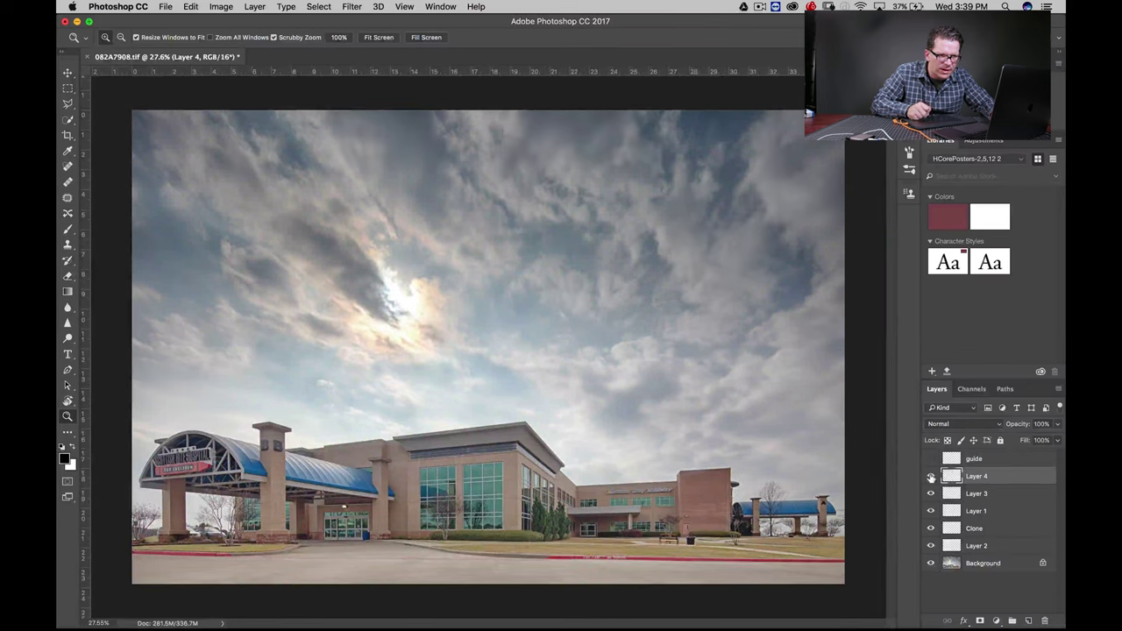
{"action": "left_click", "coordinate": [931, 547]}
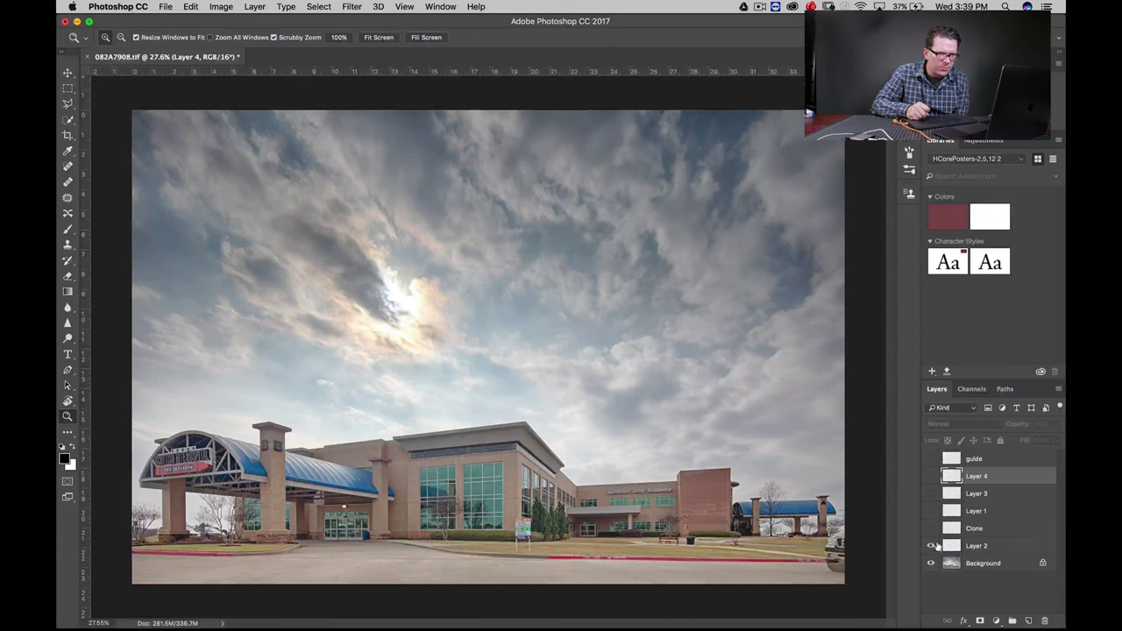
{"action": "left_click", "coordinate": [931, 528]}
{"action": "left_click", "coordinate": [932, 511]}
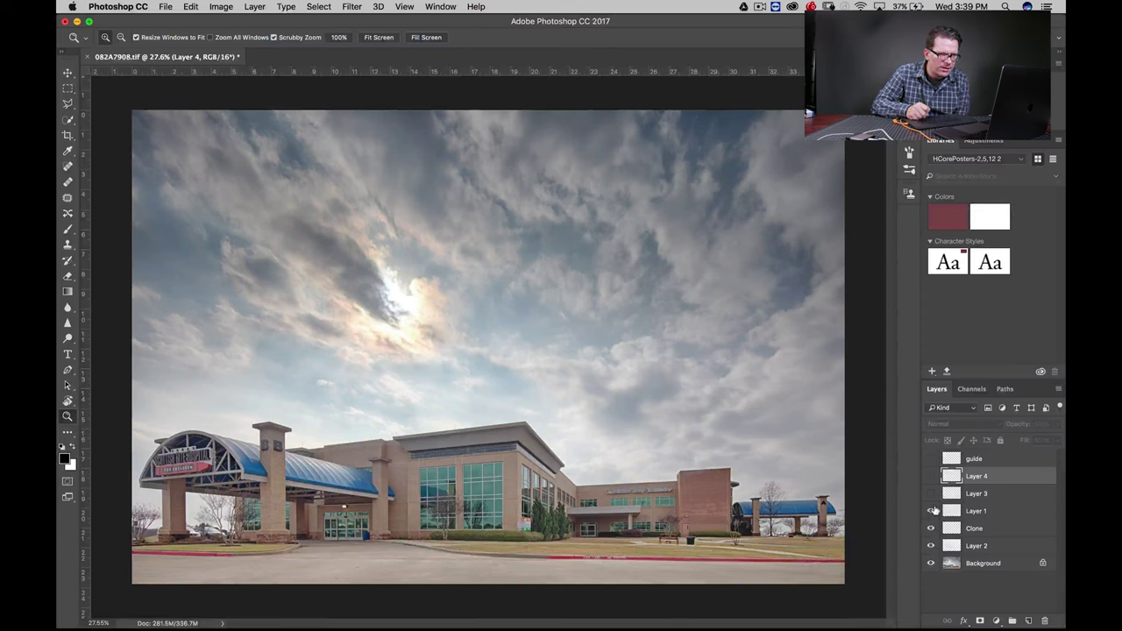
{"action": "left_click", "coordinate": [931, 493]}
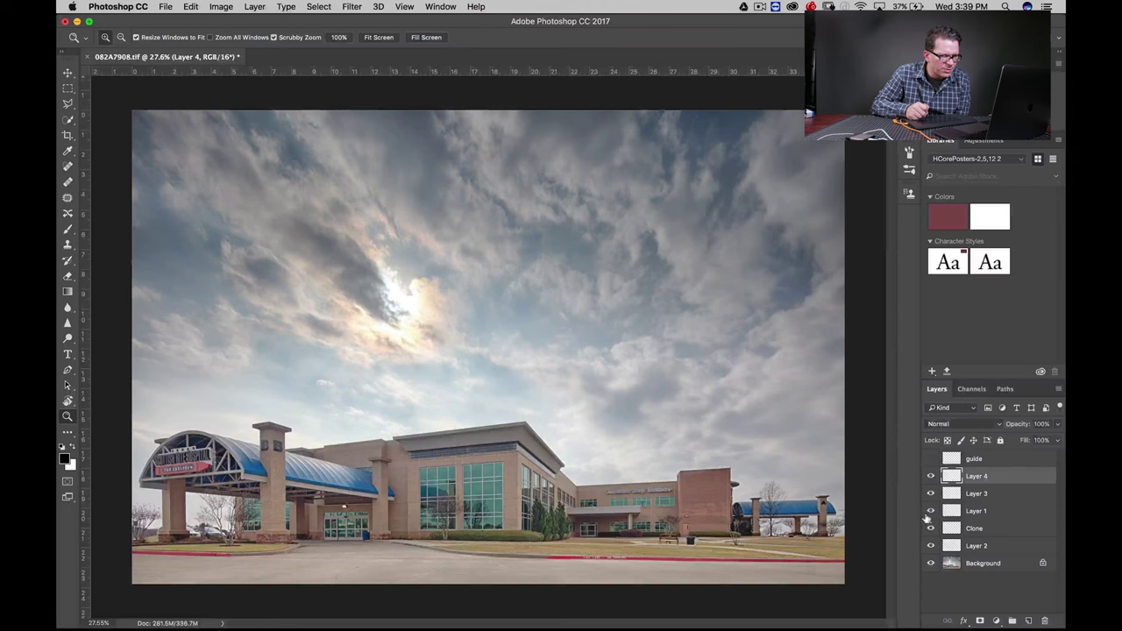
{"action": "mouse_move", "coordinate": [566, 524]}
{"action": "left_mouse_down"}
{"action": "mouse_move", "coordinate": [676, 525]}
{"action": "mouse_move", "coordinate": [625, 526]}
{"action": "left_mouse_up"}
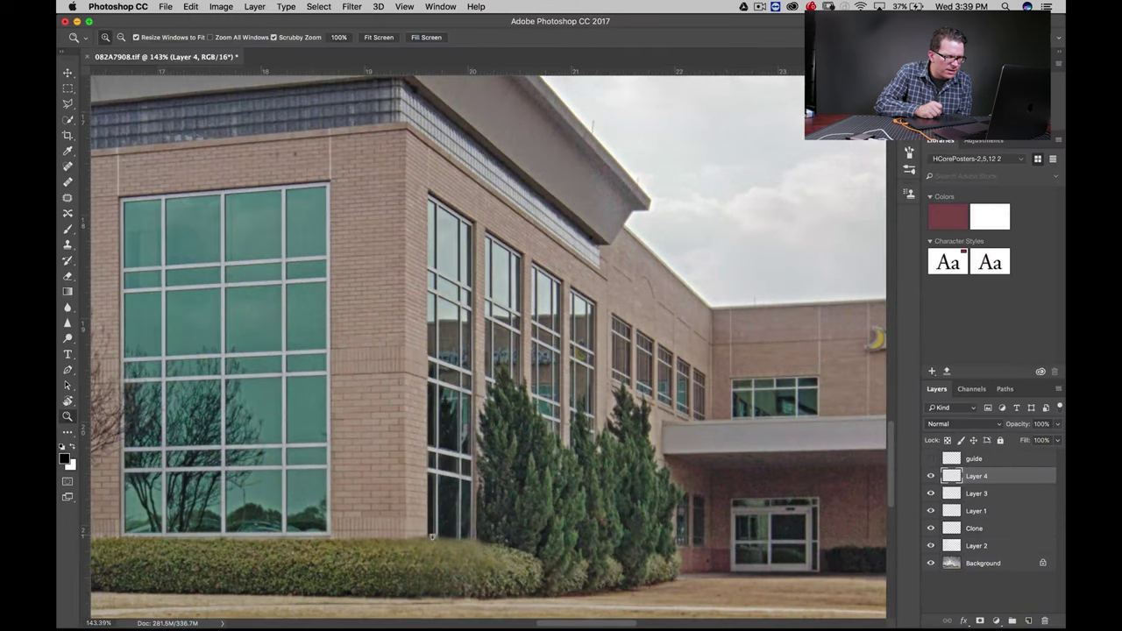
Zoom out to fit the image, then zoom in on the building's right side.
{"action": "mouse_move", "coordinate": [532, 555]}
{"action": "left_mouse_down"}
{"action": "mouse_move", "coordinate": [617, 544]}
{"action": "mouse_move", "coordinate": [634, 523]}
{"action": "mouse_move", "coordinate": [628, 537]}
{"action": "left_mouse_up"}
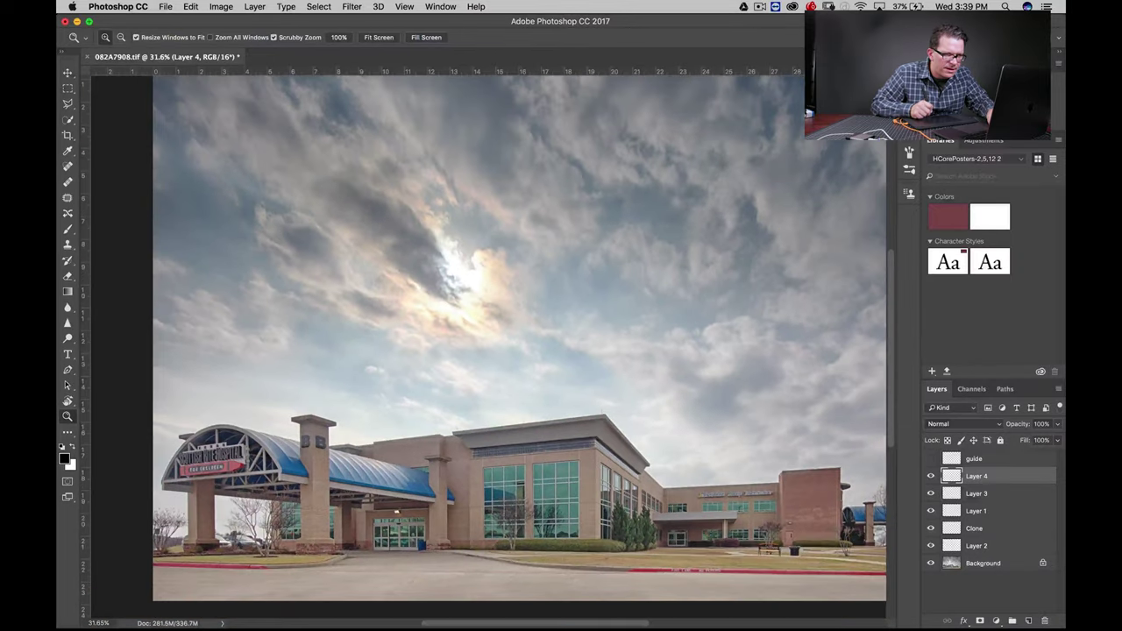
{"action": "left_click_drag", "start_coordinate": [704, 495], "coordinate": [711, 502]}
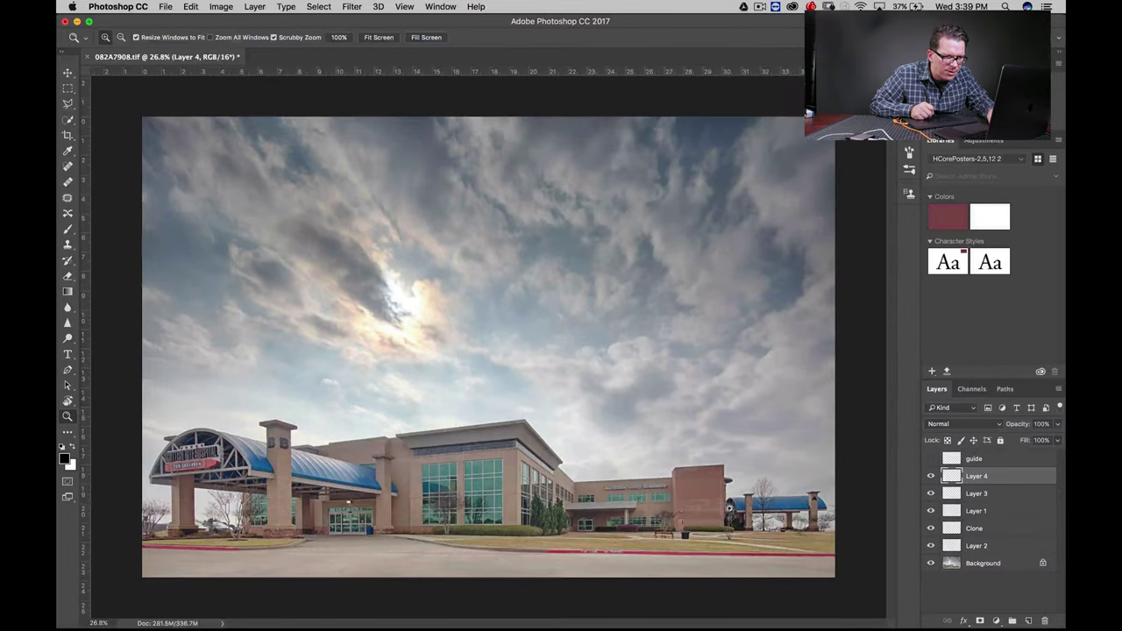
{"action": "left_click_drag", "start_coordinate": [763, 530], "coordinate": [847, 483]}
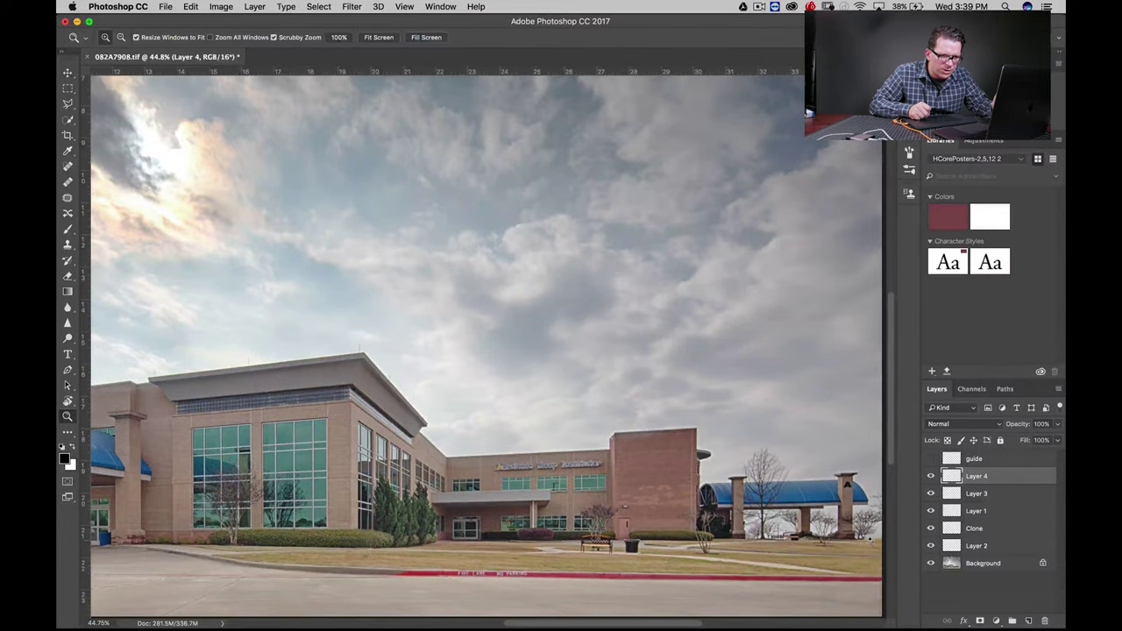
{"action": "left_click_drag", "start_coordinate": [871, 540], "coordinate": [882, 541]}
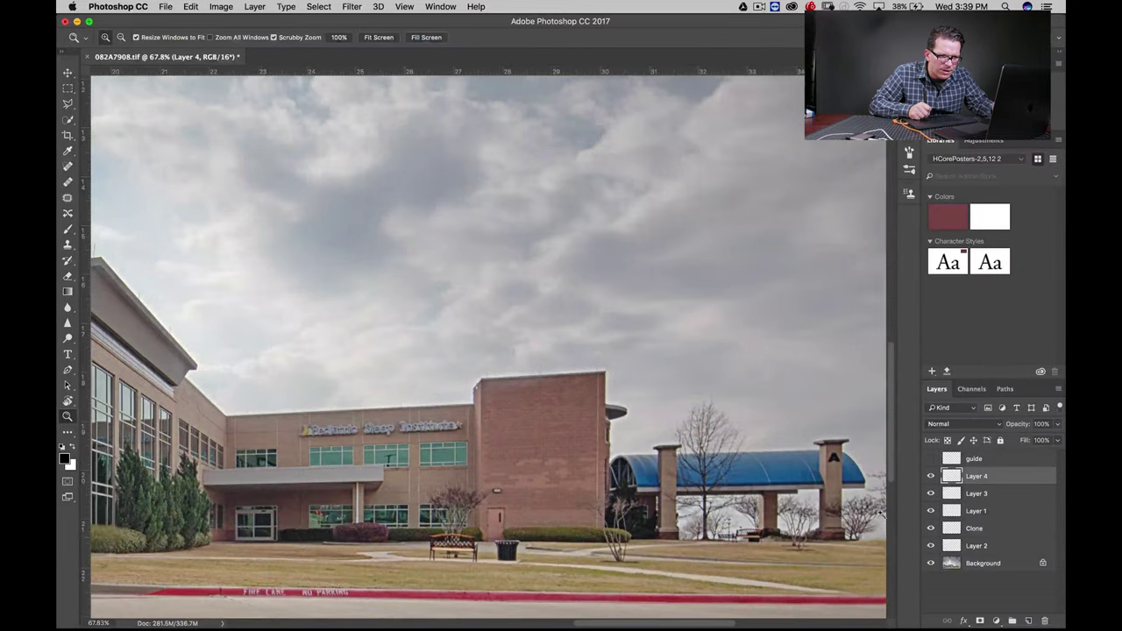
{"action": "mouse_move", "coordinate": [860, 543]}
{"action": "left_mouse_down"}
{"action": "mouse_move", "coordinate": [881, 543]}
{"action": "mouse_move", "coordinate": [859, 541]}
{"action": "left_mouse_up"}
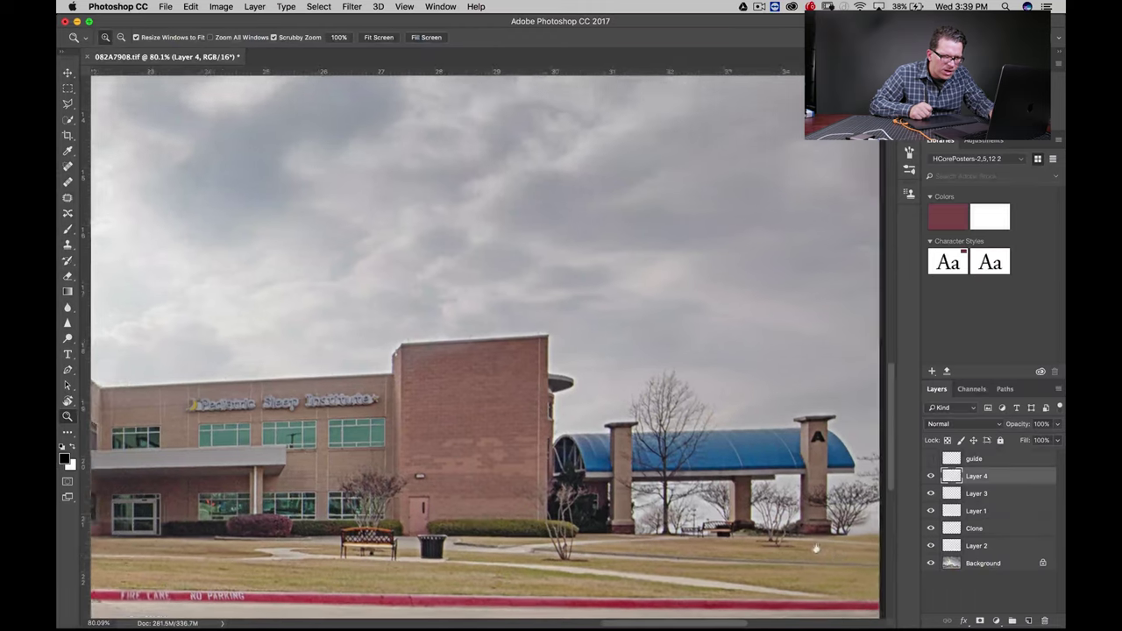
{"action": "scroll", "coordinate": [789, 552], "scroll_direction": "right", "scroll_amount": 5}
{"action": "scroll", "coordinate": [789, 552], "scroll_direction": "down", "scroll_amount": 1}
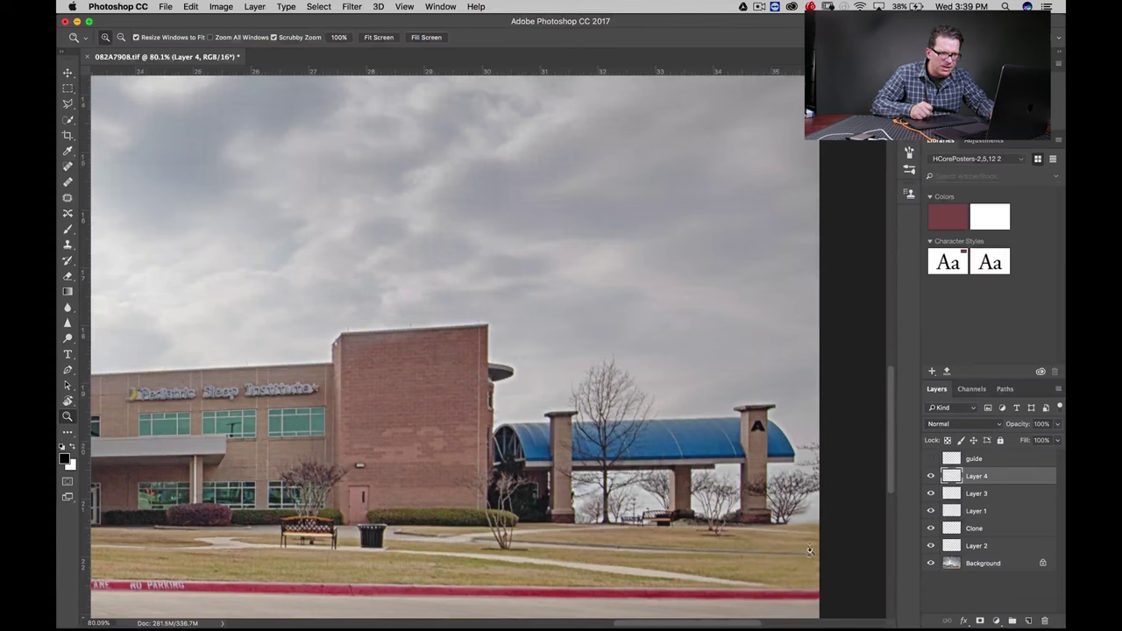
Toggle the retouch layers off and back on, then show the guide layer's red marks.
{"action": "mouse_move", "coordinate": [931, 476]}
{"action": "left_mouse_down"}
{"action": "mouse_move", "coordinate": [932, 545]}
{"action": "mouse_move", "coordinate": [931, 476]}
{"action": "left_mouse_up"}
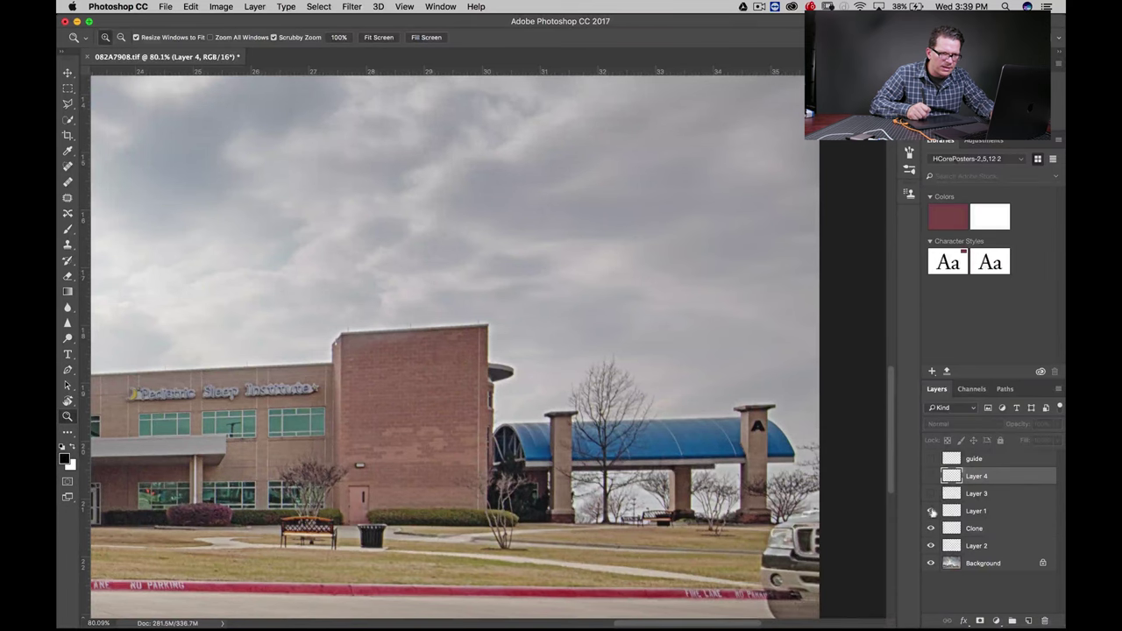
{"action": "left_click_drag", "start_coordinate": [823, 545], "coordinate": [873, 505]}
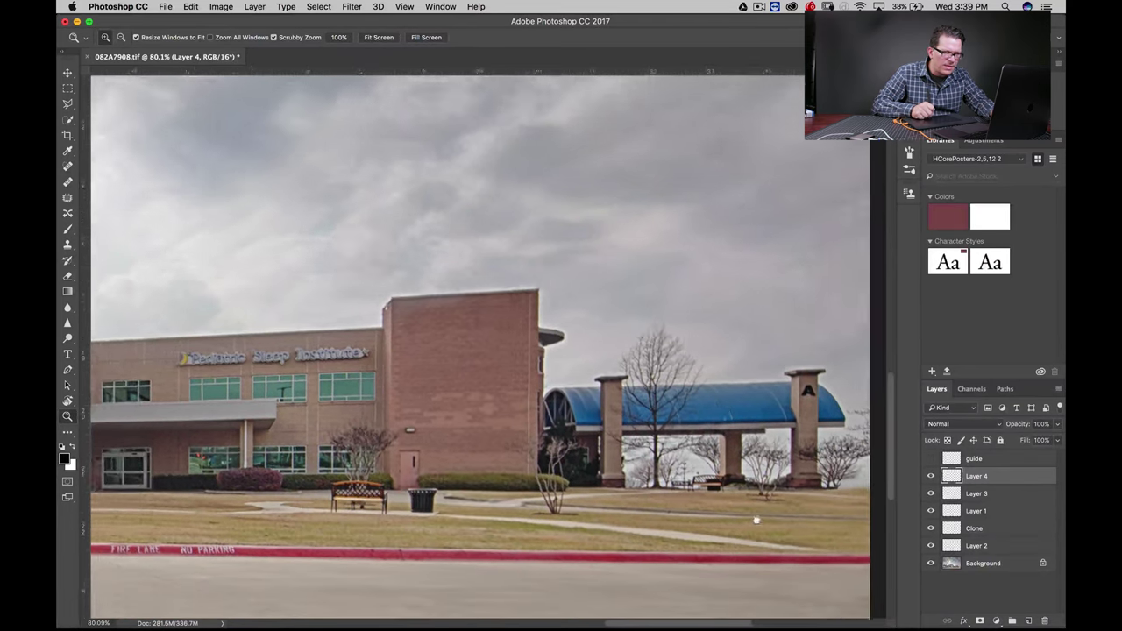
{"action": "left_click", "coordinate": [931, 459]}
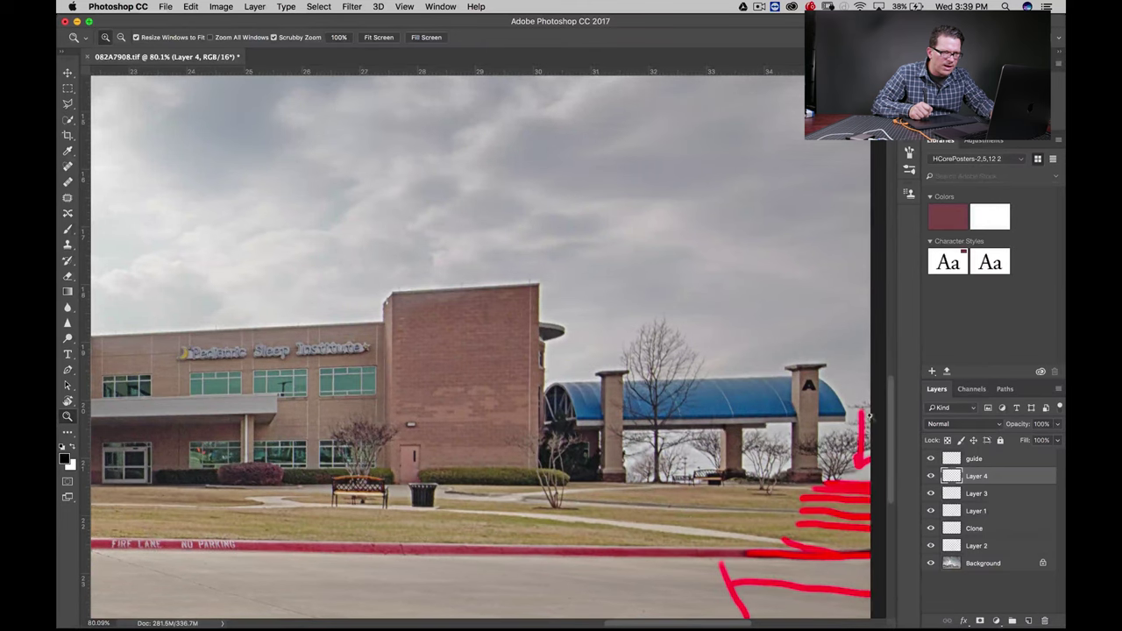